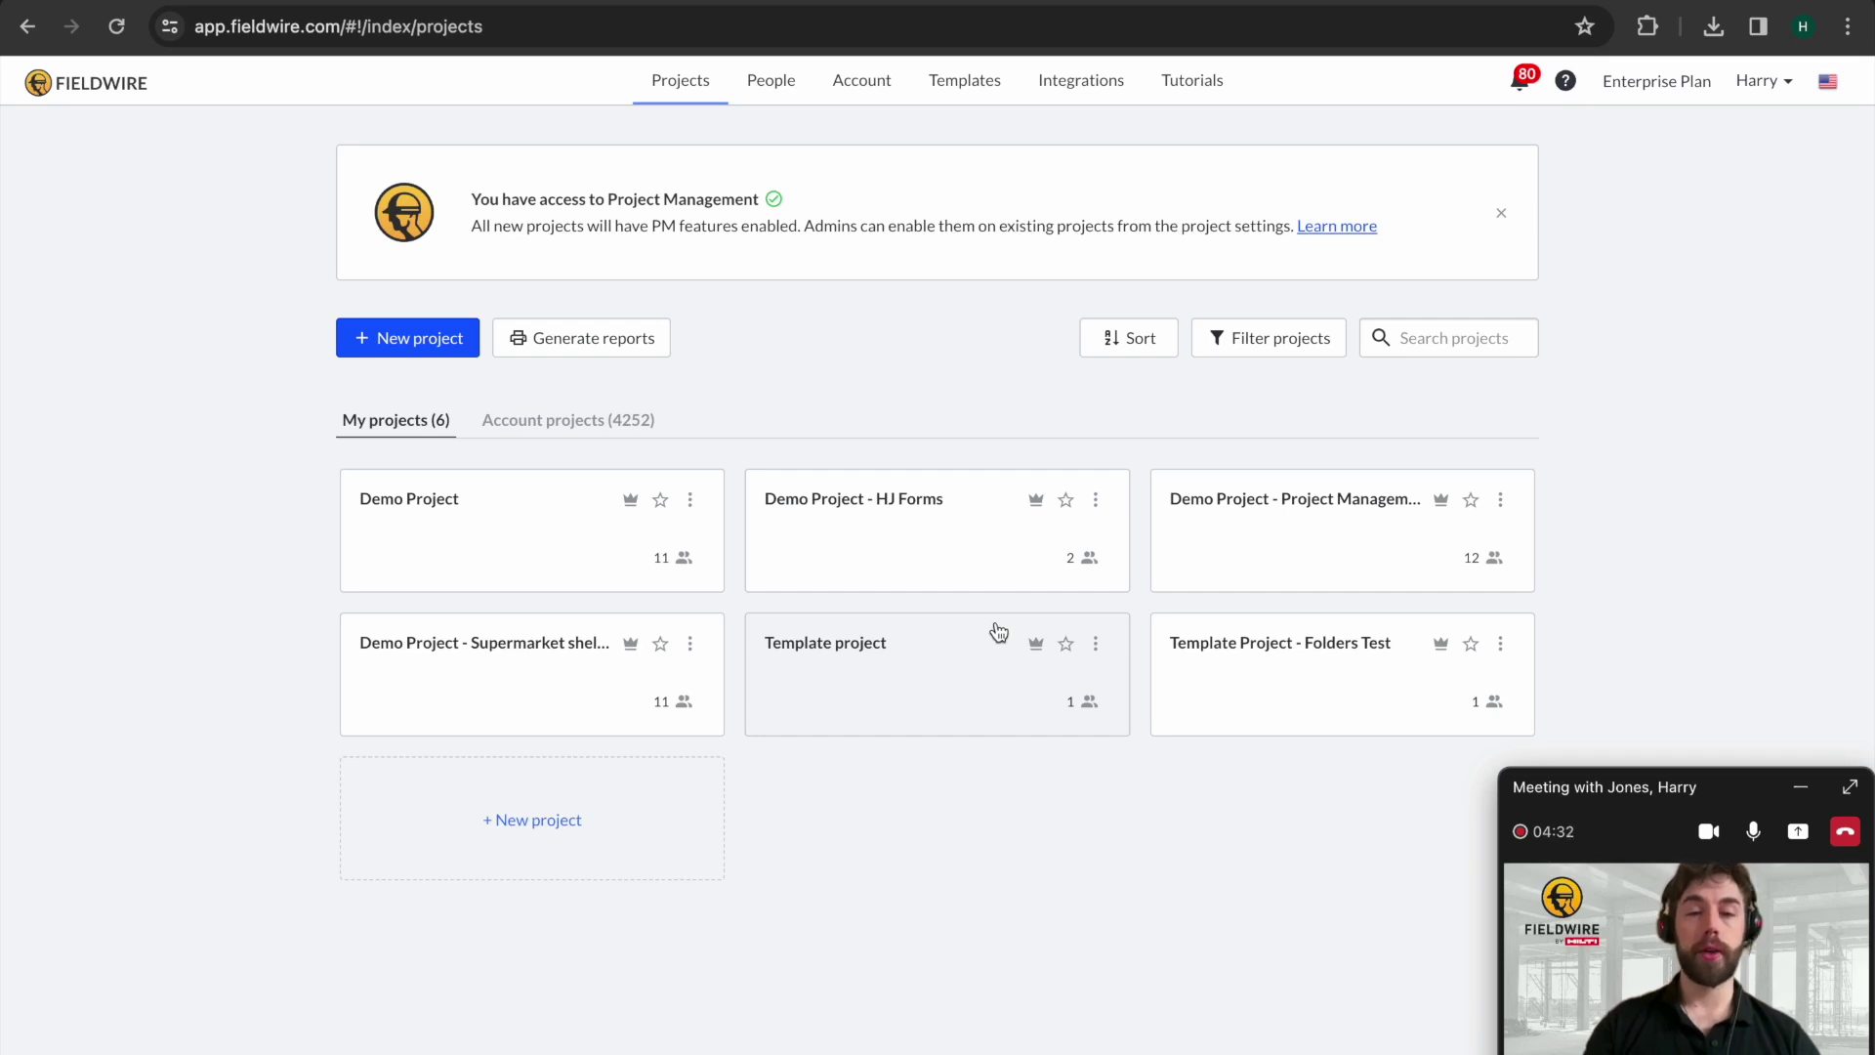
Leave Template project unstarred with its menu closed, then open the Demo Project.
click(1063, 649)
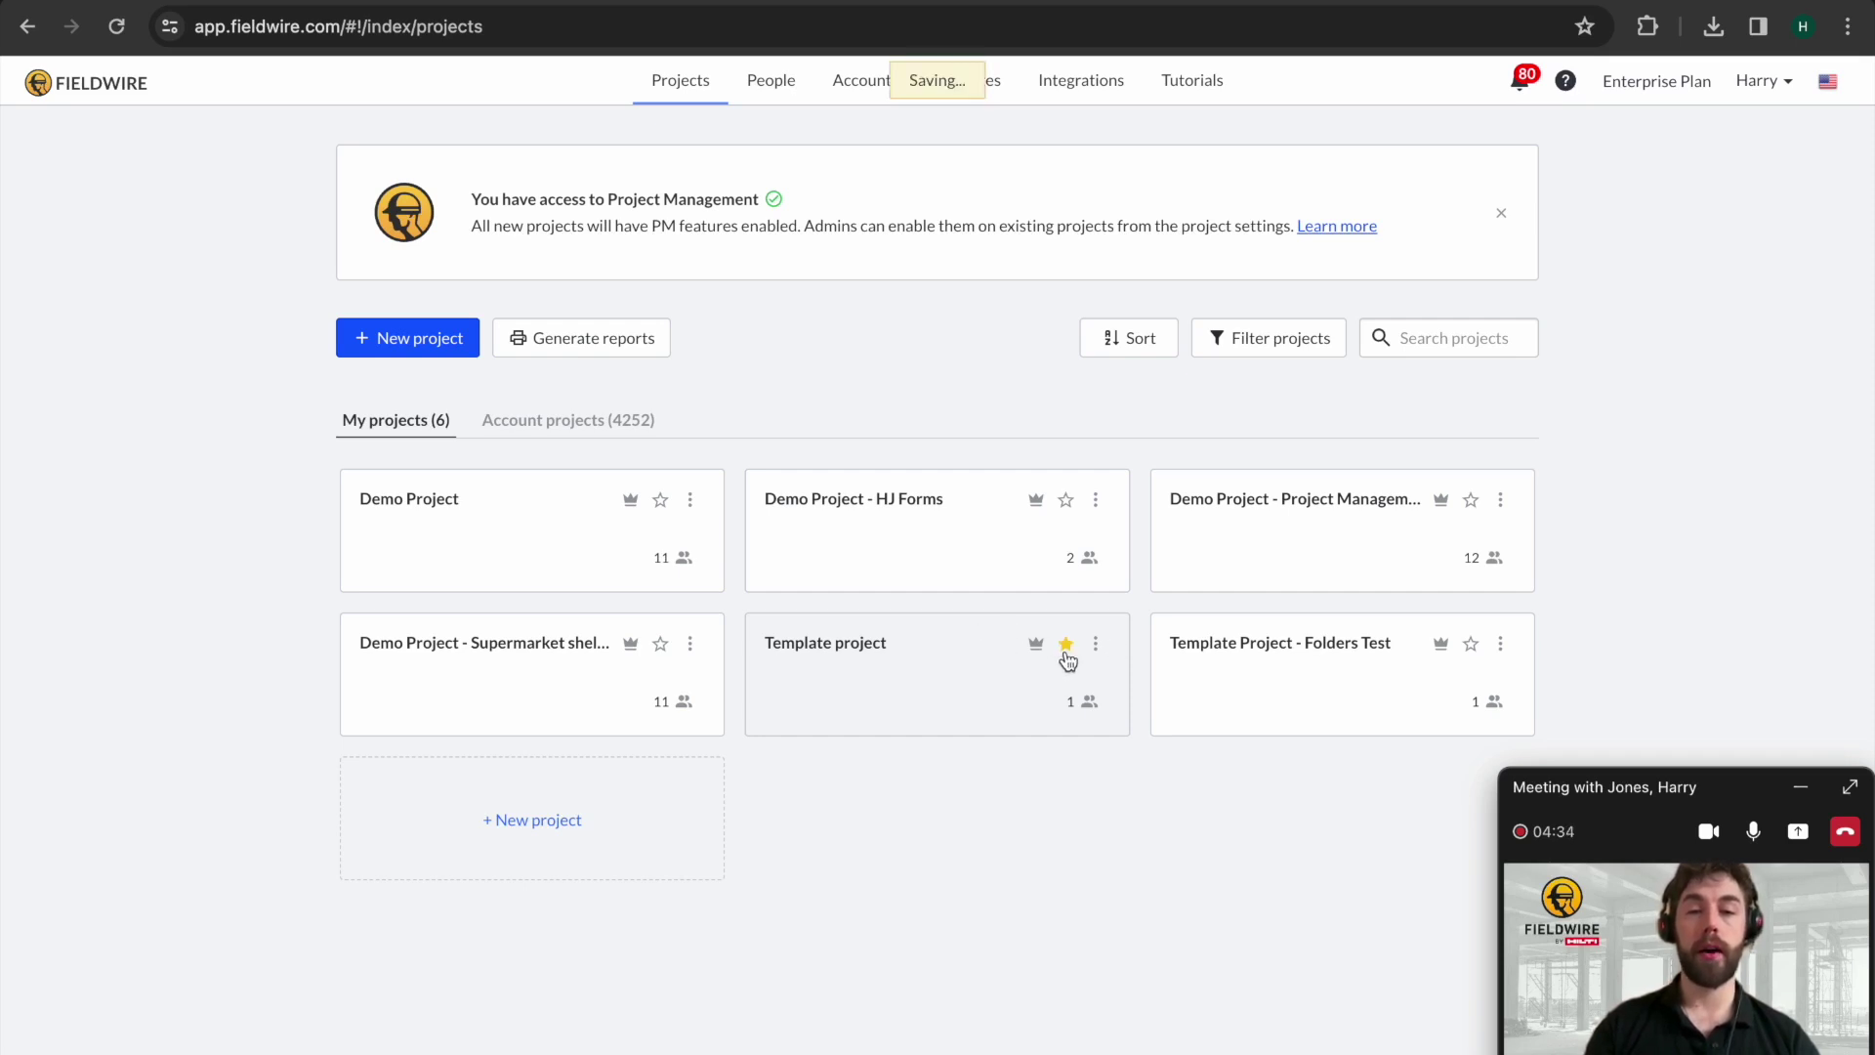
click(664, 508)
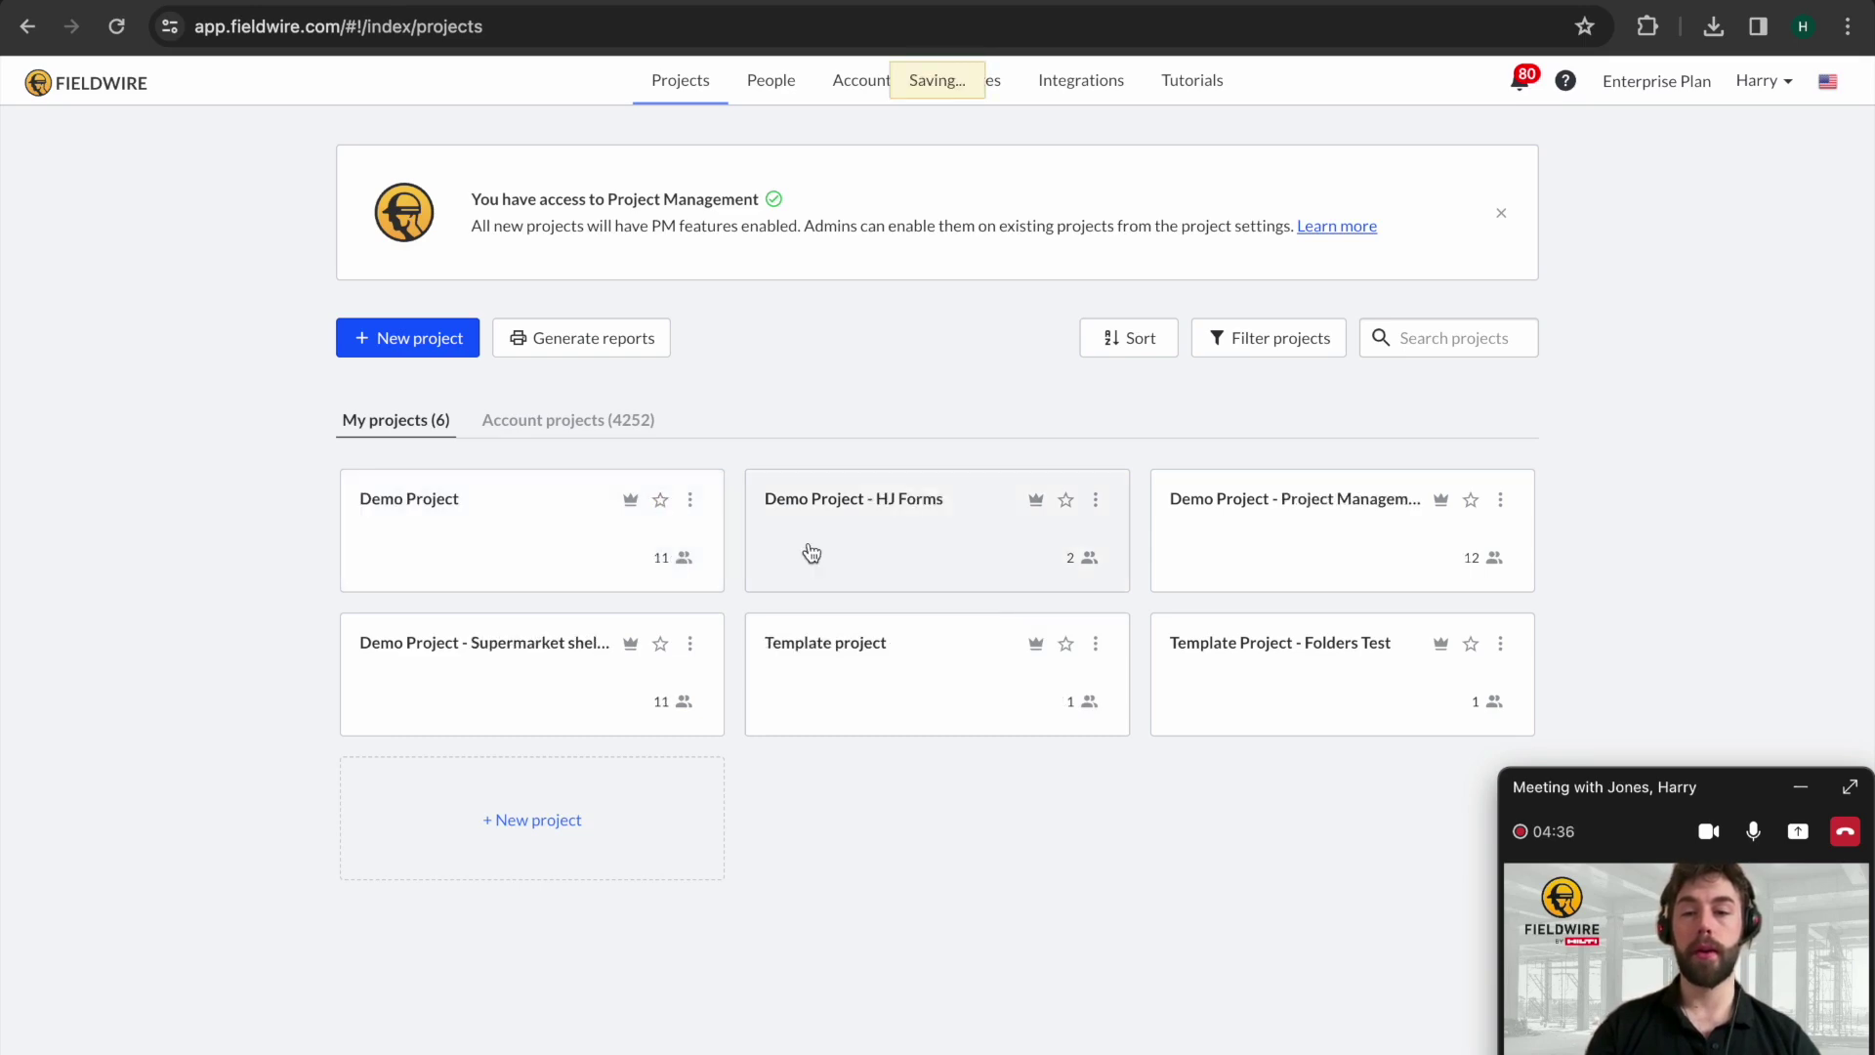
click(1097, 645)
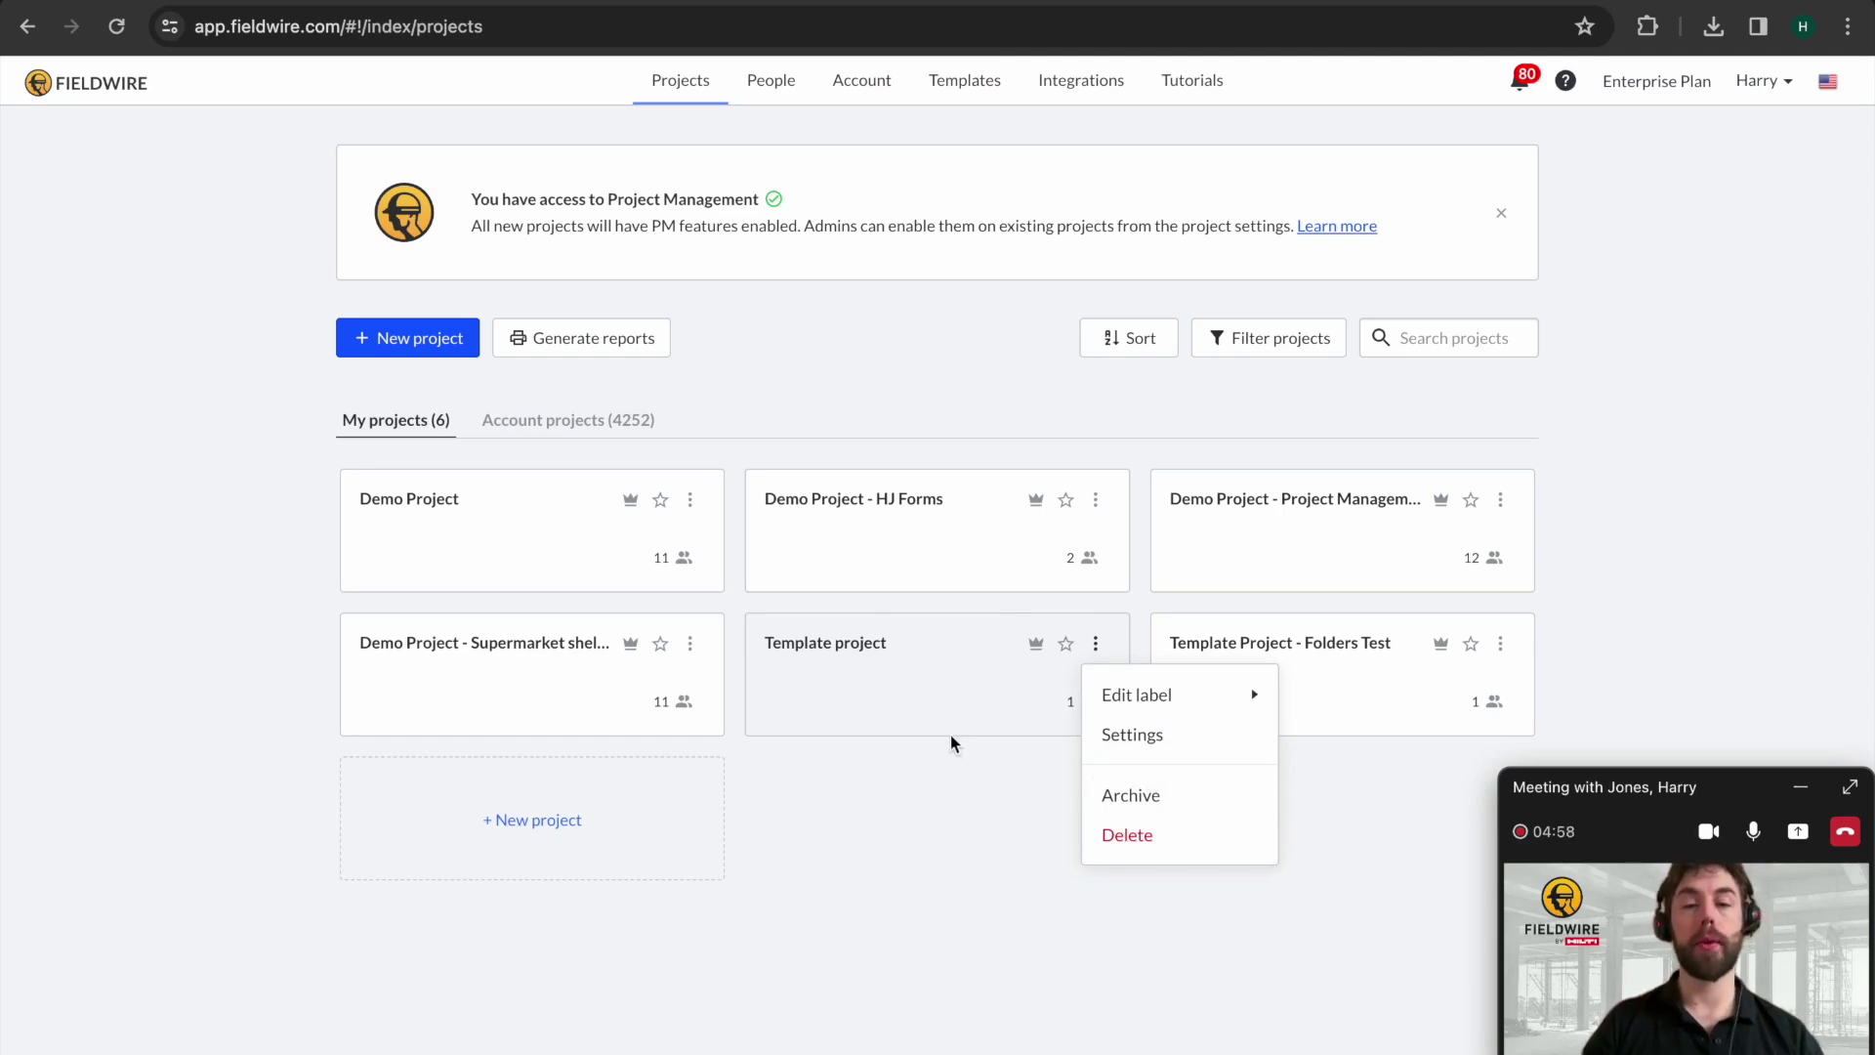
click(898, 850)
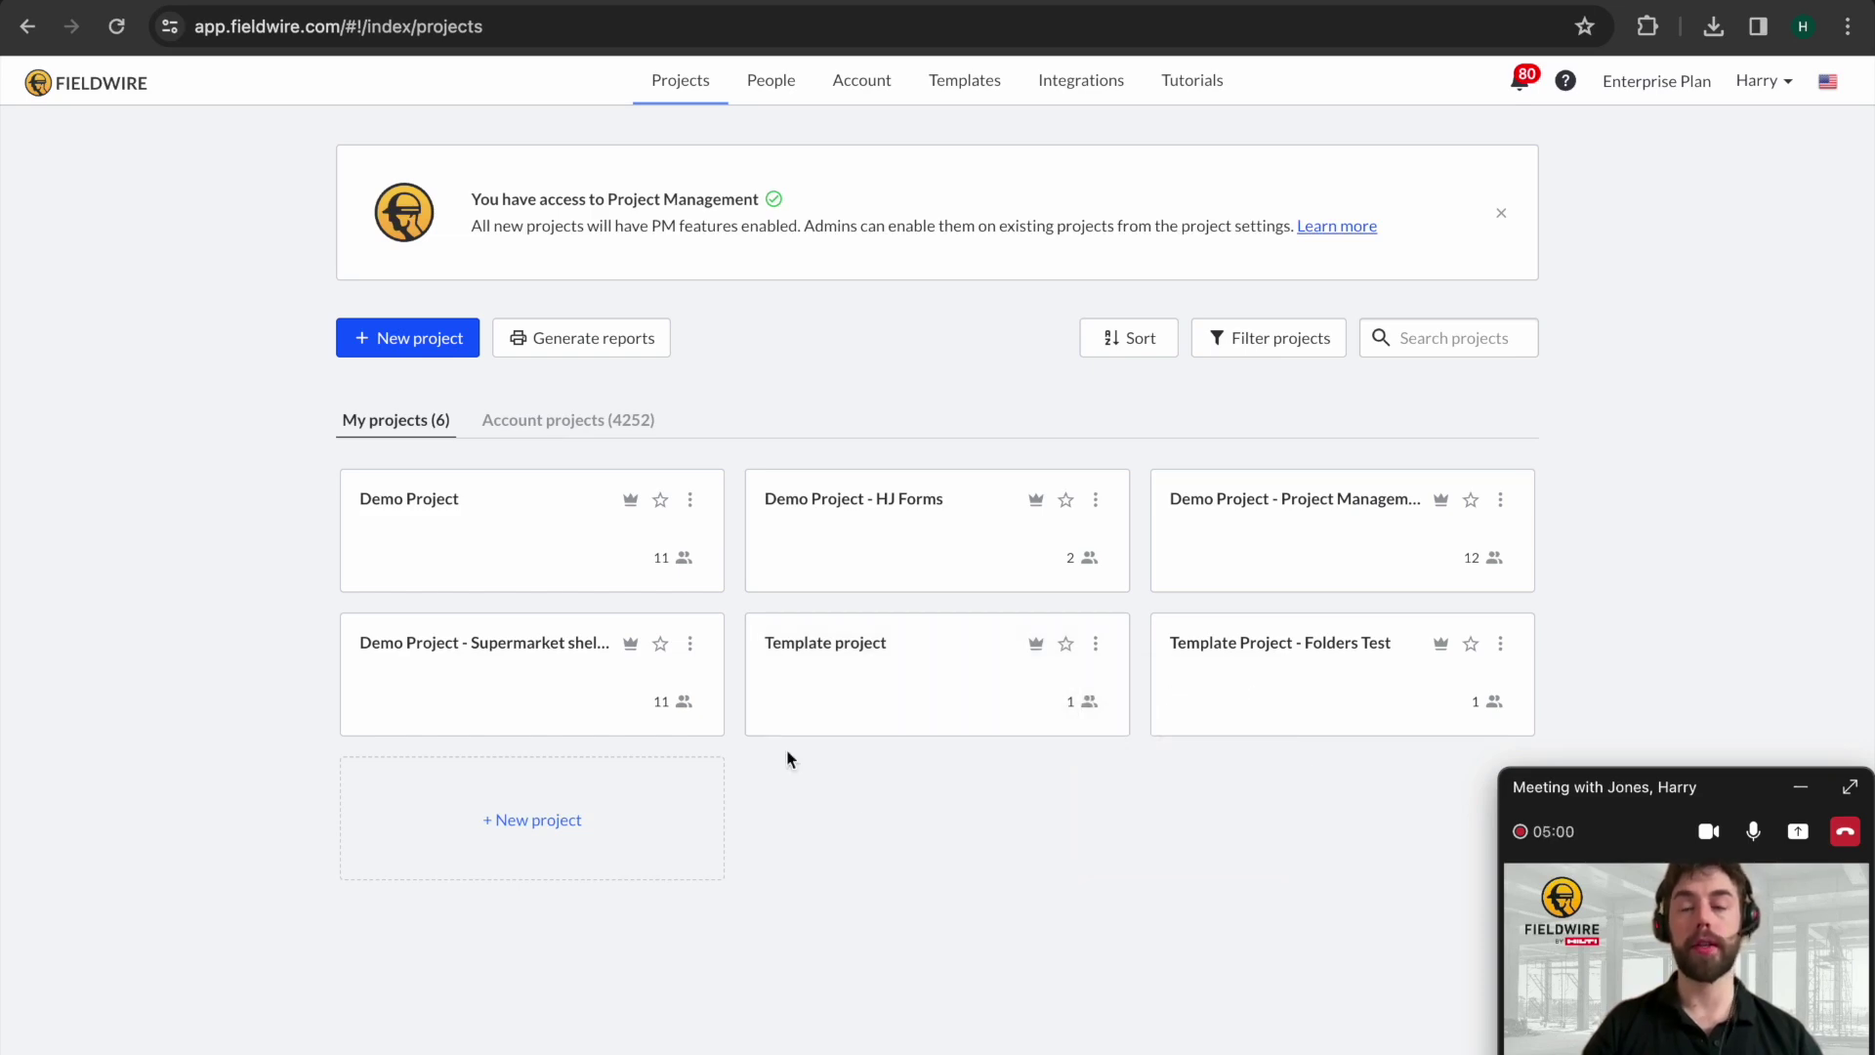
click(468, 512)
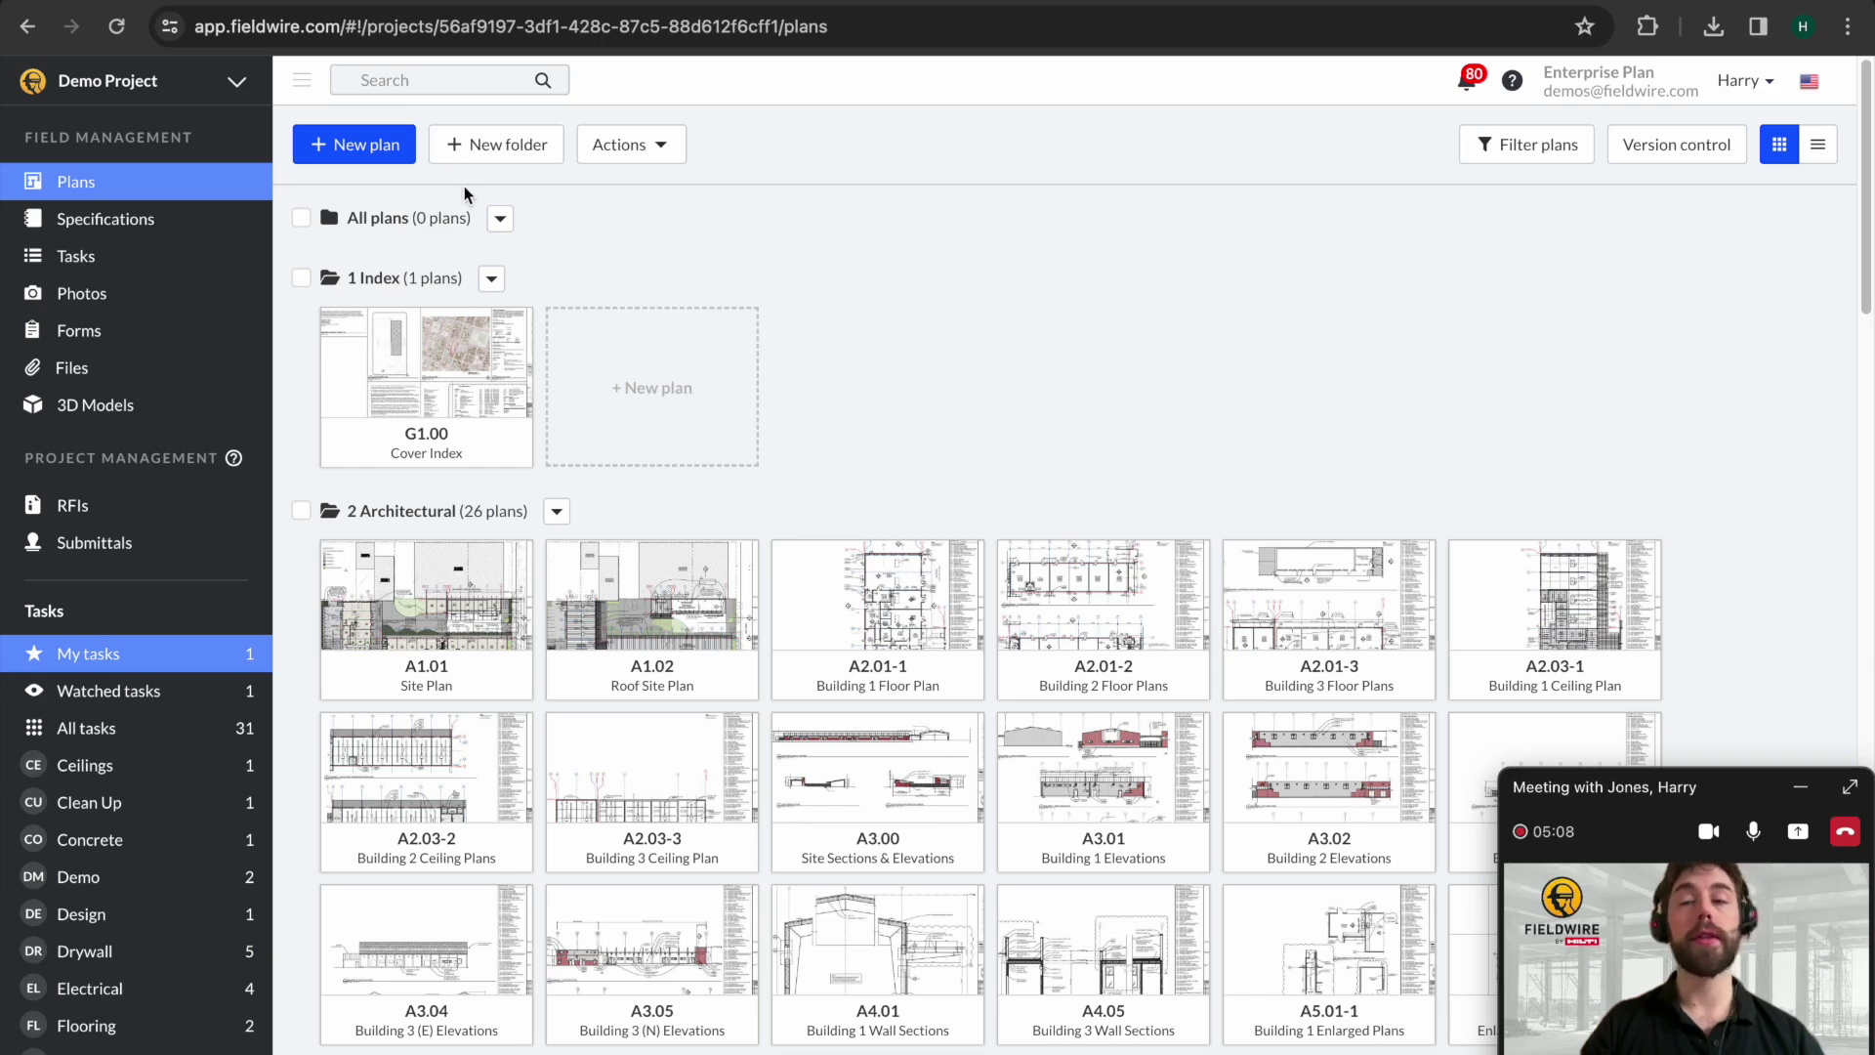
Dismiss the Upload your plans dialog and open sheet A2.01-1 Building 1 Floor Plan.
click(367, 149)
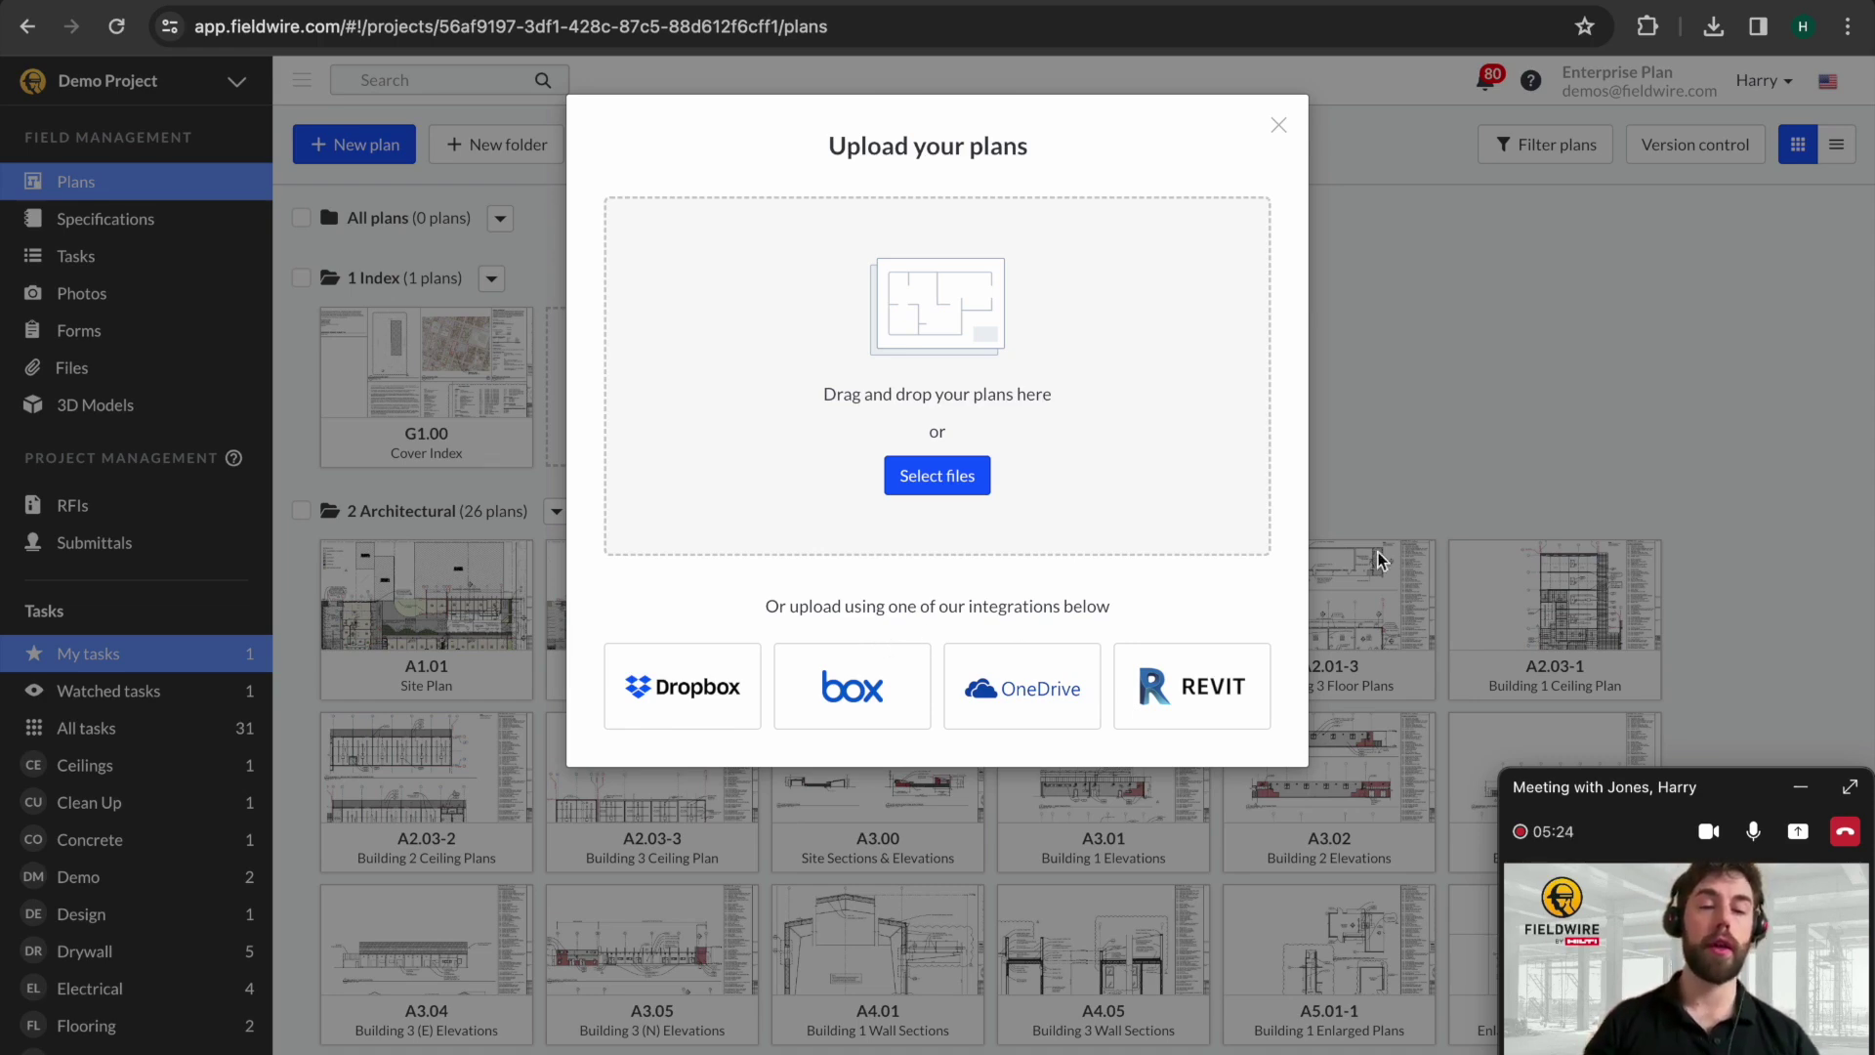
click(1279, 125)
click(902, 600)
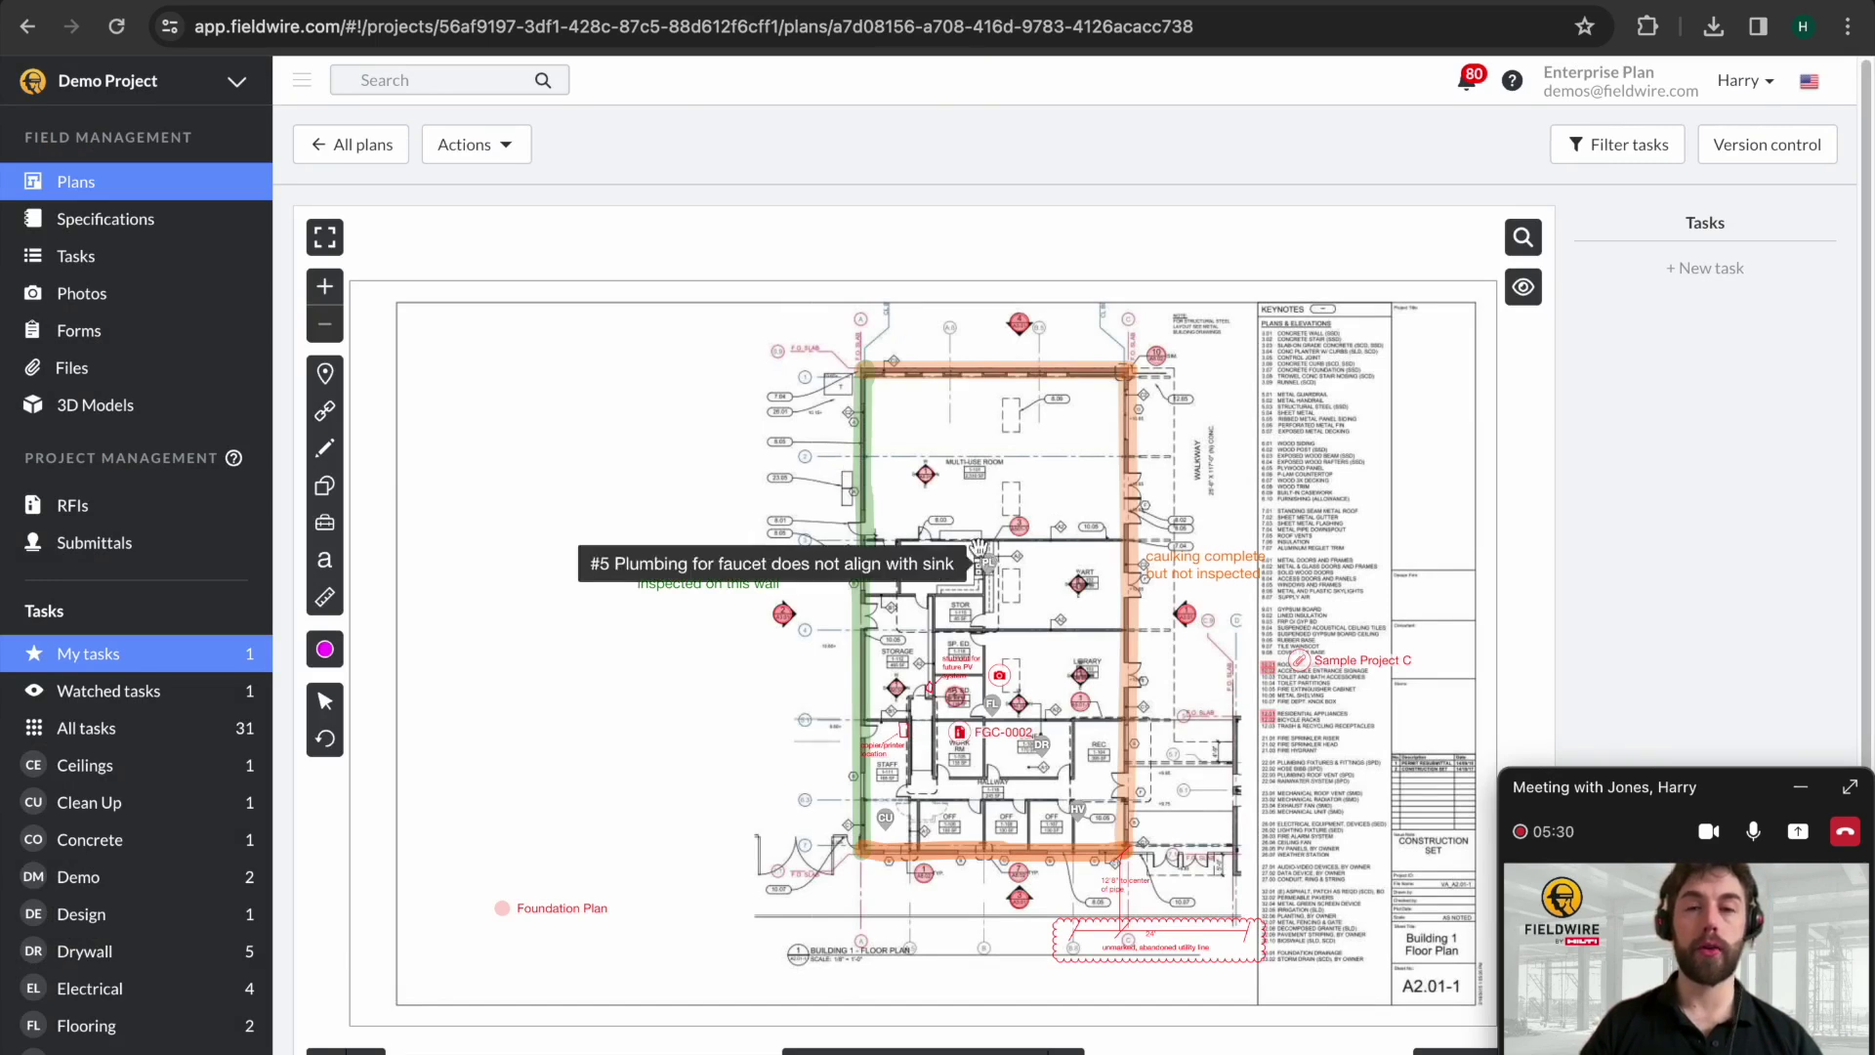
Browse the camera marker's photos through photo 4, playing the video clip, then close the viewer.
scroll(1016, 538, up, 3)
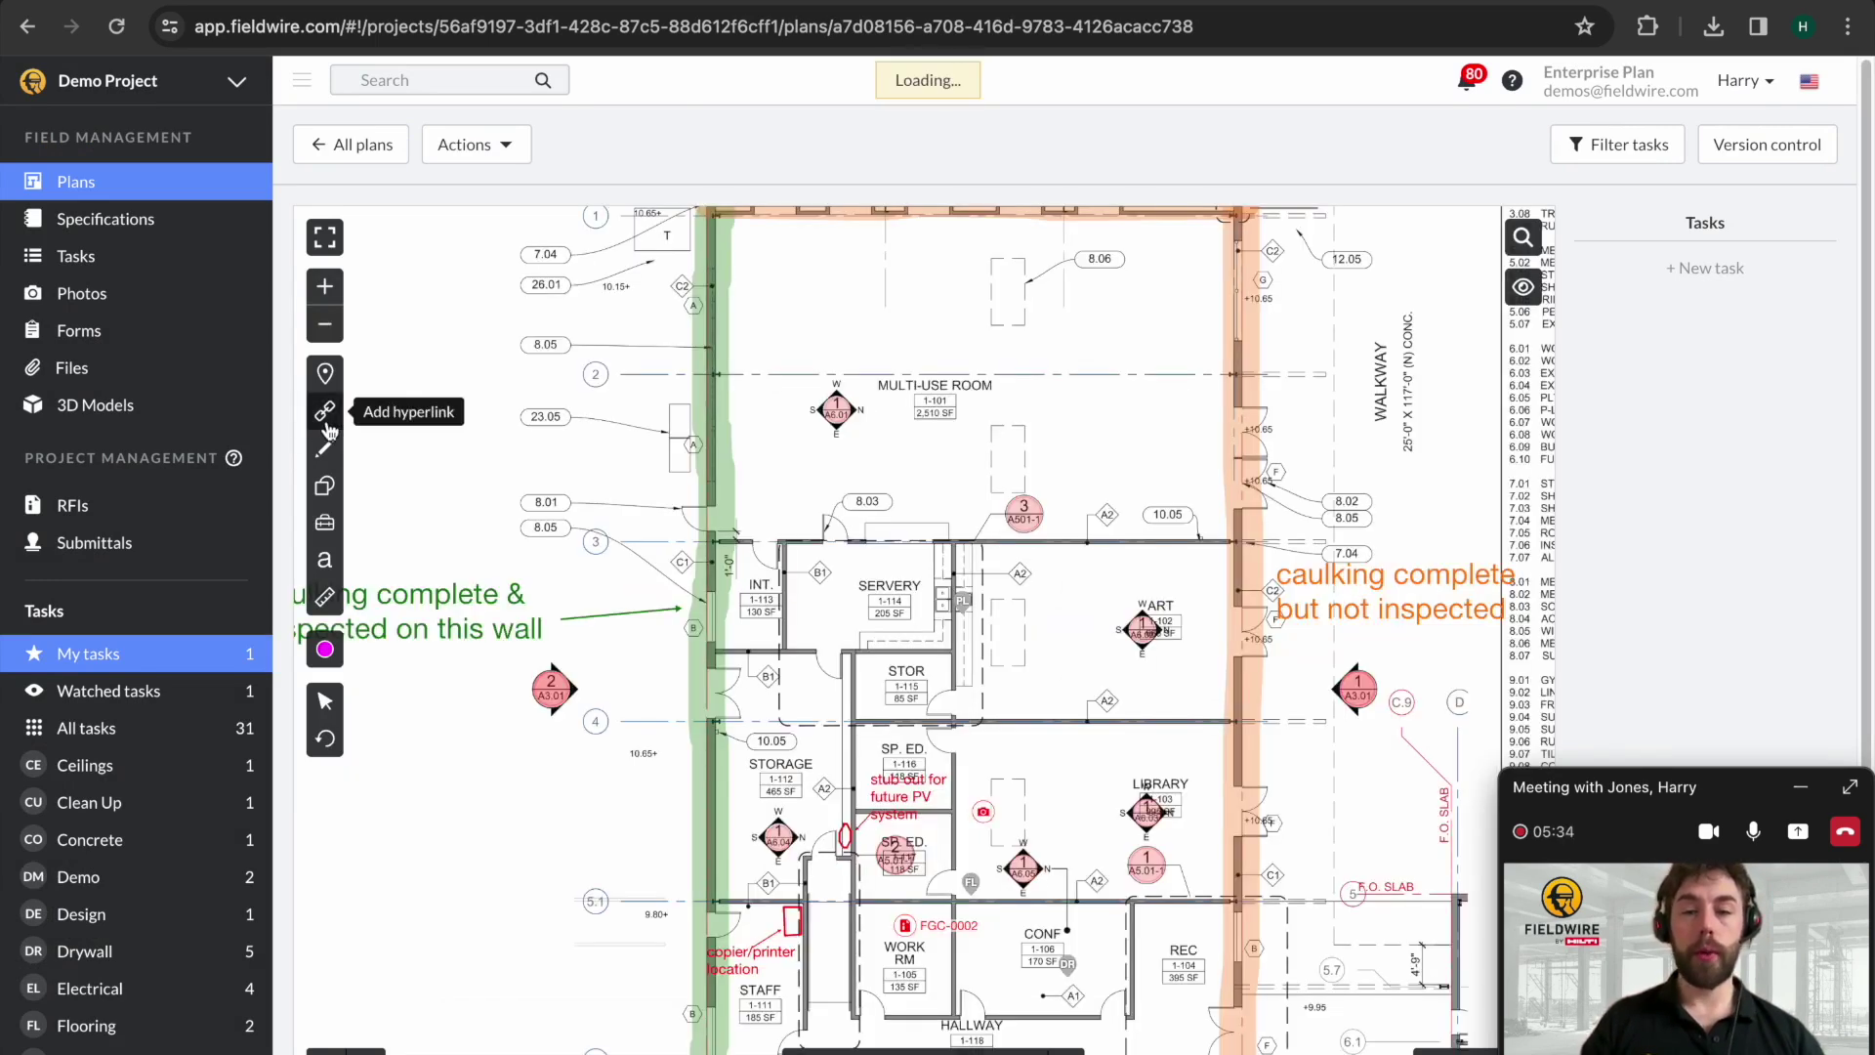
click(326, 414)
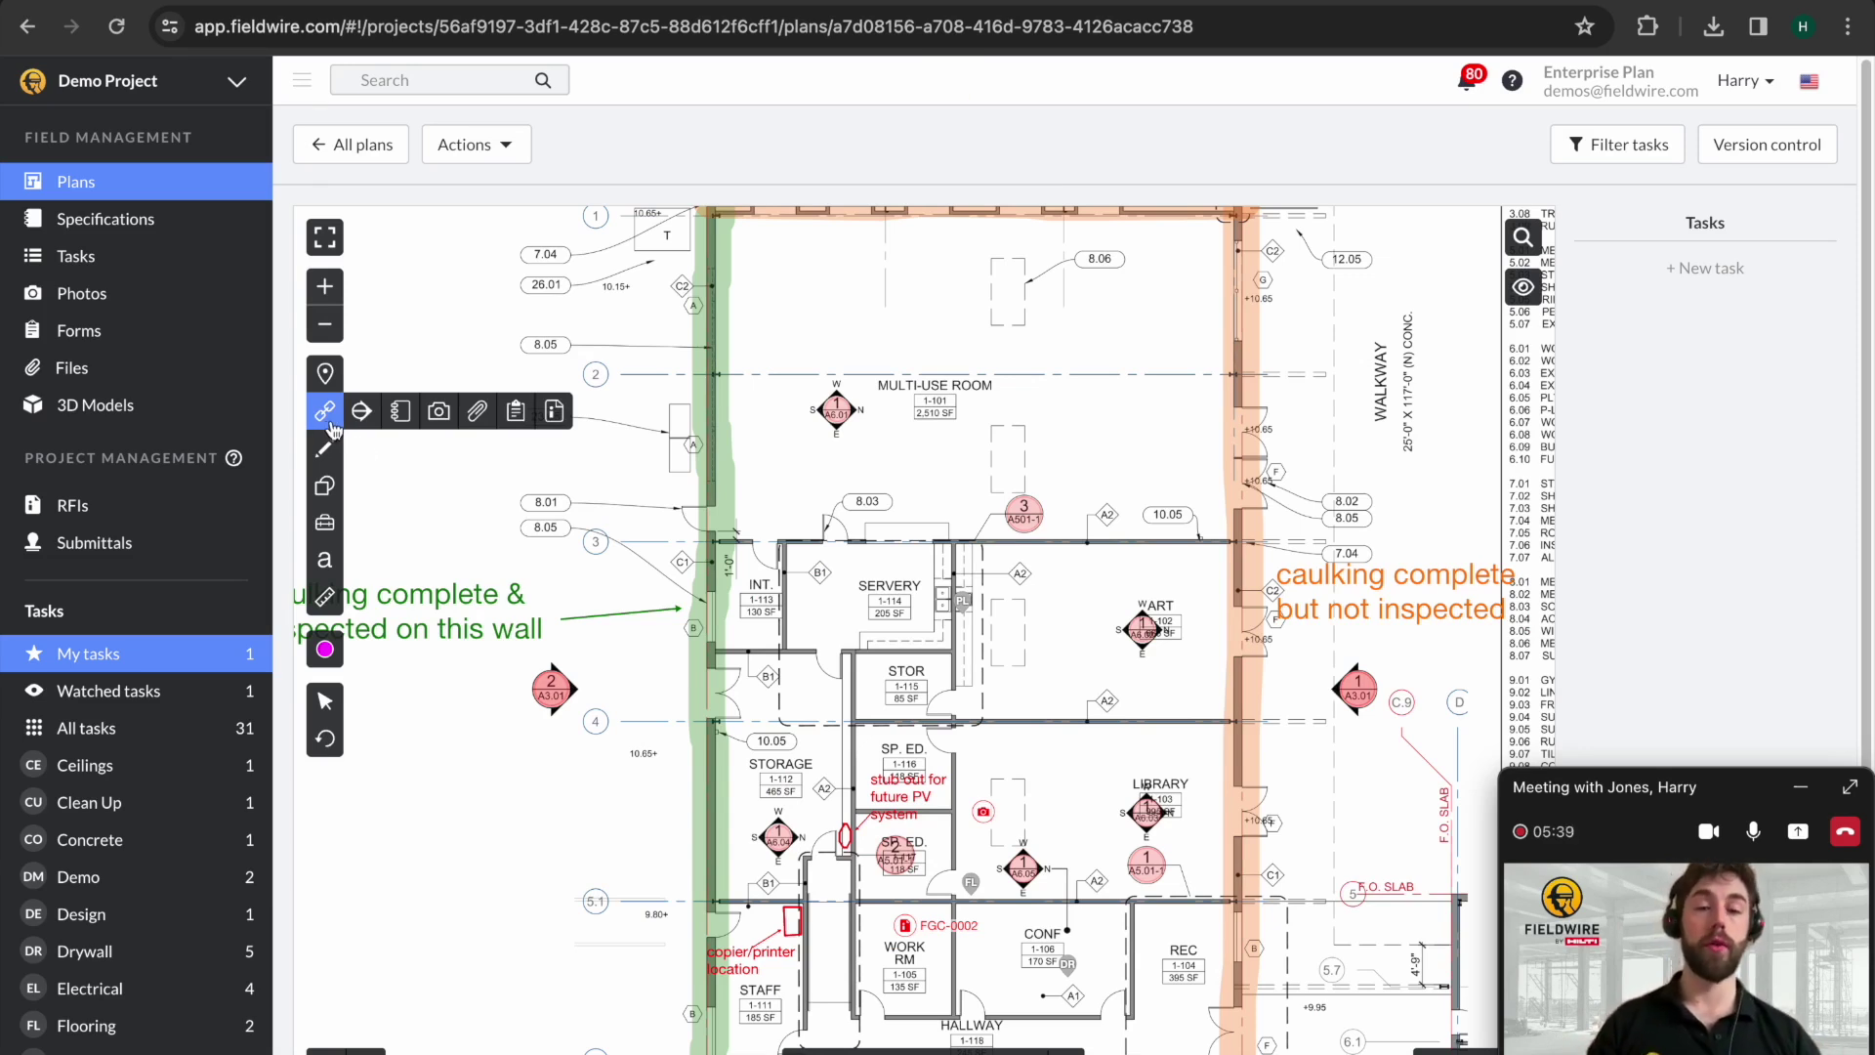
click(986, 816)
click(822, 659)
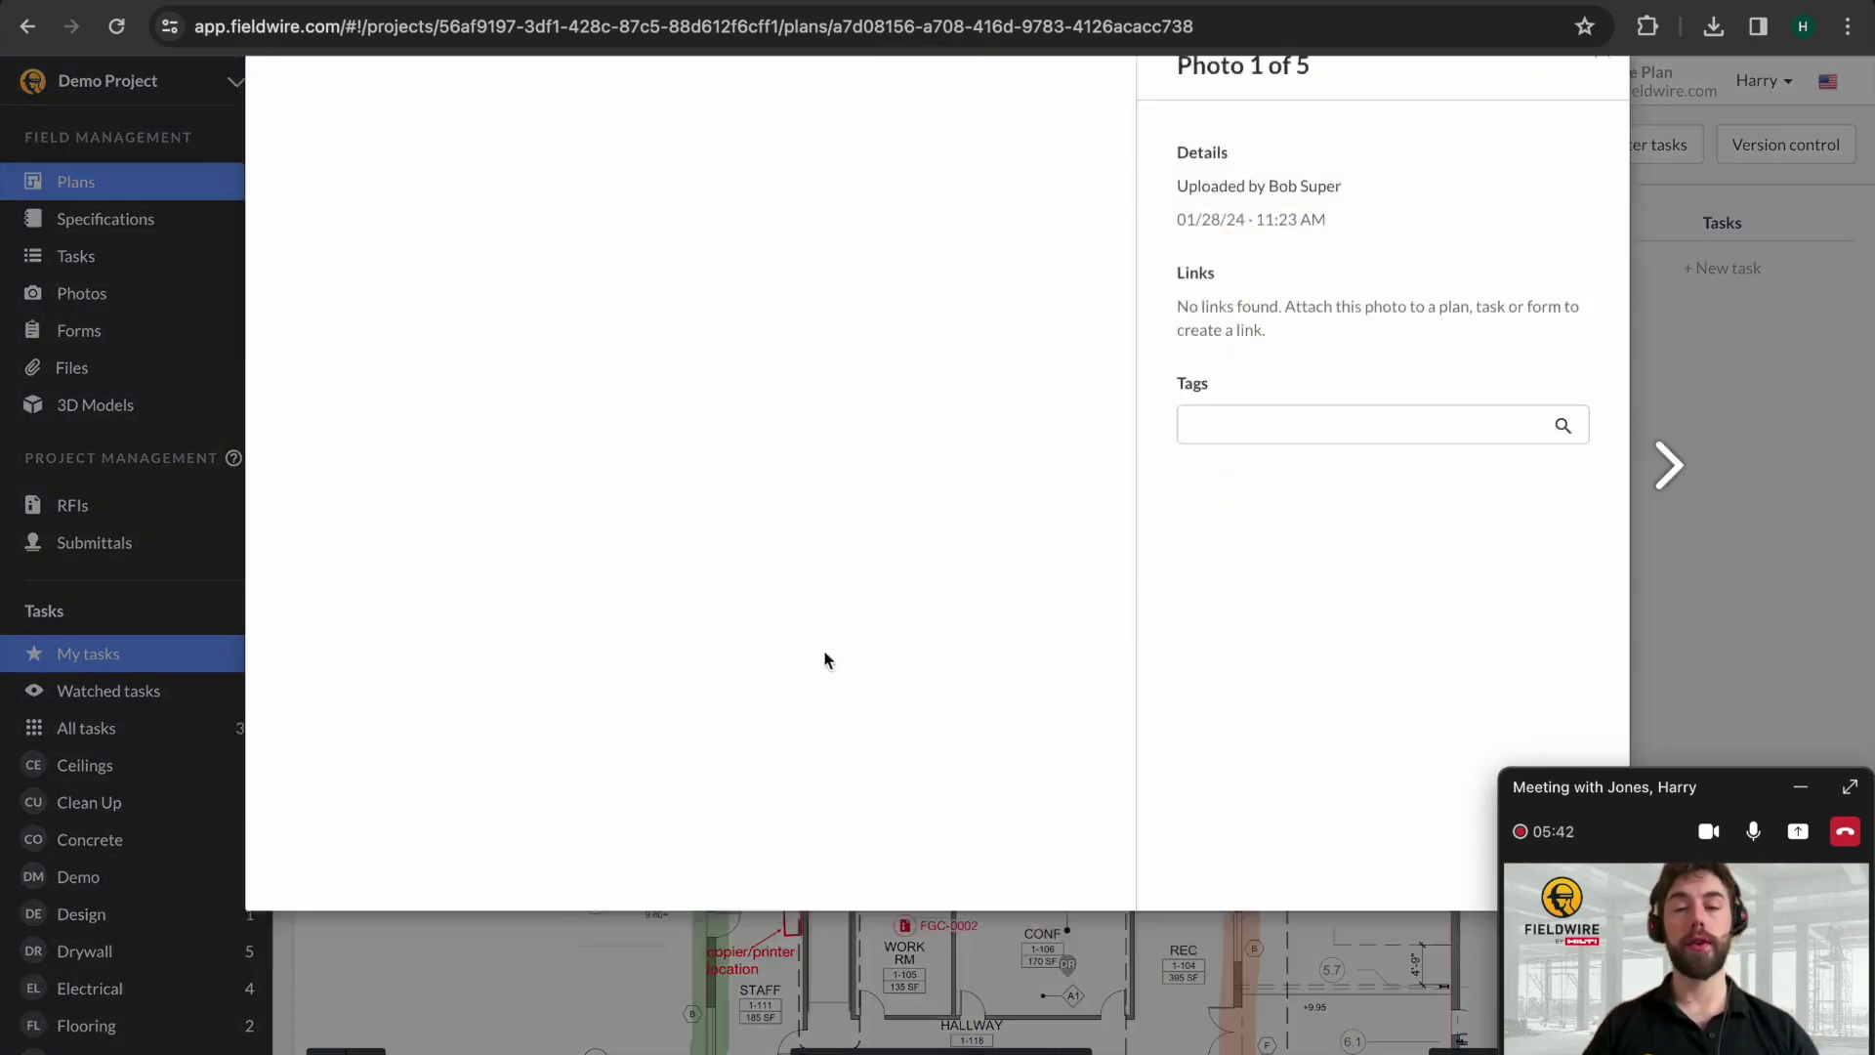
click(1667, 552)
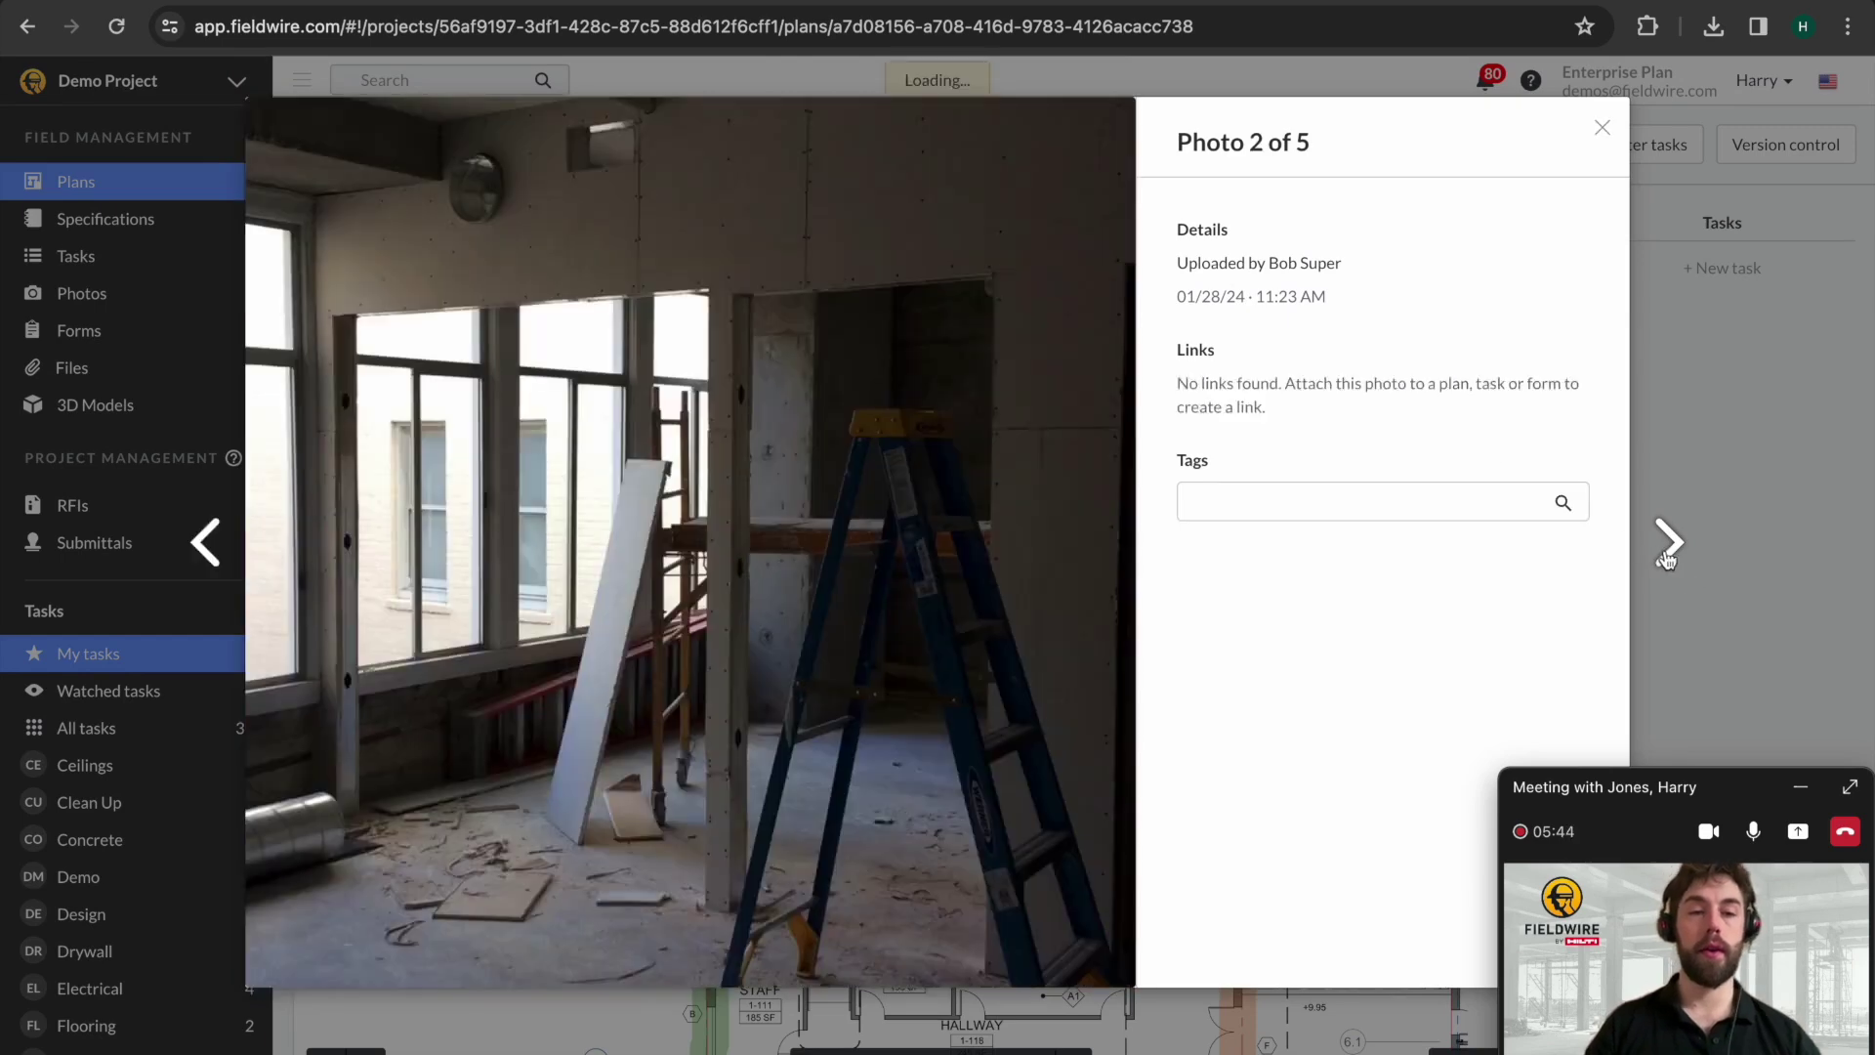
click(1667, 551)
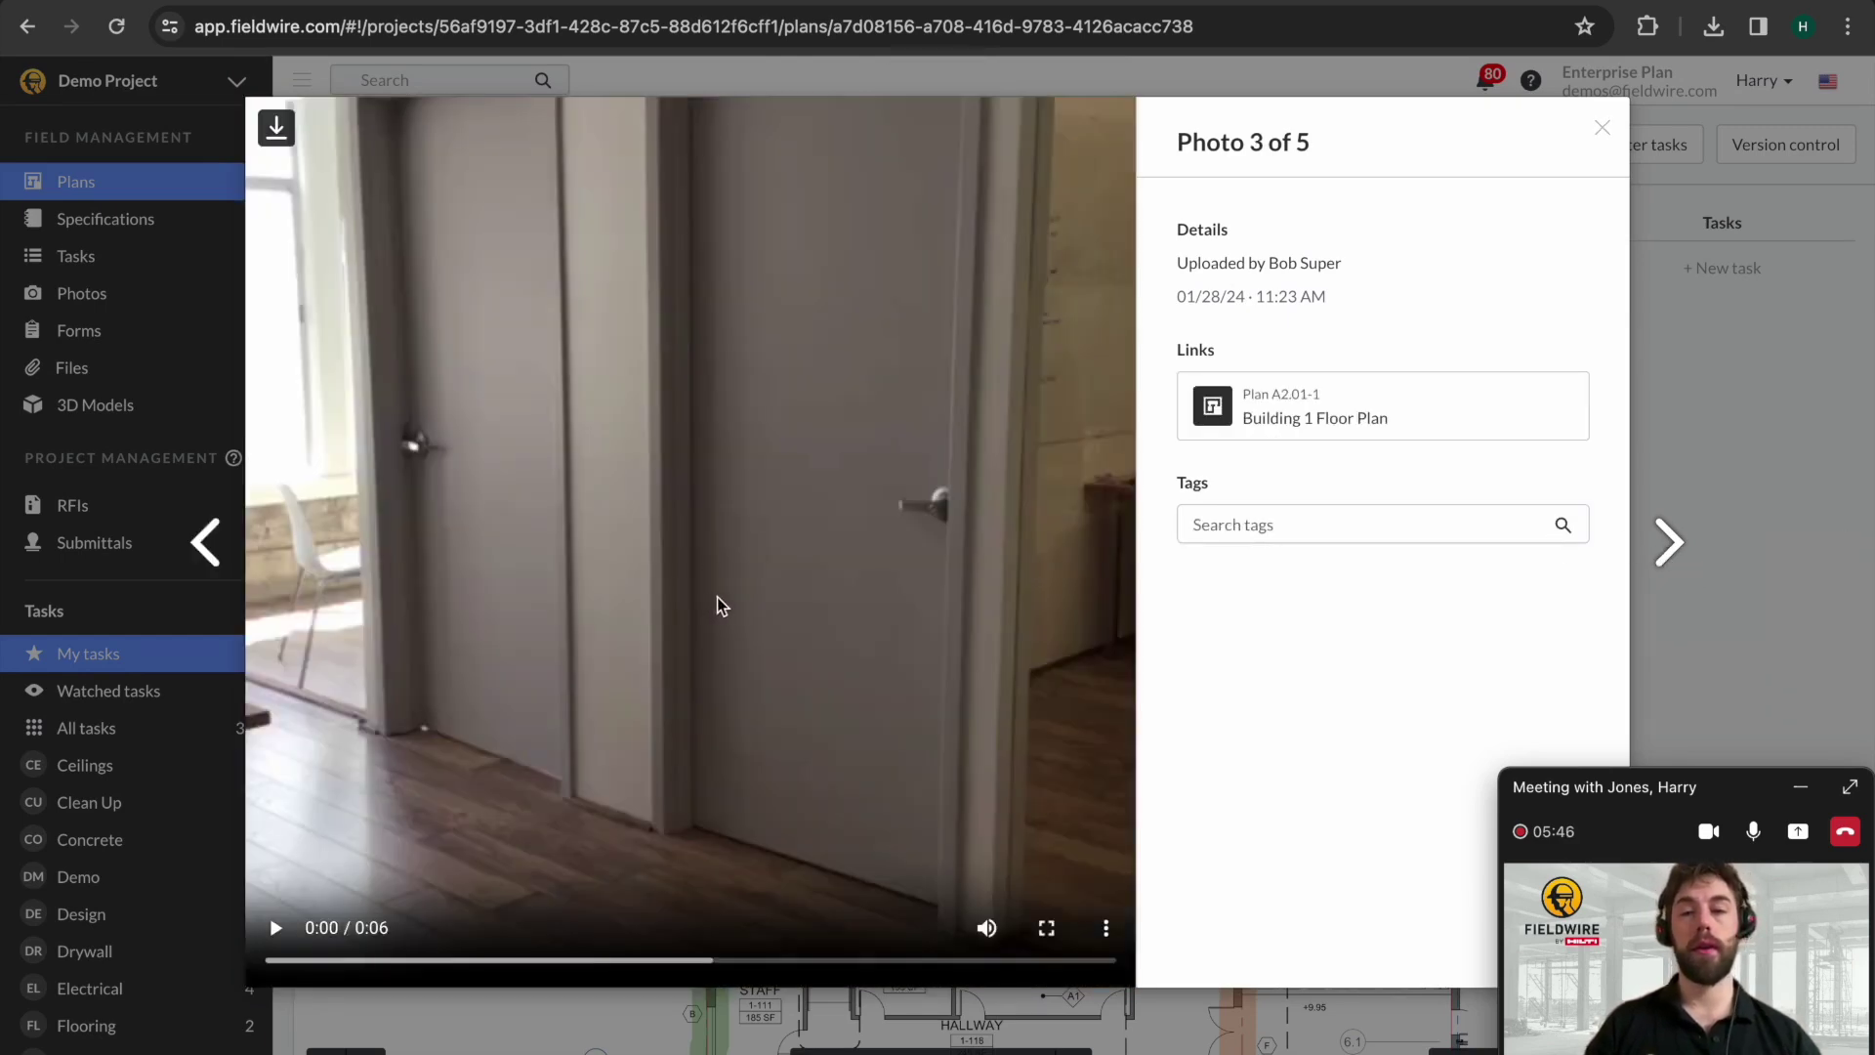
click(721, 603)
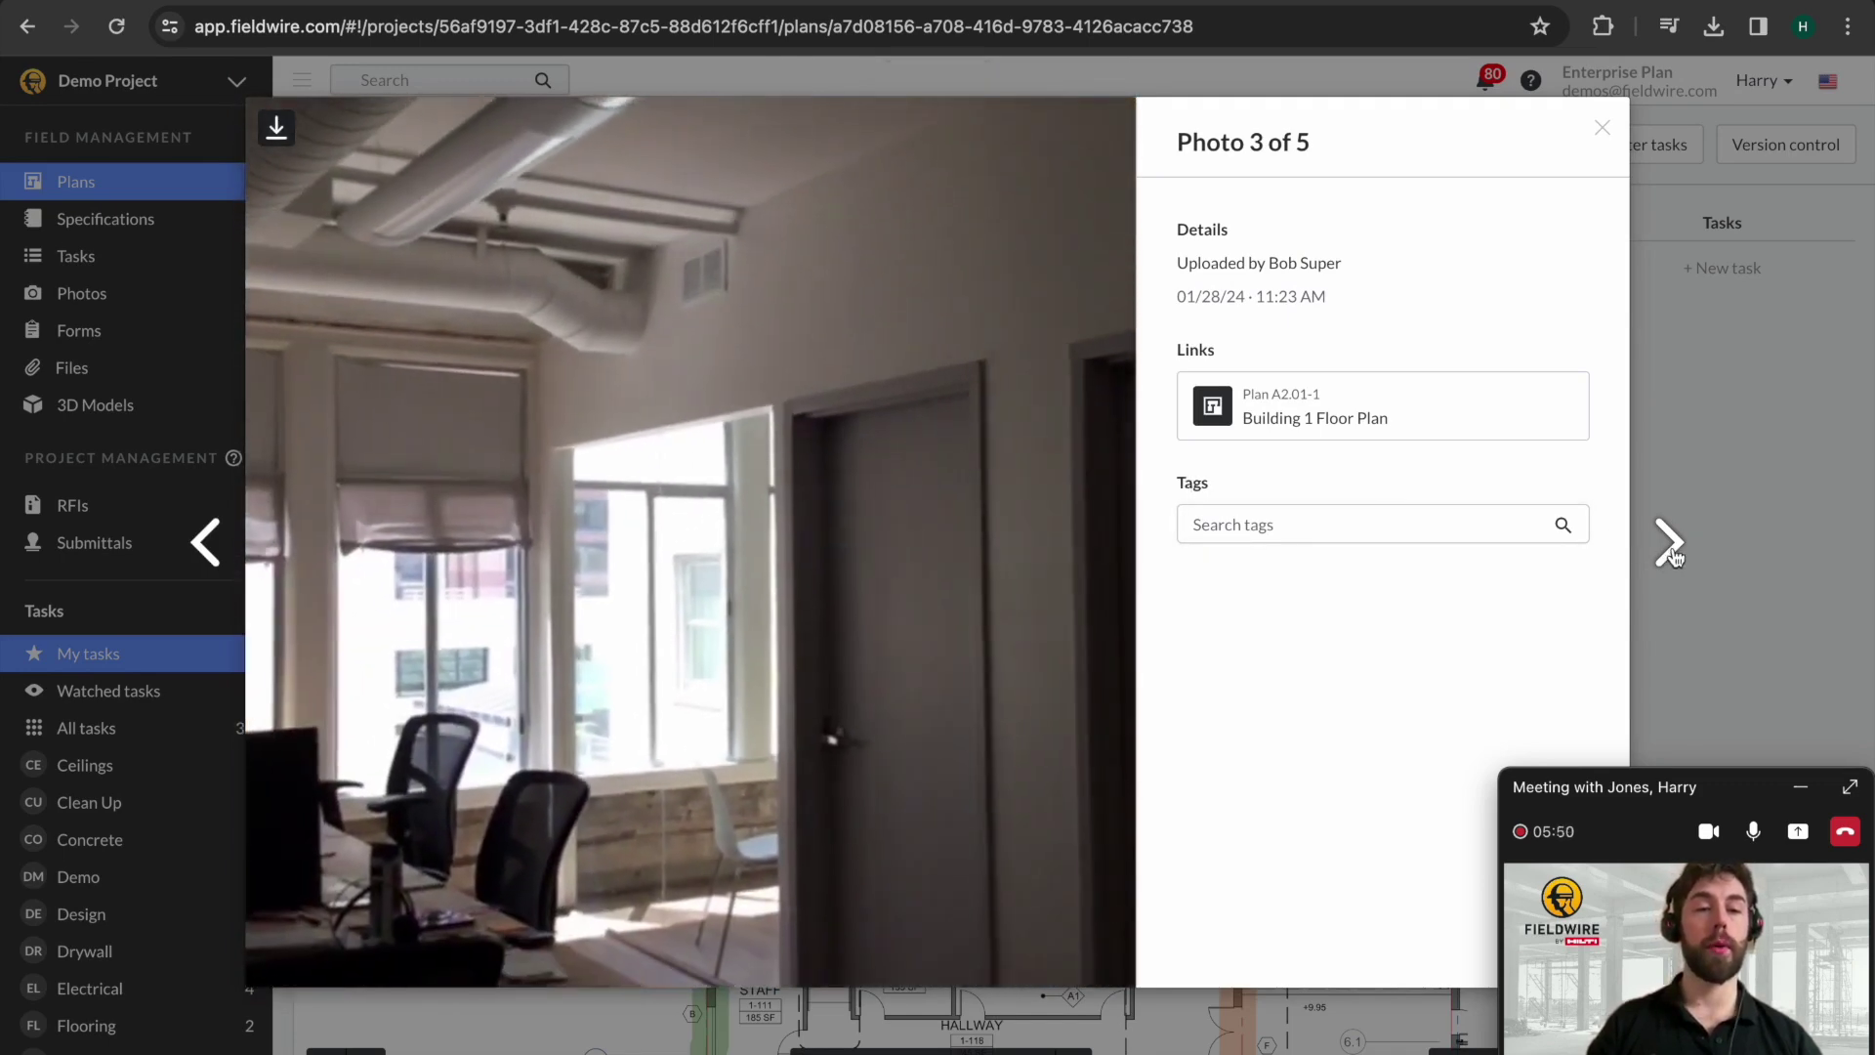
click(1669, 561)
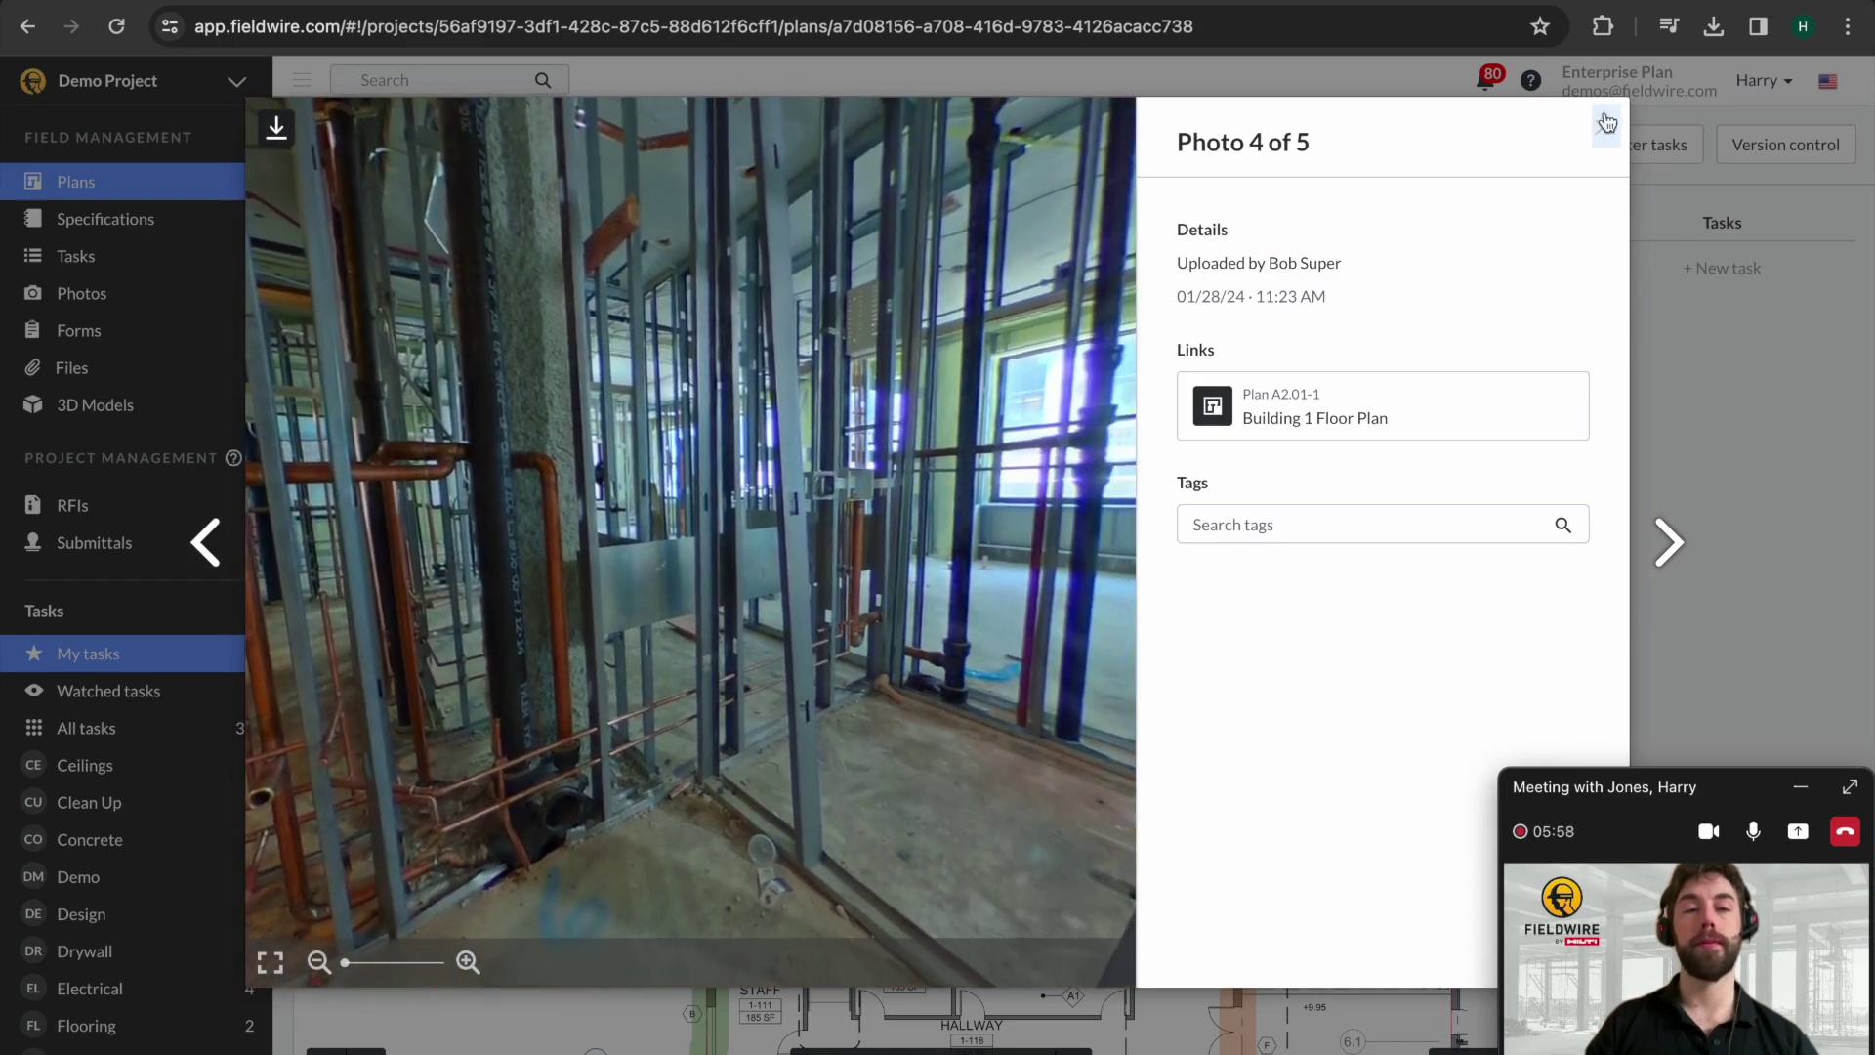
click(1604, 132)
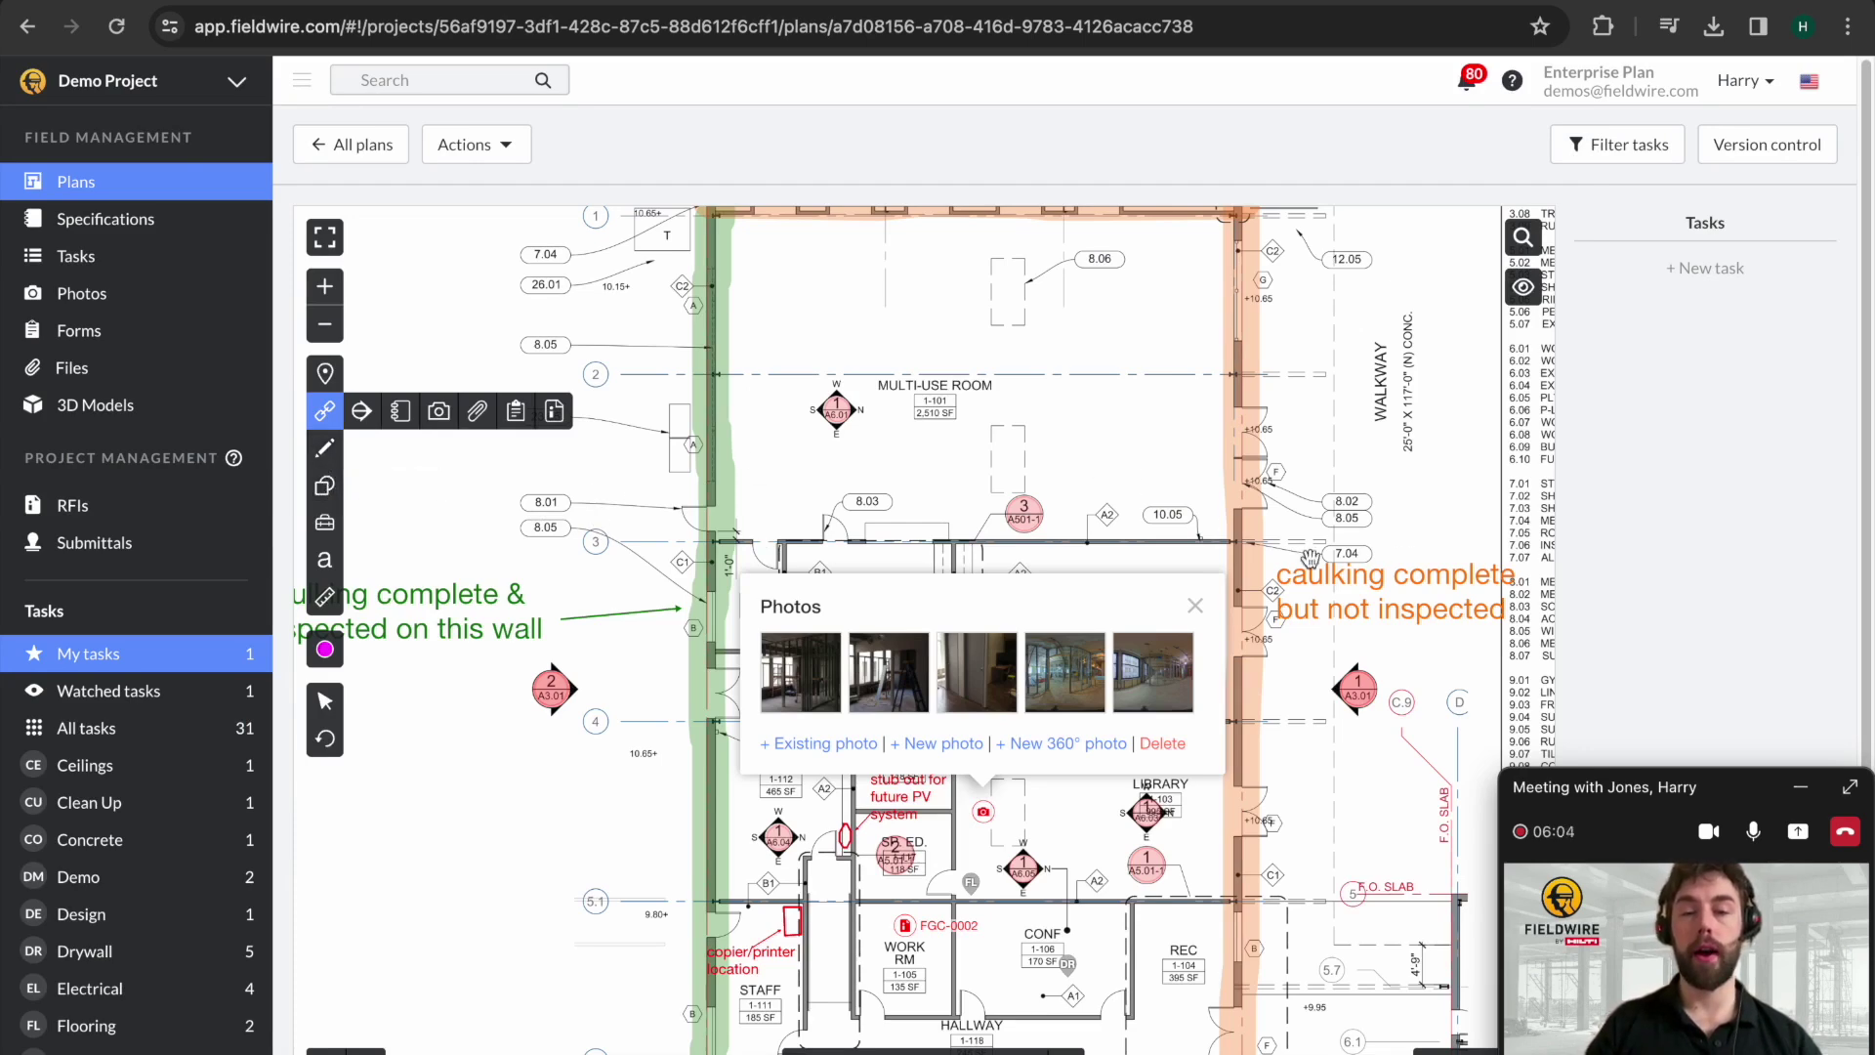
Draw a revision cloud around the Multi-Use Room.
click(324, 485)
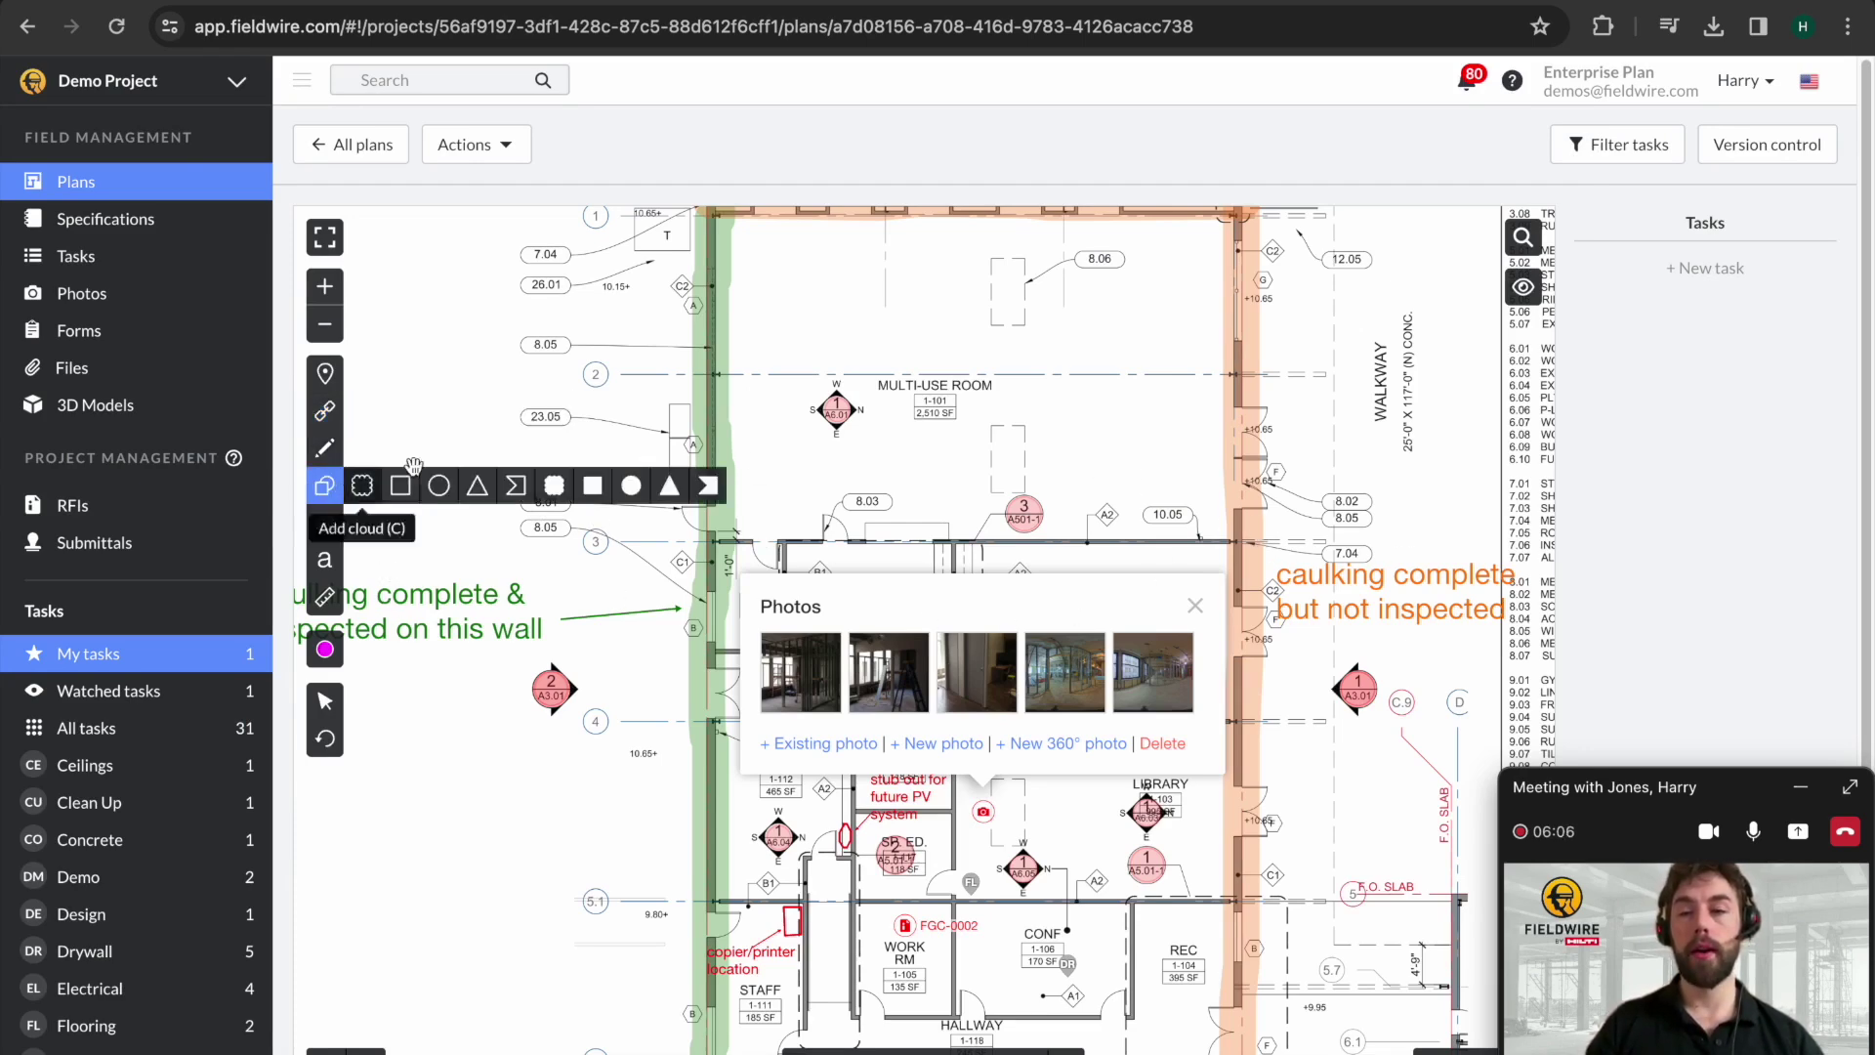
click(361, 485)
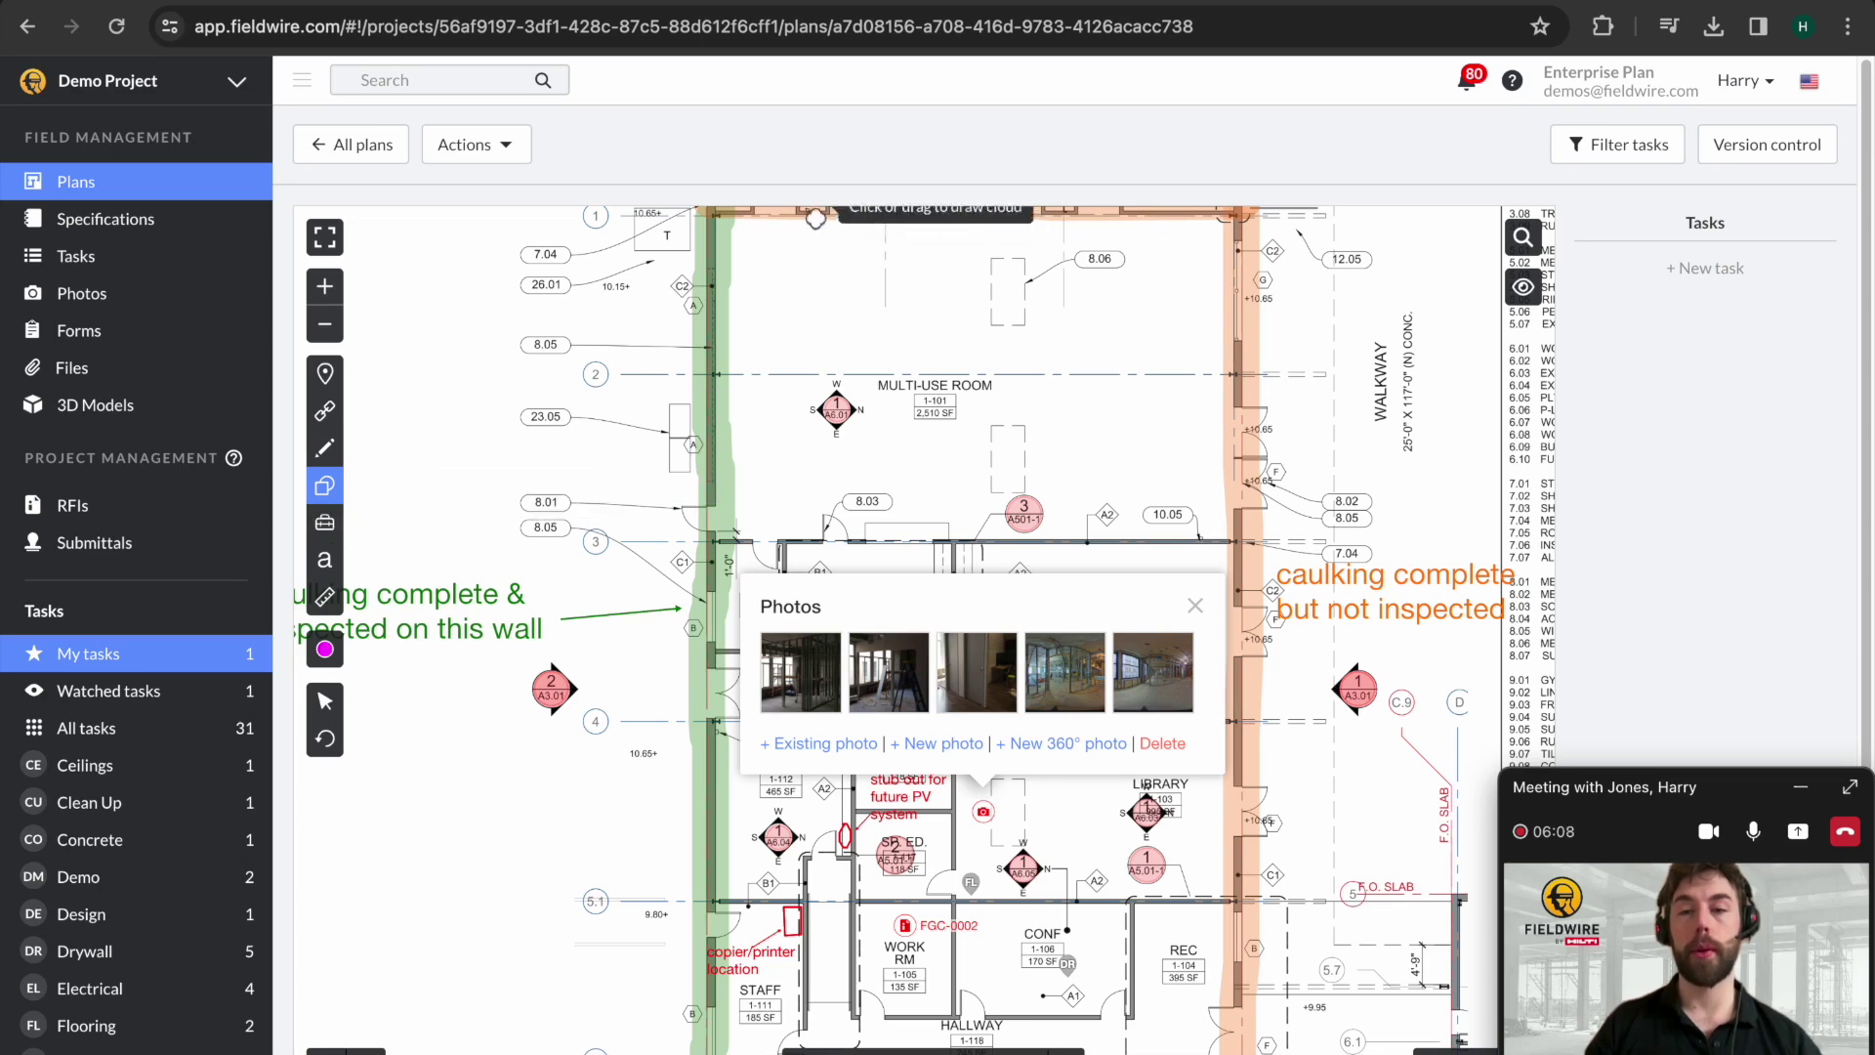
drag(789, 235, 1185, 471)
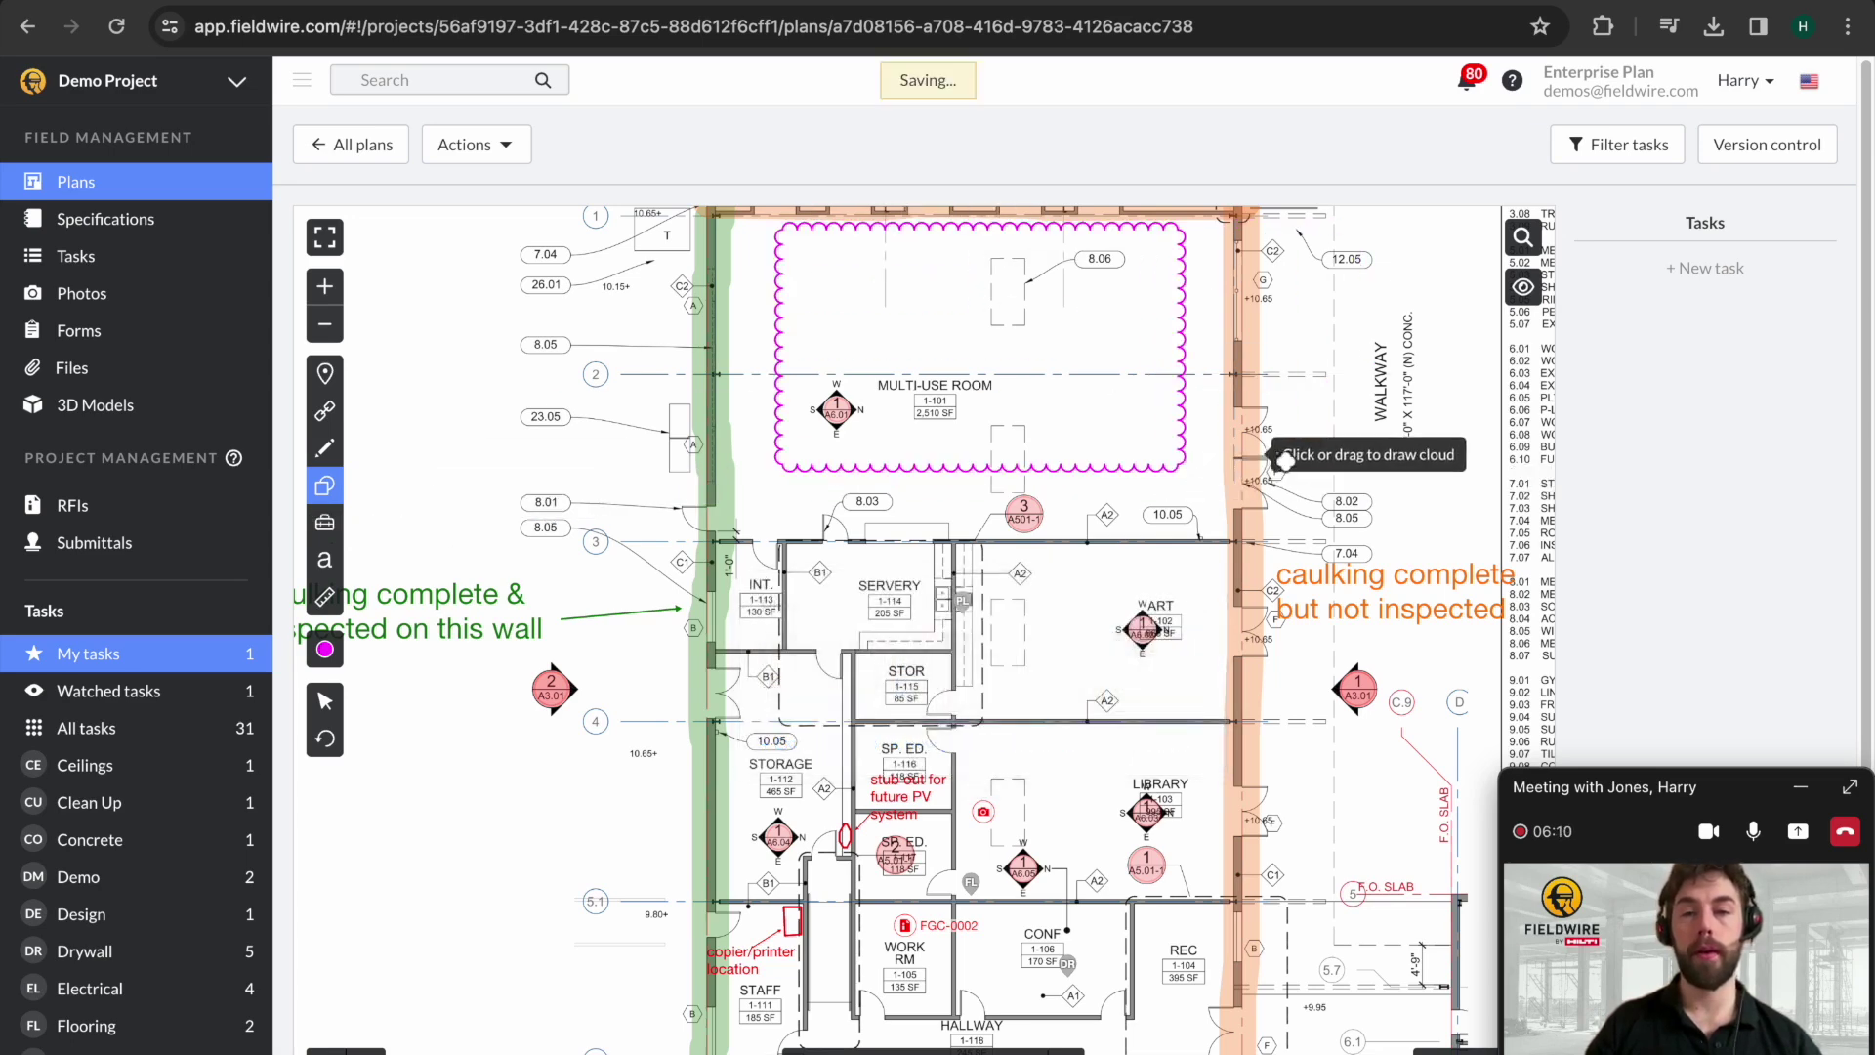
Add a magenta text note 'Site area needs clear pre install' inside the cloud.
click(324, 560)
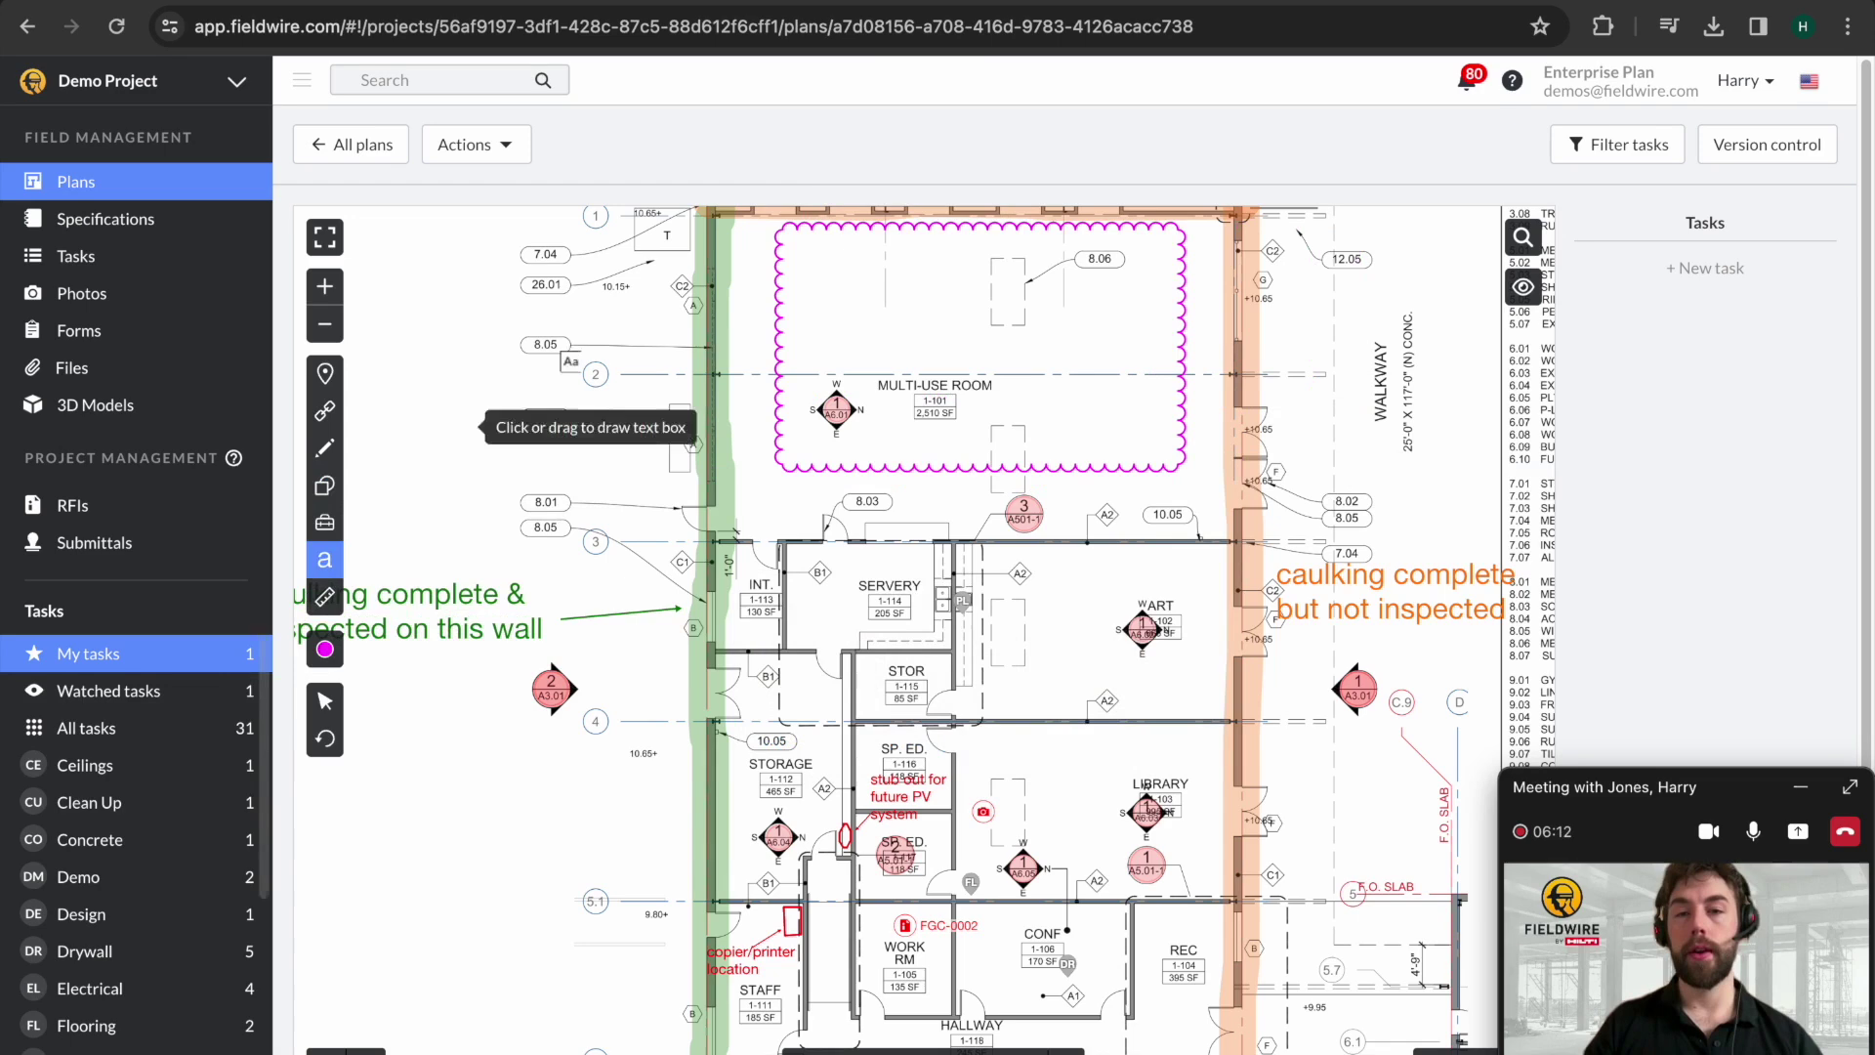
drag(810, 263, 1086, 372)
text(Site)
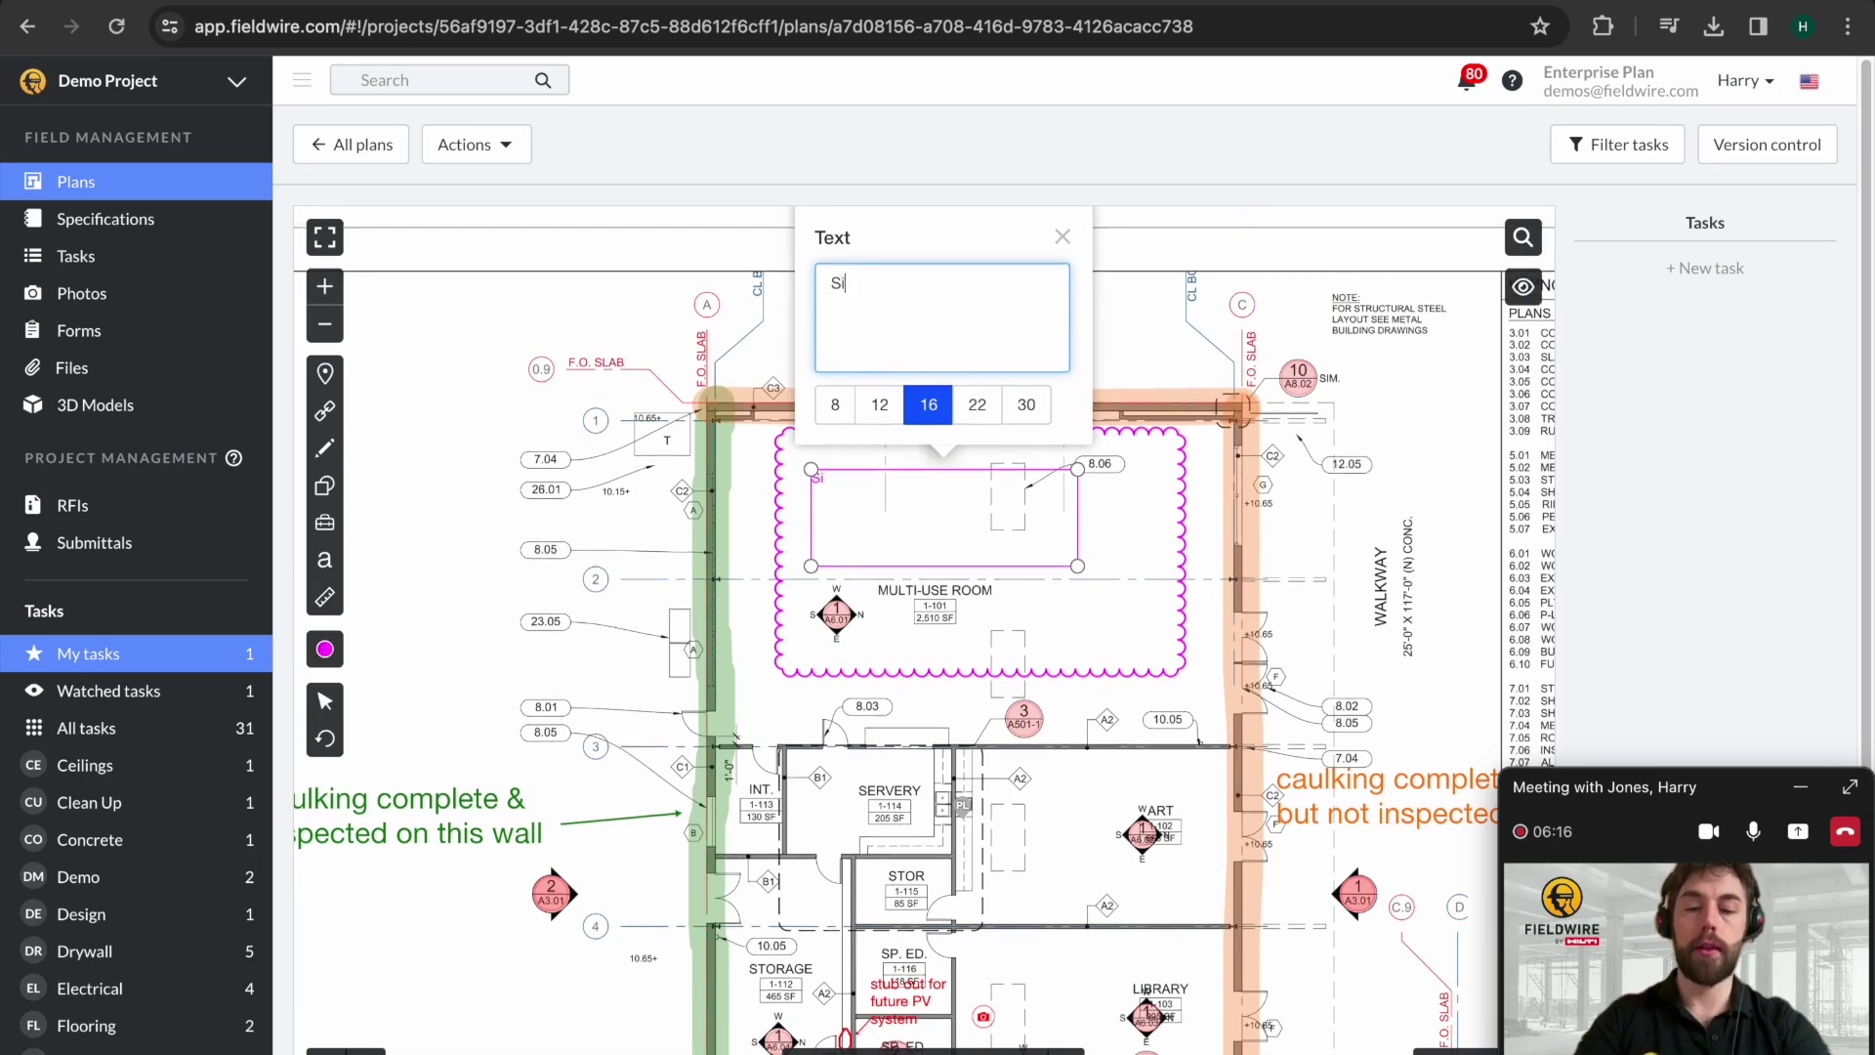
text(area needs clear pre install)
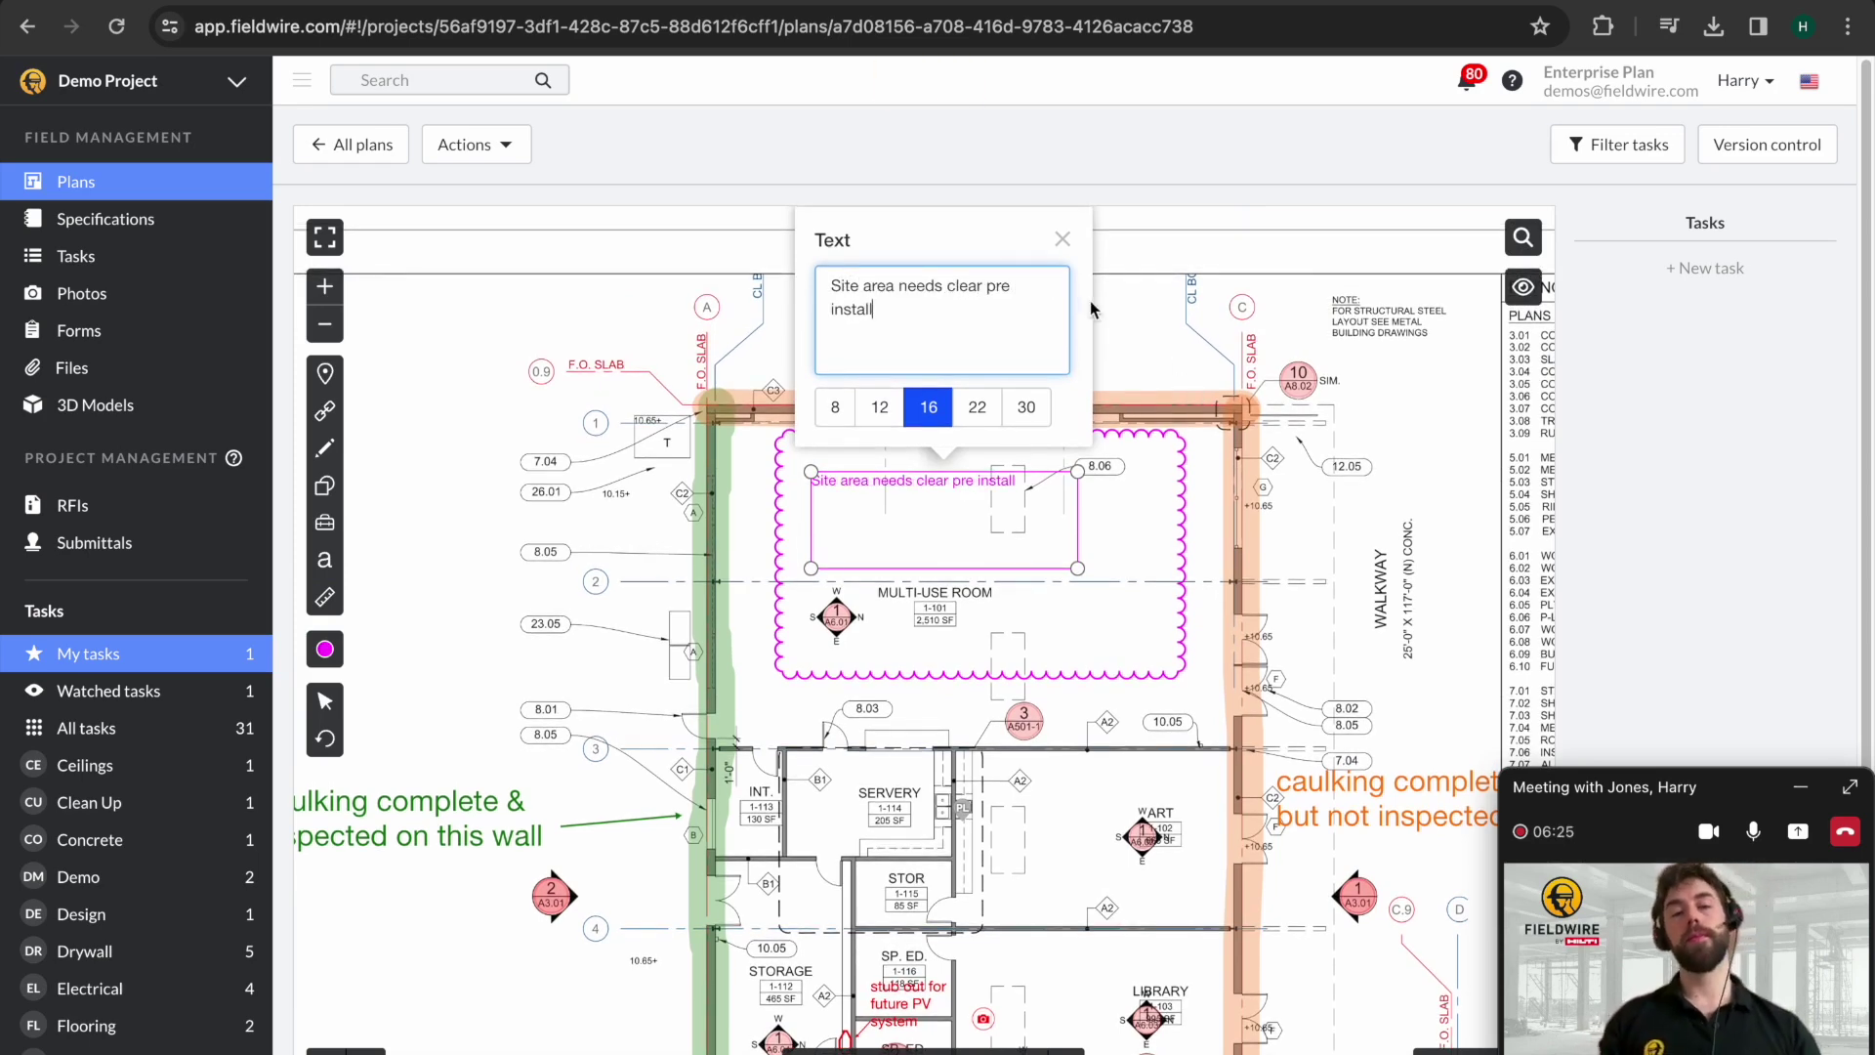
click(1062, 243)
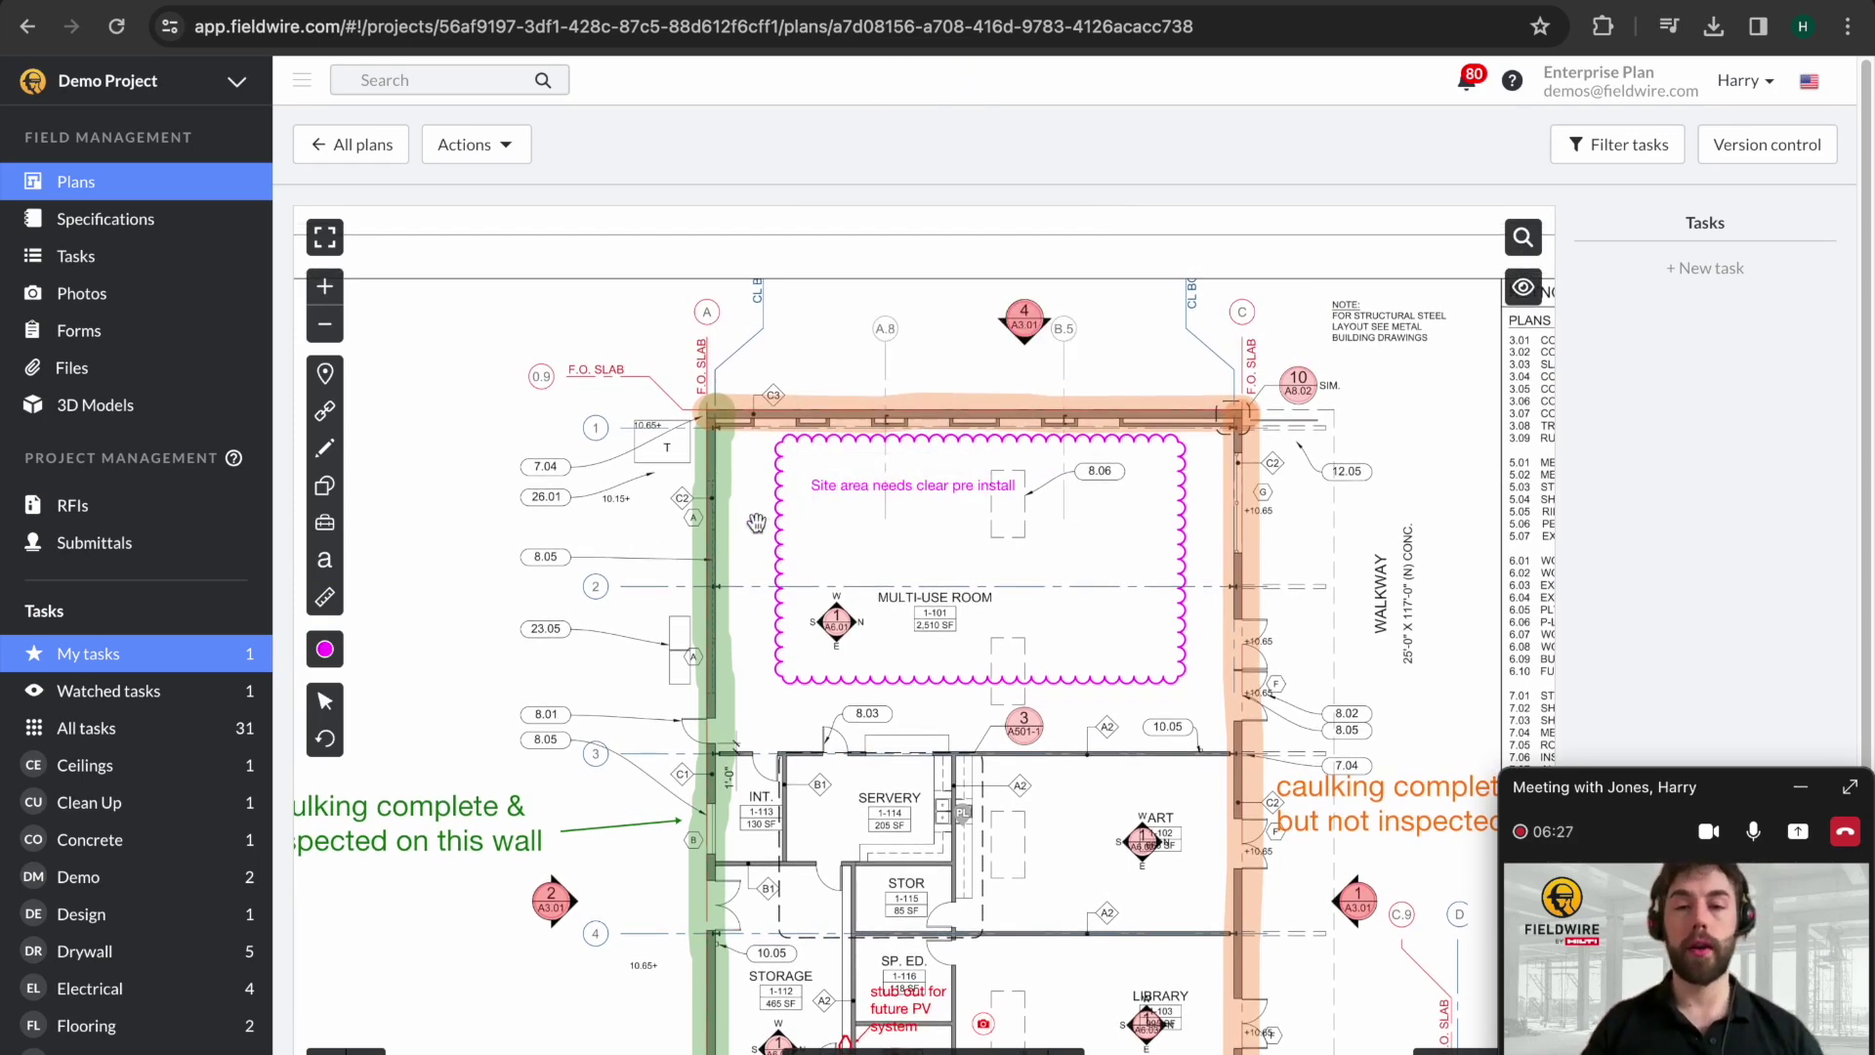
click(325, 649)
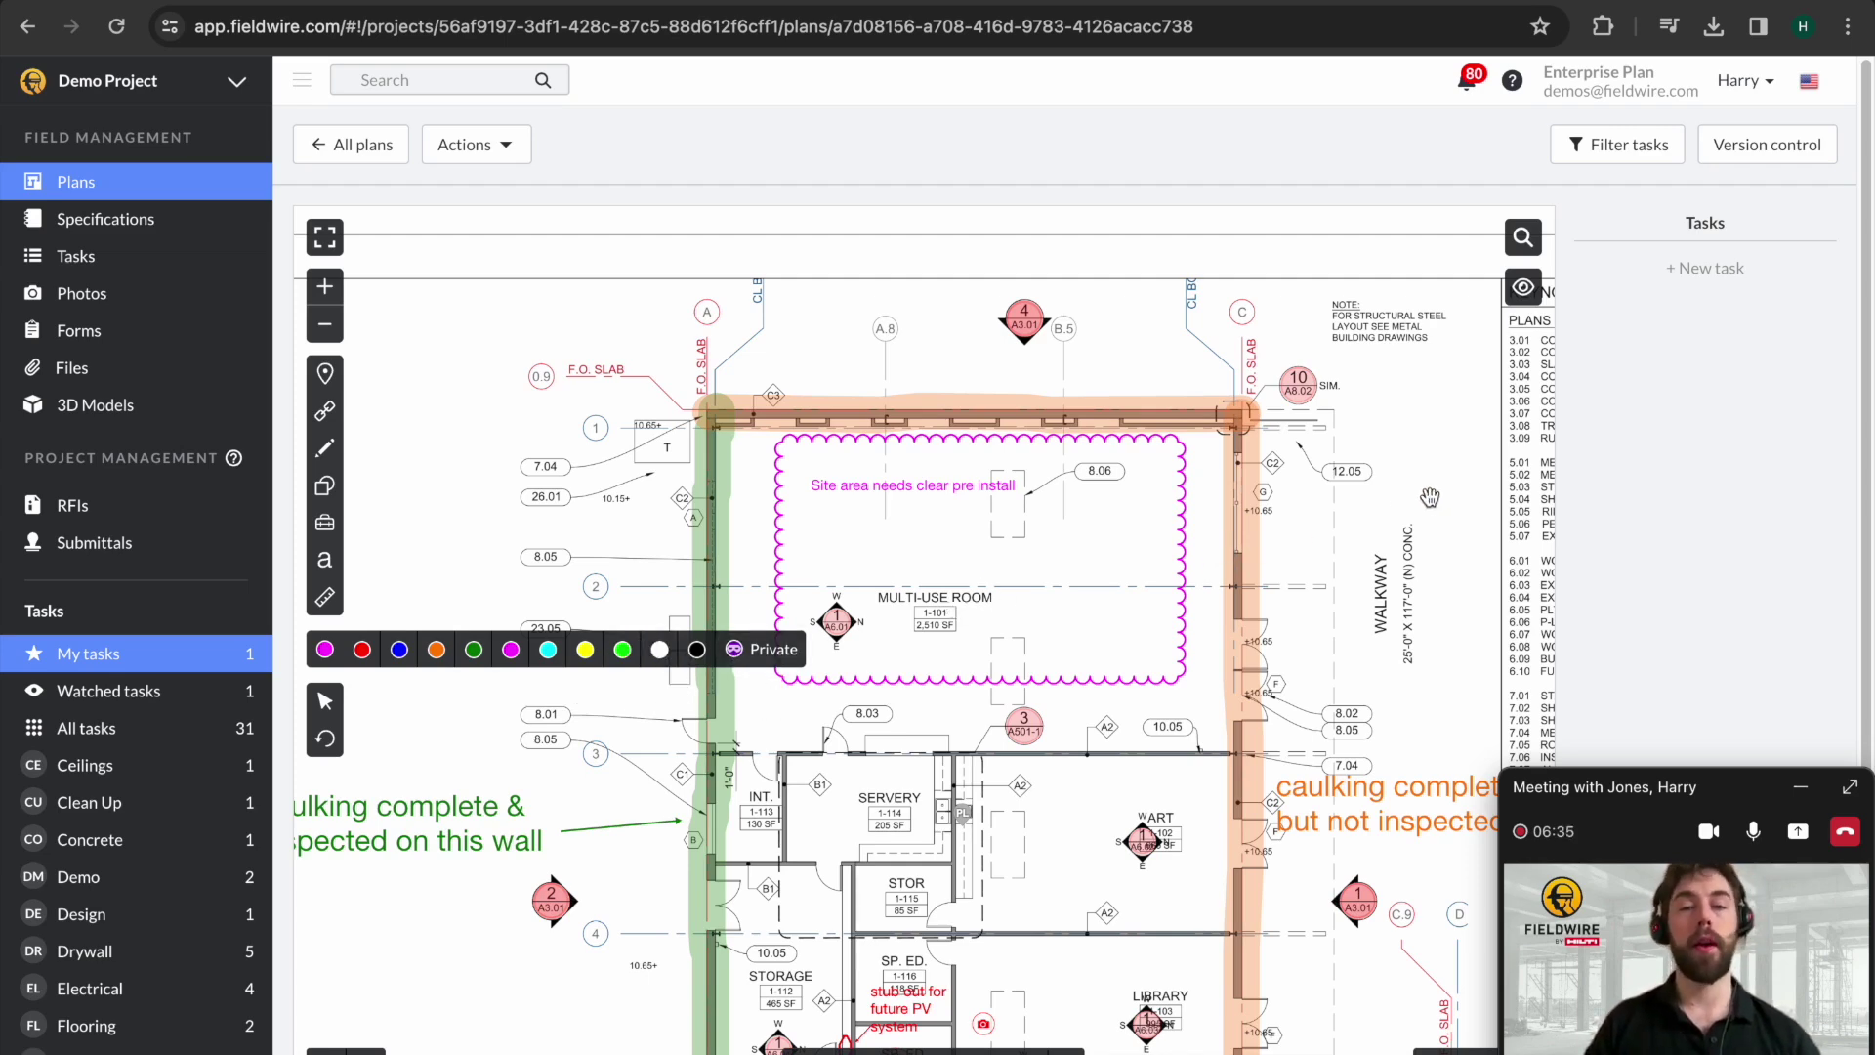
Hide all markup layers on the floor plan.
scroll(1368, 531, down, 3)
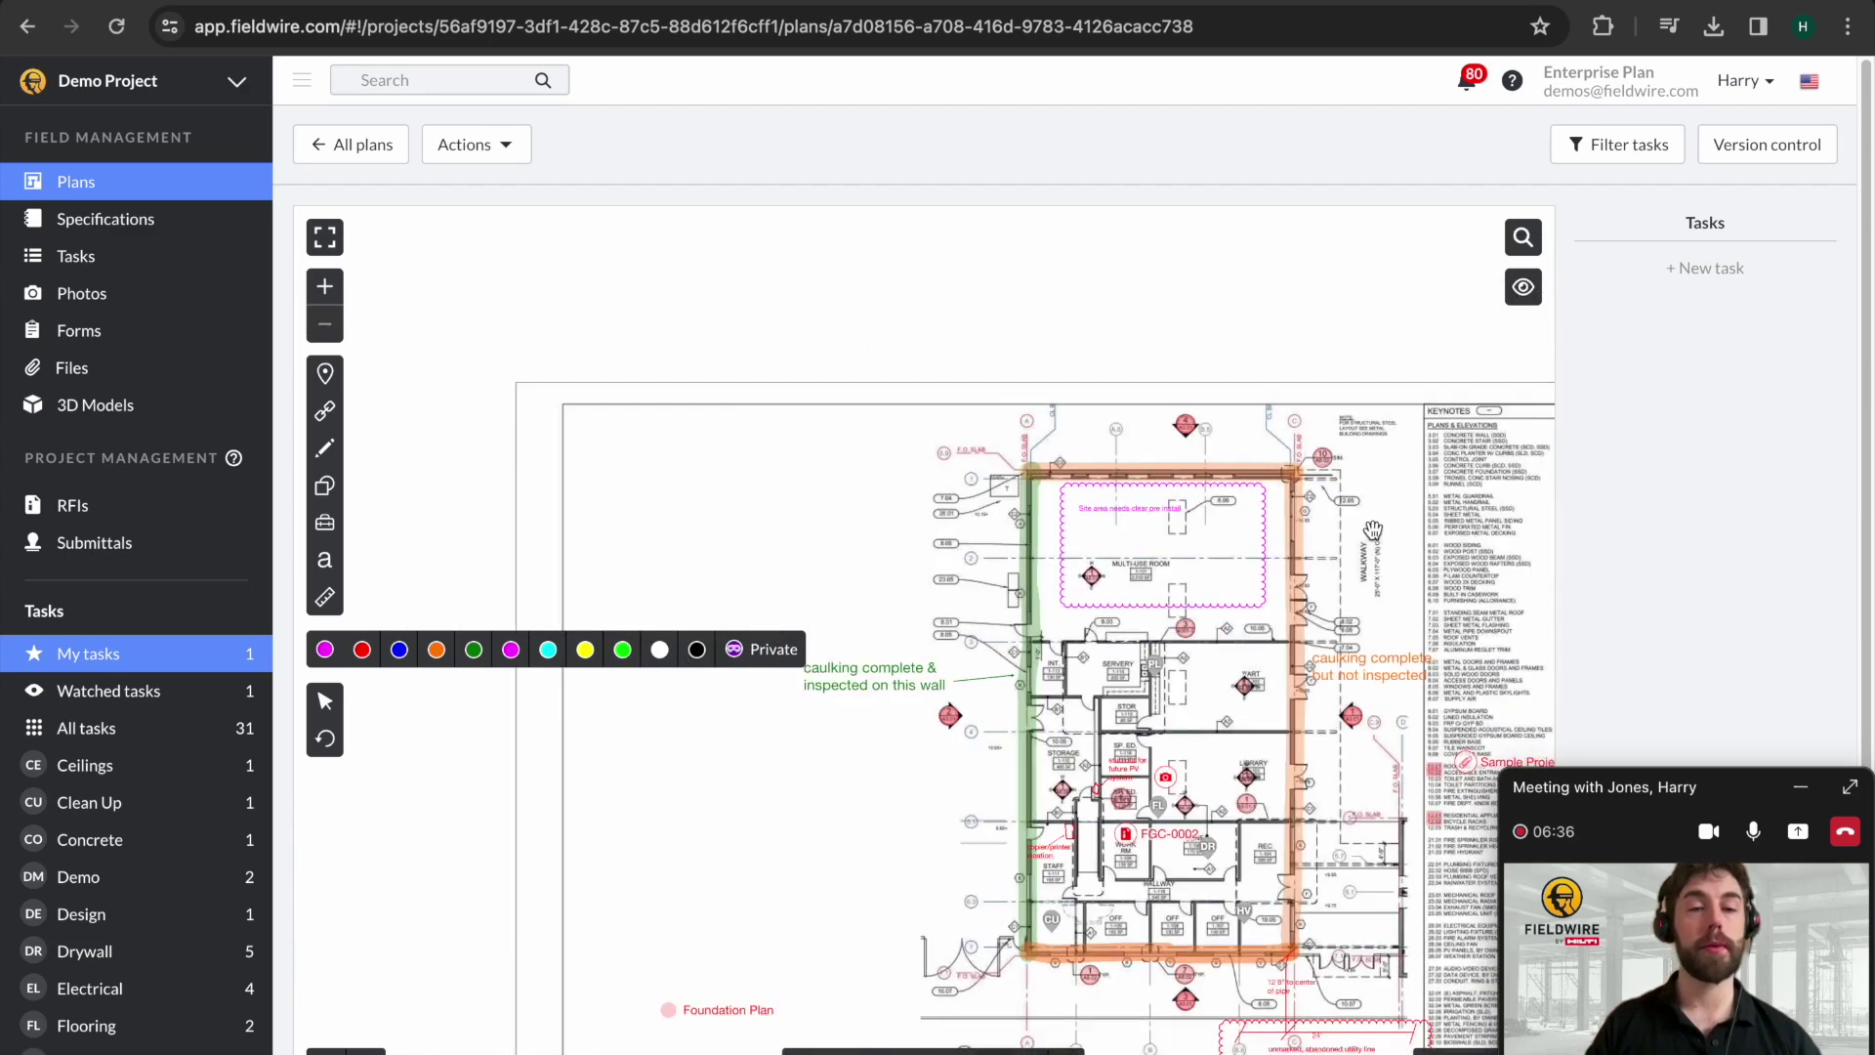
click(1523, 288)
click(1265, 401)
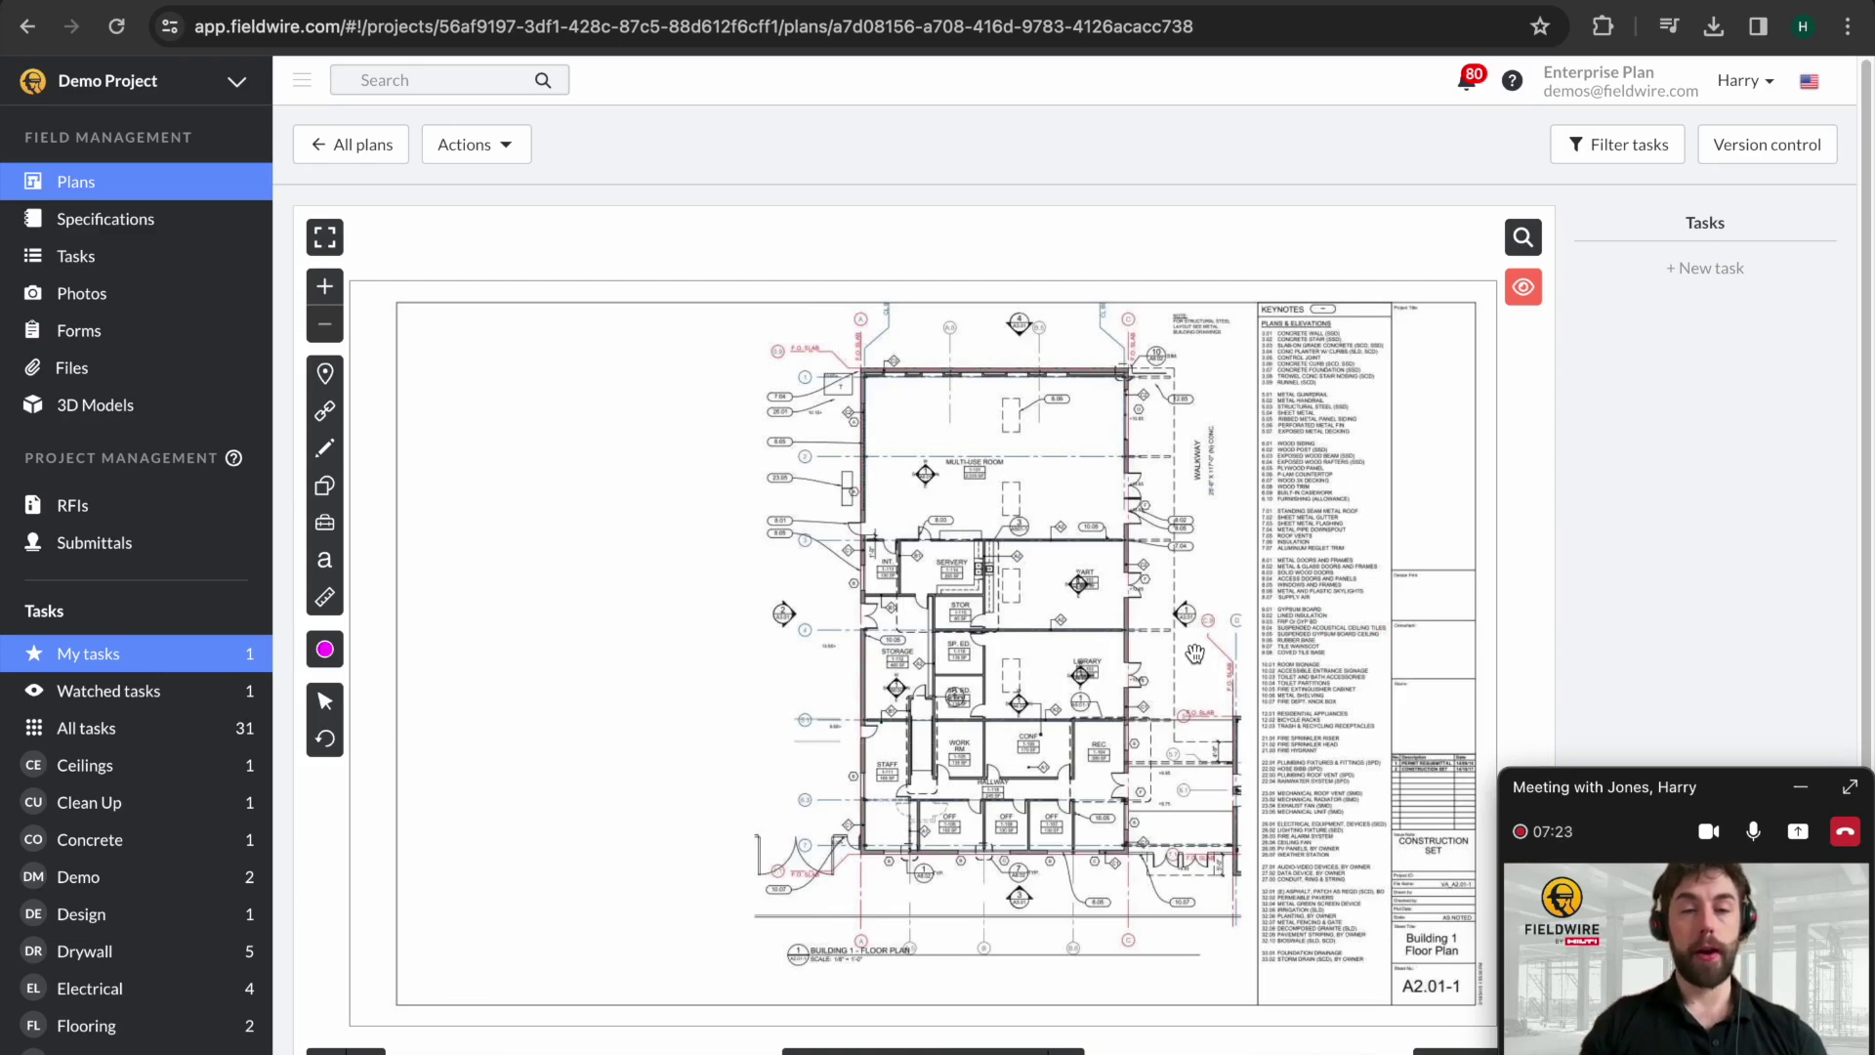
Show the Rev. 1 old version of the plan, look around it, and reopen the revision choices.
click(1454, 1048)
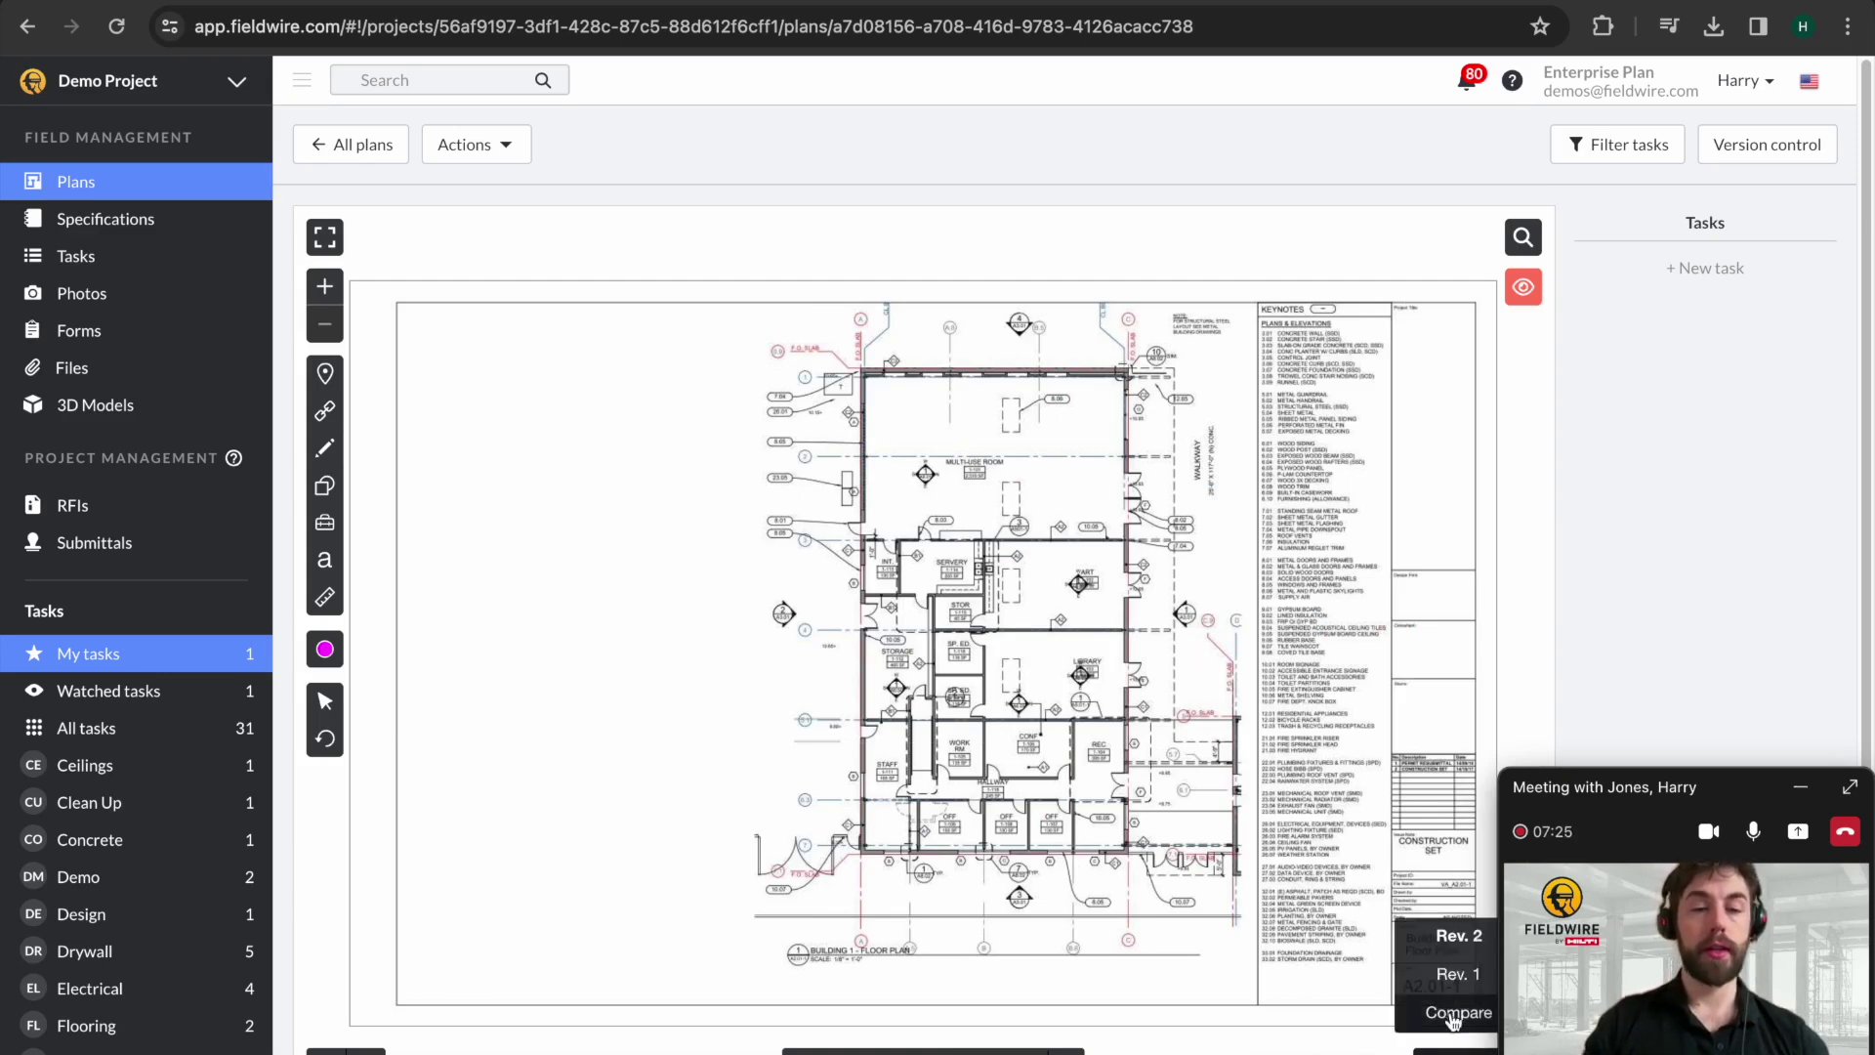
click(1454, 1014)
scroll(1016, 621, up, 5)
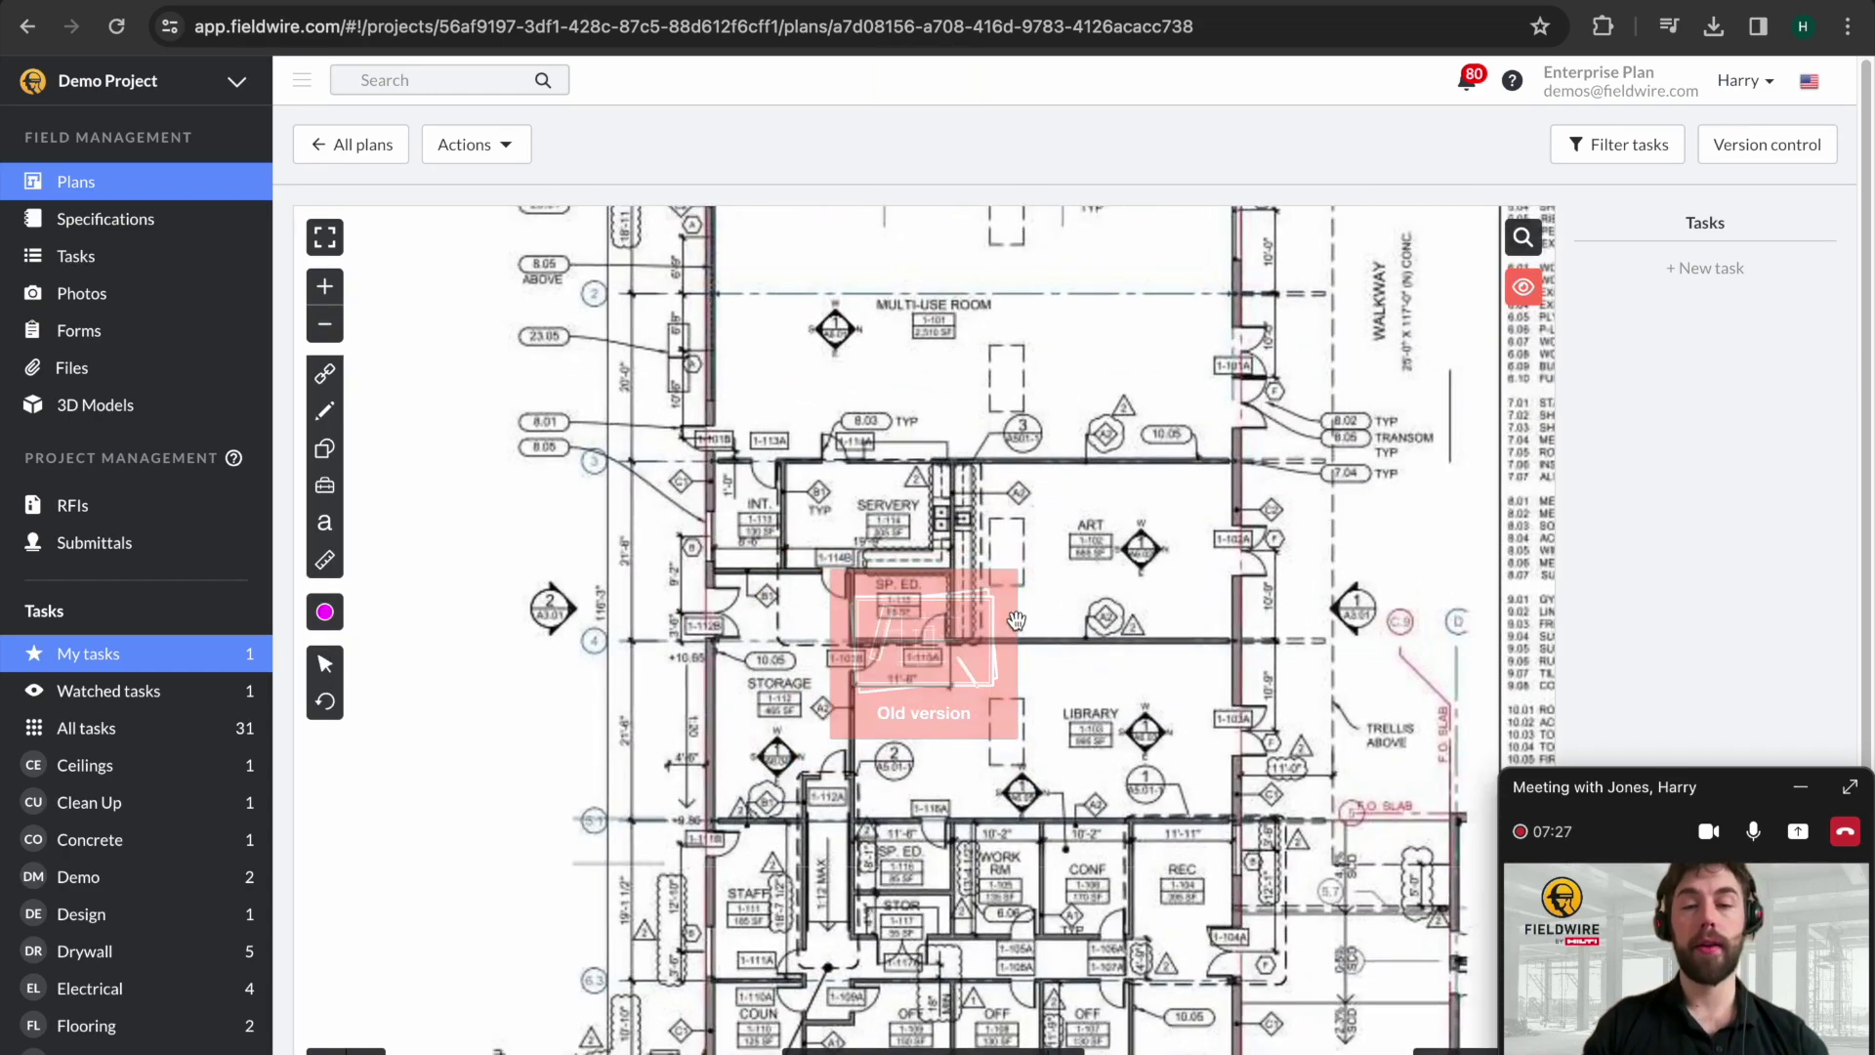
scroll(1016, 621, up, 5)
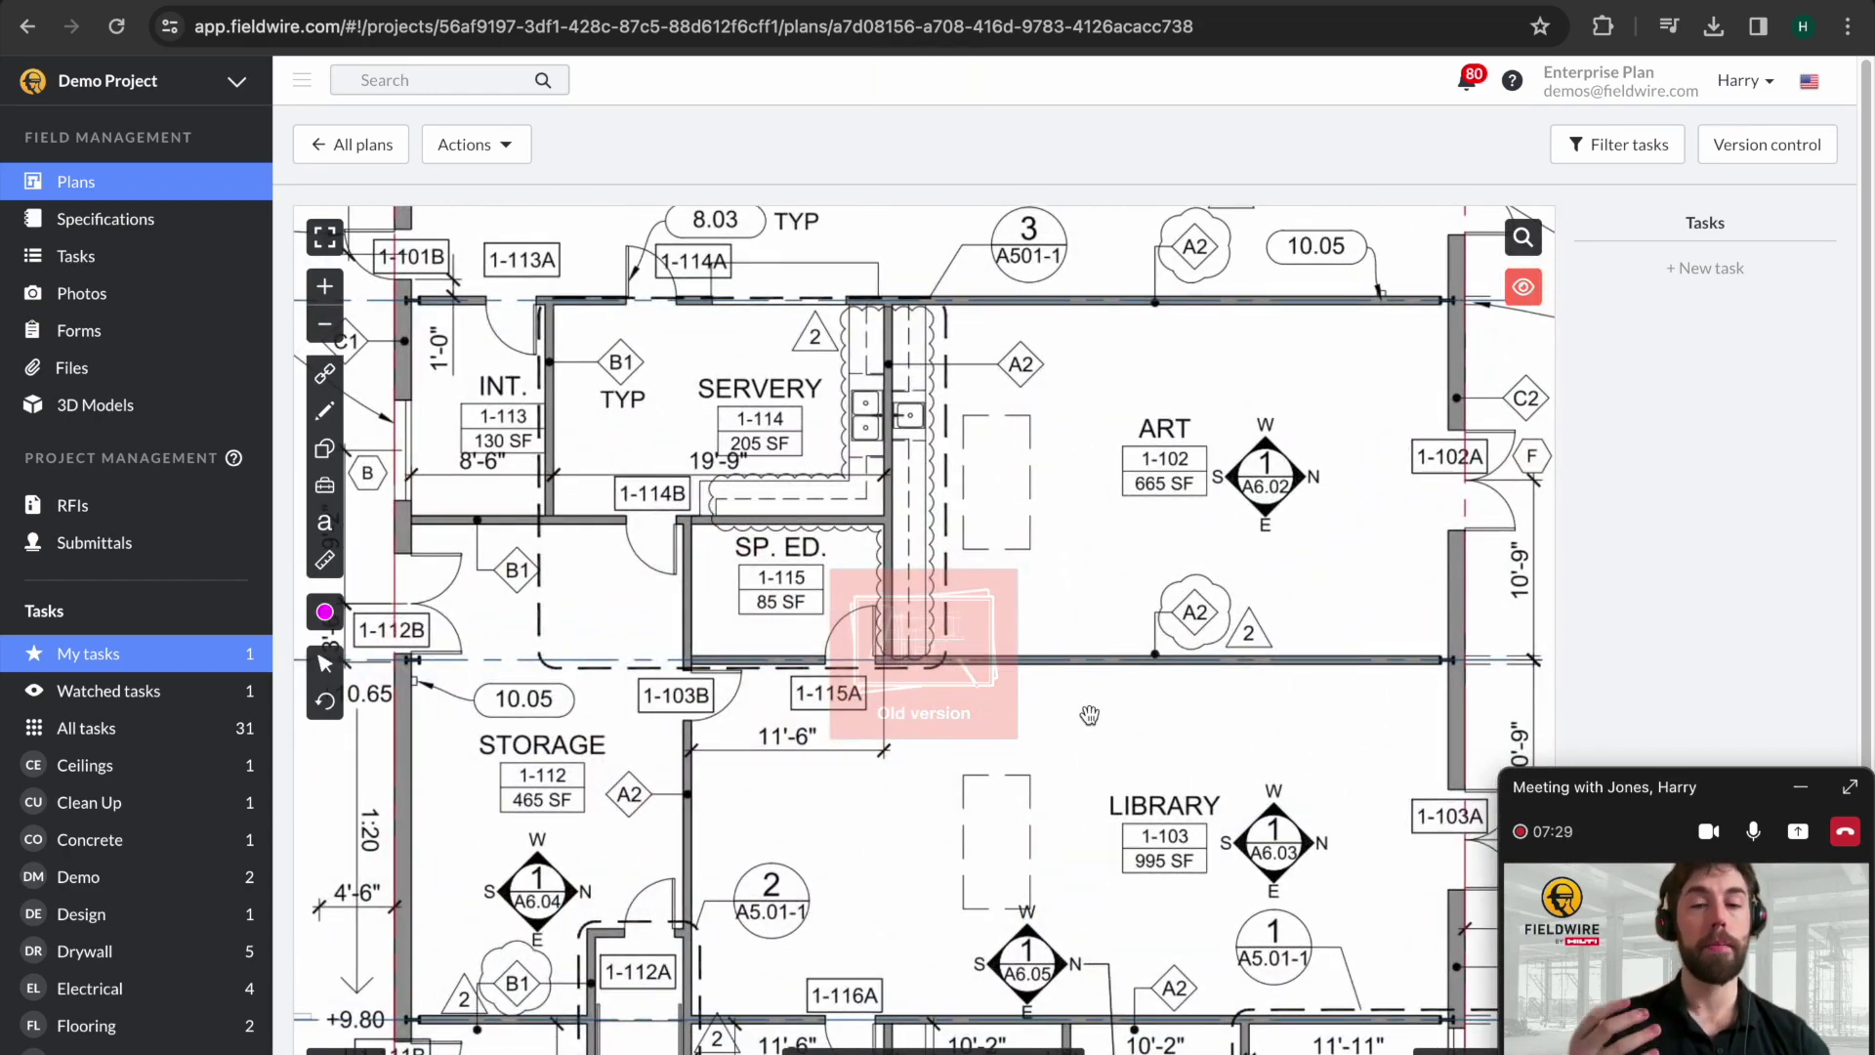
scroll(1089, 715, down, 5)
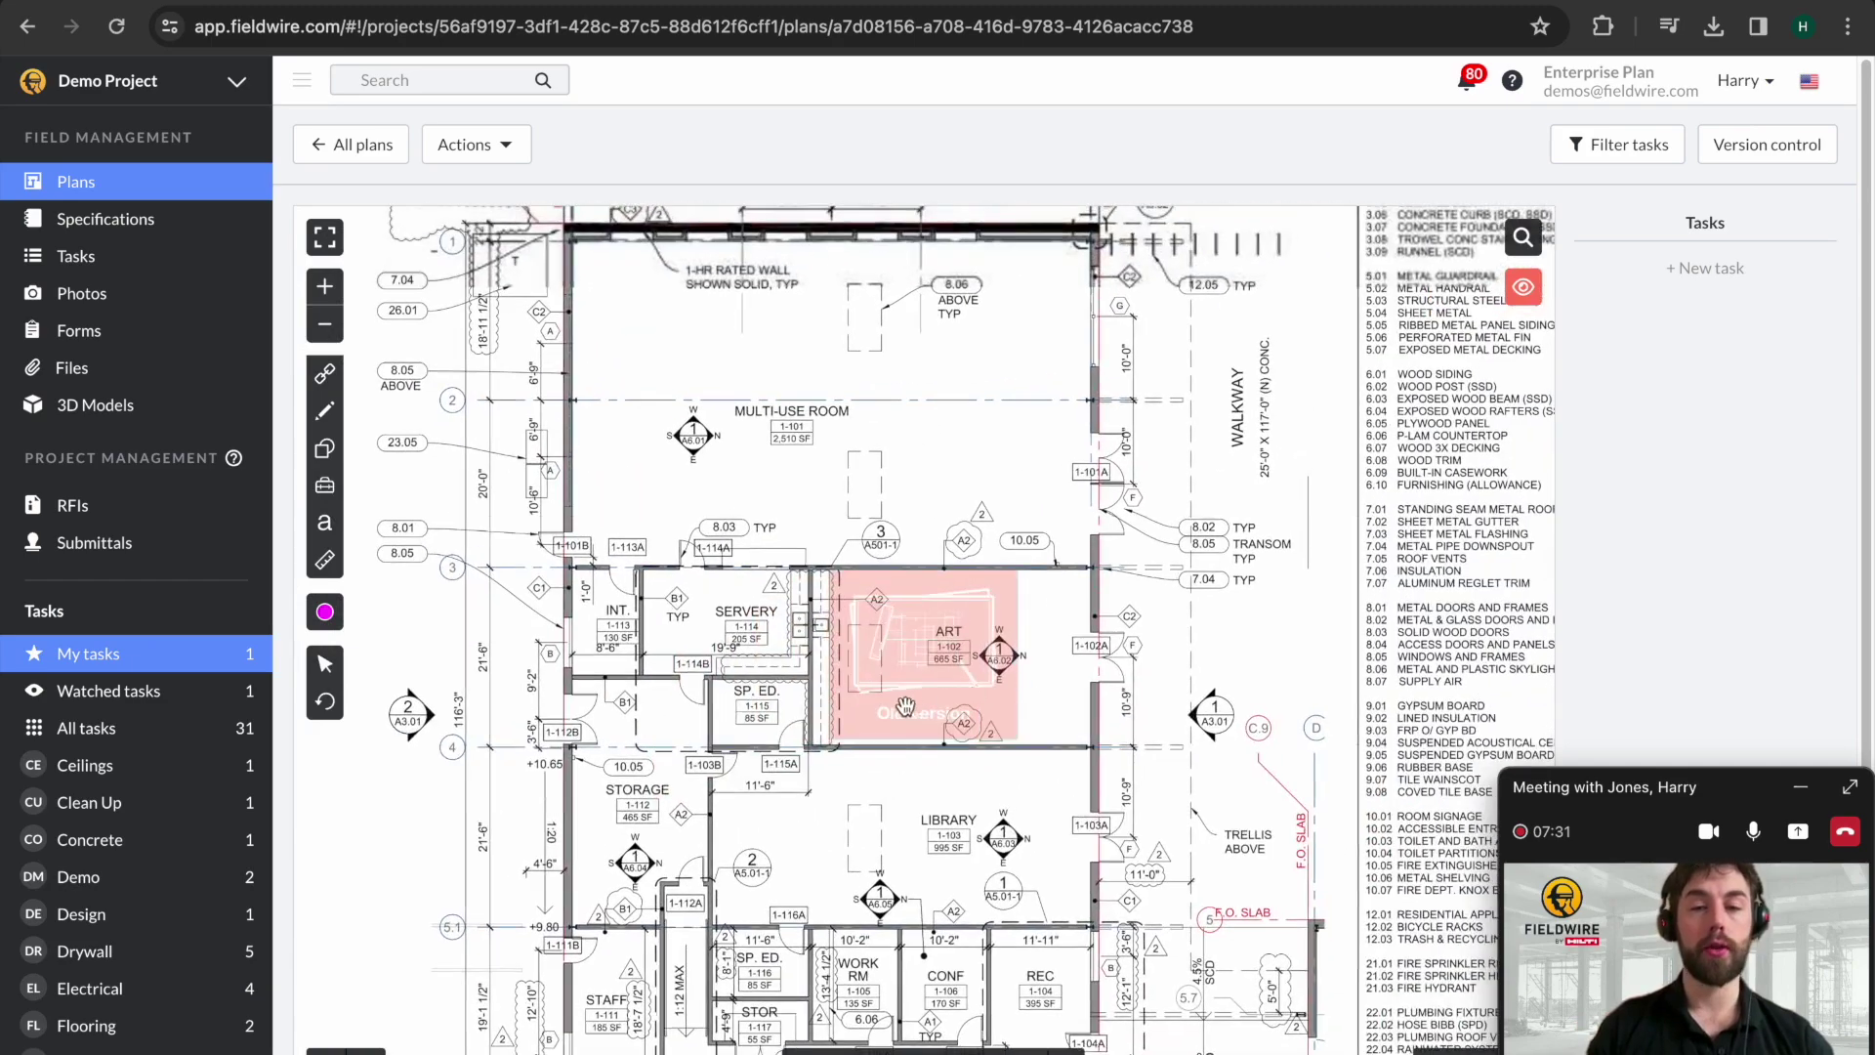
scroll(975, 402, down, 3)
scroll(1048, 811, up, 3)
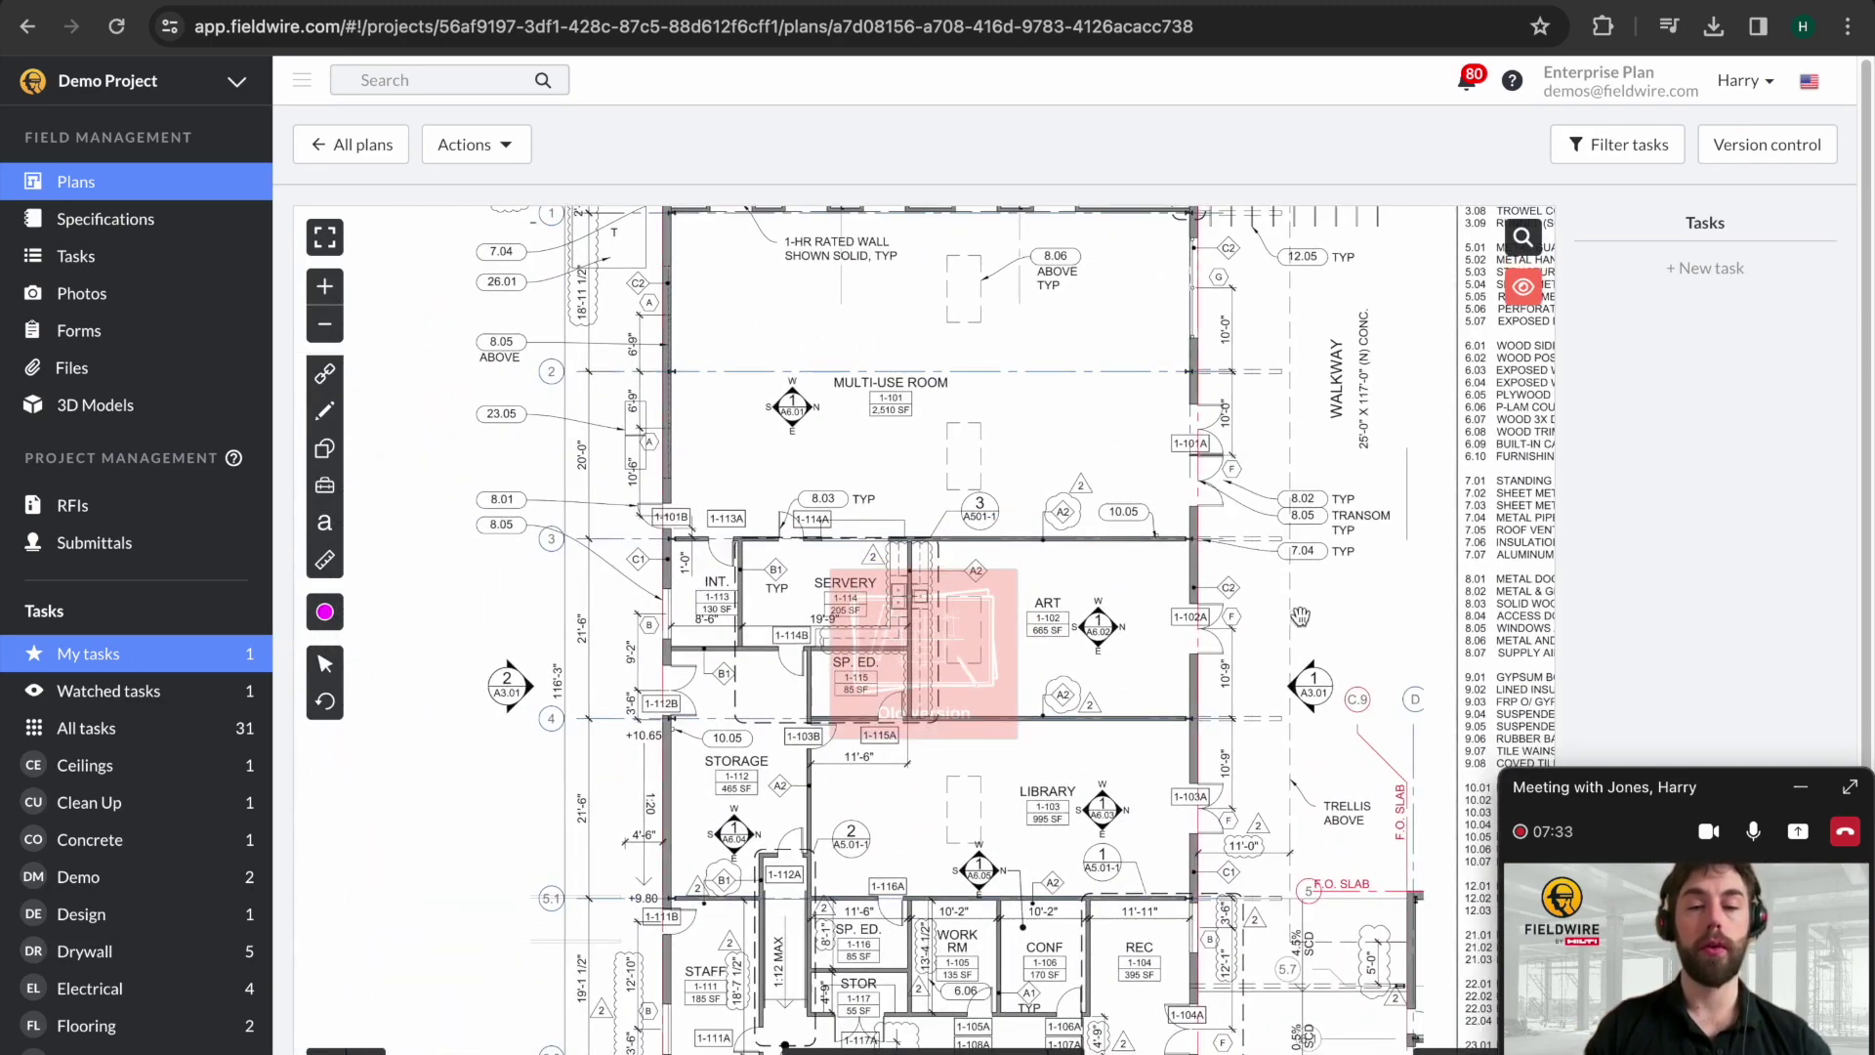
drag(1048, 811, 1090, 662)
click(1455, 1048)
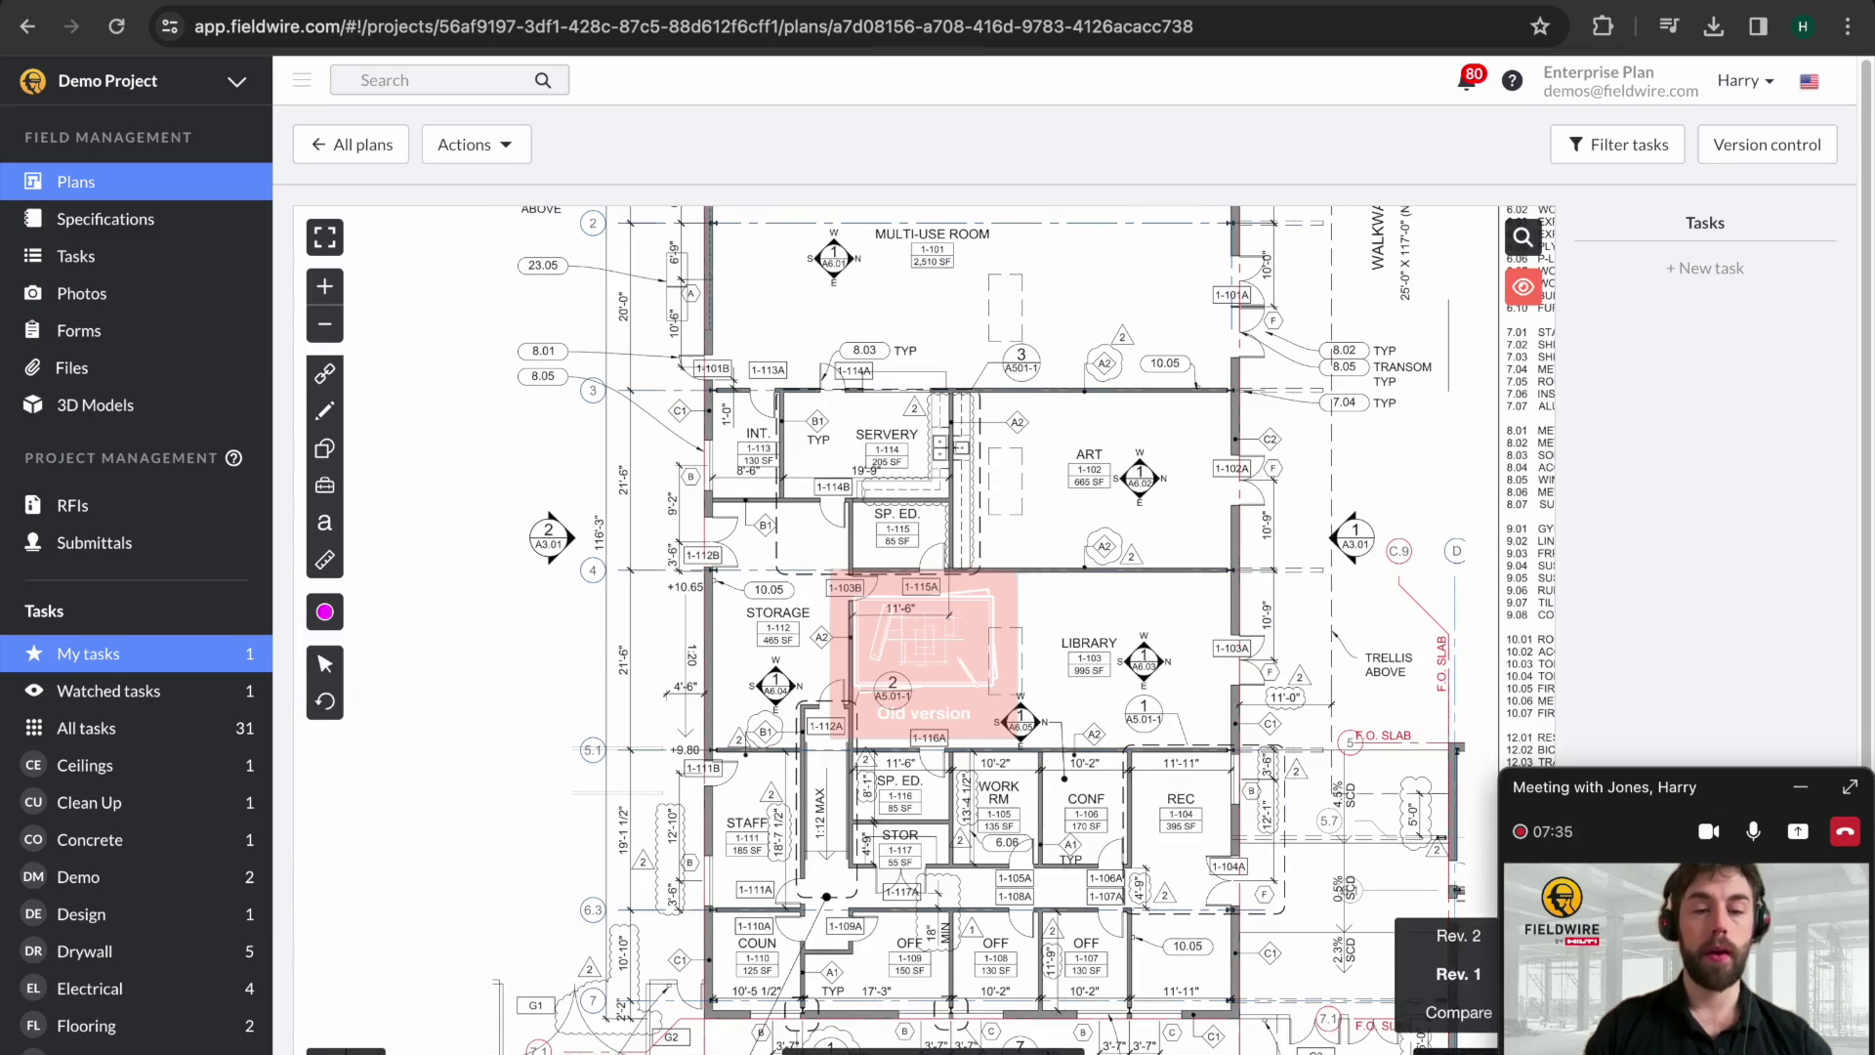
Compare A2.01-1 Rev. 2 against Rev. 1 with aligned sheets and pan to room INT. 1-113.
click(1457, 1014)
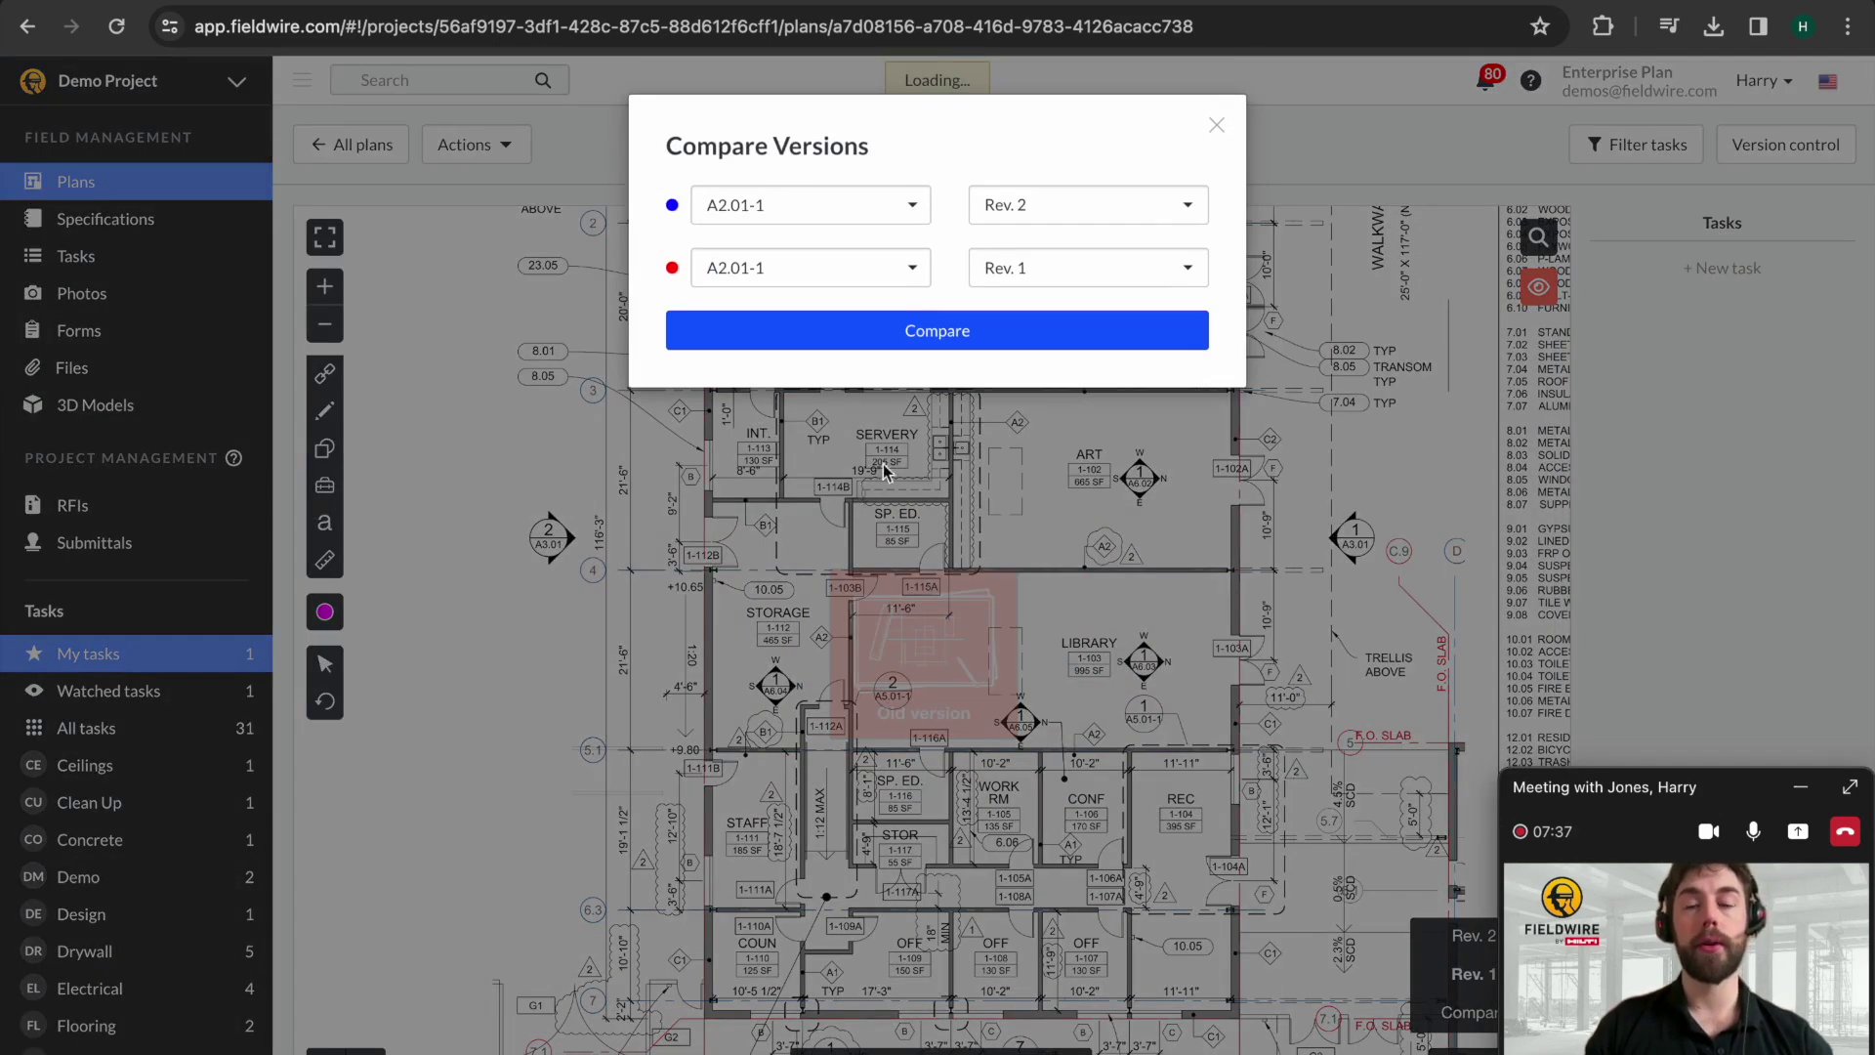
click(887, 329)
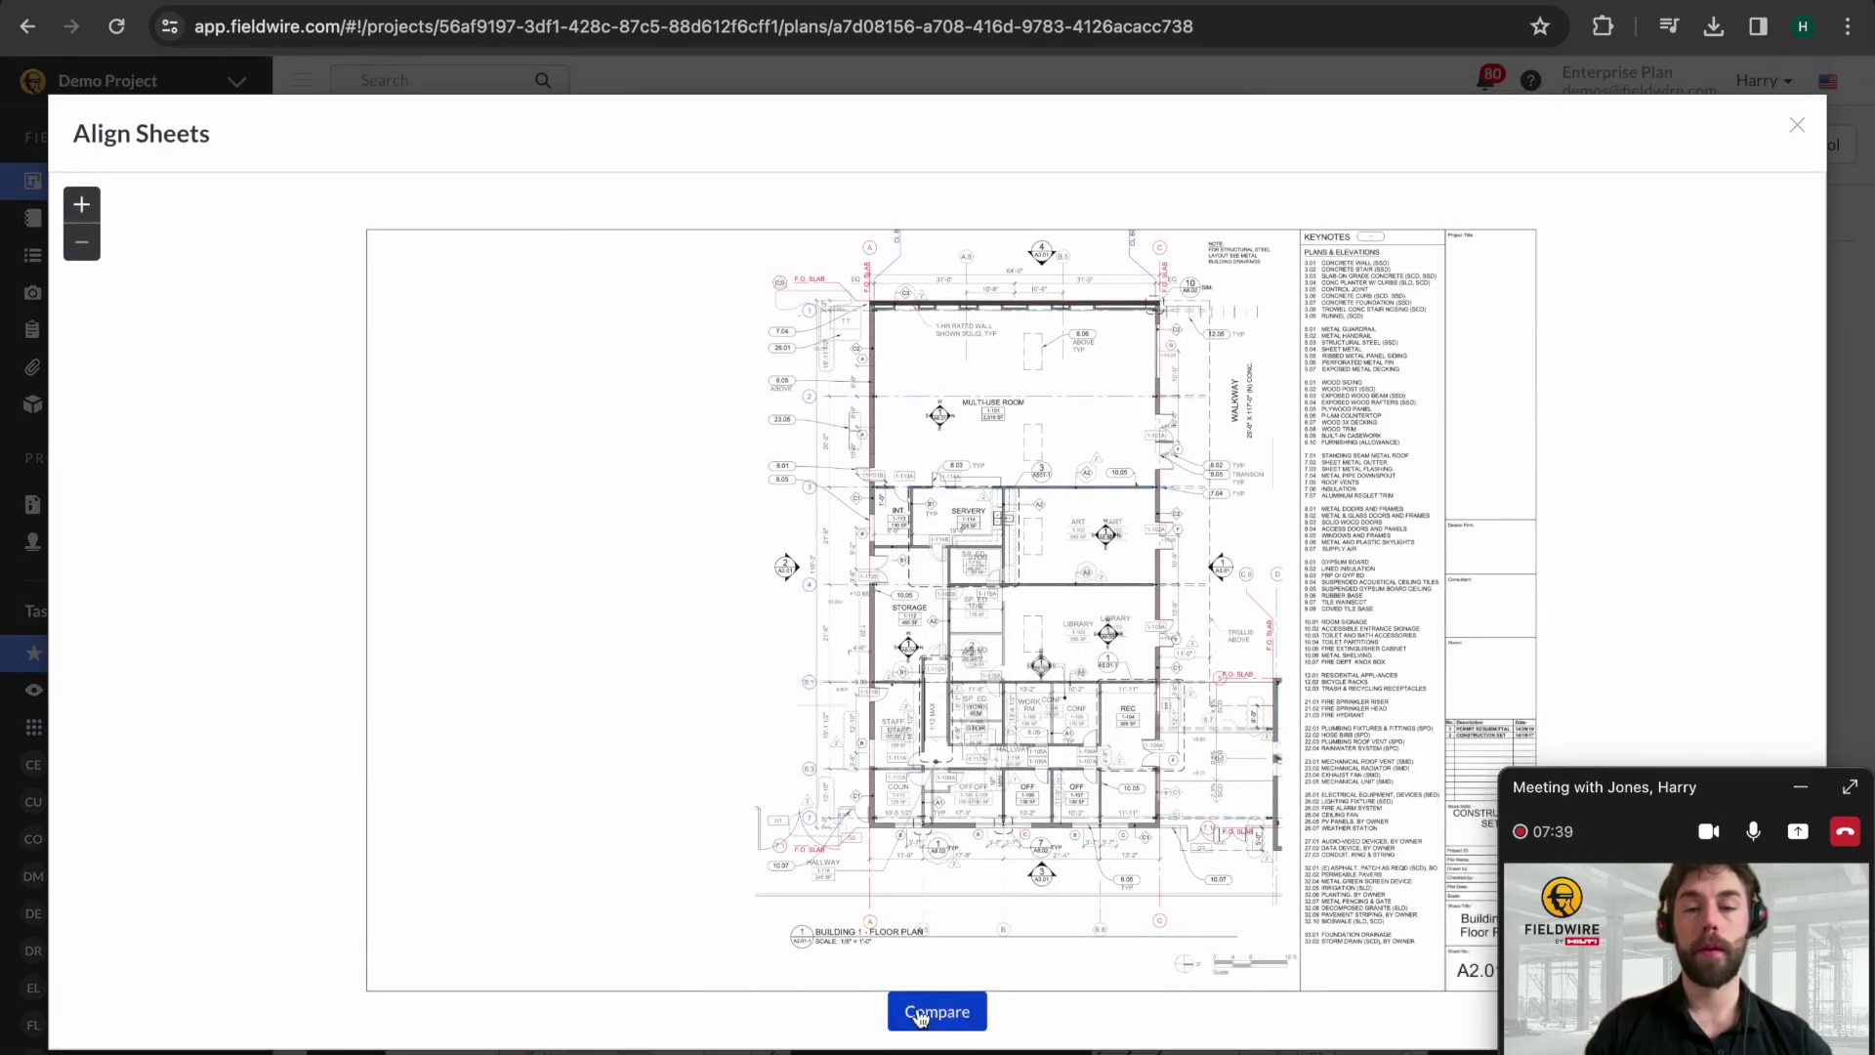
click(919, 1013)
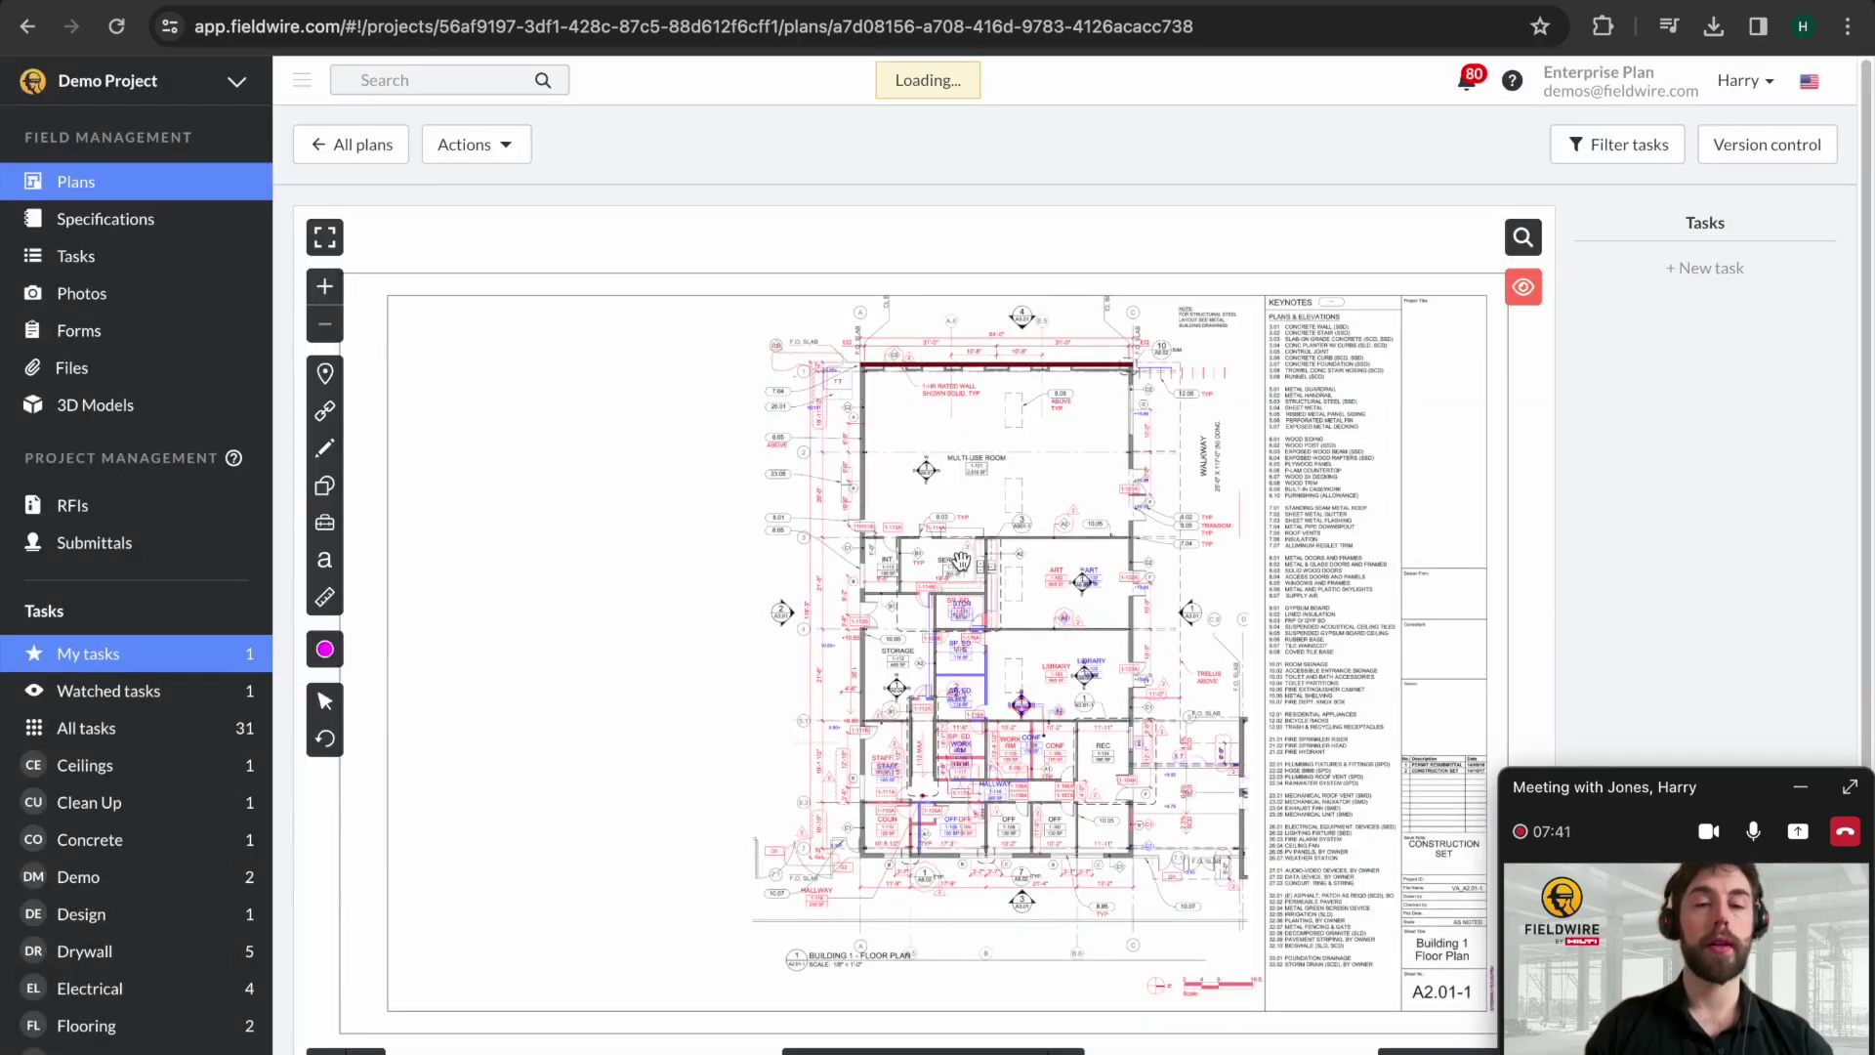
scroll(962, 559, up, 10)
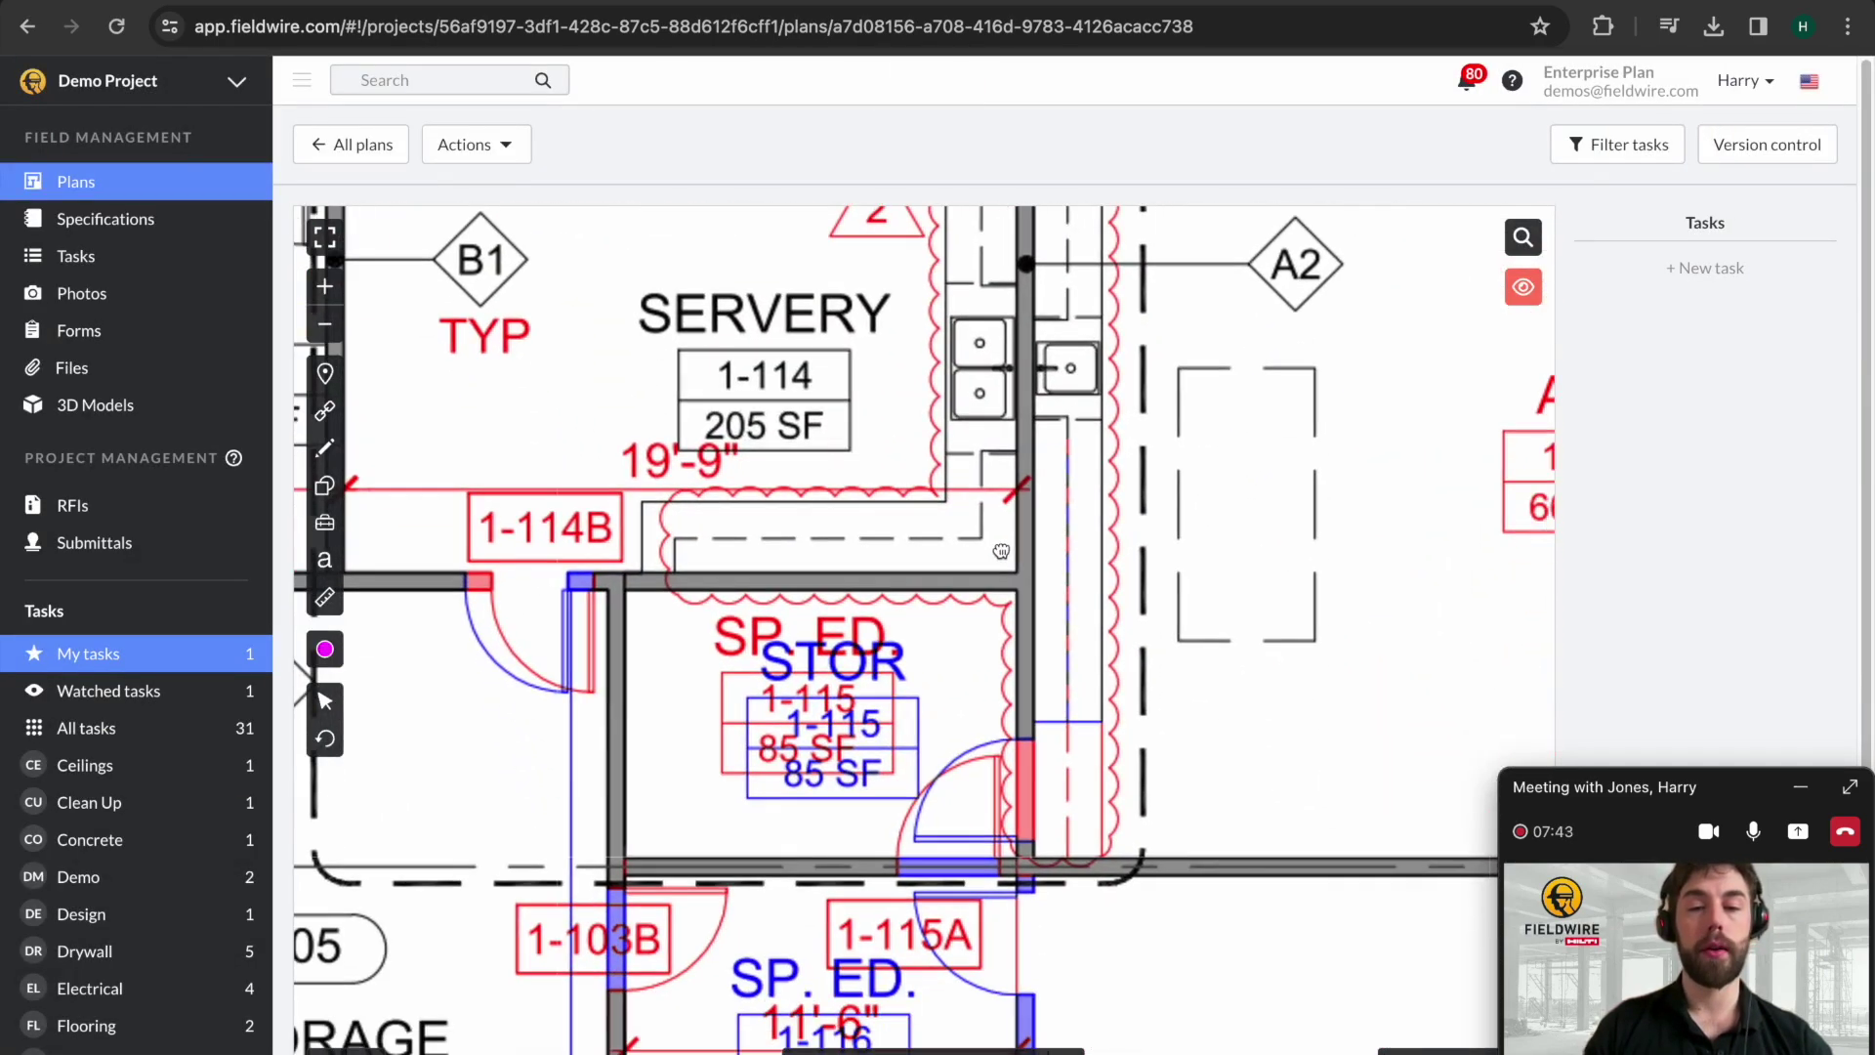
drag(940, 768, 1177, 752)
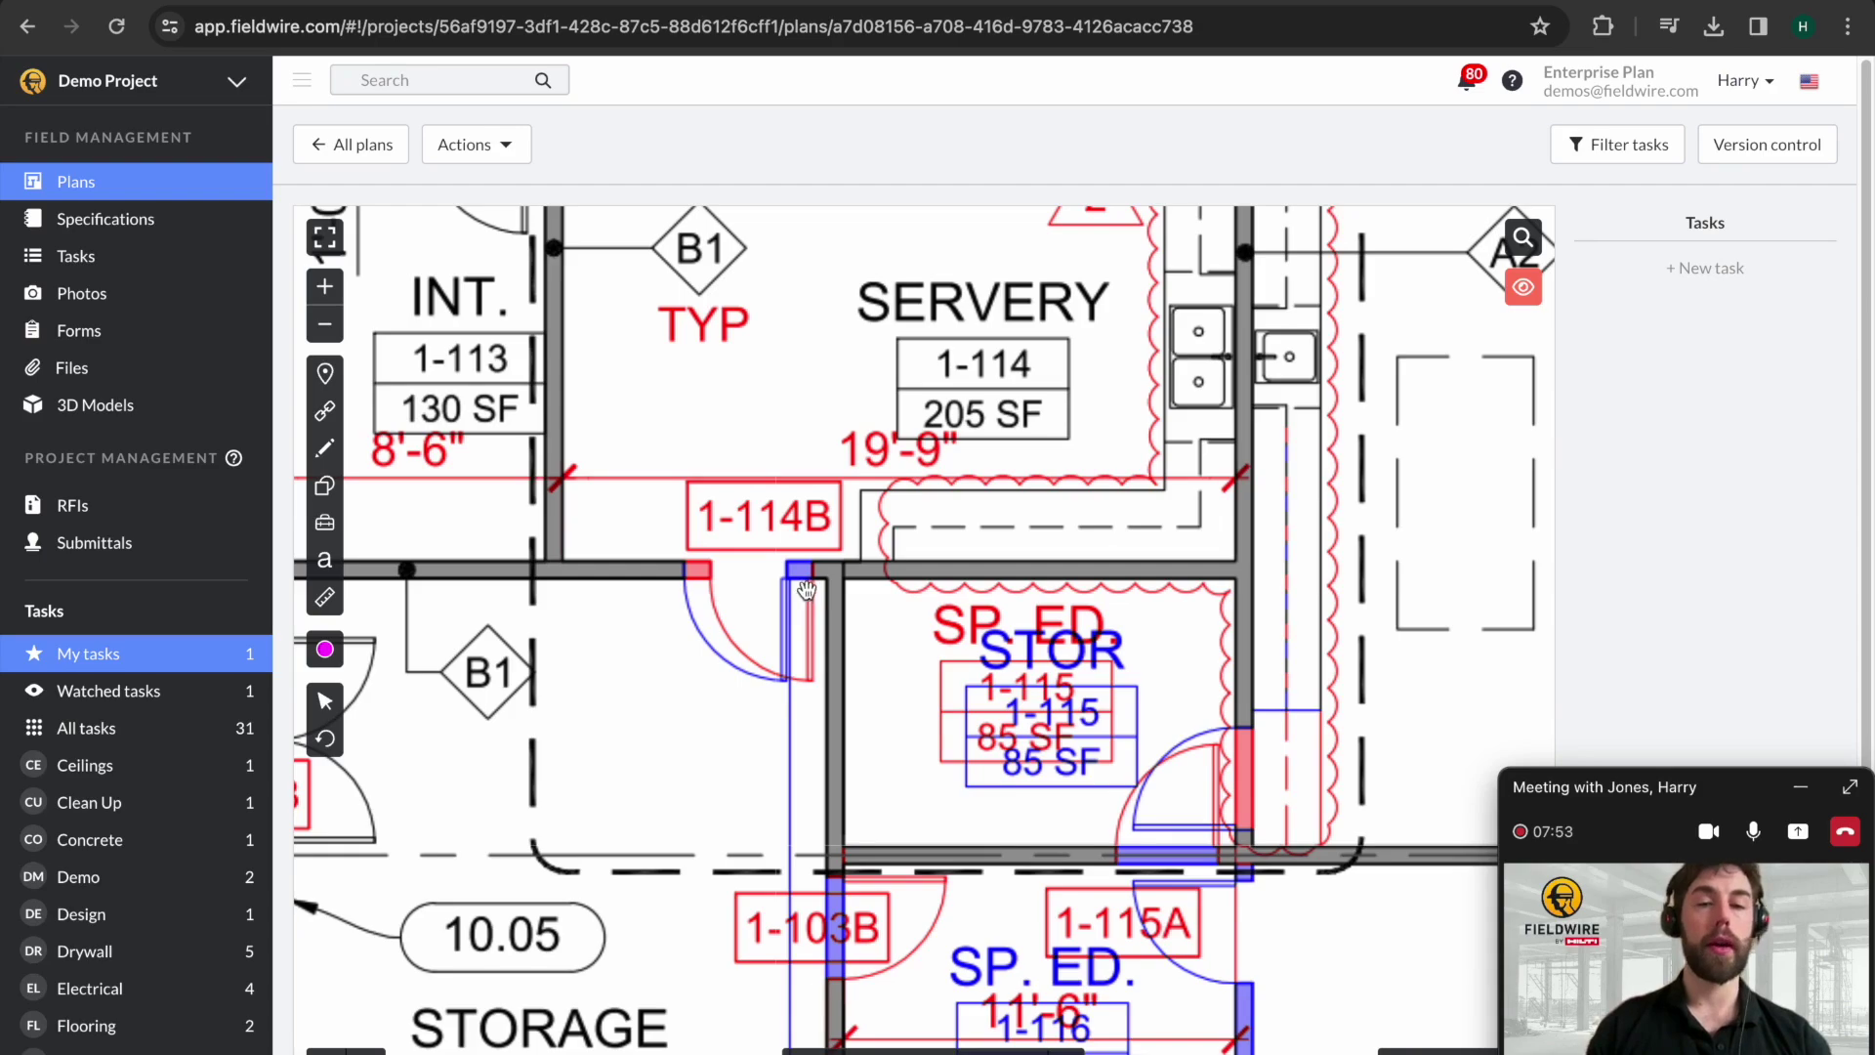
scroll(852, 544, down, 5)
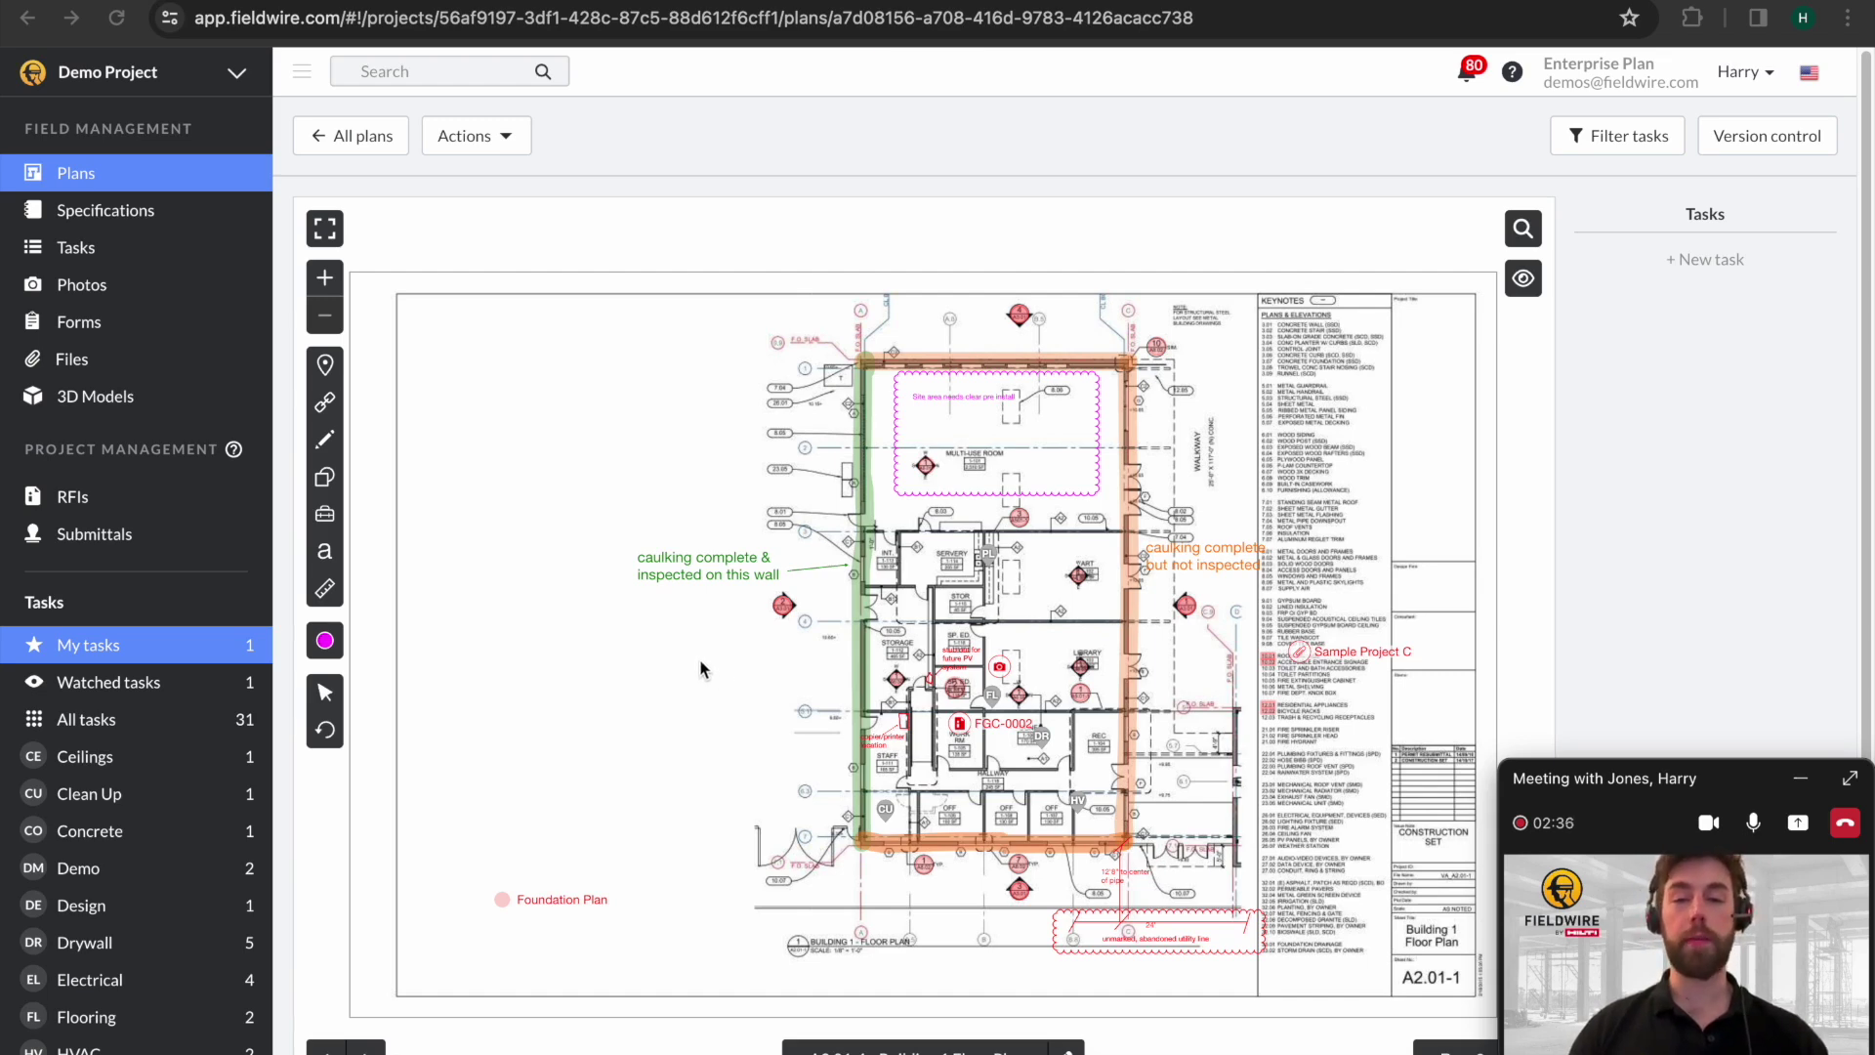
Pin new task #33 on the floor plan with the message 'Paint wall'.
click(324, 364)
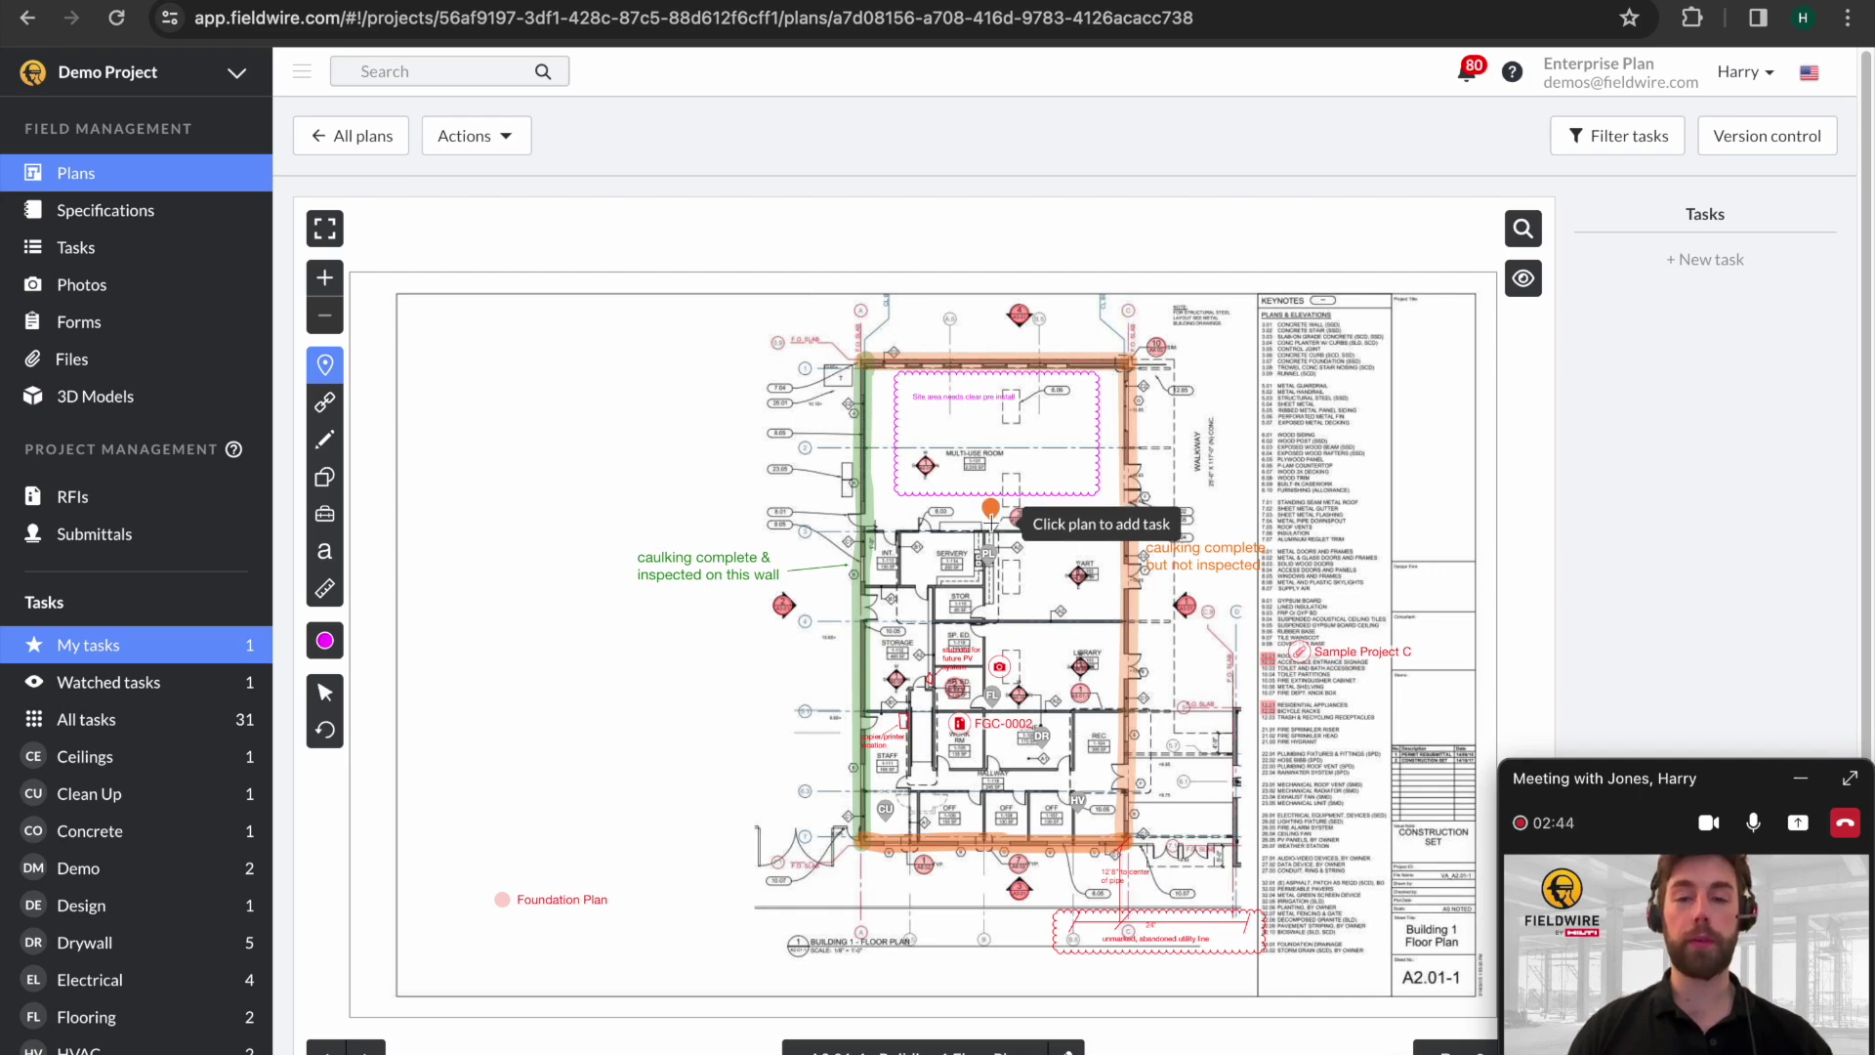
click(991, 522)
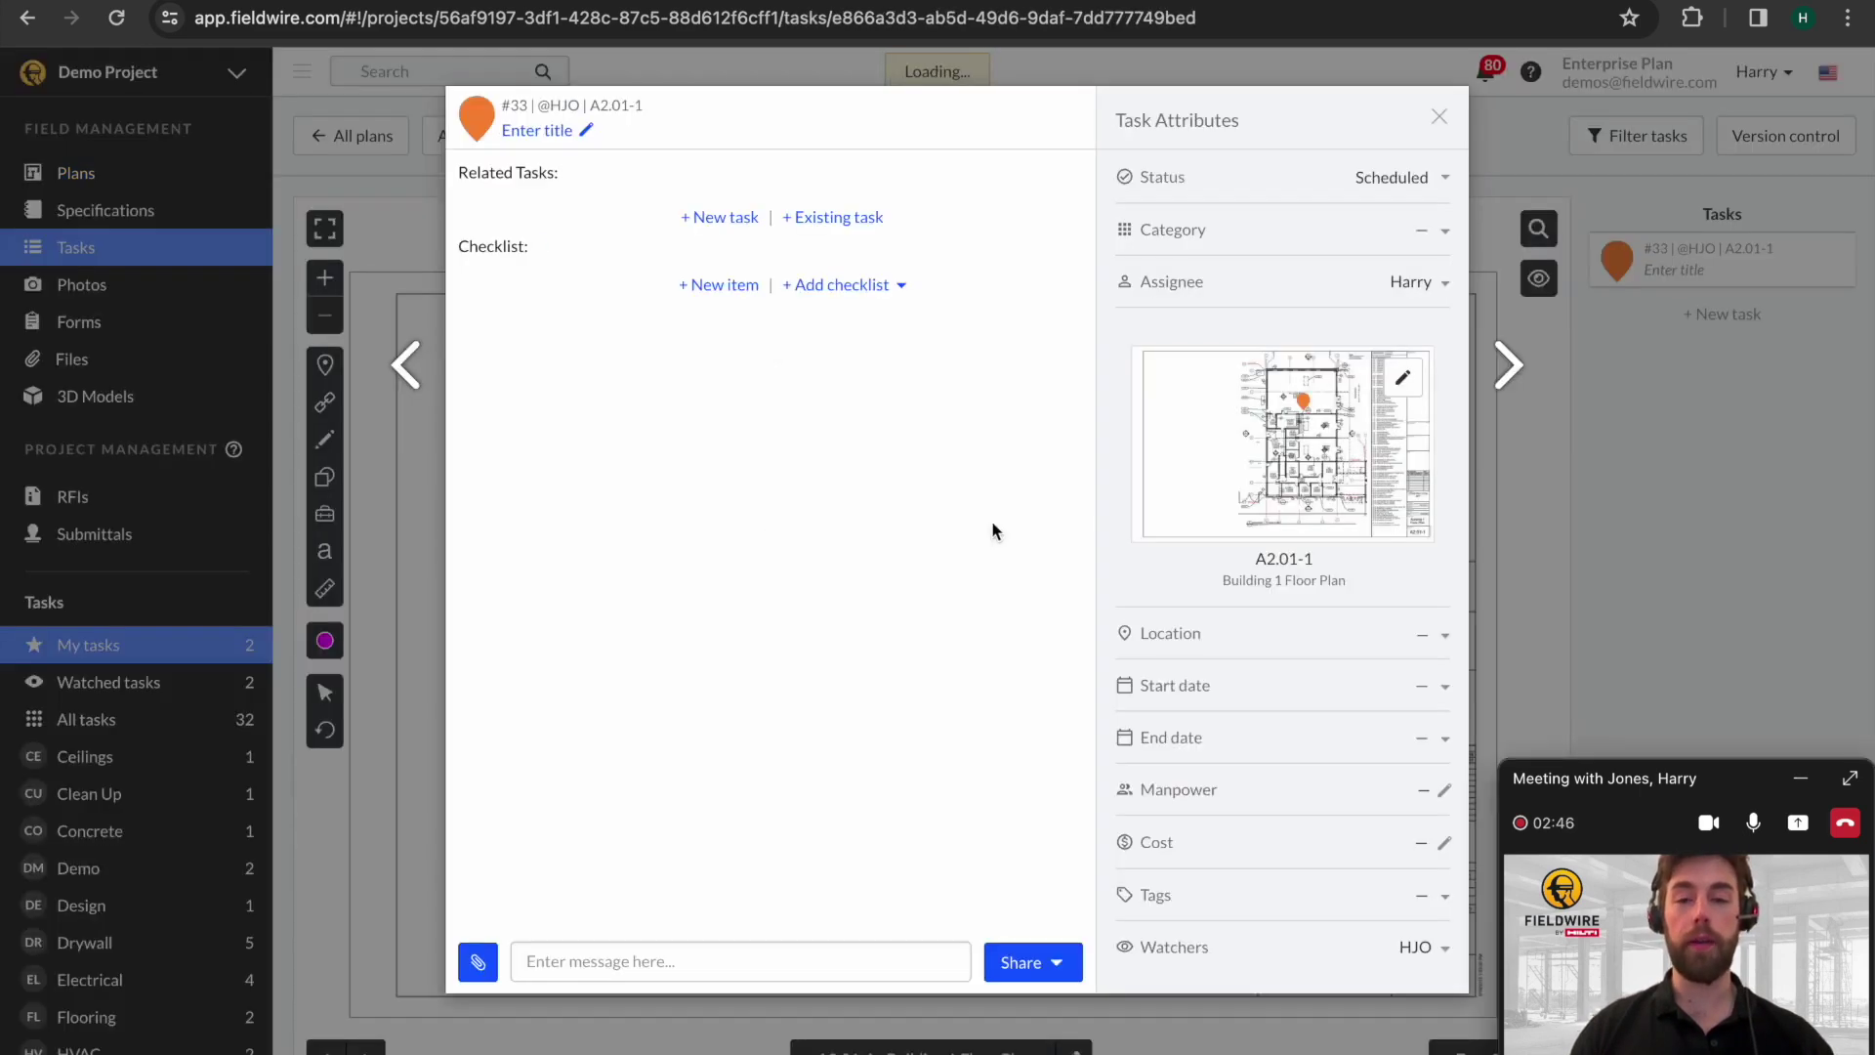
click(690, 959)
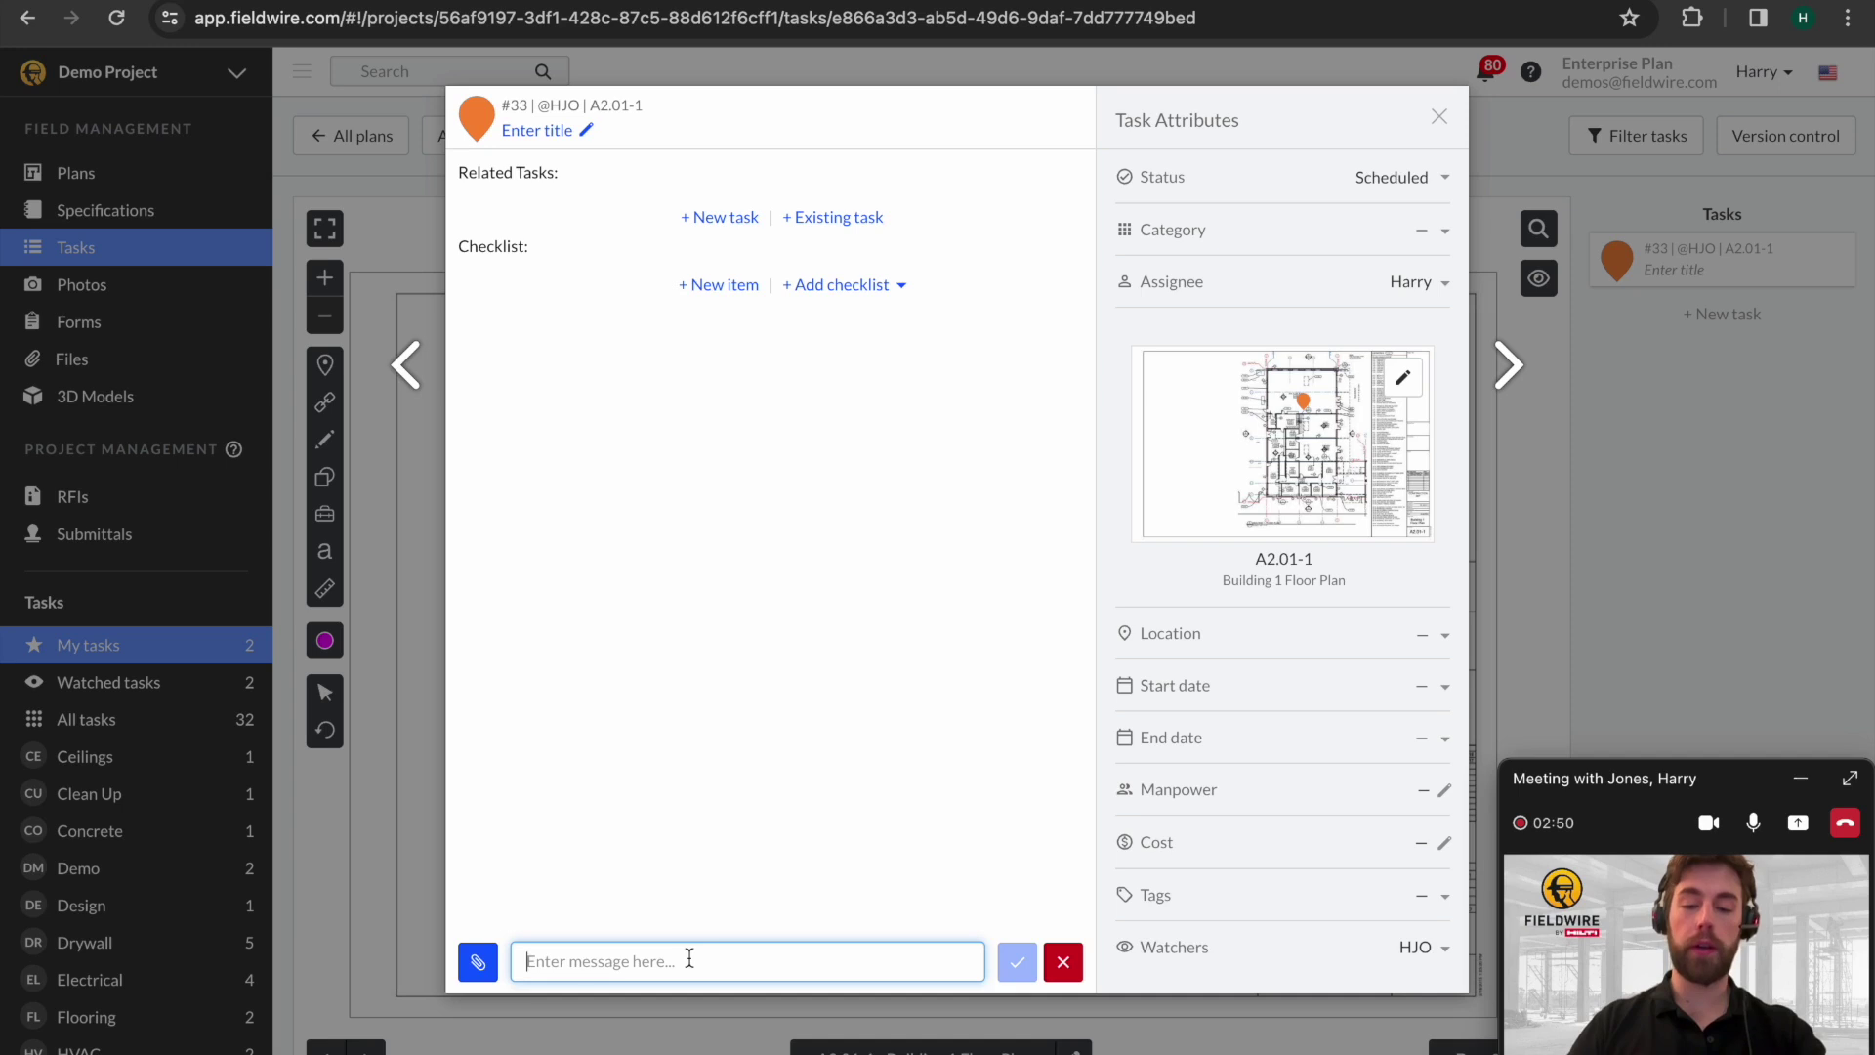
text(Paint wall)
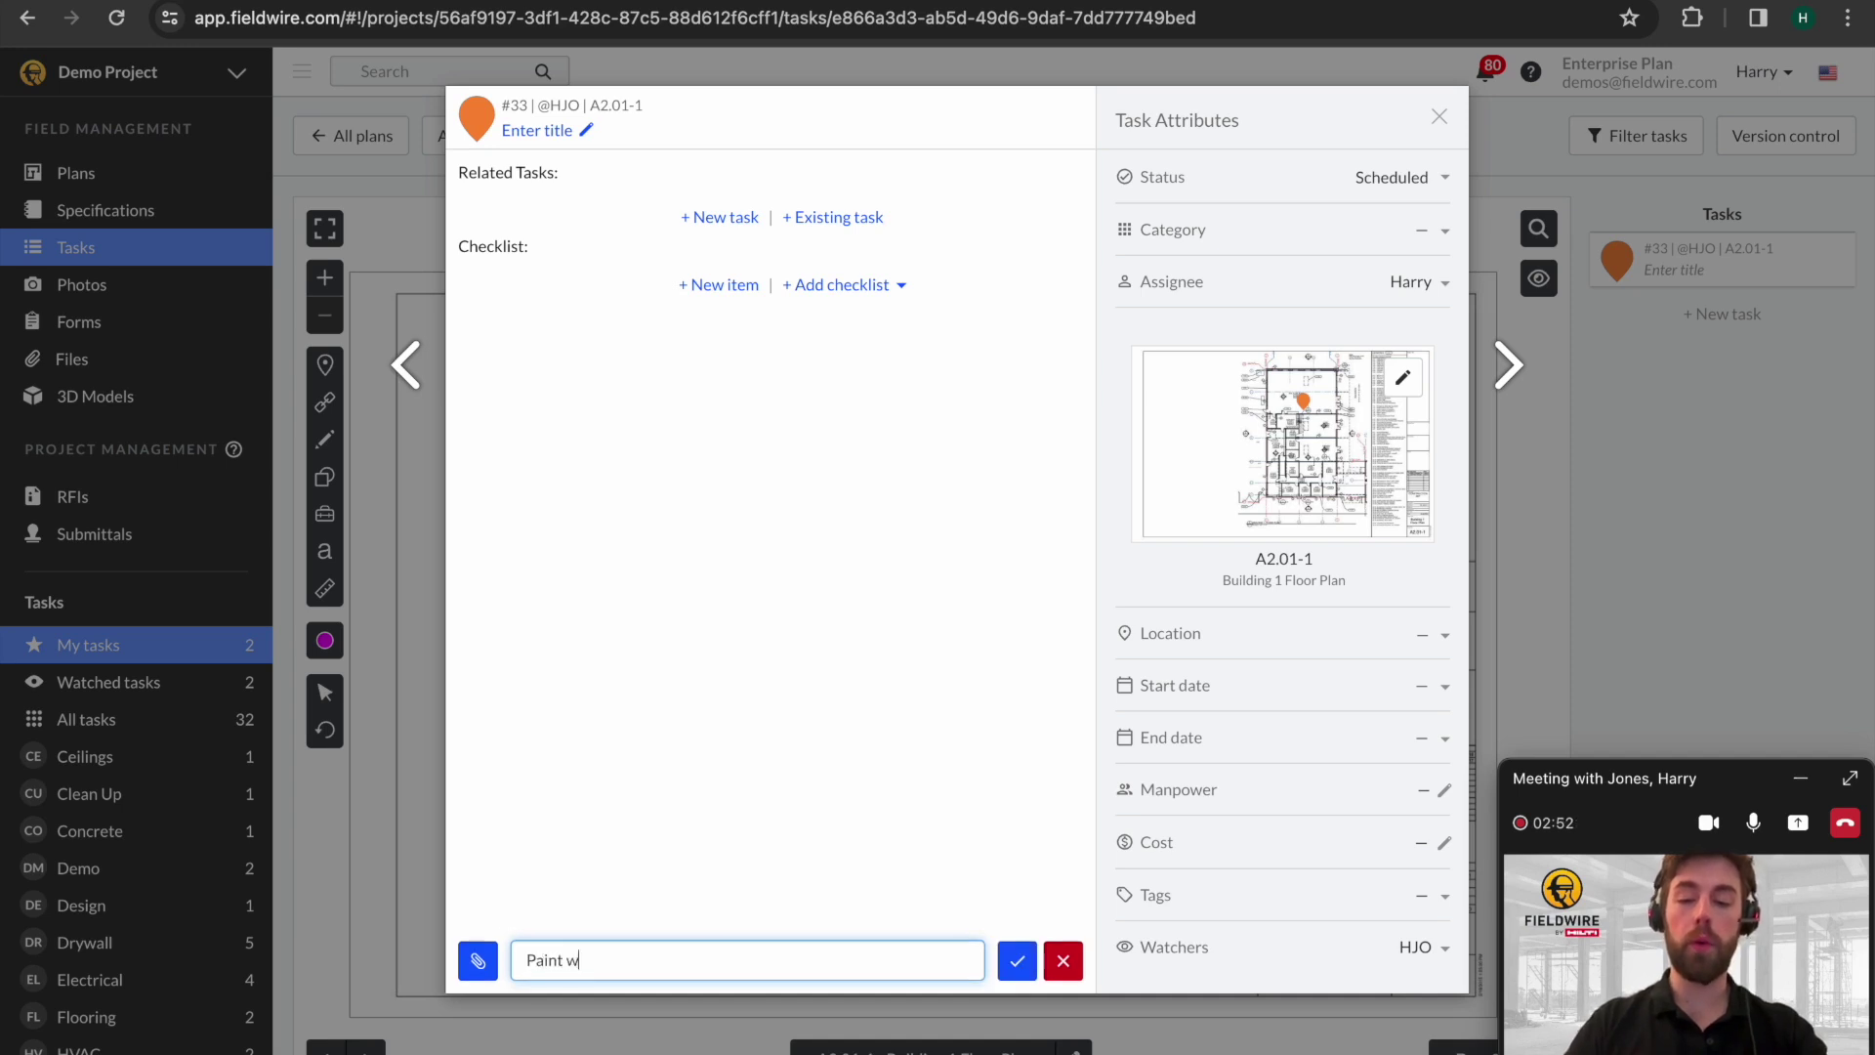
click(1017, 961)
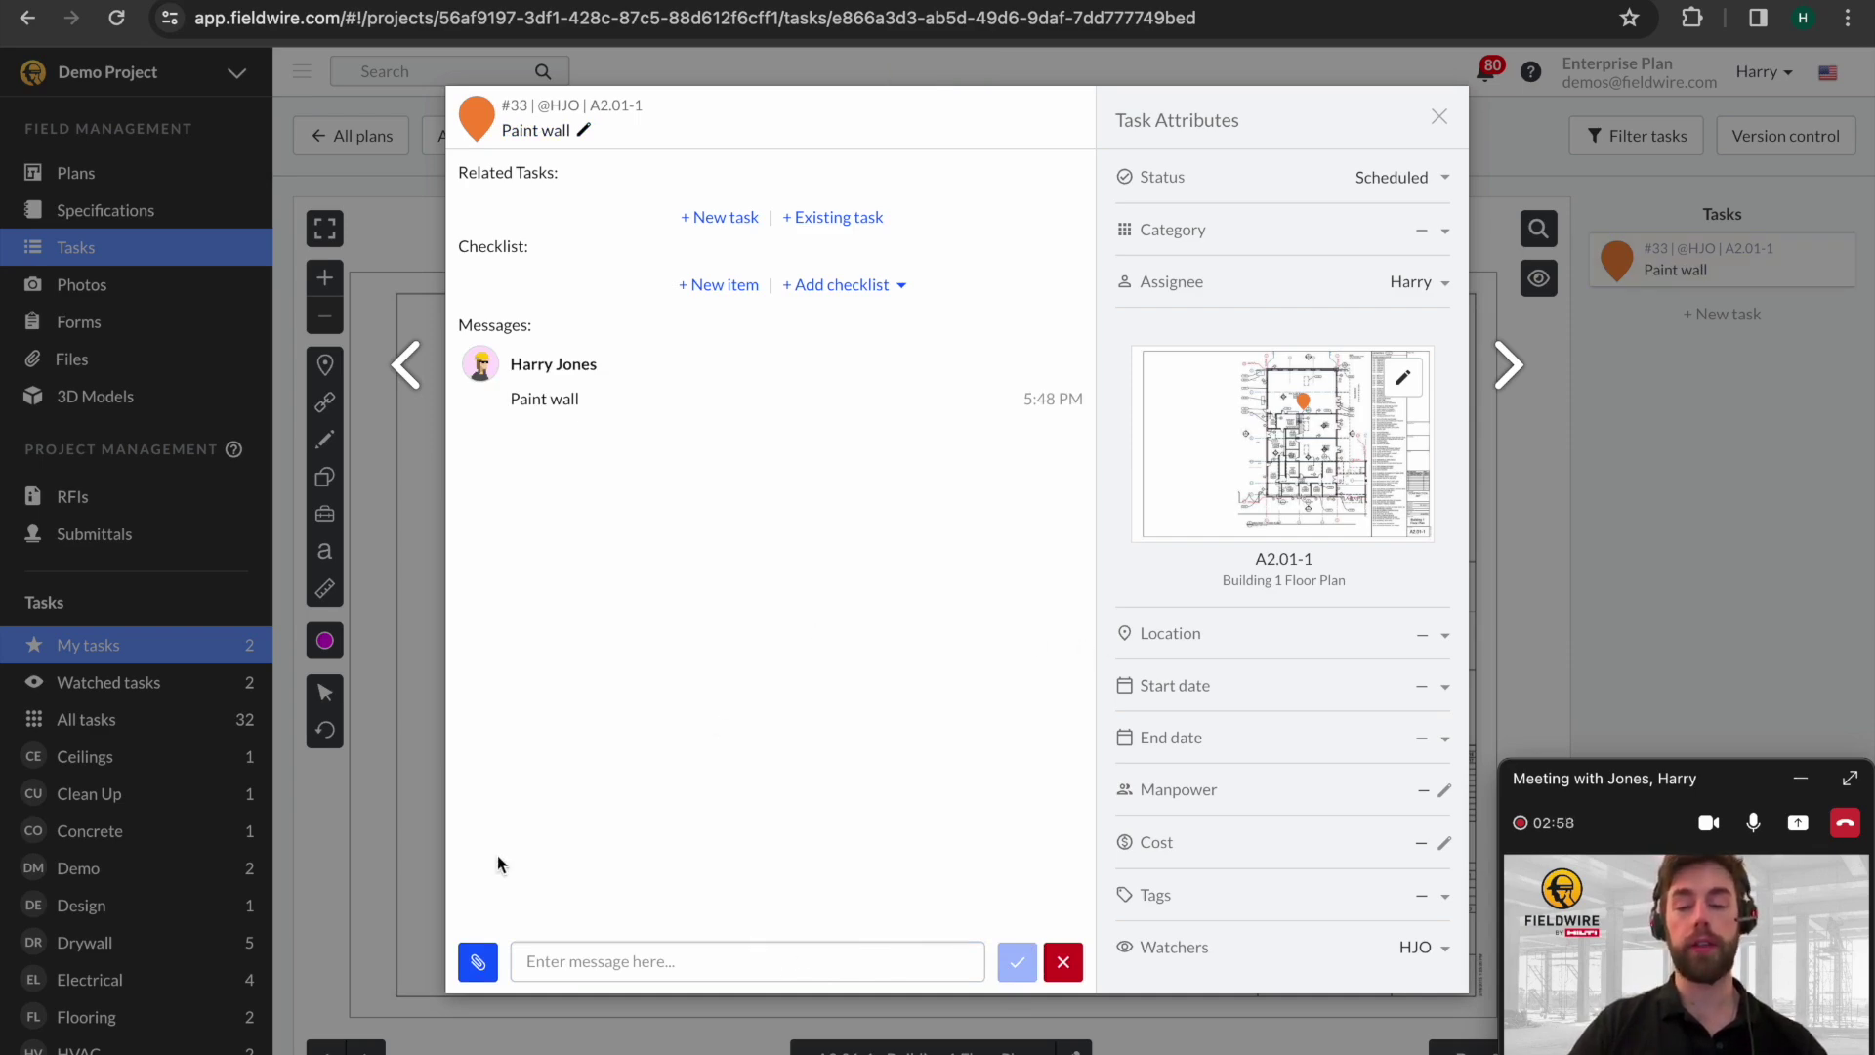
click(481, 949)
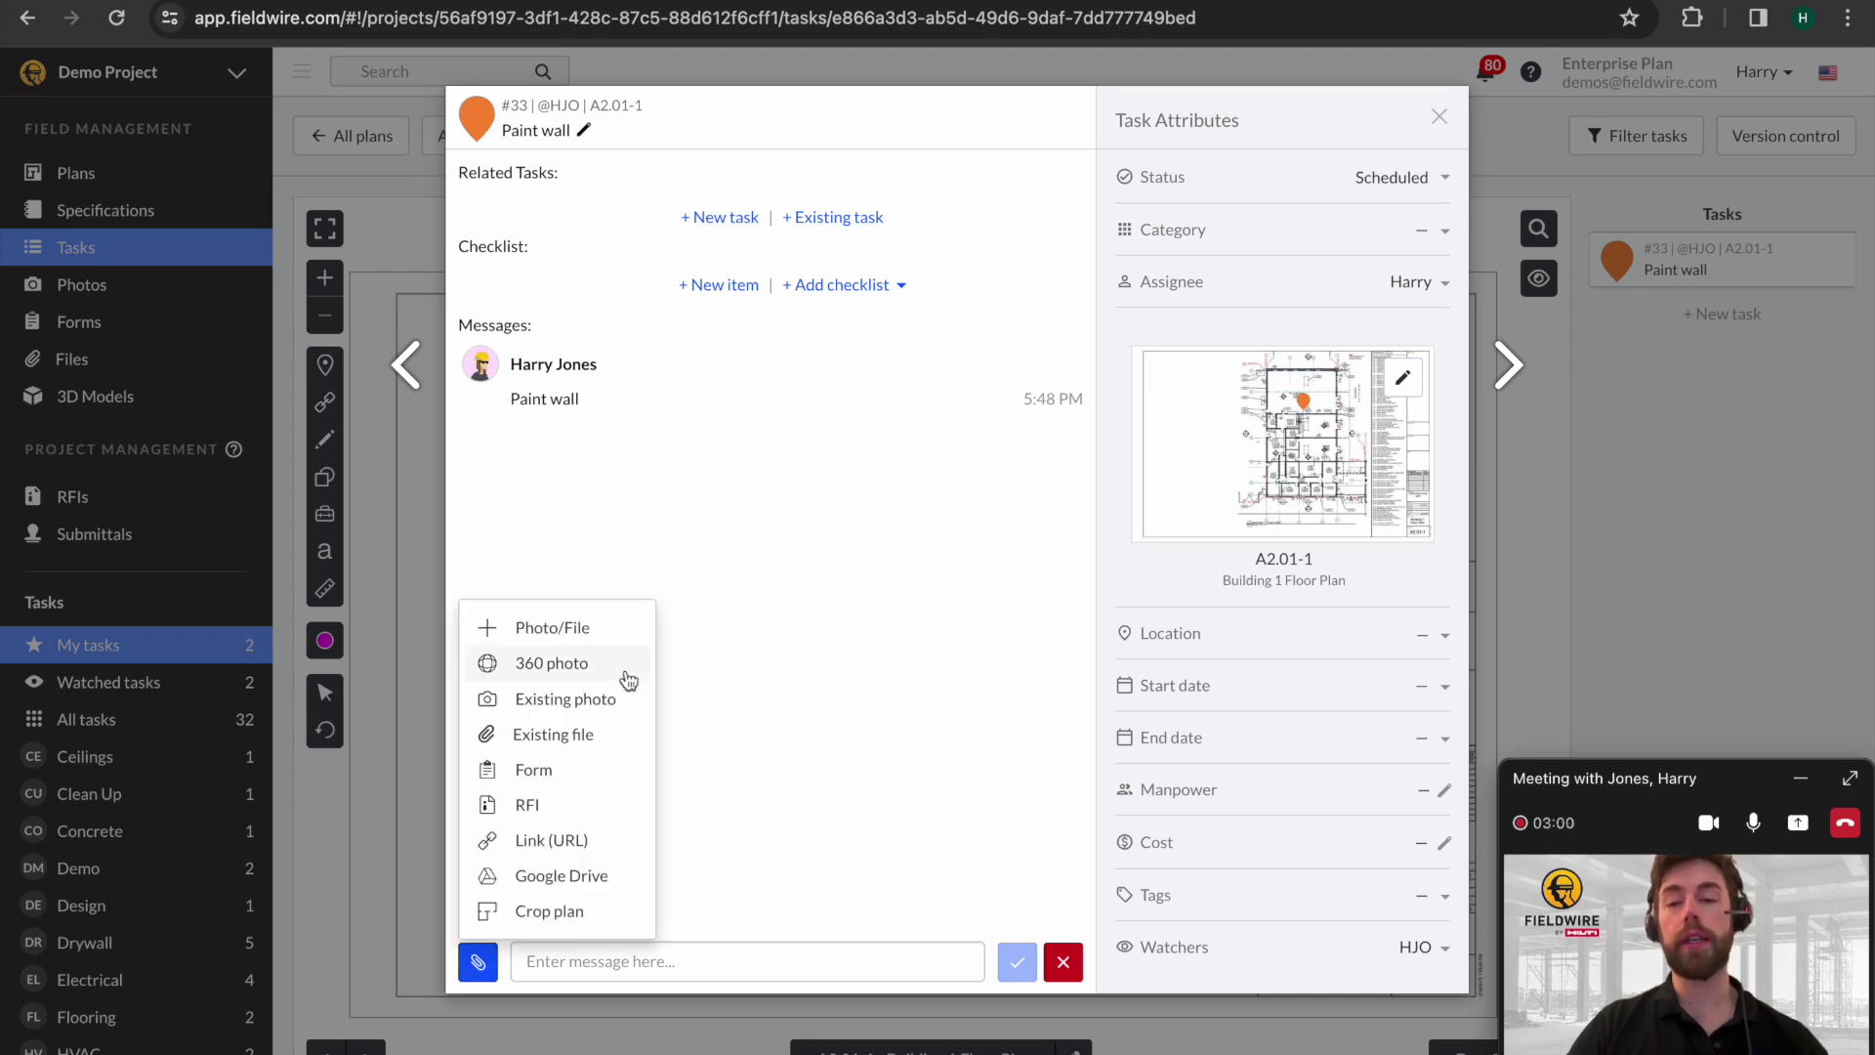
Attach the existing drywall room photo to the task.
click(623, 714)
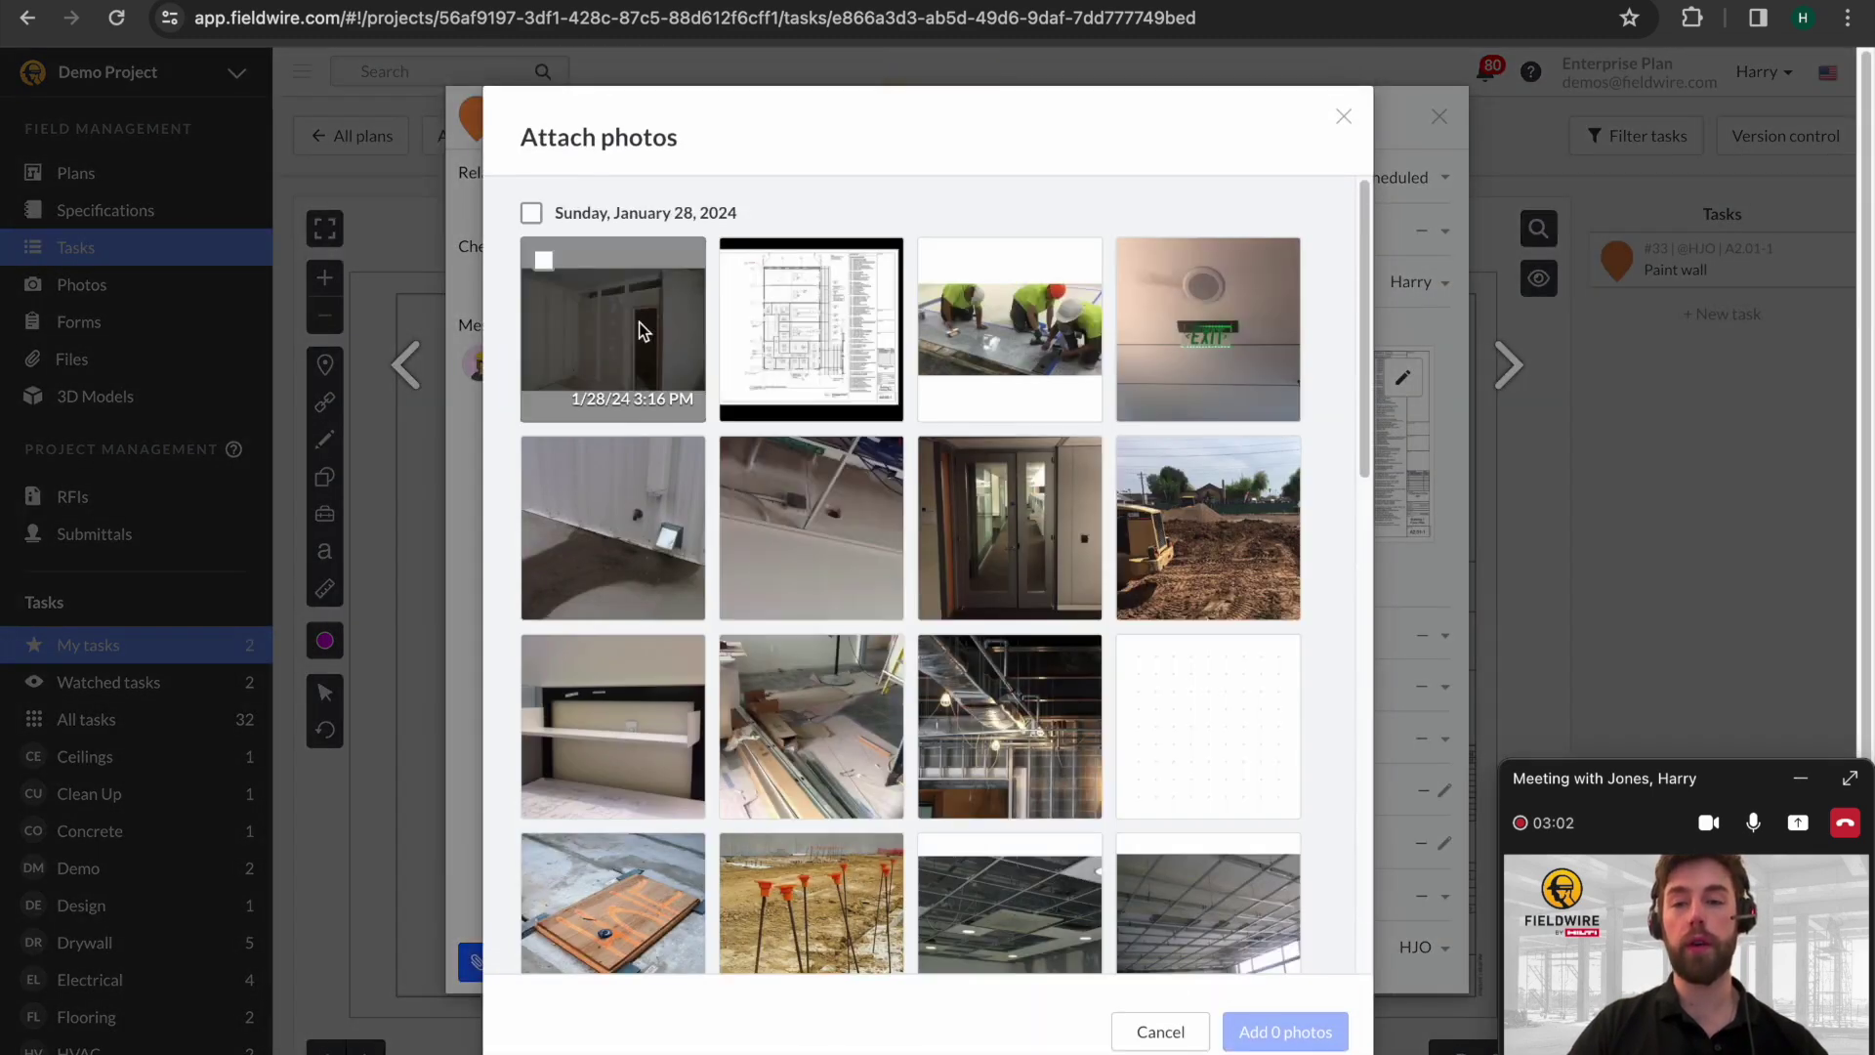
click(640, 335)
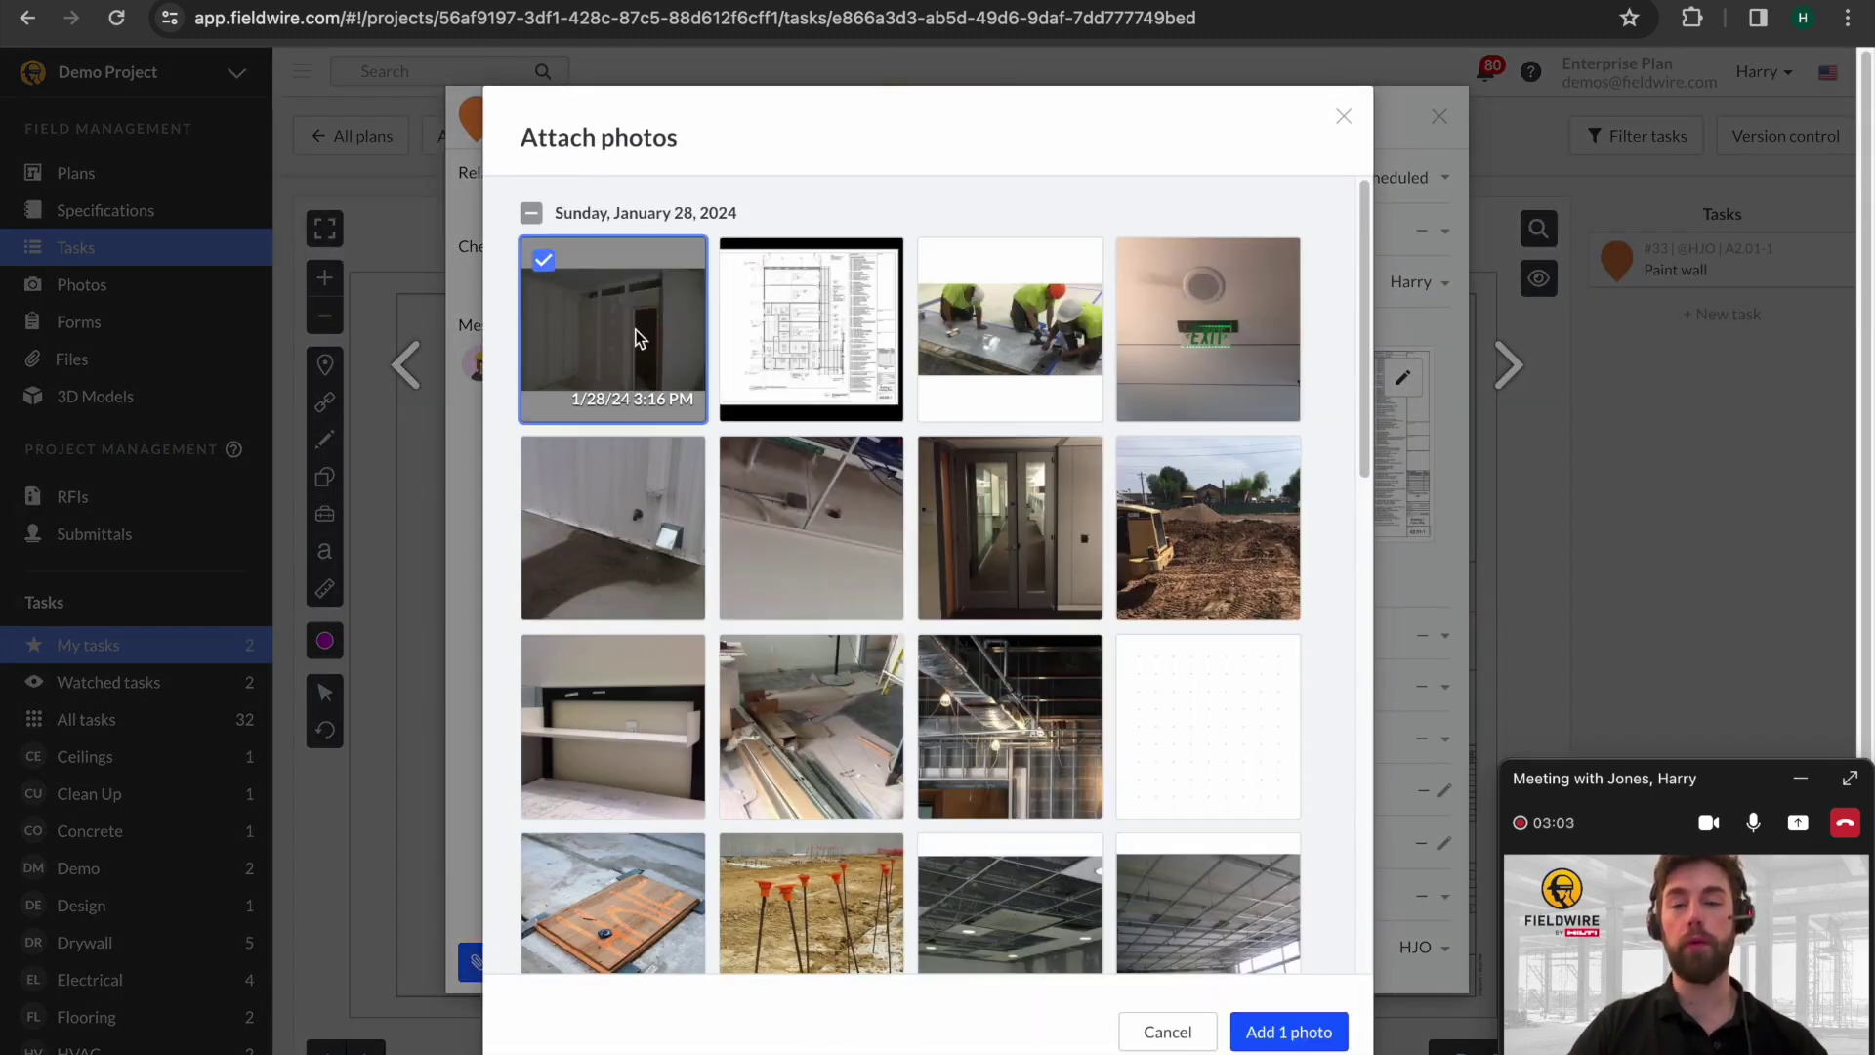
click(1313, 1031)
Draw a red arrow on the photo pointing at the wall.
click(664, 489)
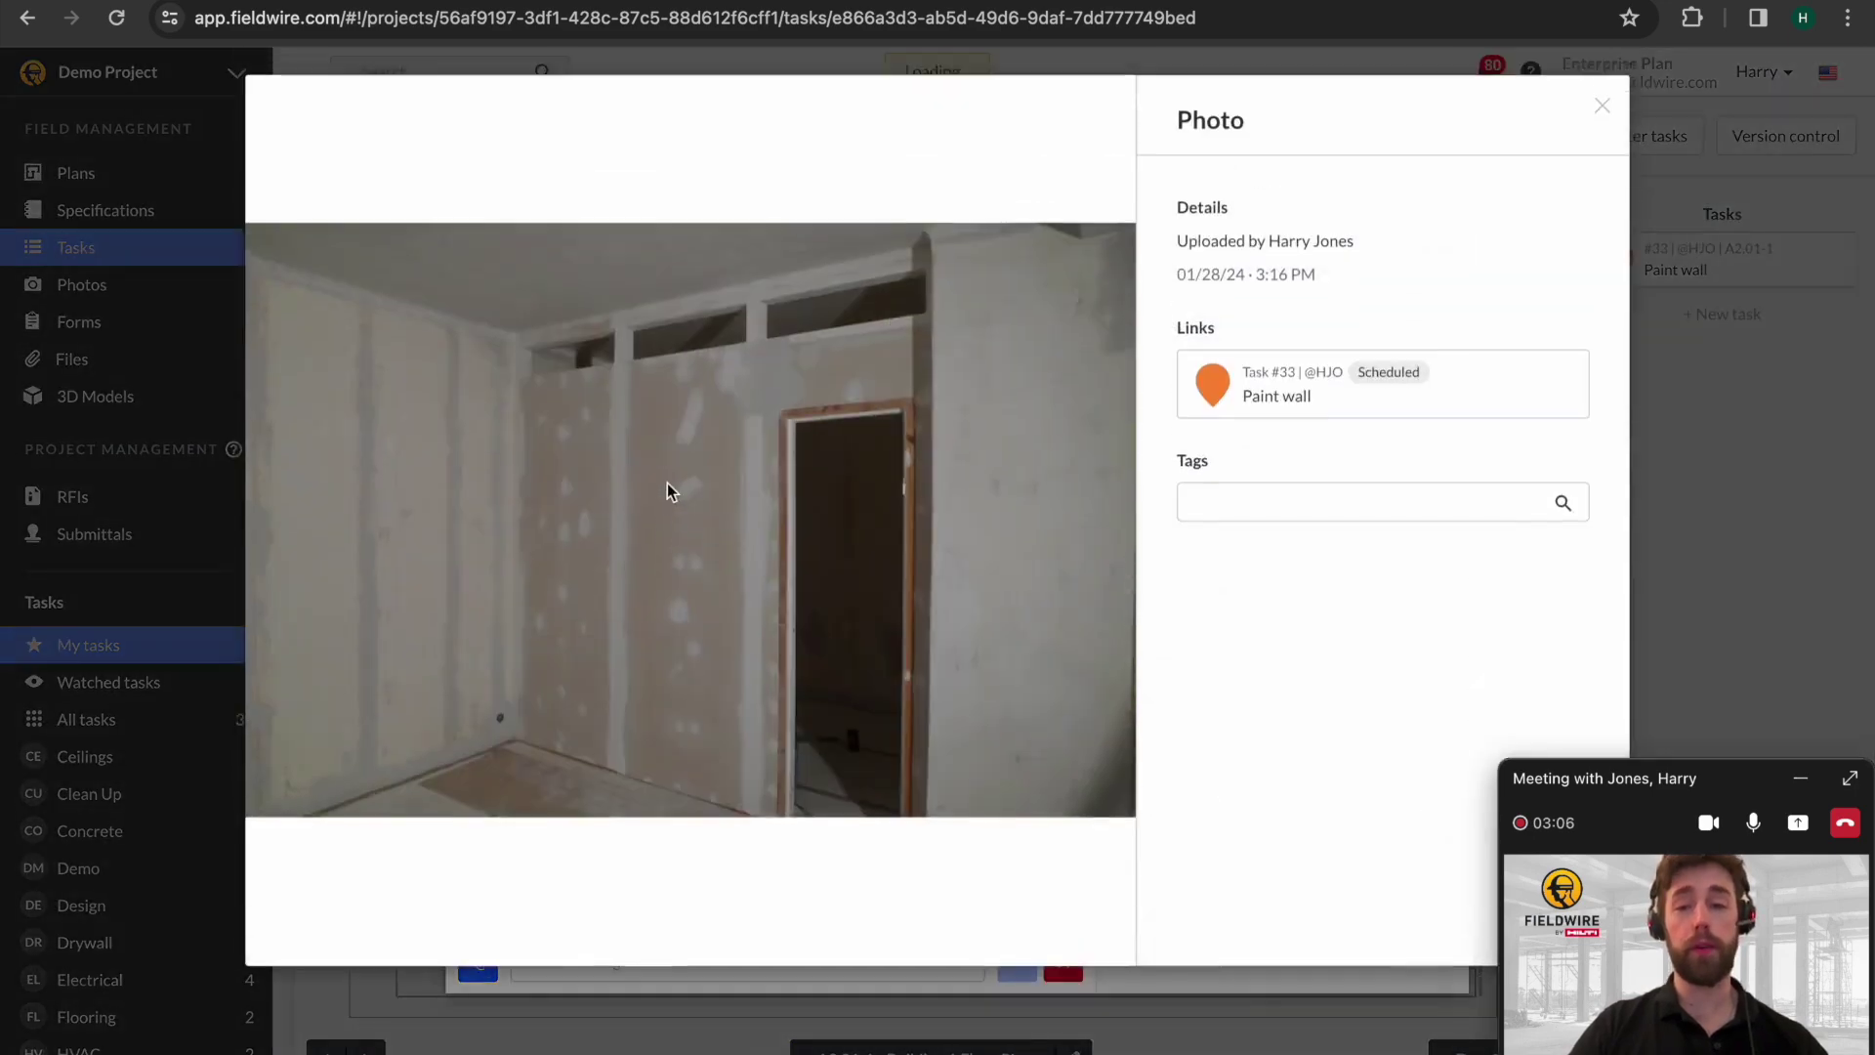
click(272, 121)
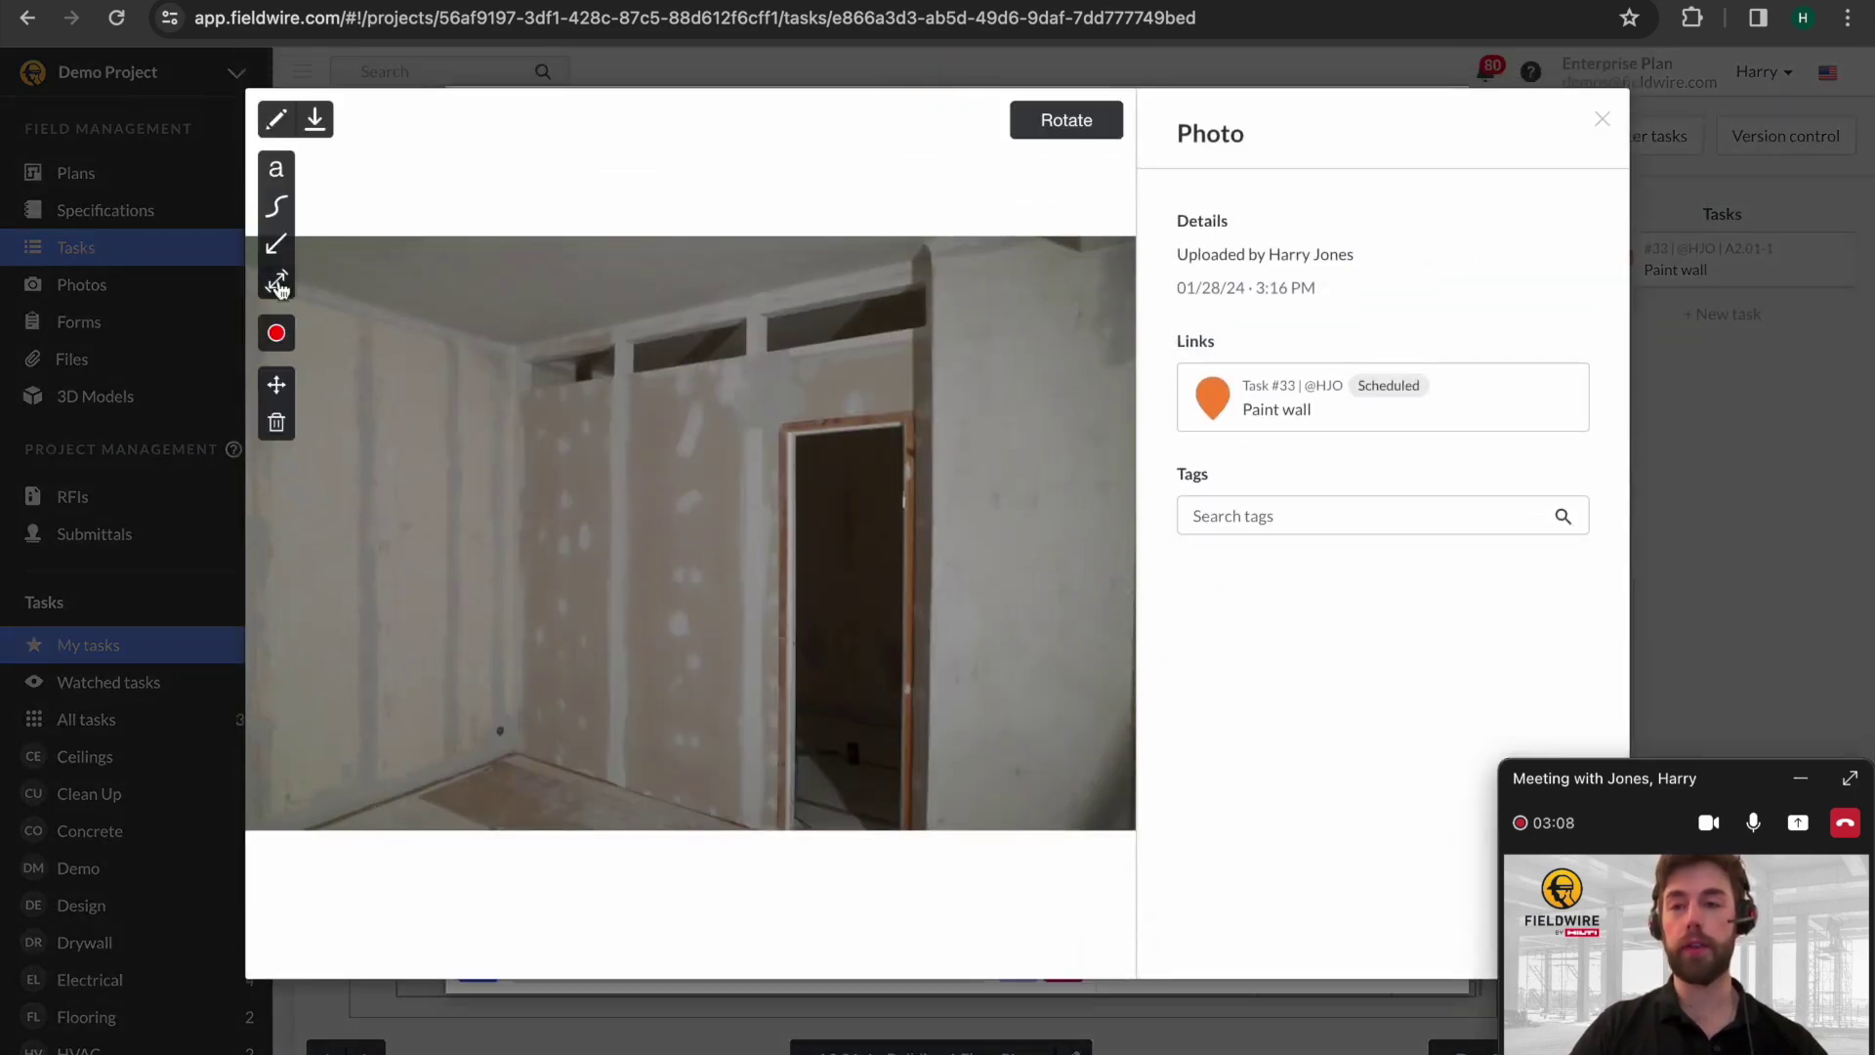
click(276, 243)
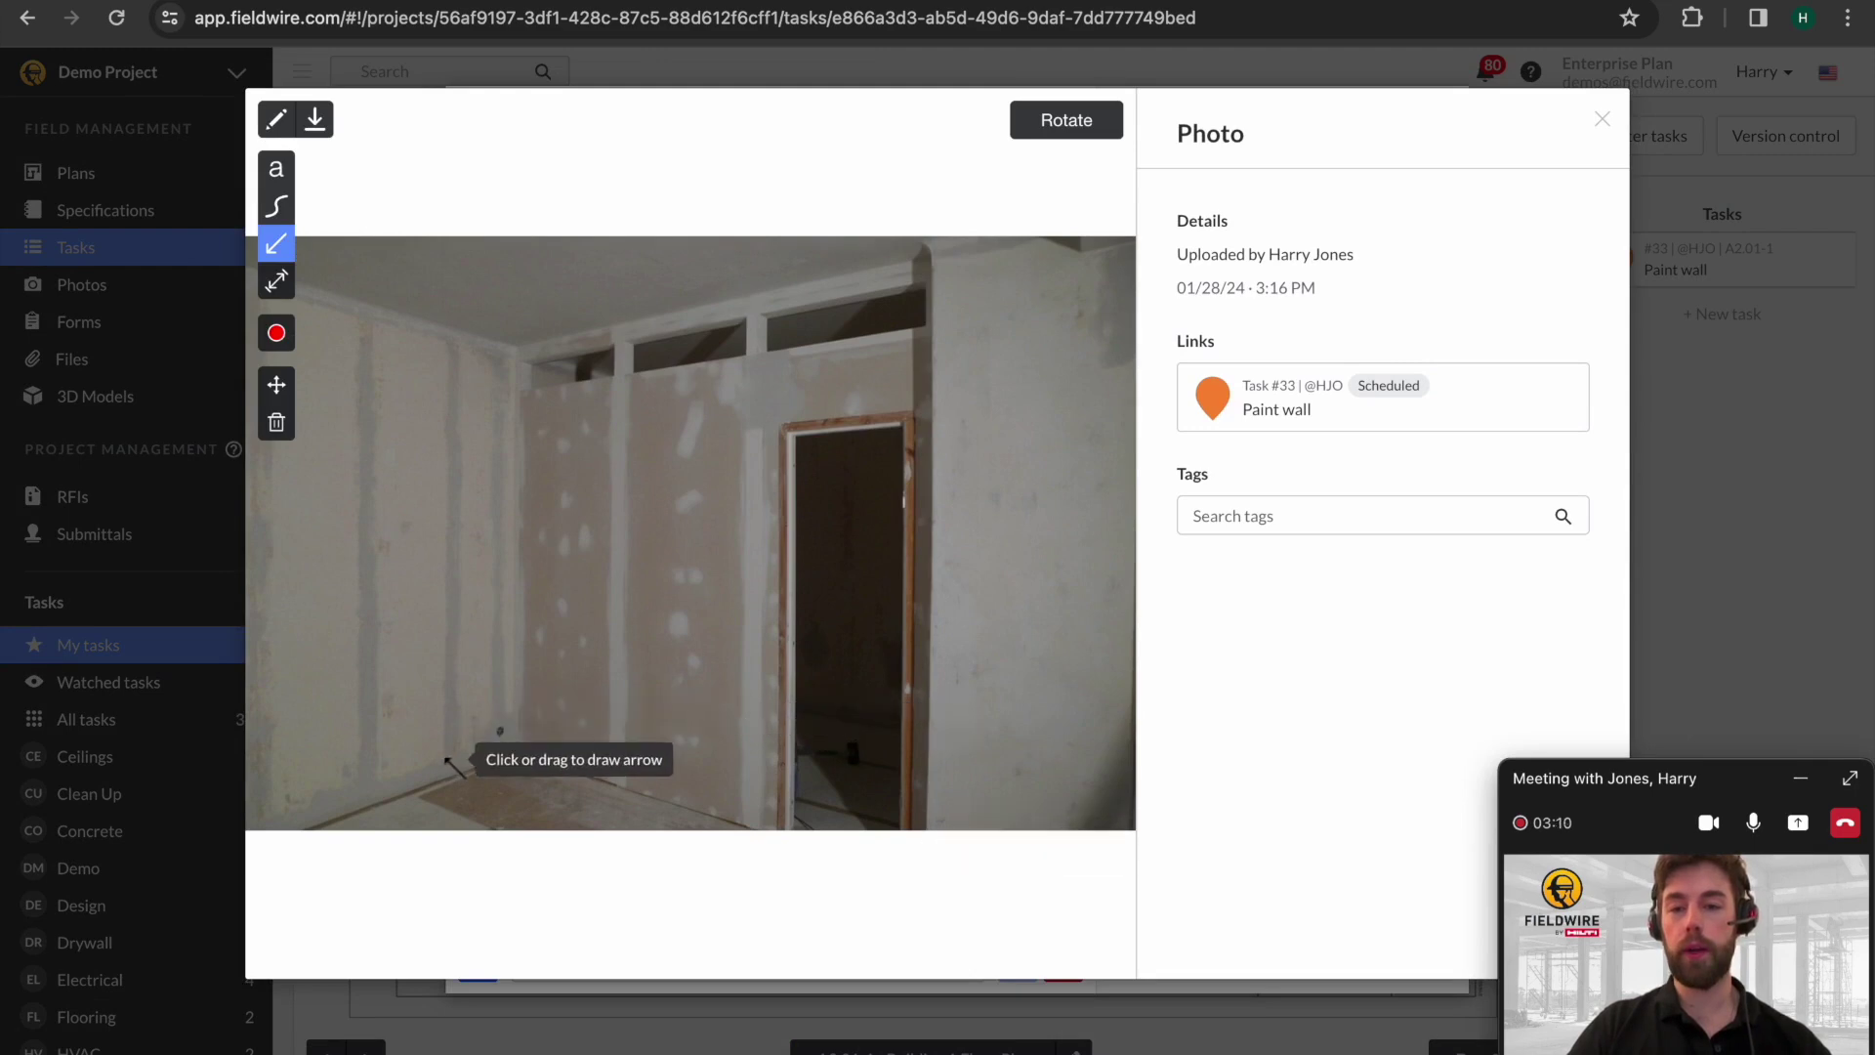
drag(446, 758, 608, 571)
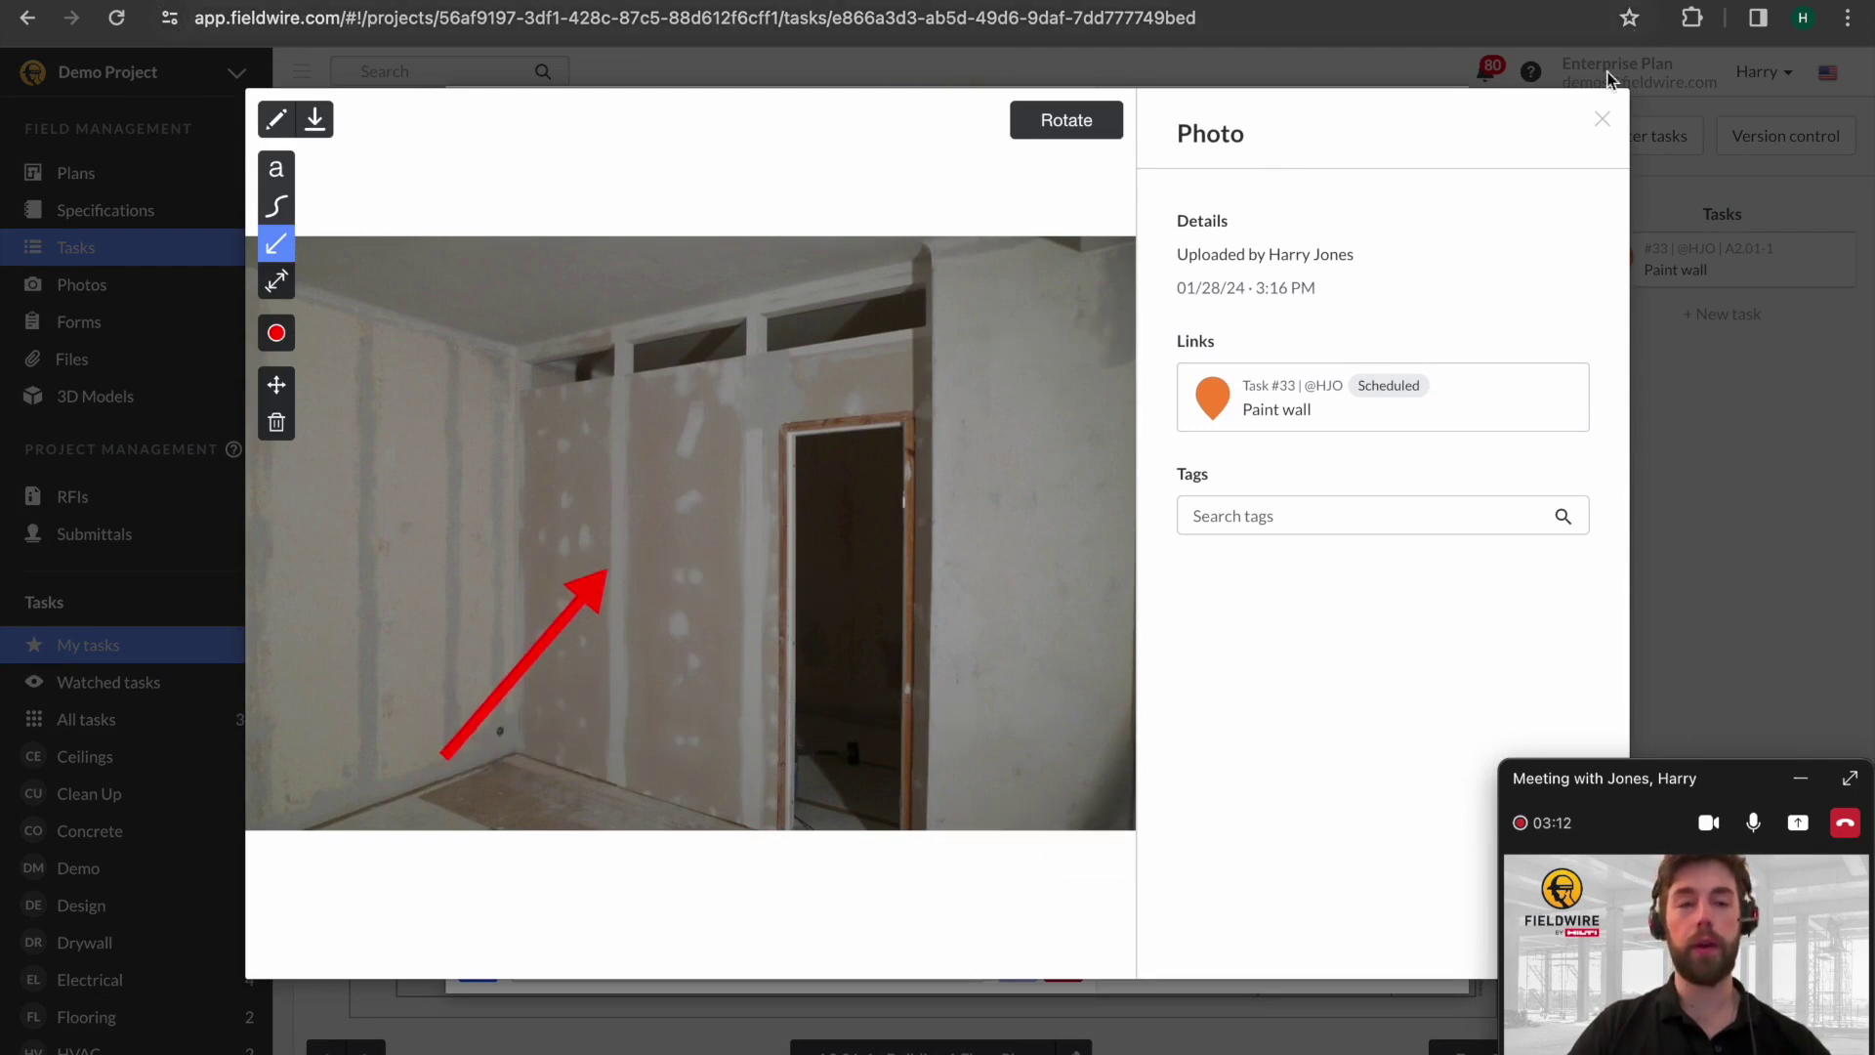
click(1601, 118)
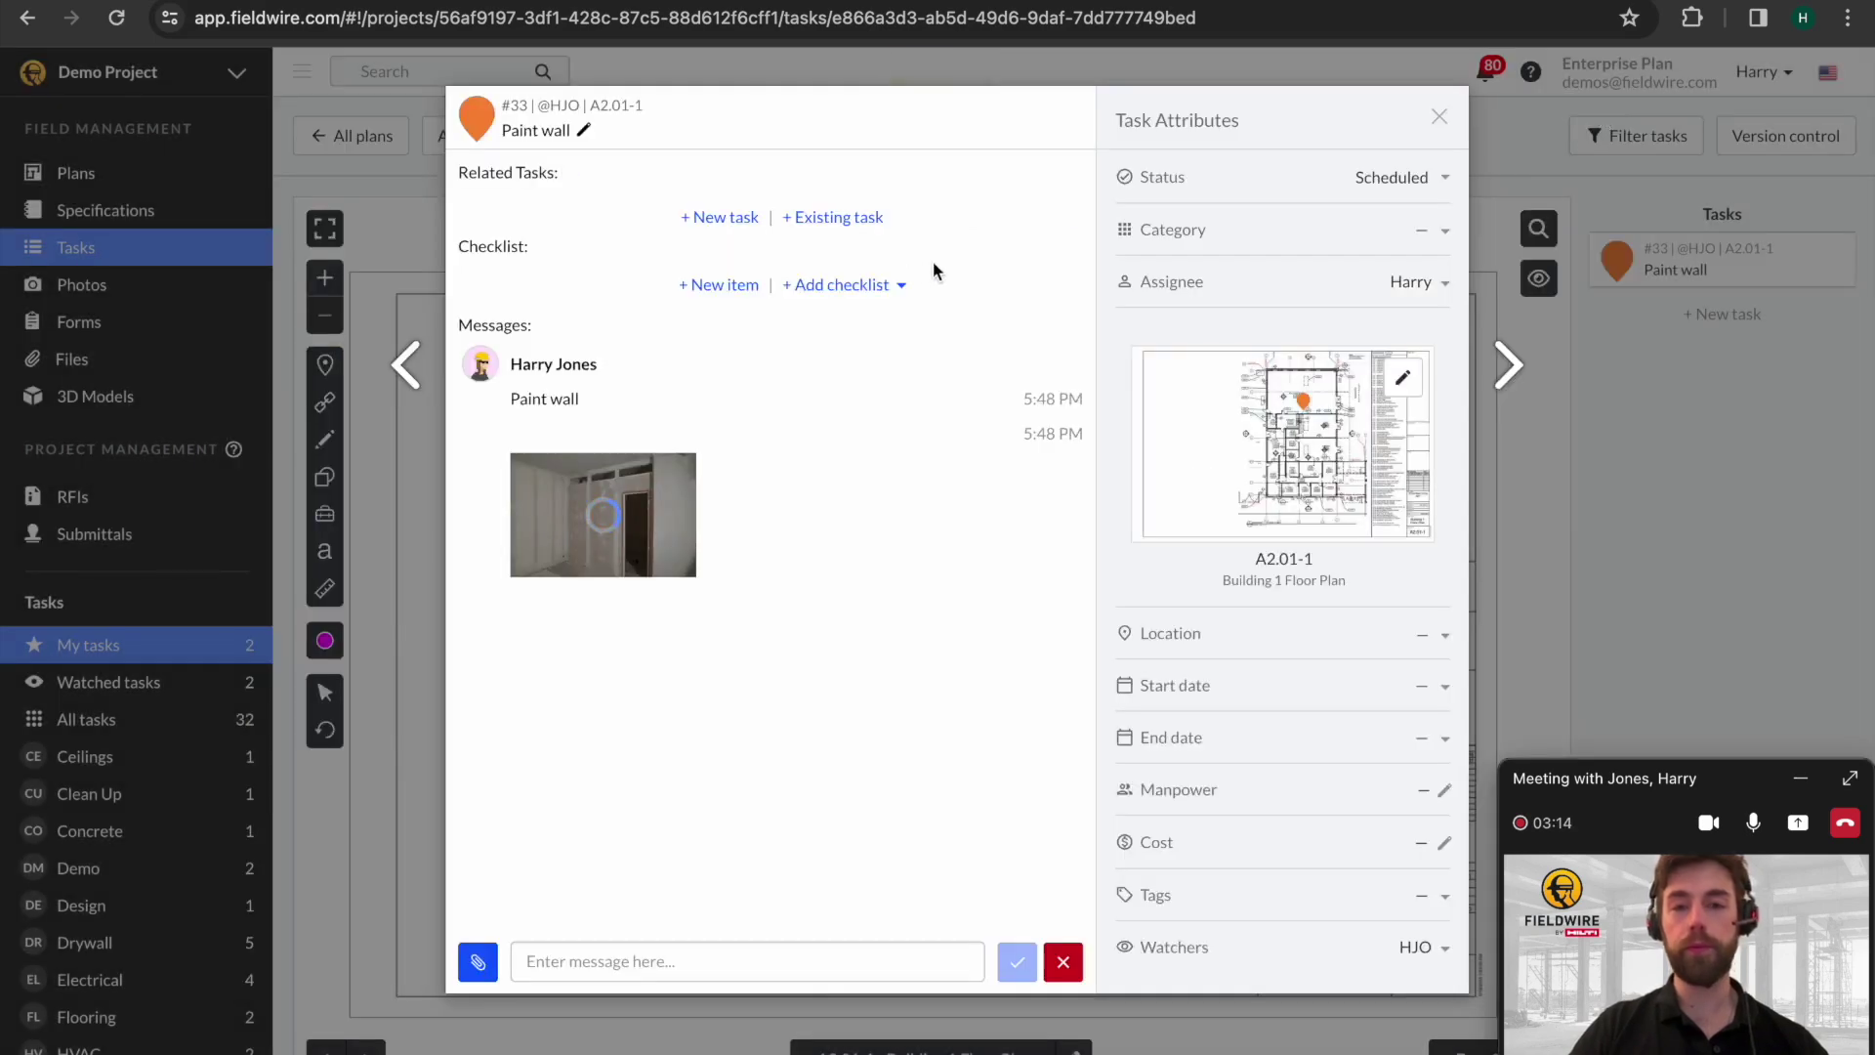
Create and assign a new task category 'painting'.
click(1265, 232)
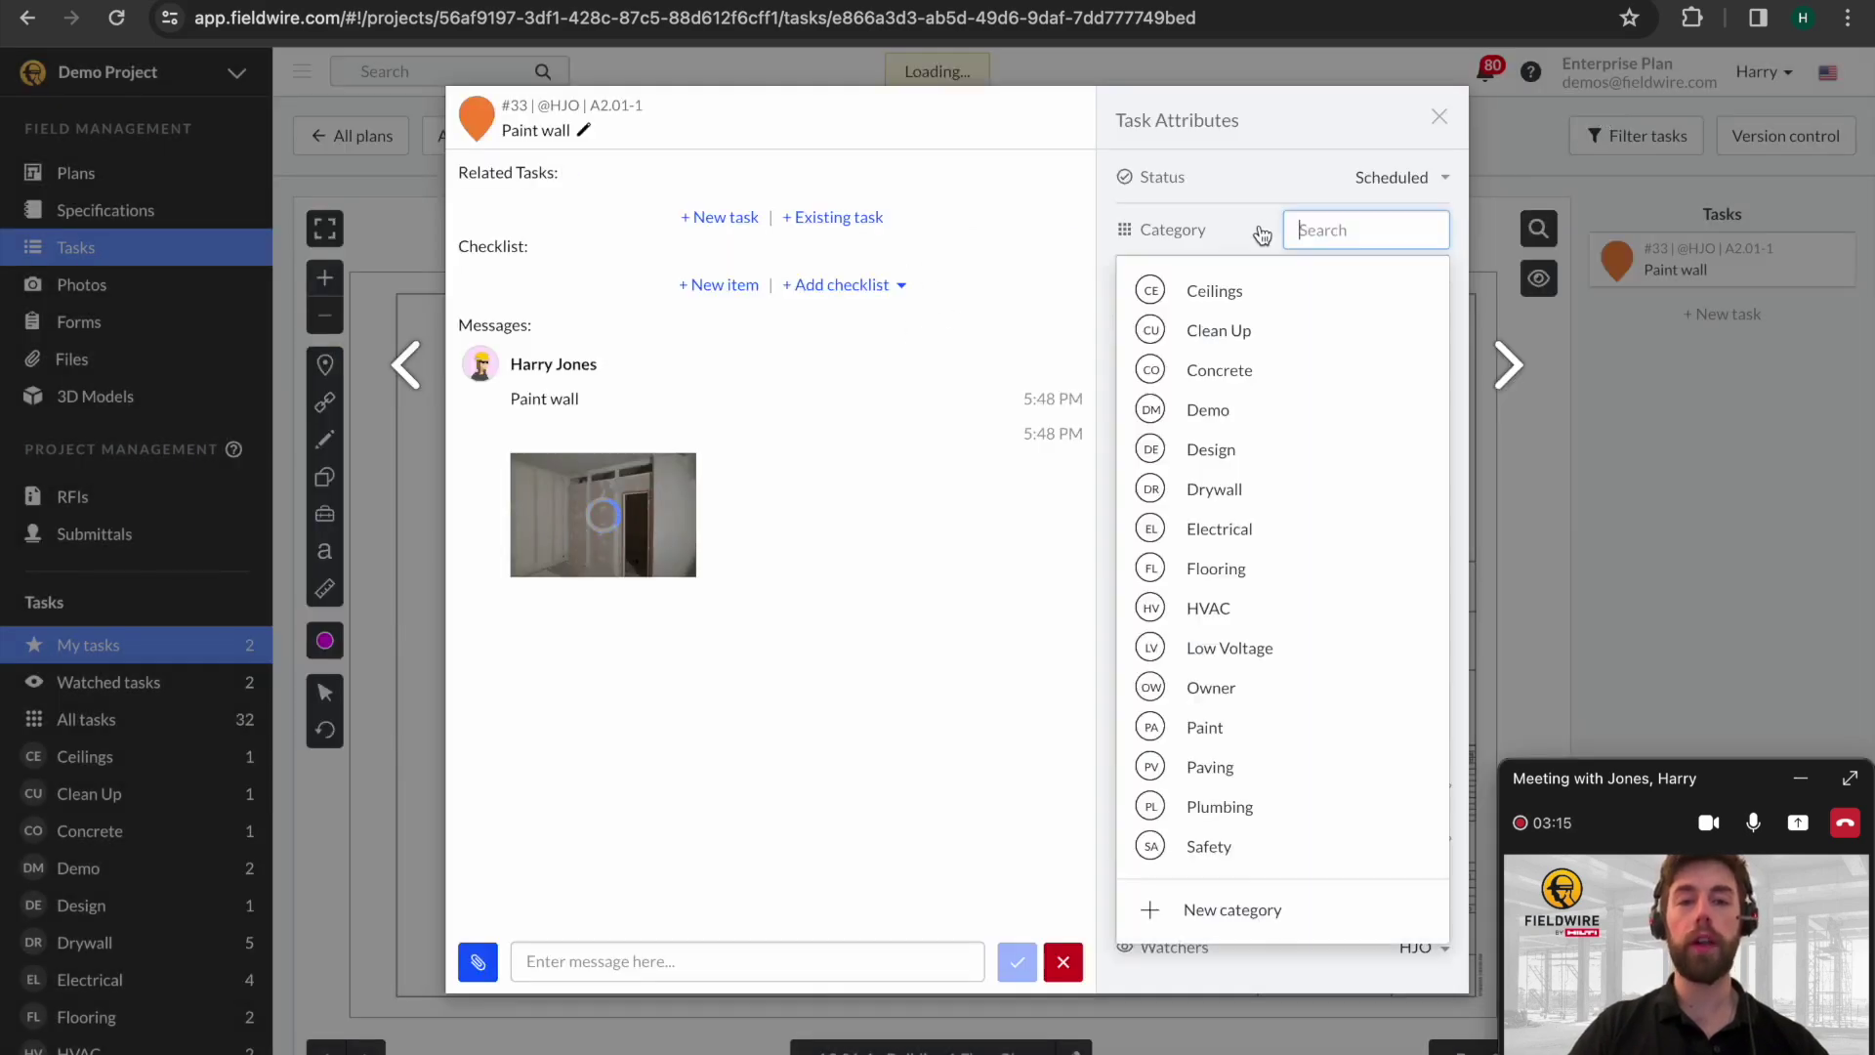
click(1308, 913)
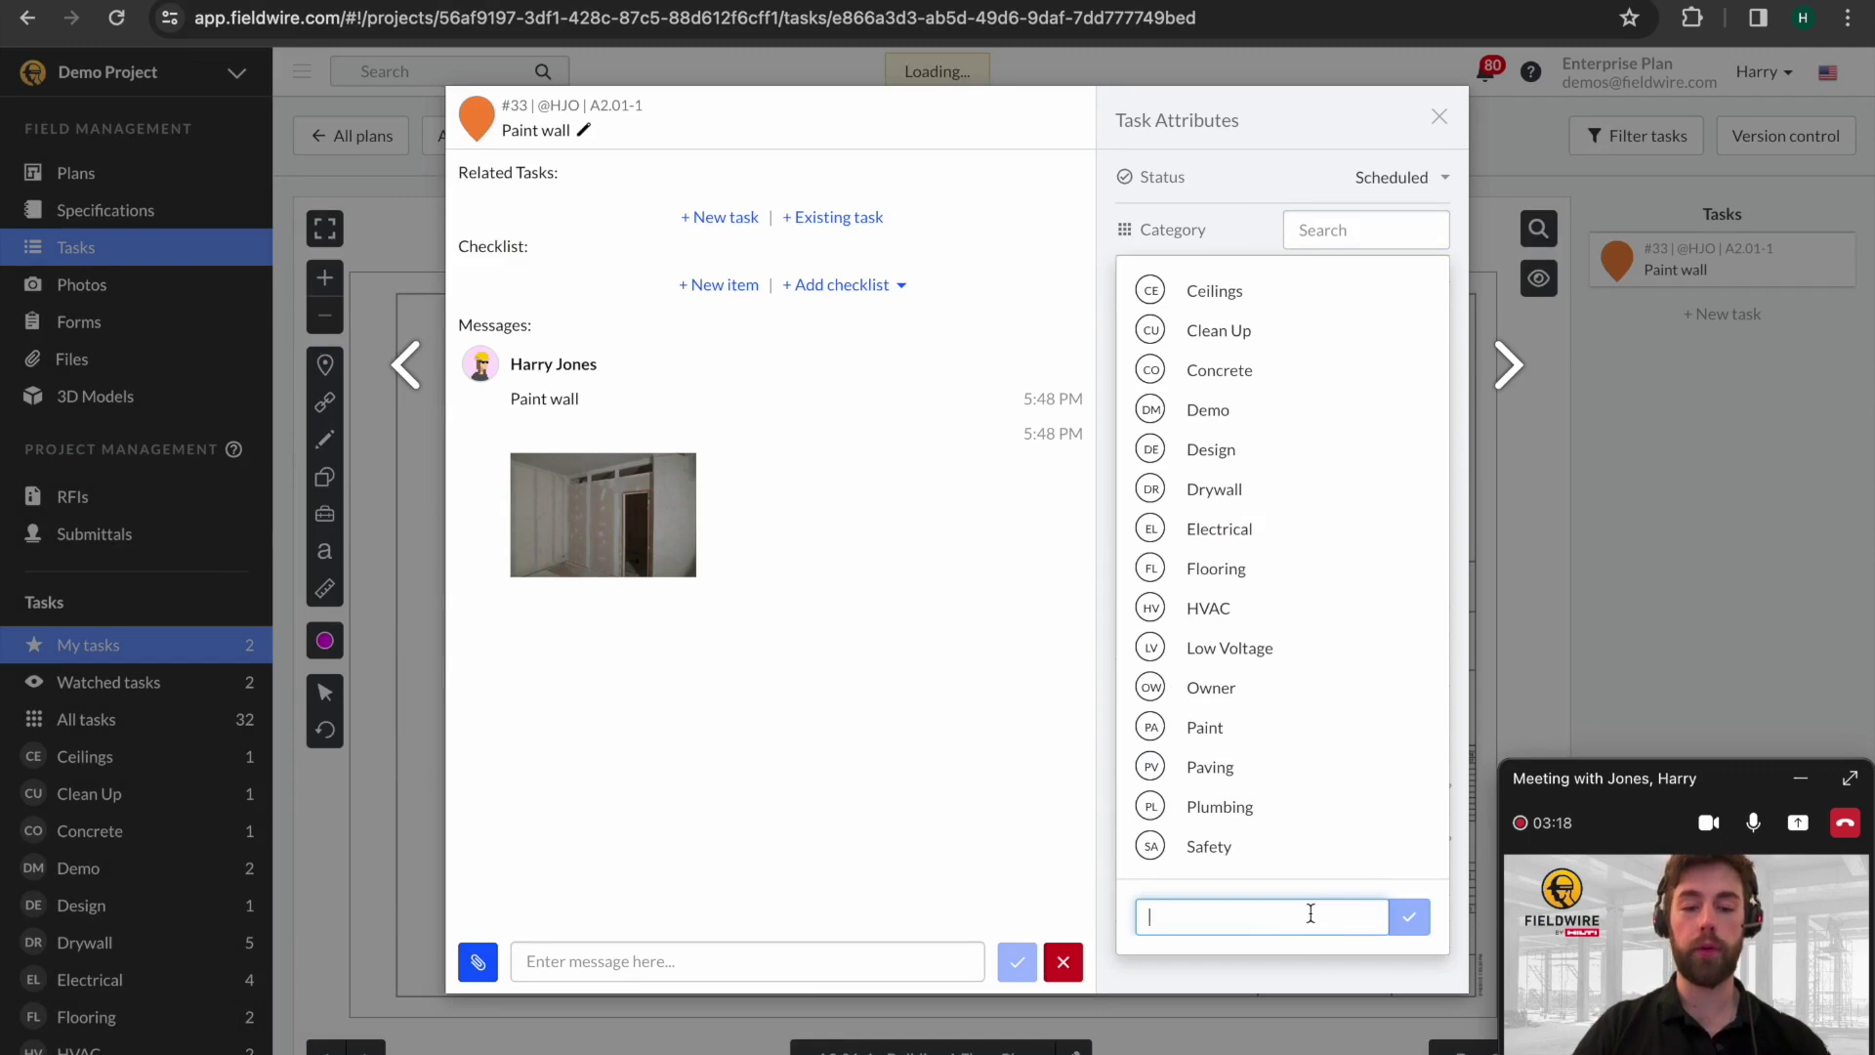
text(paint)
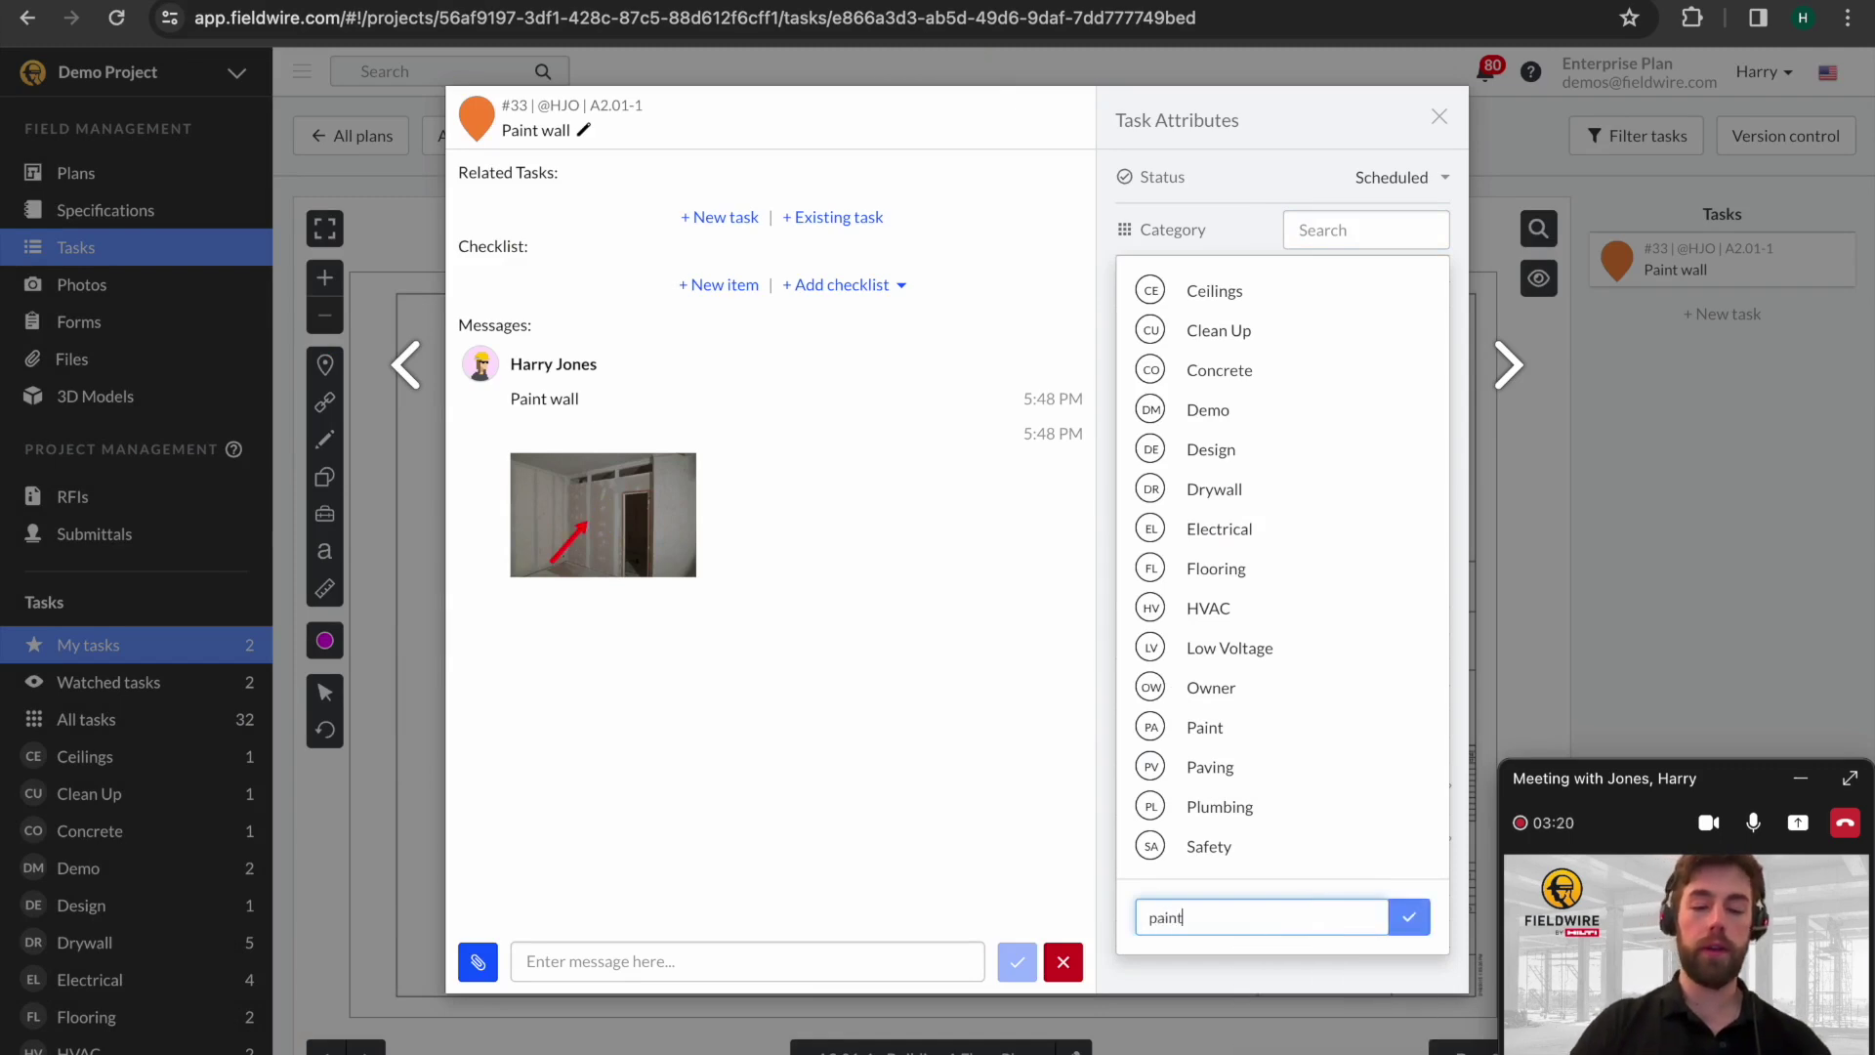
text(ing)
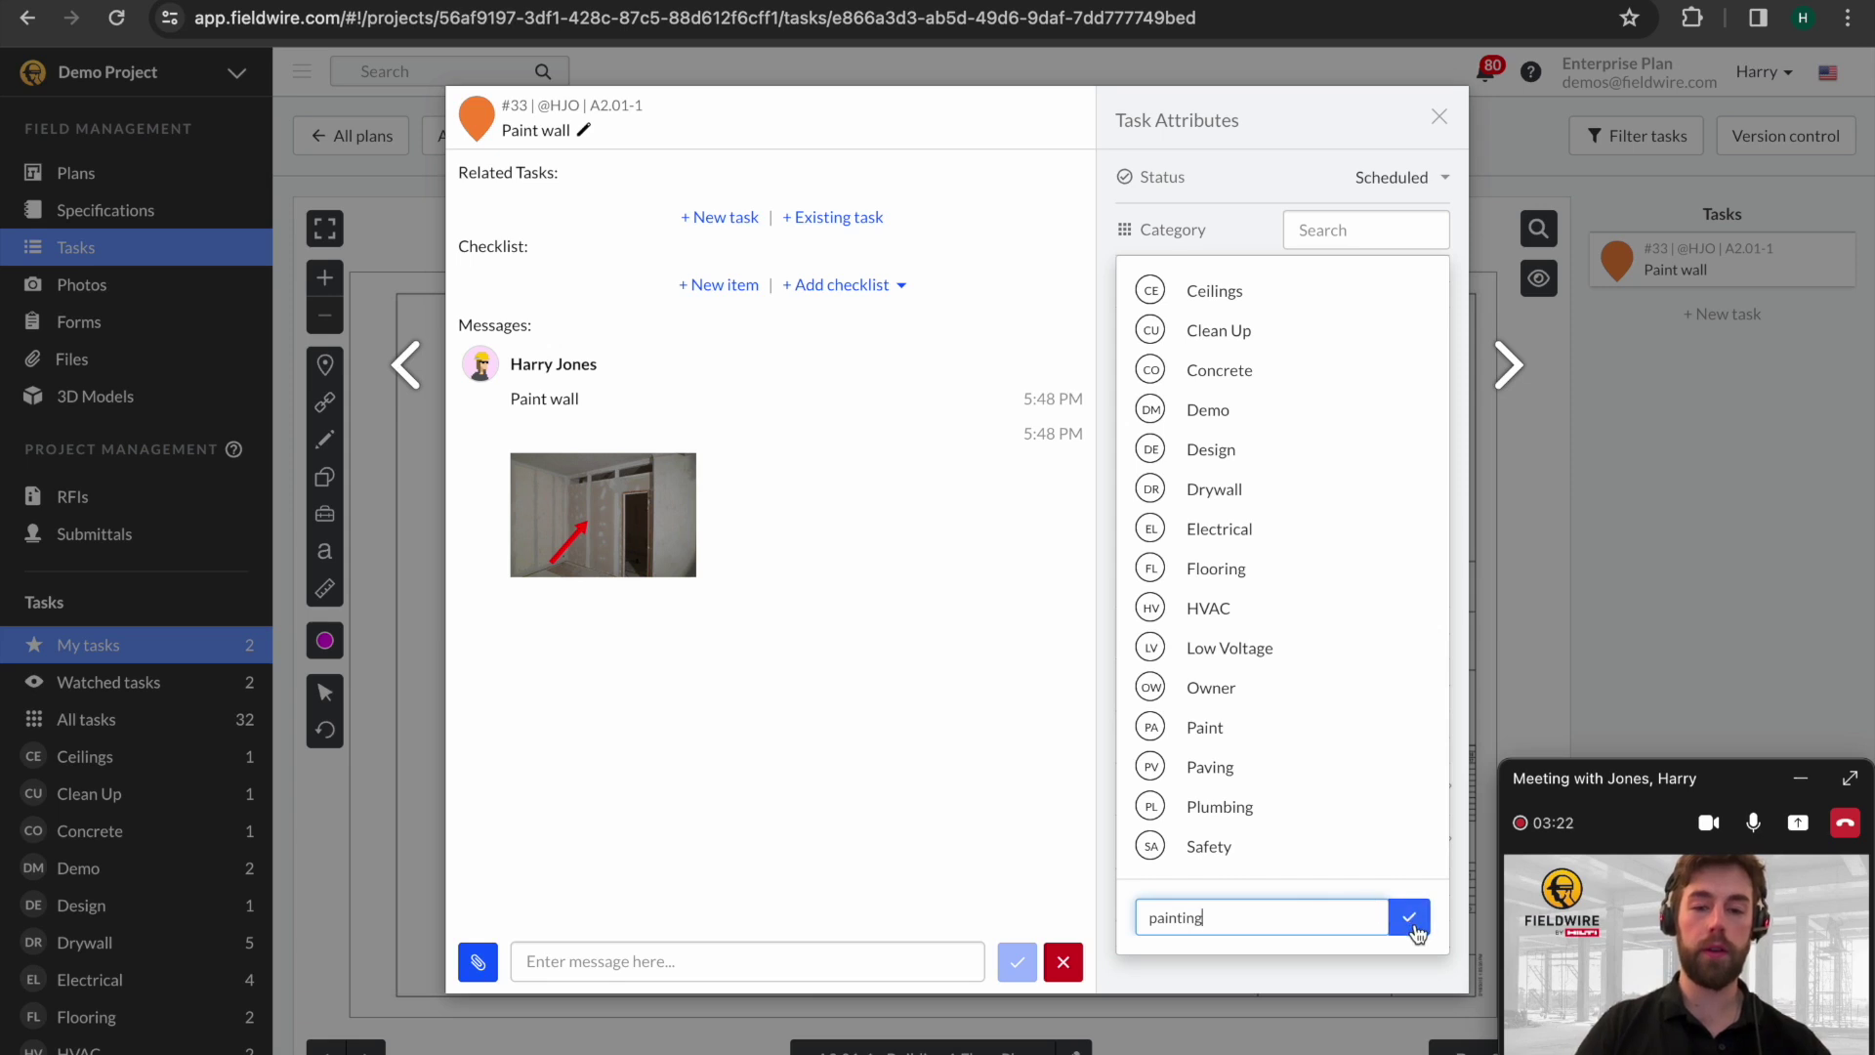
click(1410, 918)
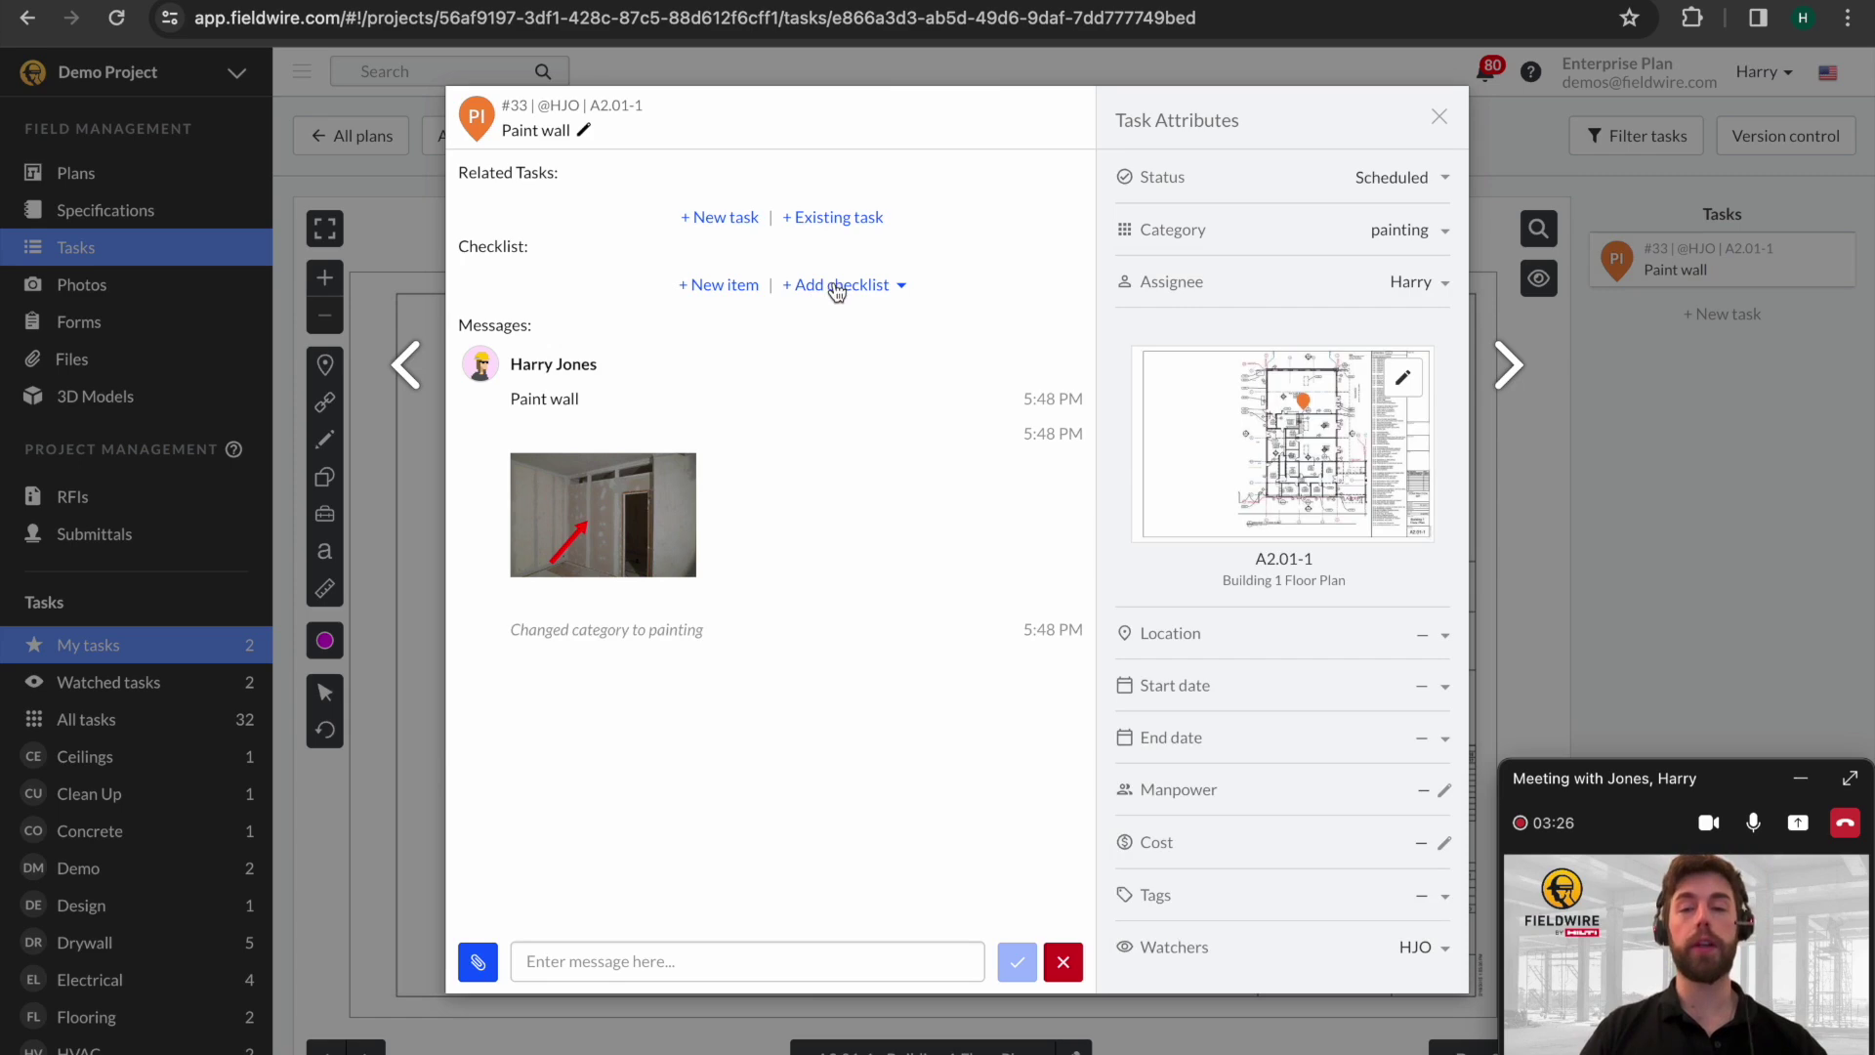
Add the existing Wall Painting checklist to the task.
click(838, 289)
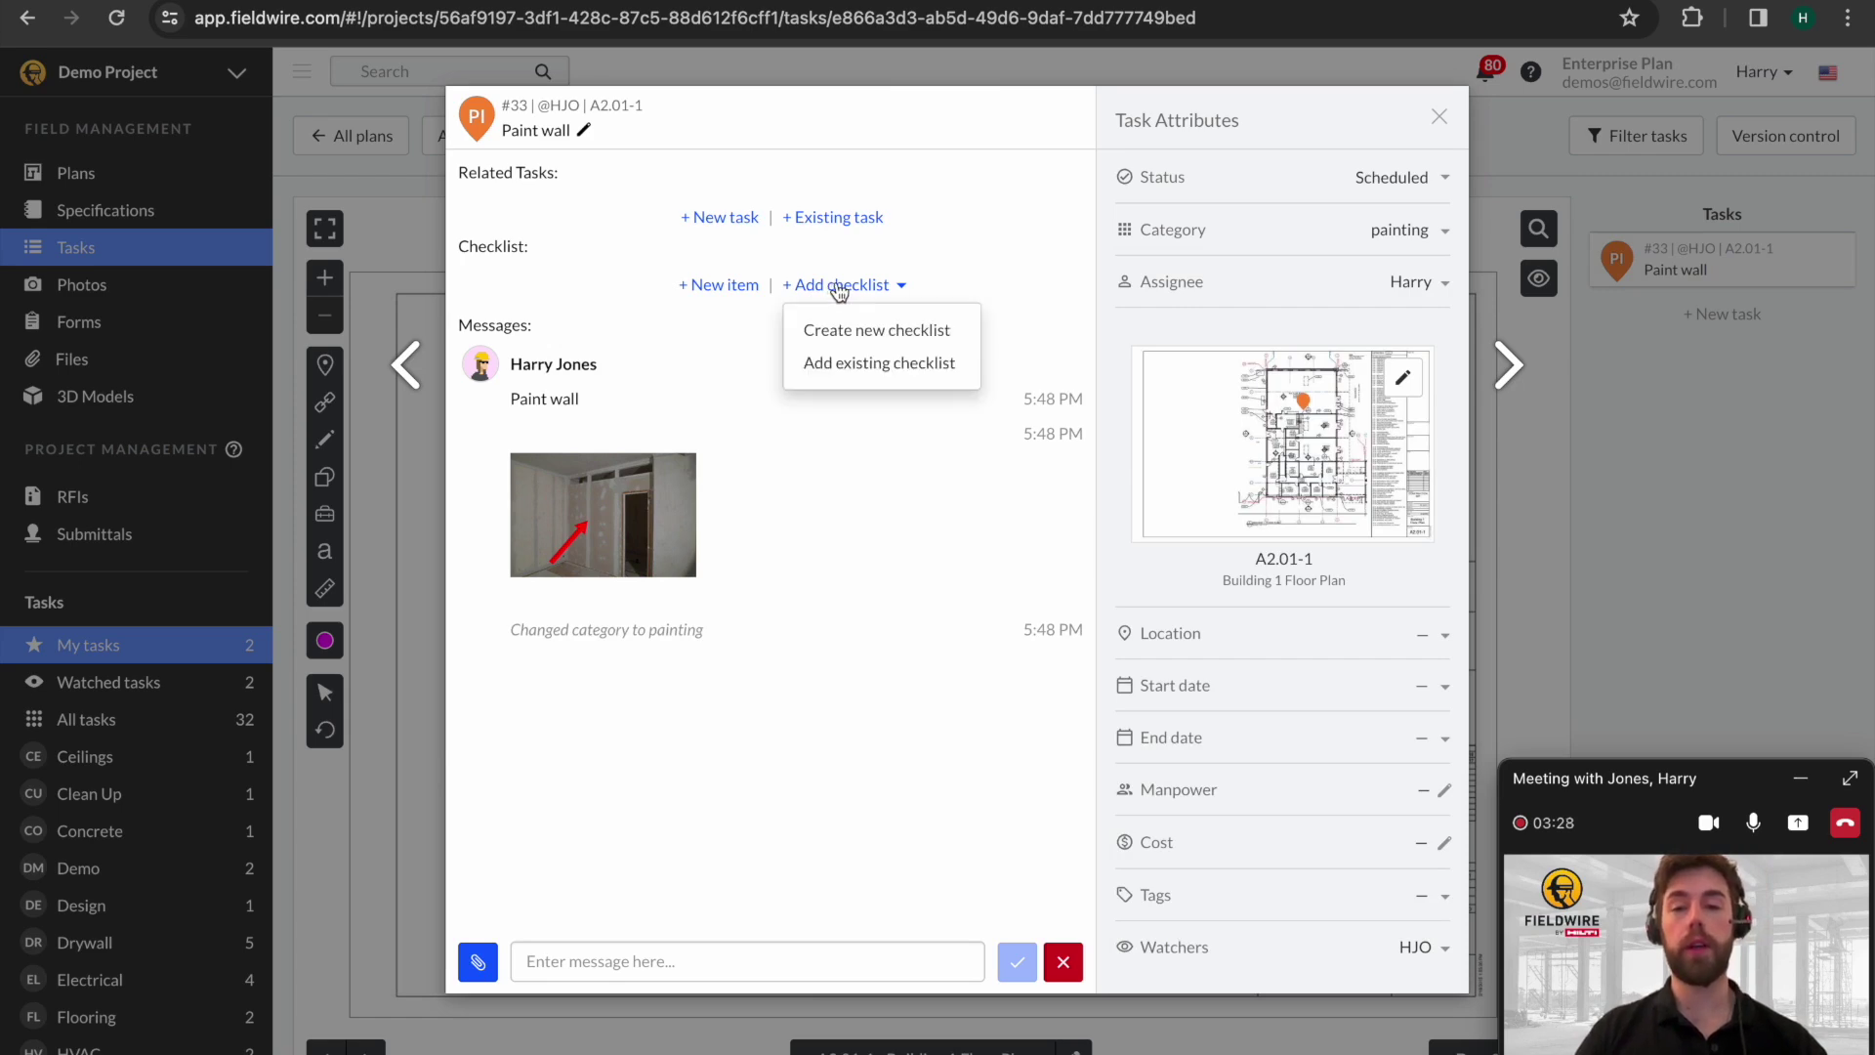
click(842, 363)
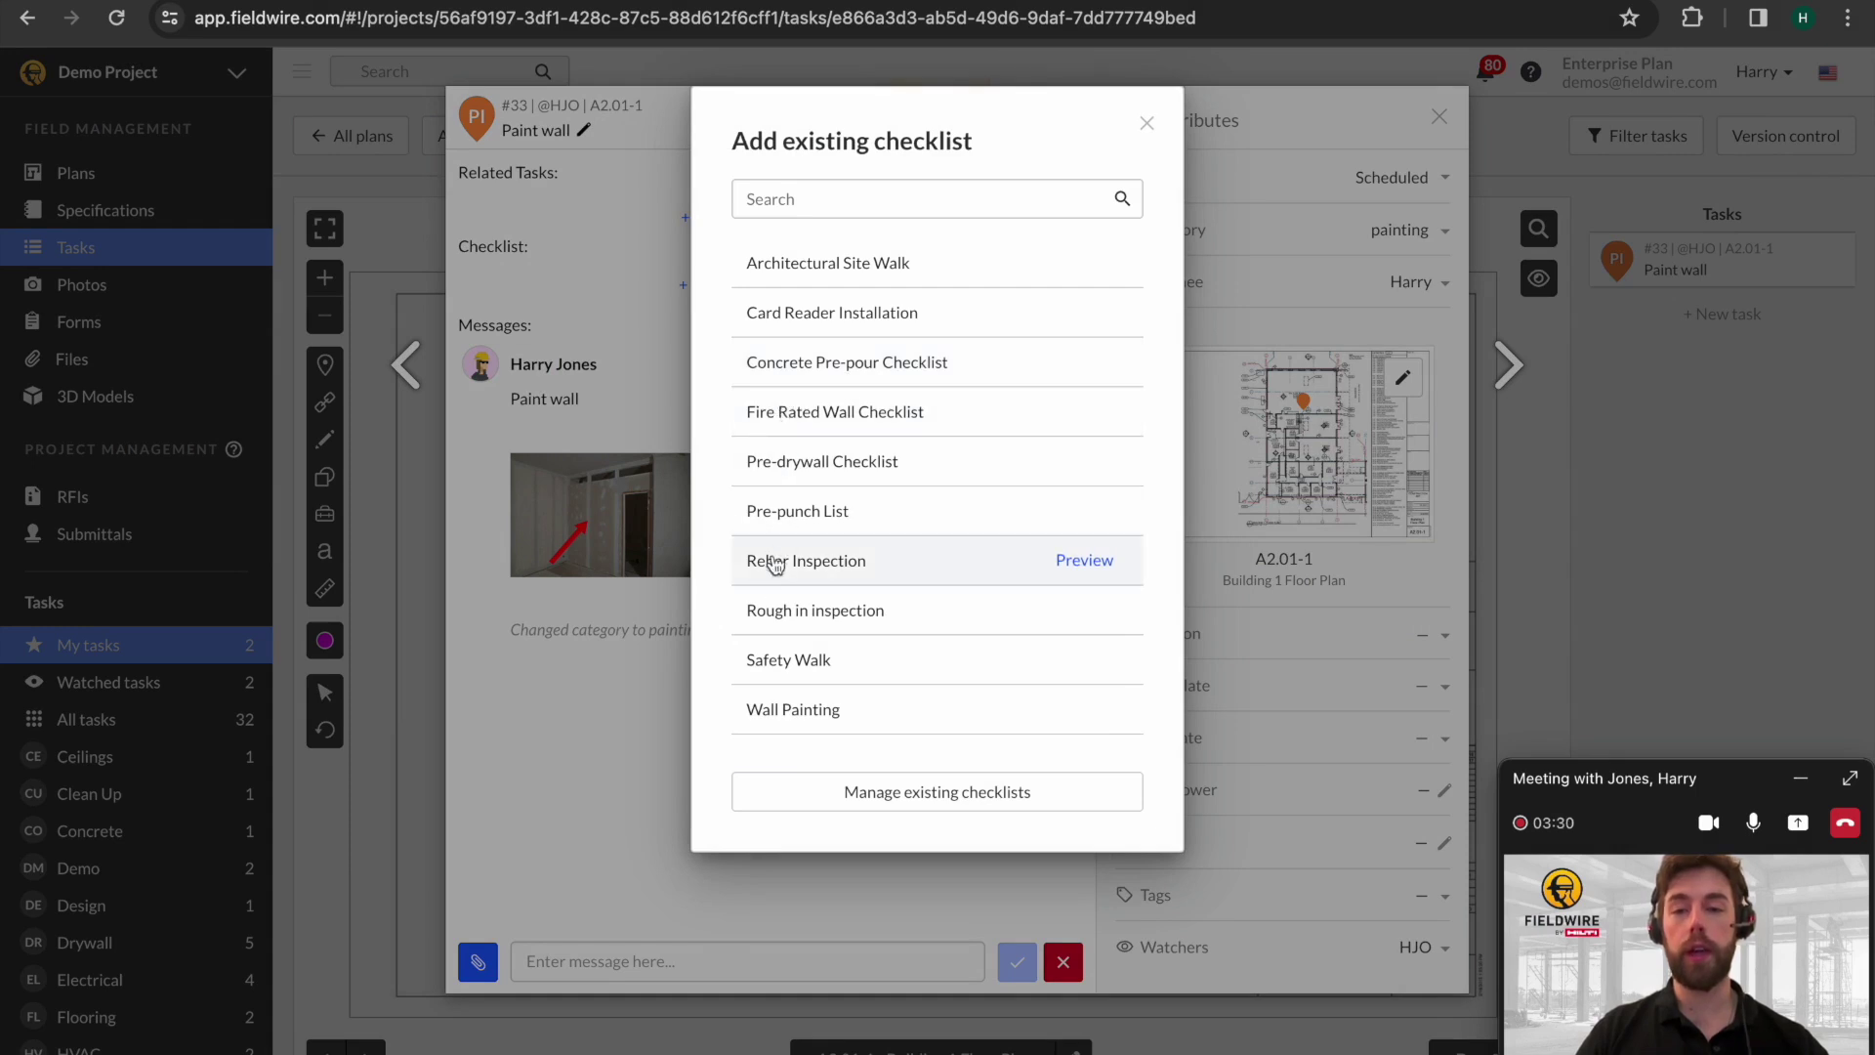
click(791, 709)
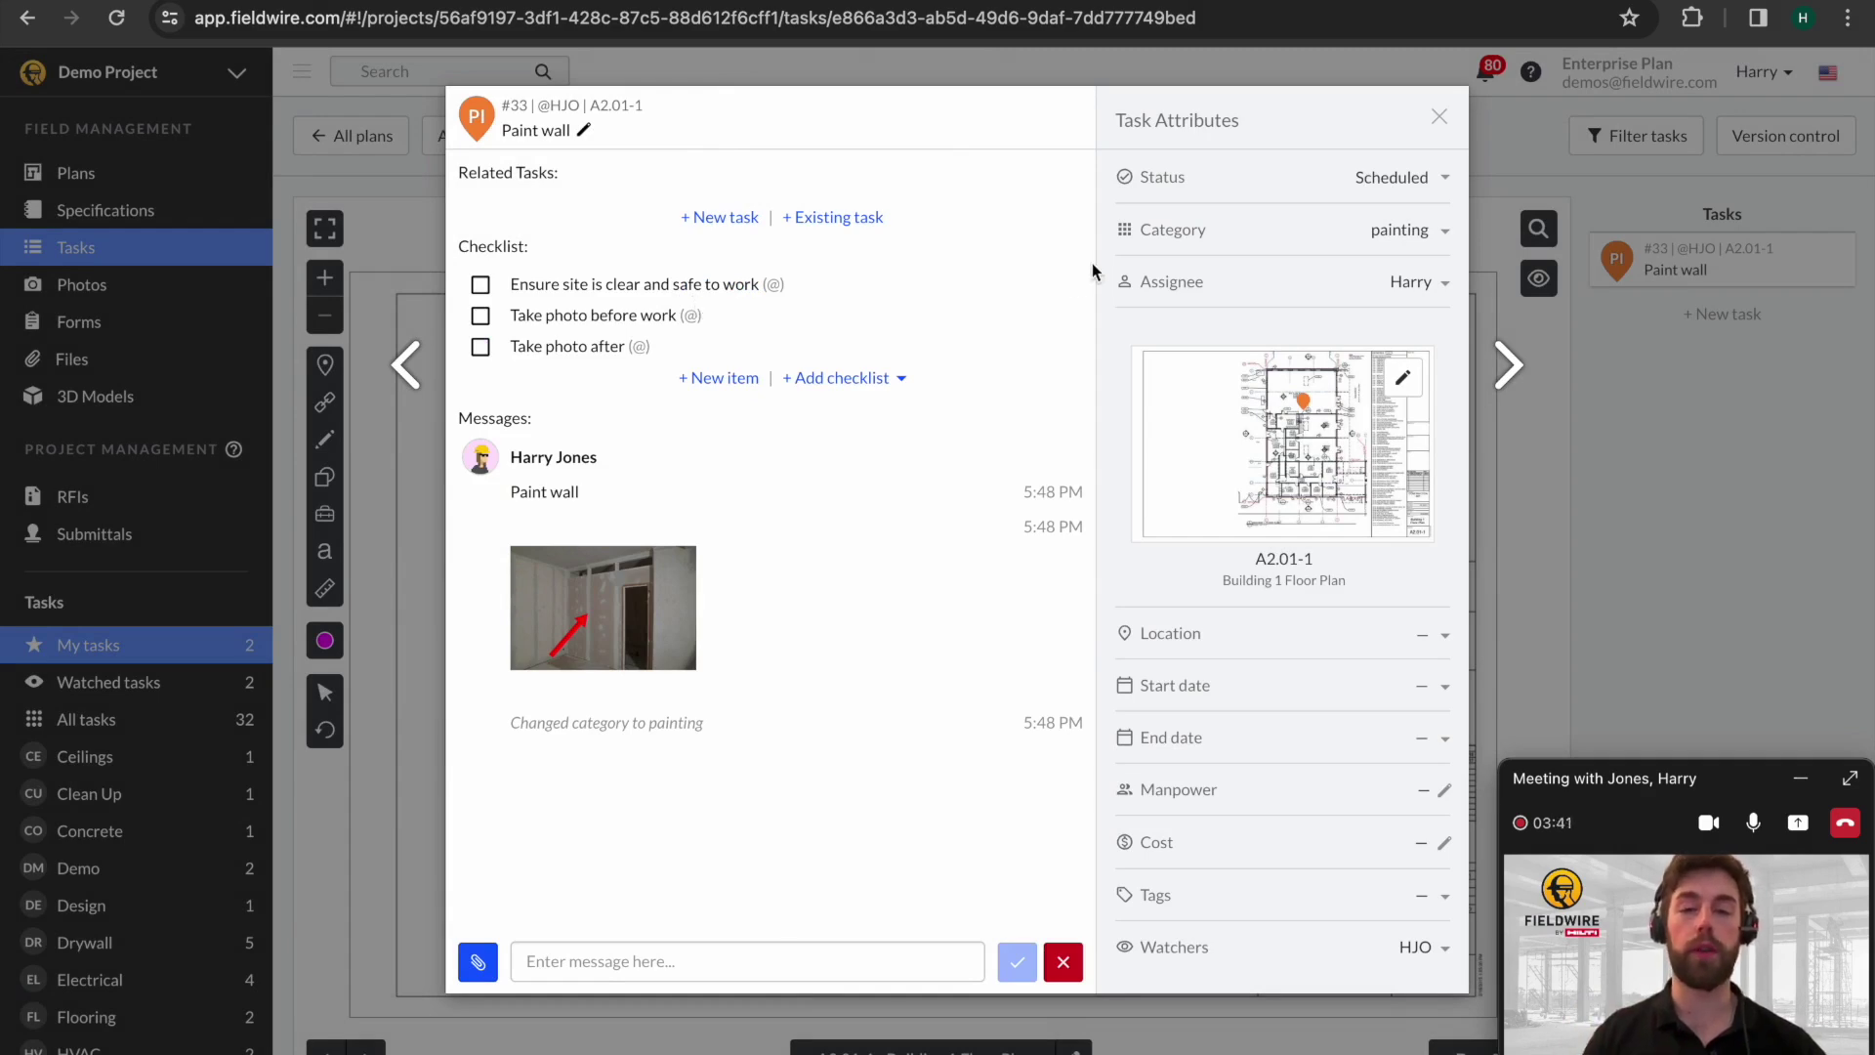
Set start date January 25 and end date January 31, and reassign the task to another member.
click(1383, 701)
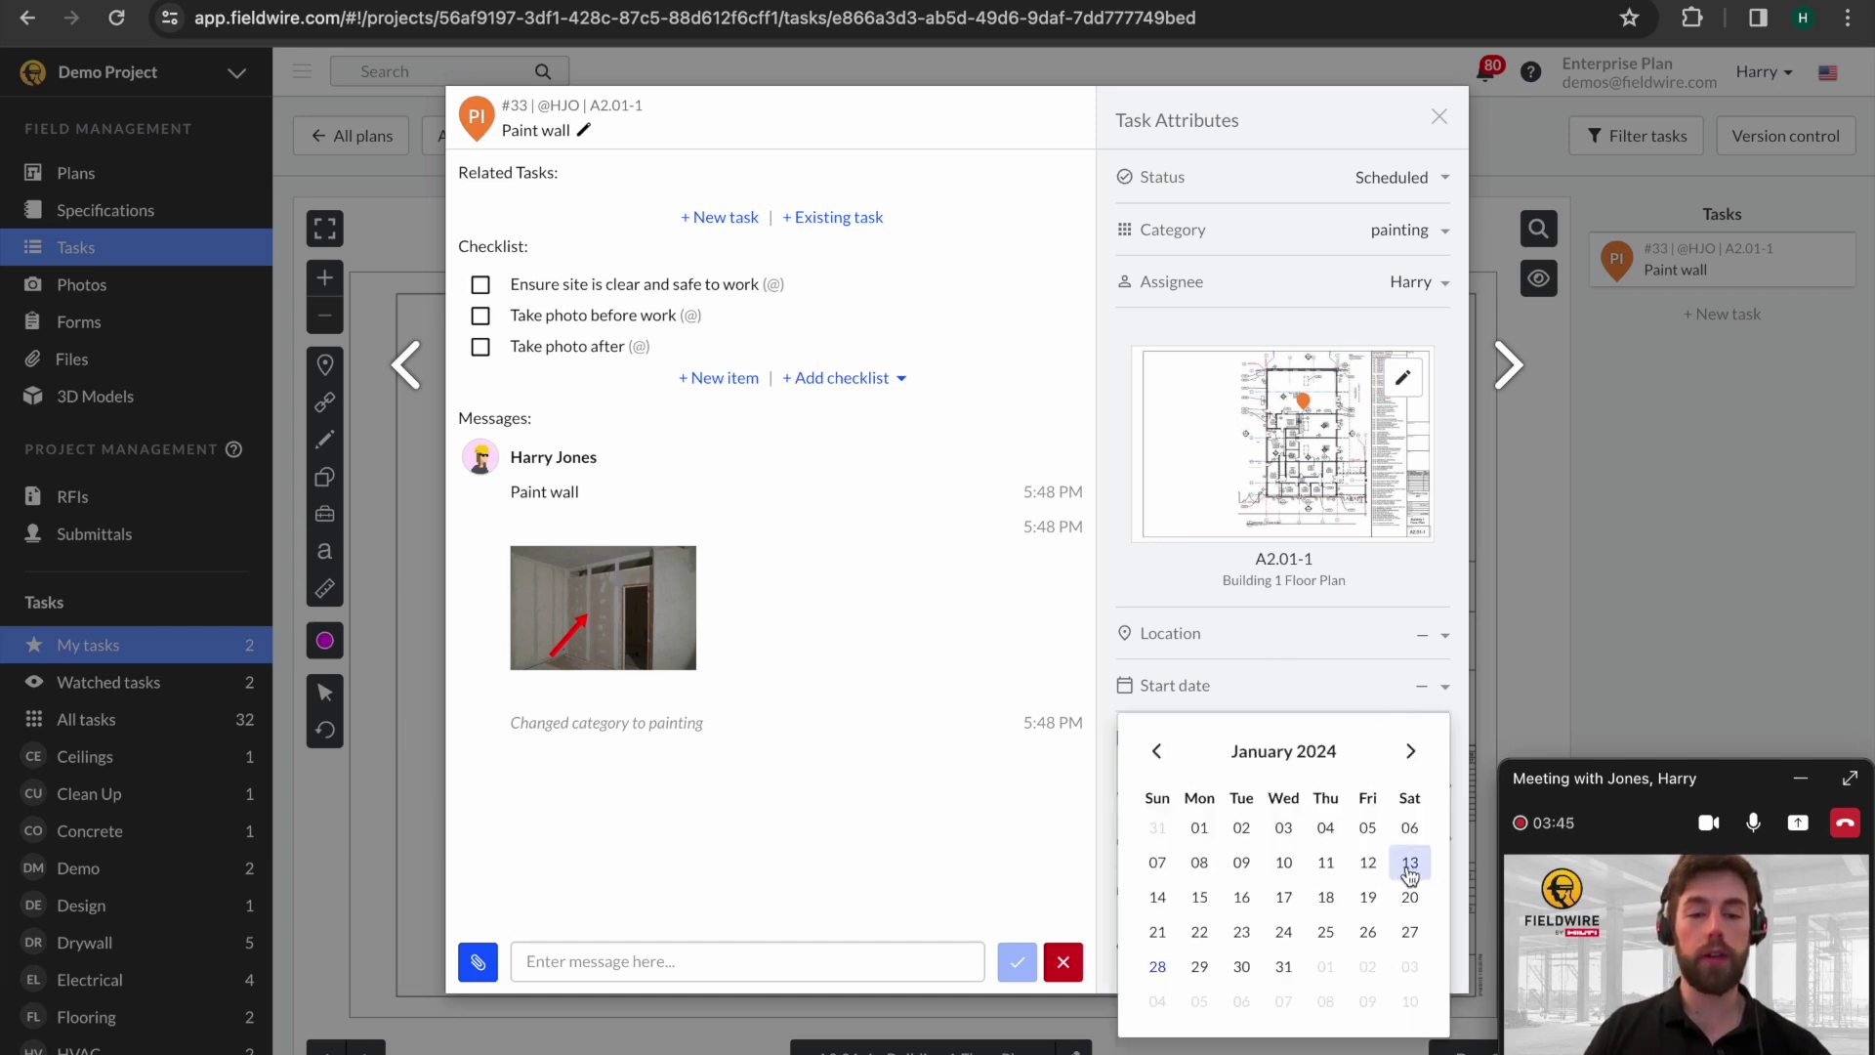
click(1325, 931)
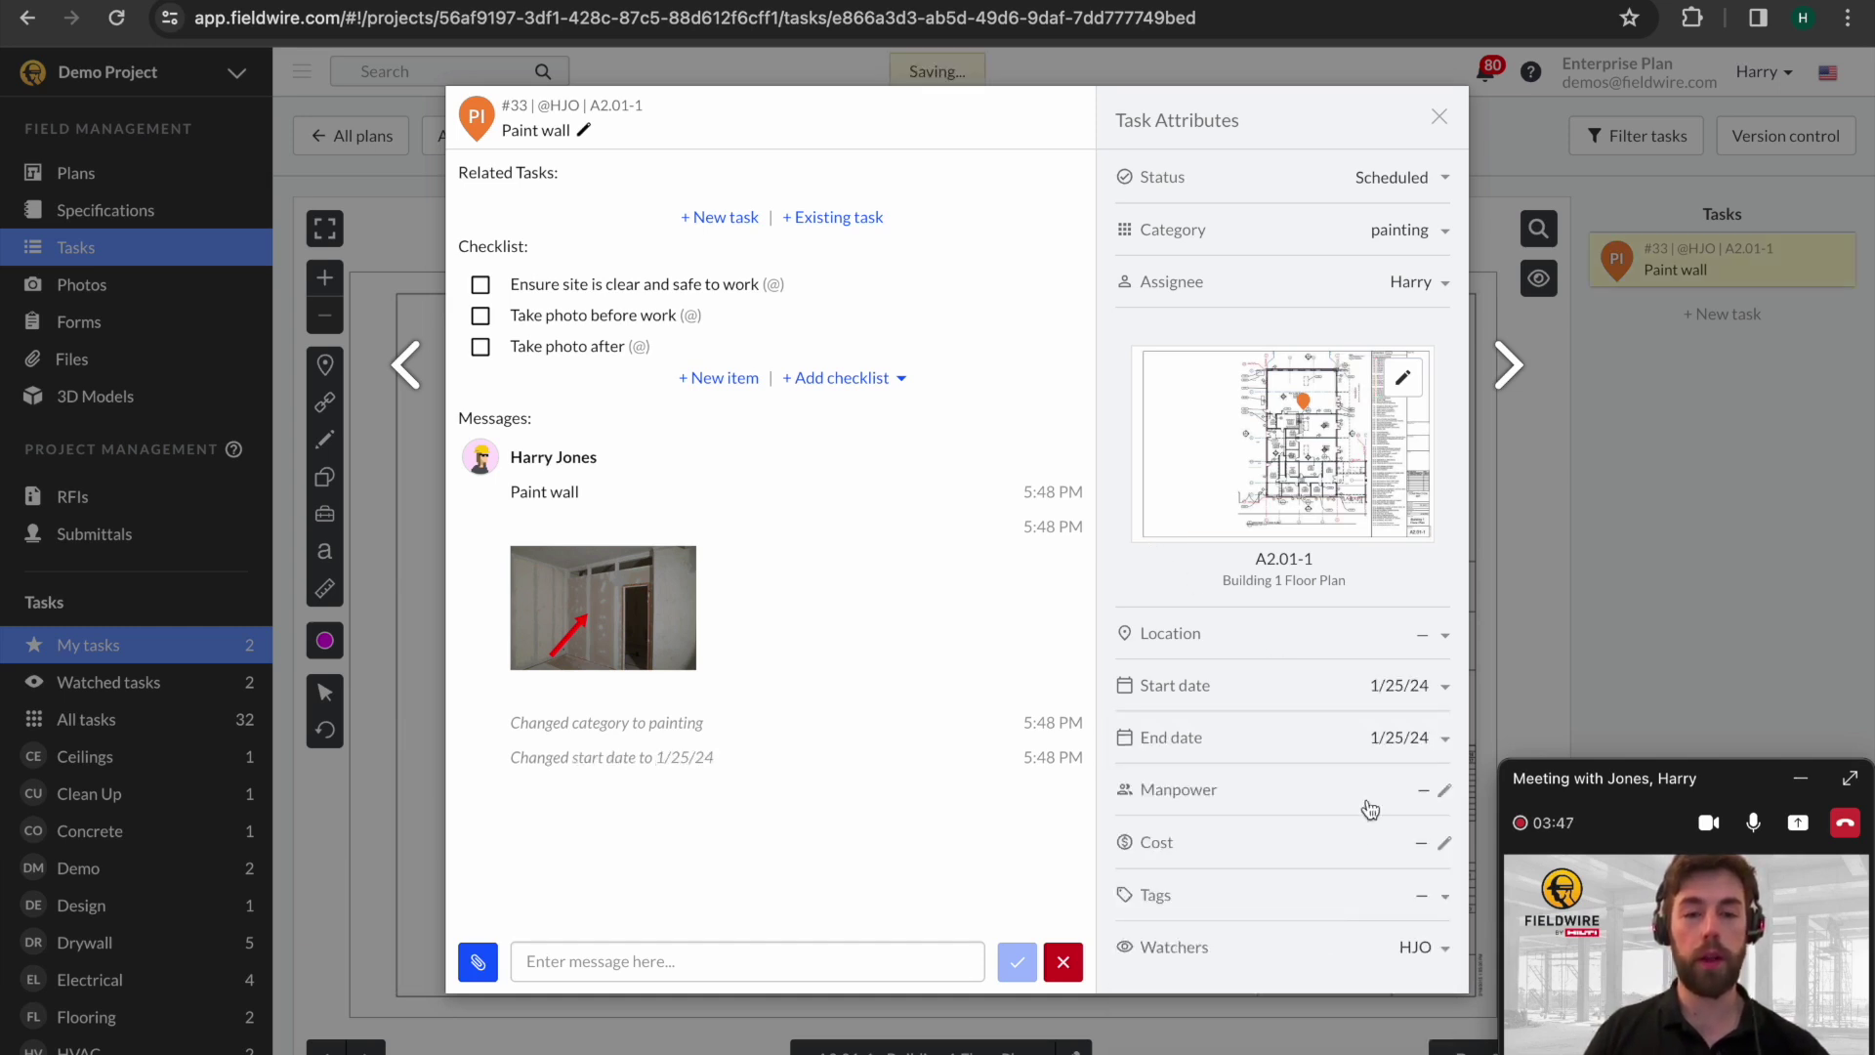
click(1391, 742)
click(1291, 599)
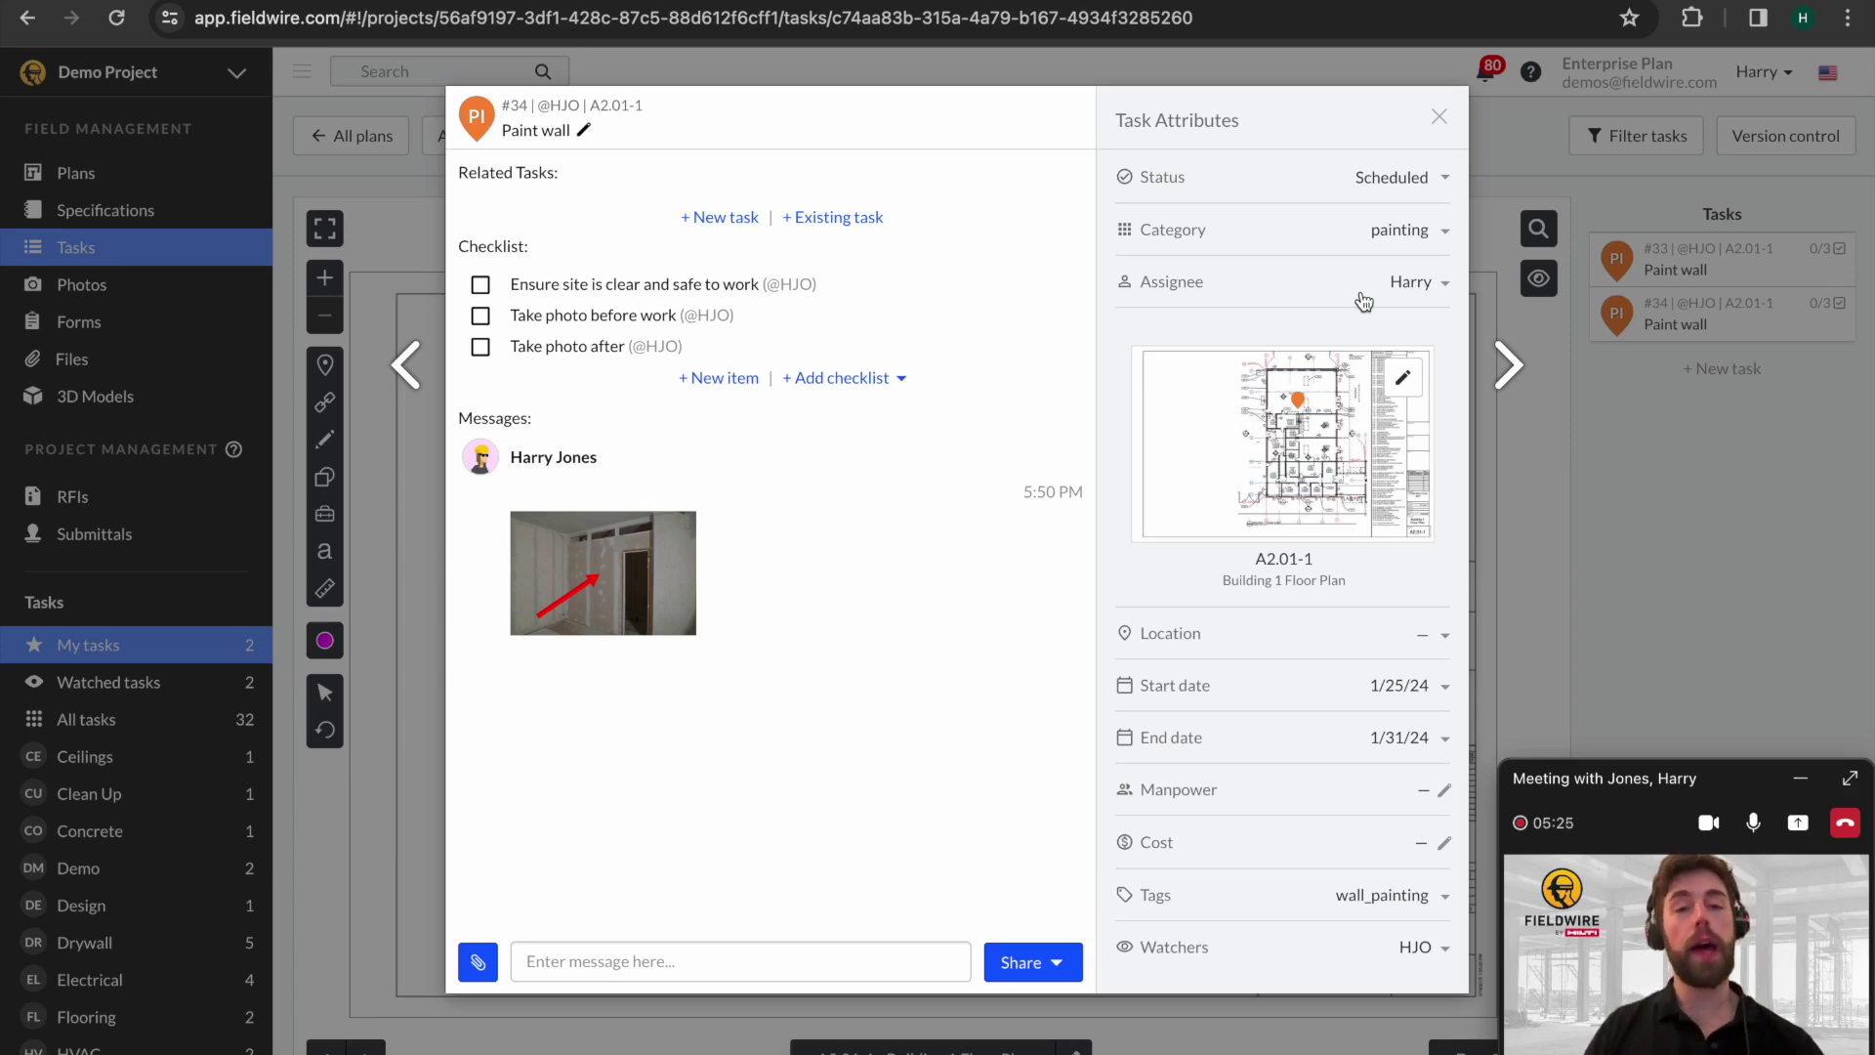
click(1363, 299)
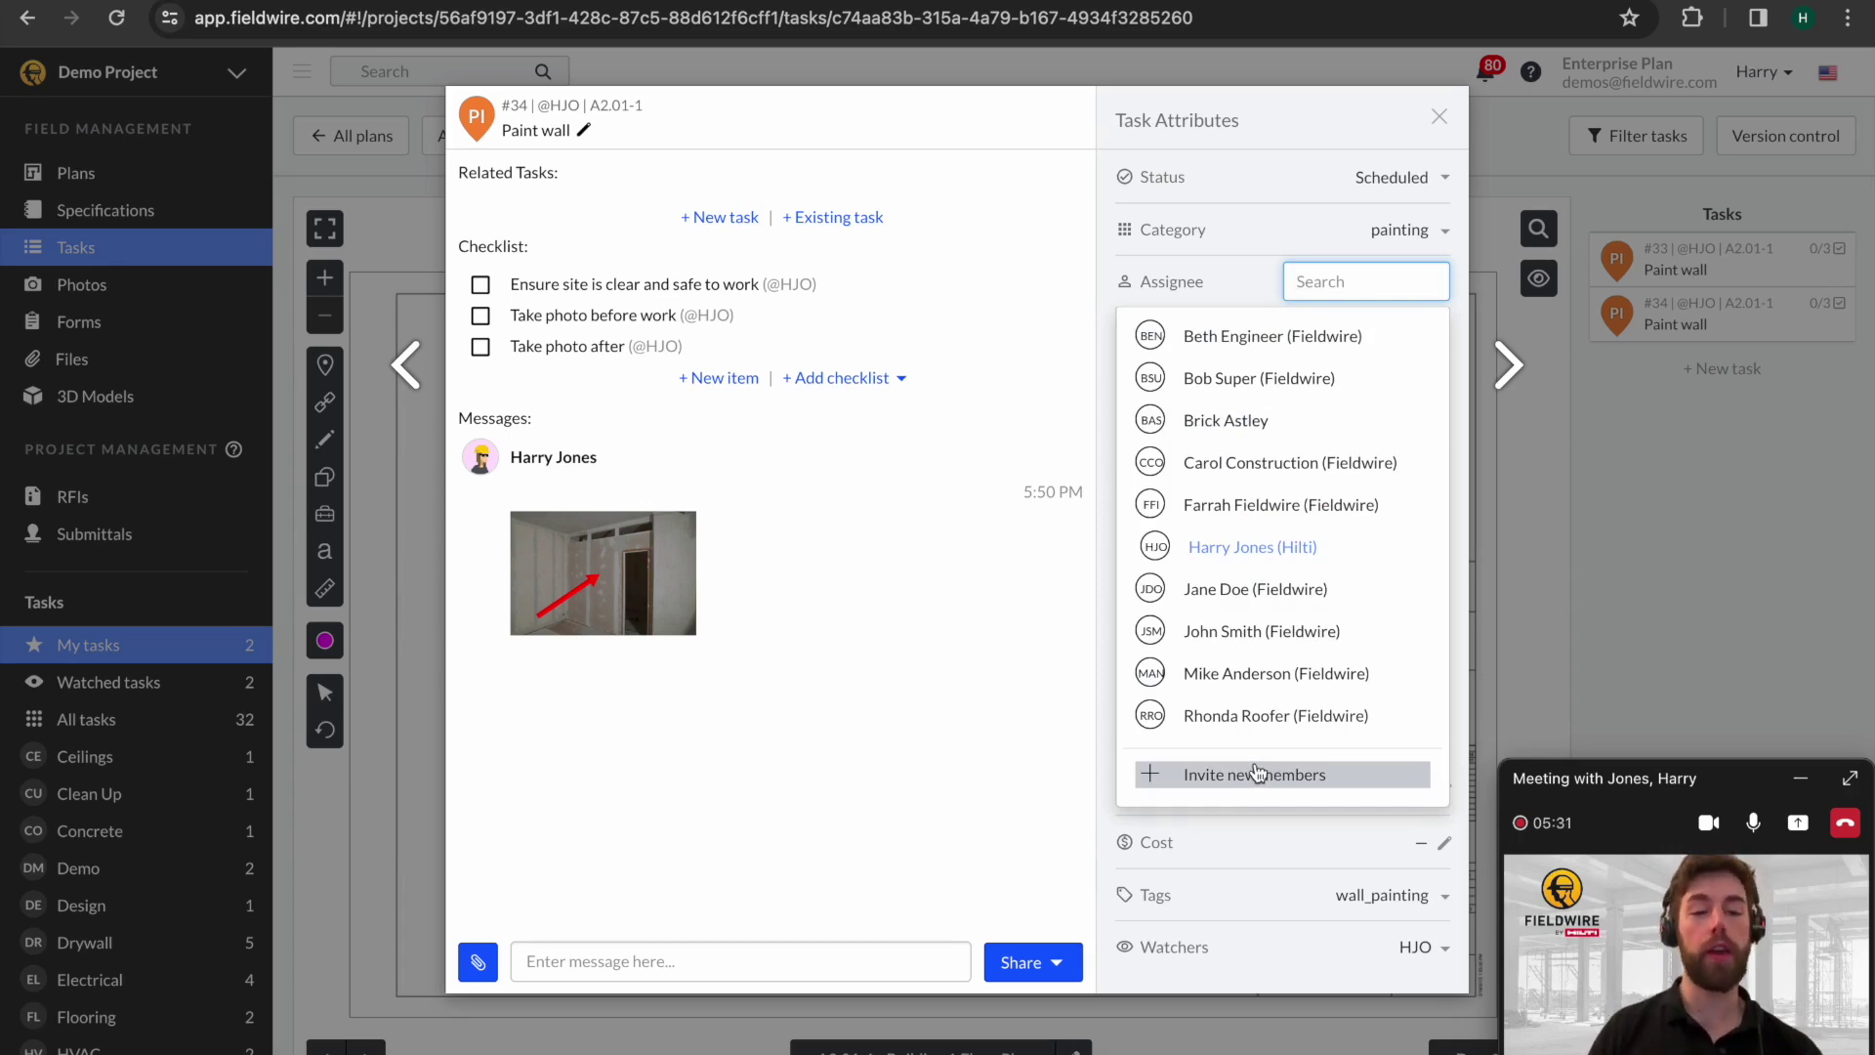
click(1261, 430)
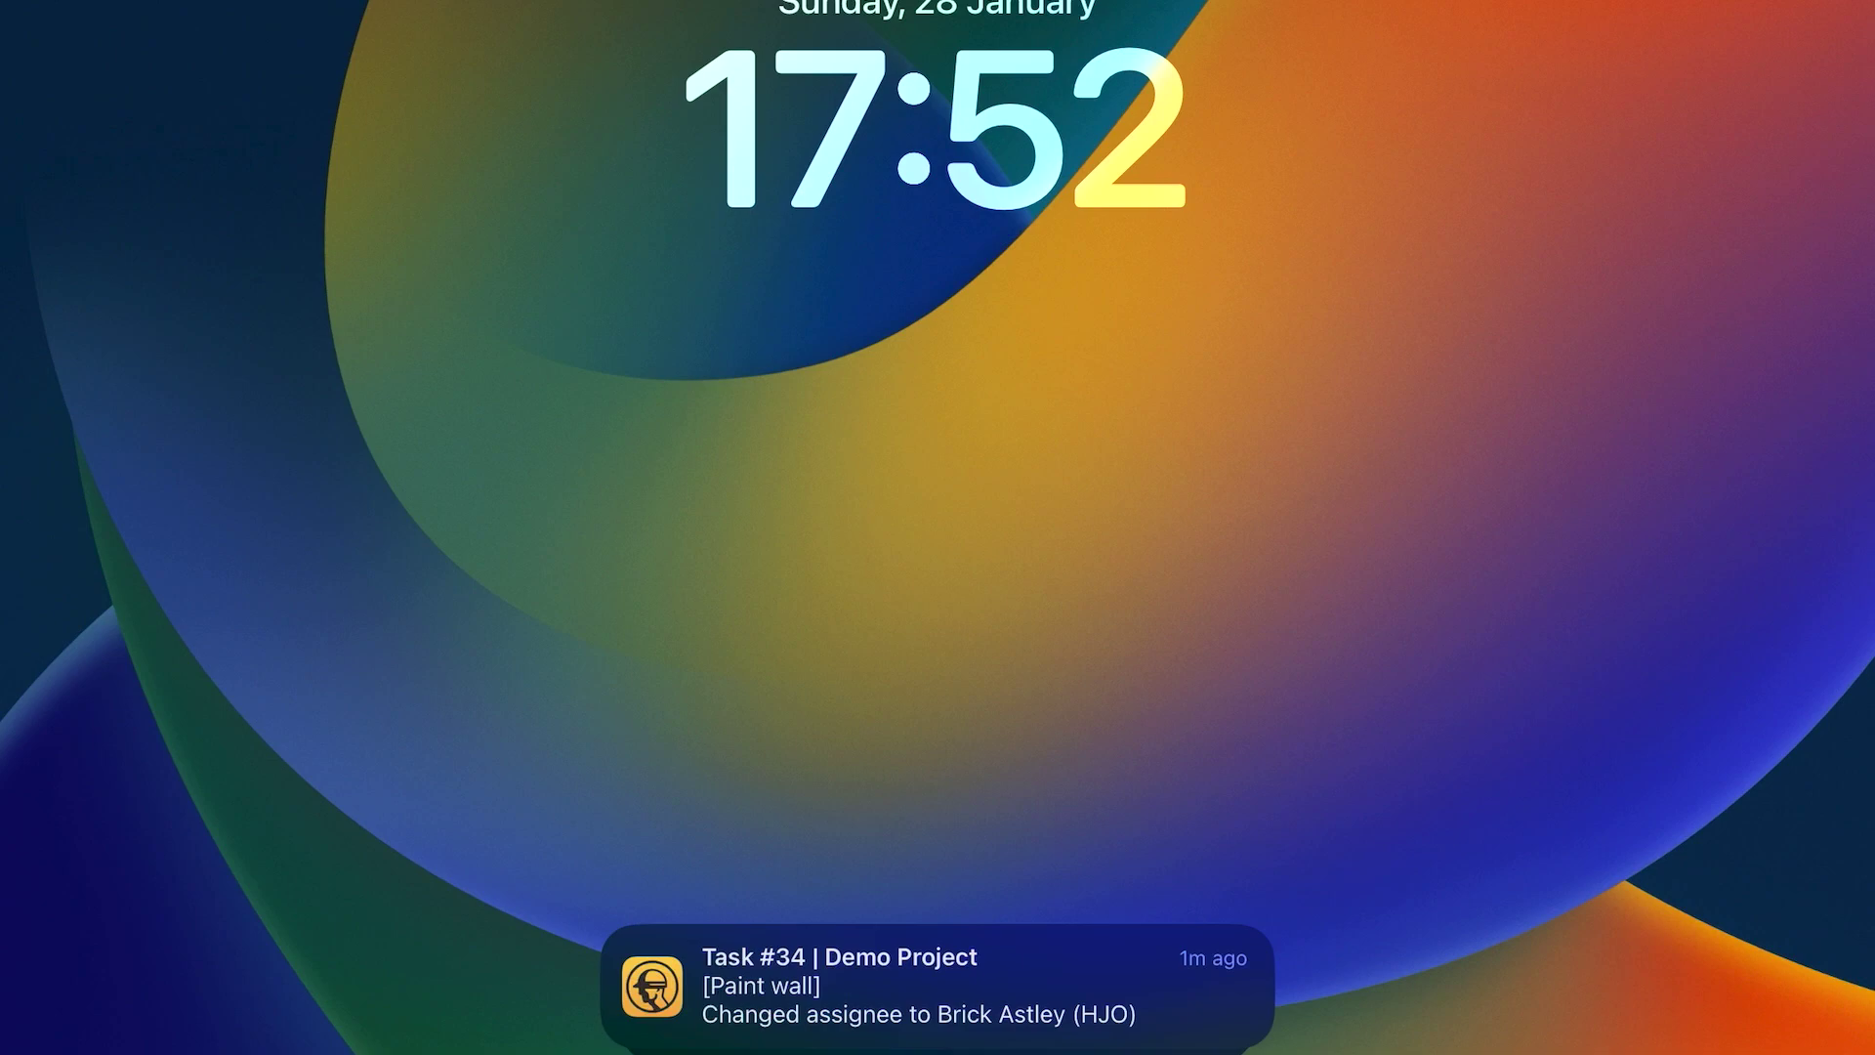
From the notification, tick 'Ensure site is clear and safe to work' and 'Take photo before work' on task #34.
click(937, 986)
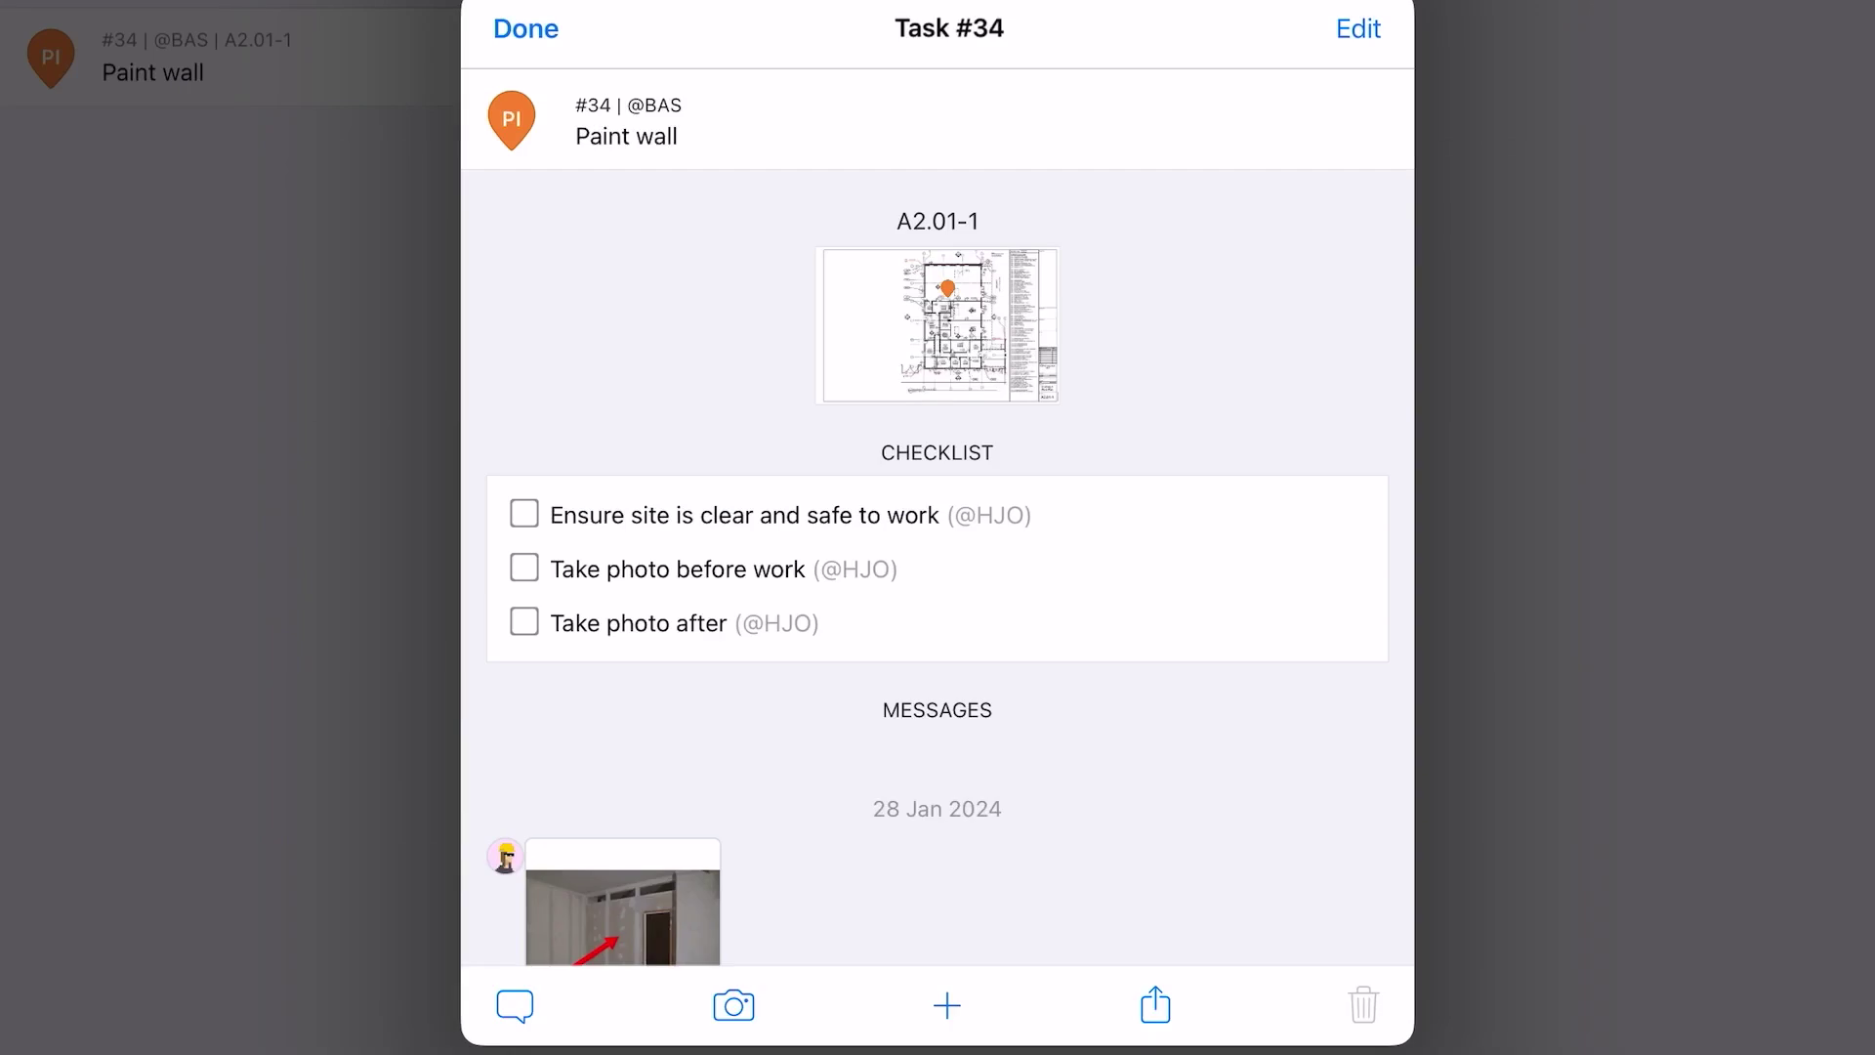
click(524, 513)
click(524, 567)
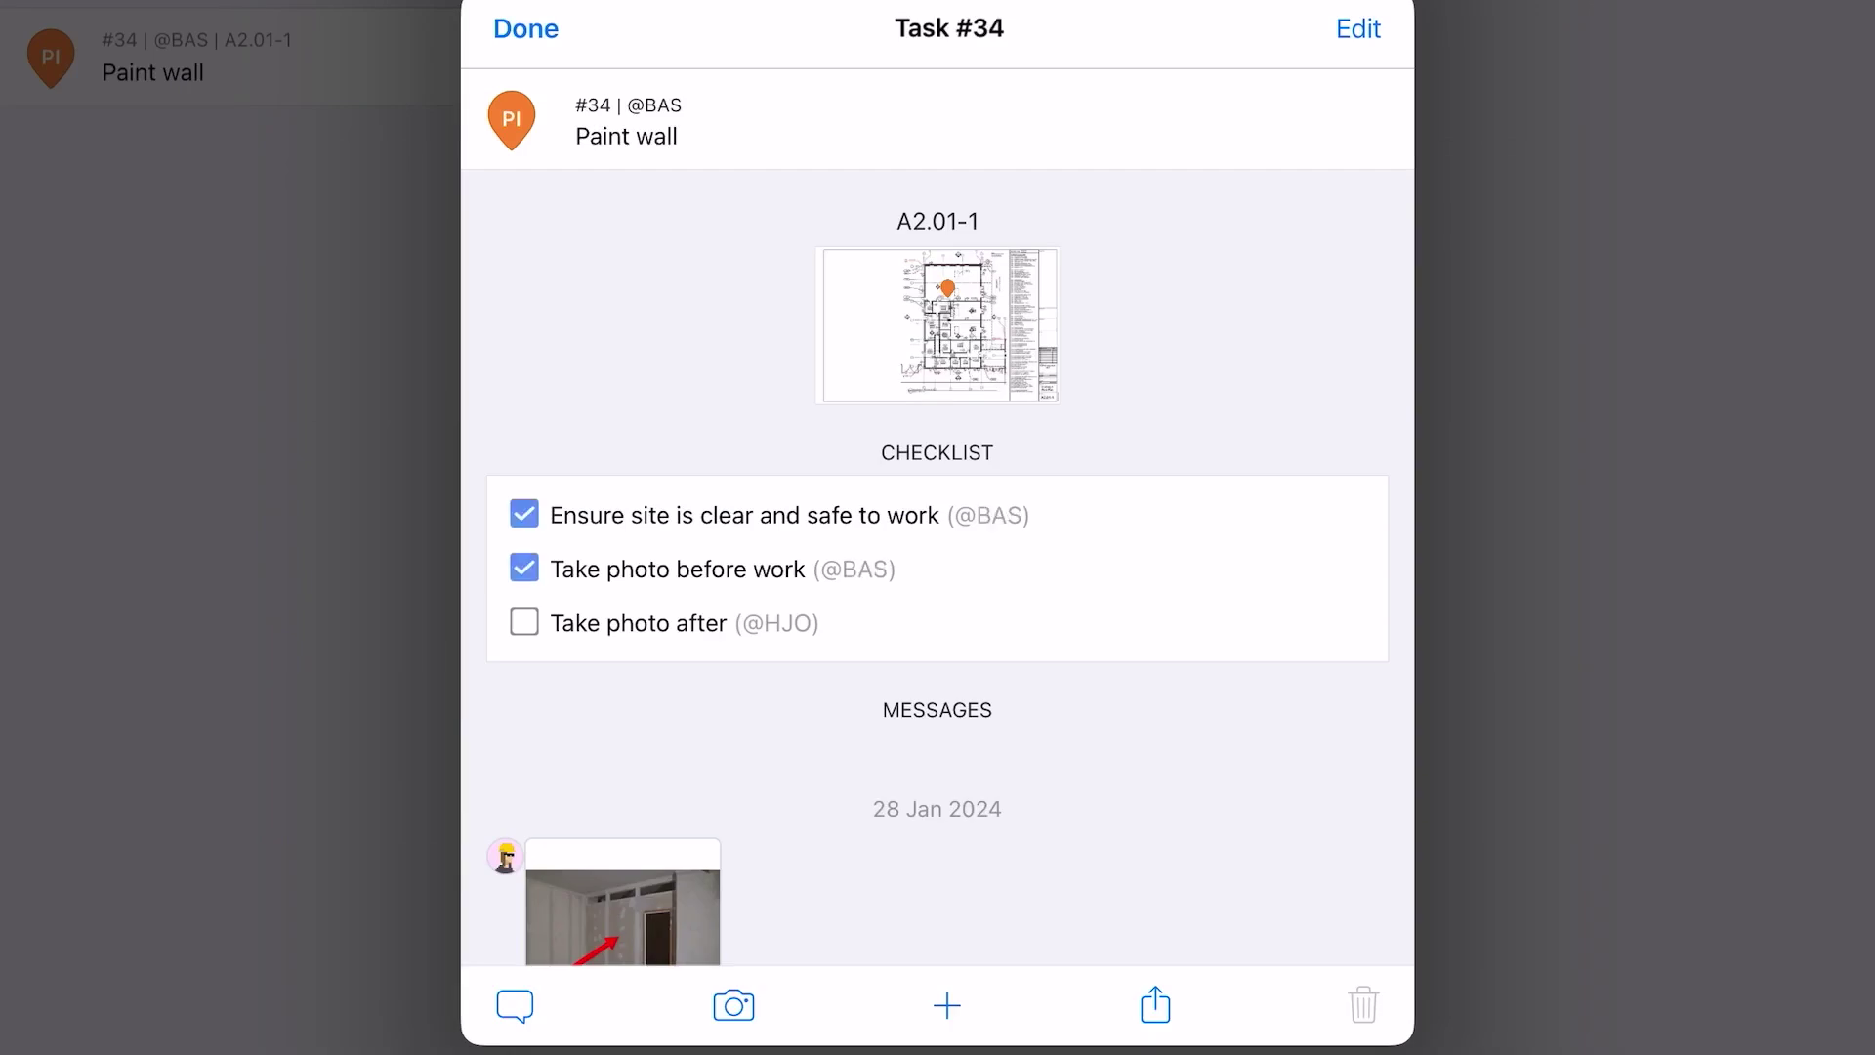
Post the message 'Clarifying questions' on task #34.
scroll(938, 585, down, 3)
click(514, 1005)
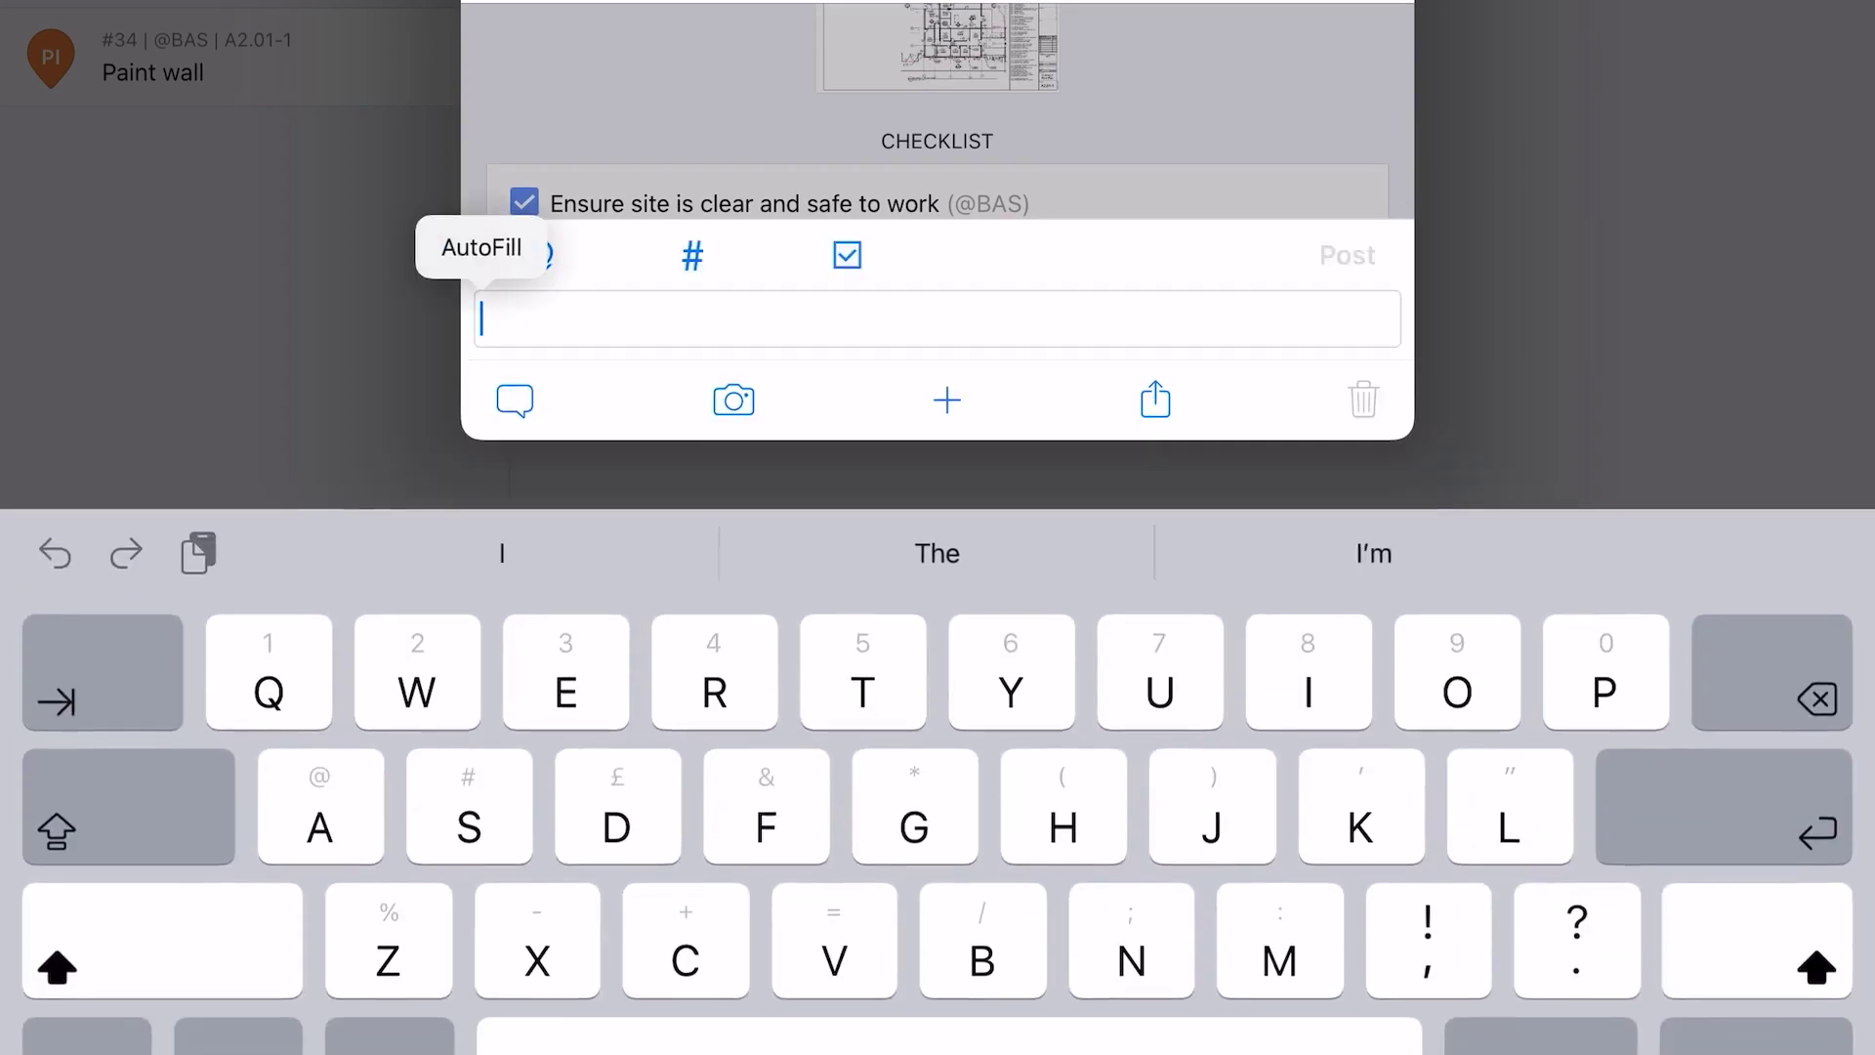
text(Clarifying questions)
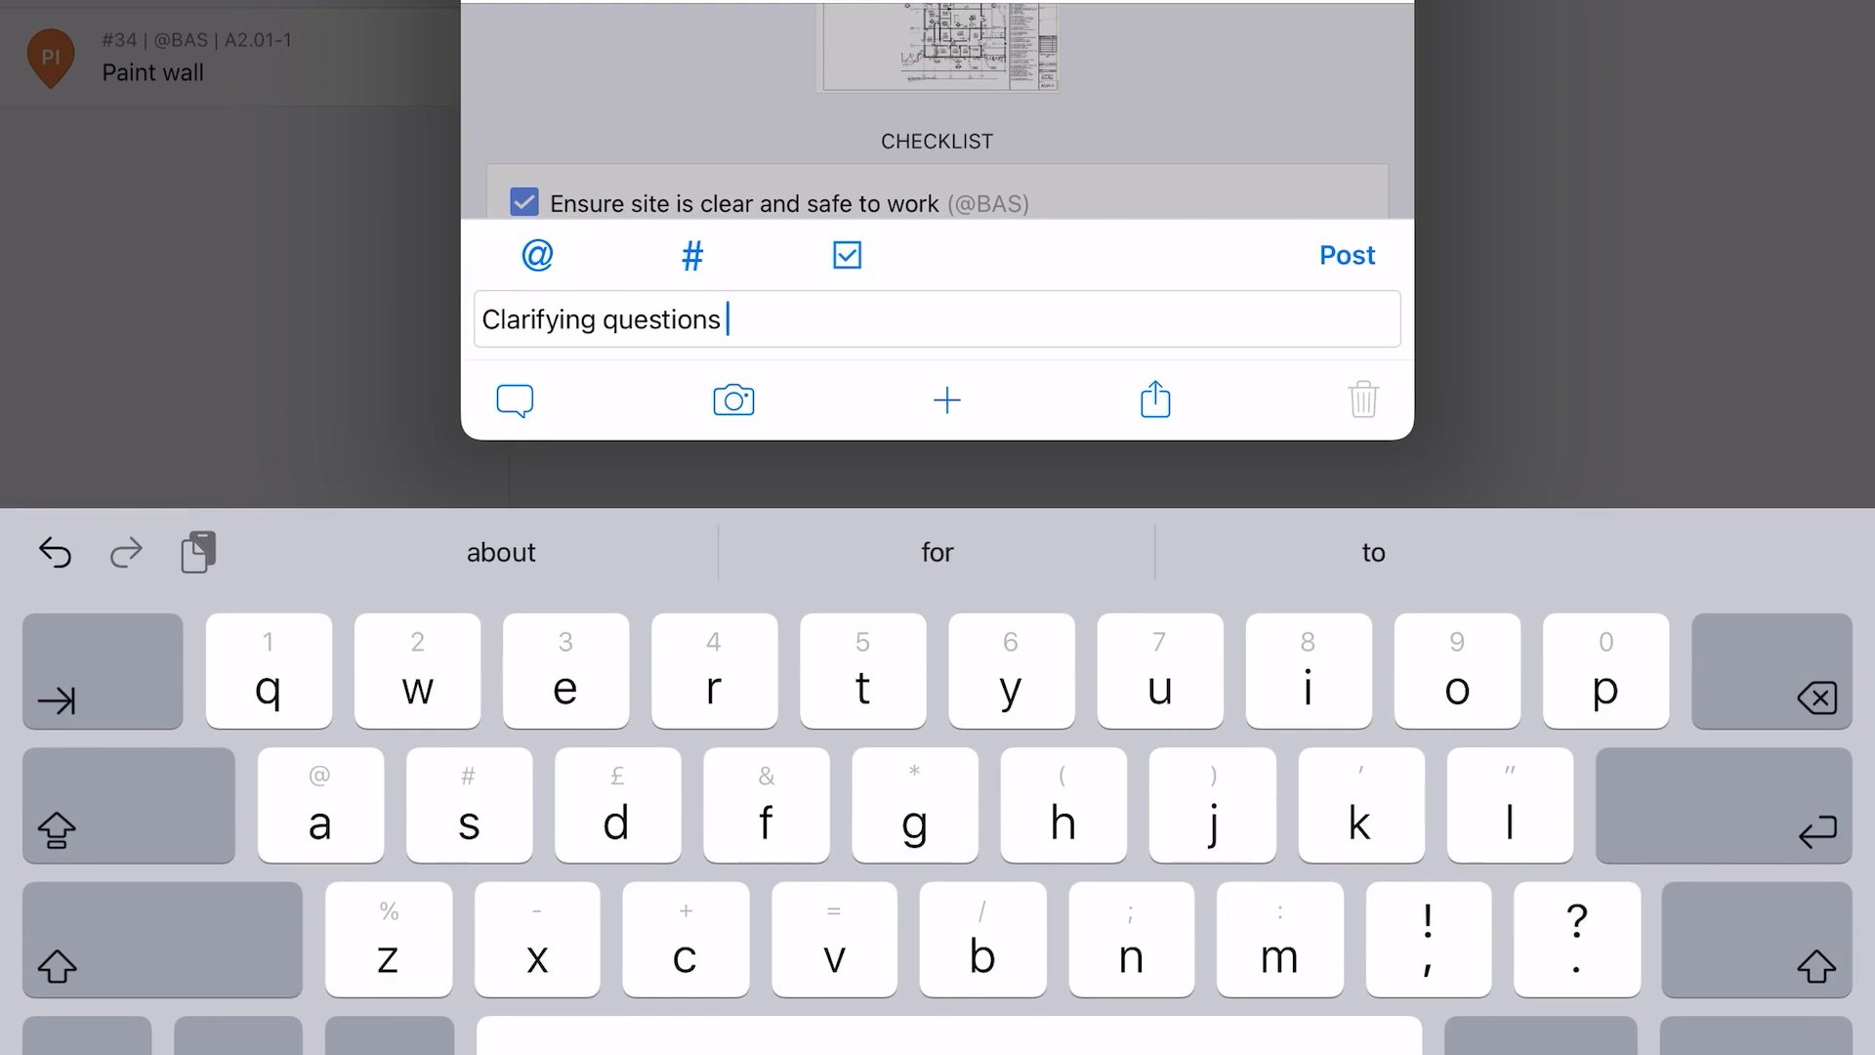
click(1347, 255)
scroll(937, 517, down, 2)
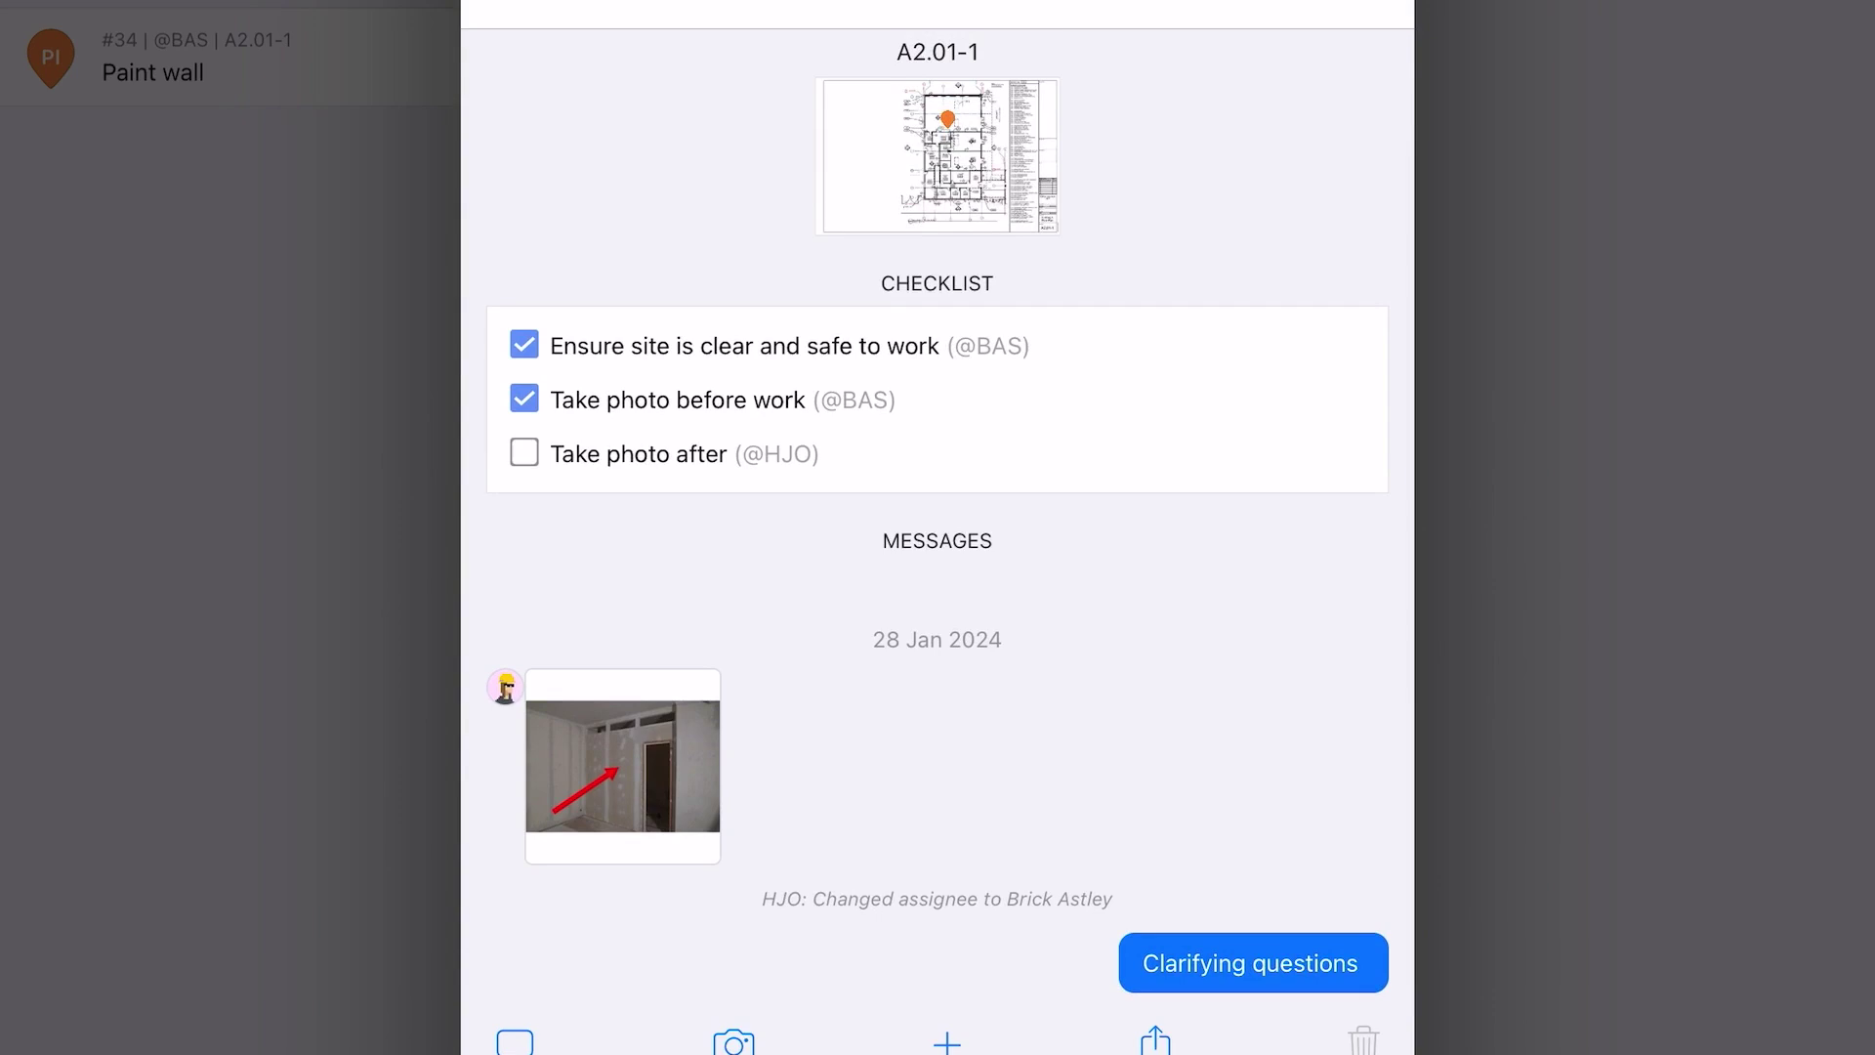
click(734, 1041)
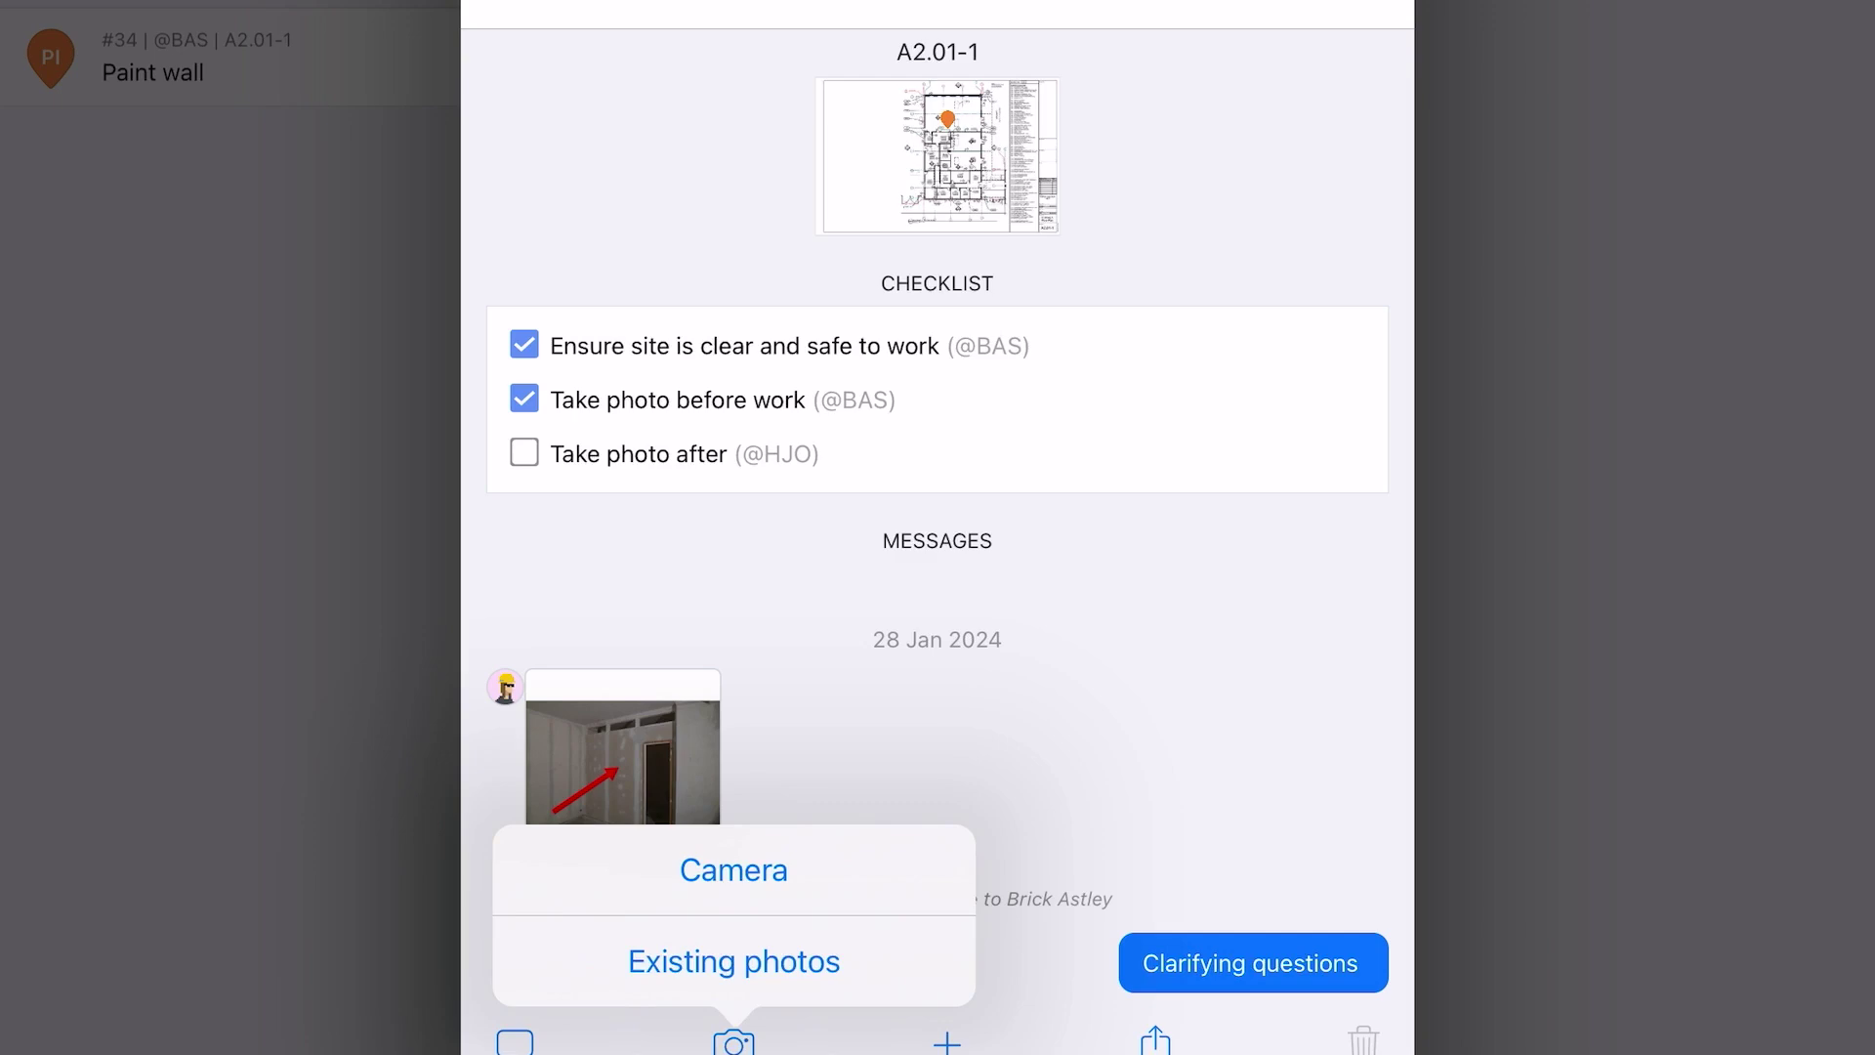
Take two new wall photos with the camera and post them to the Paint wall task.
click(733, 869)
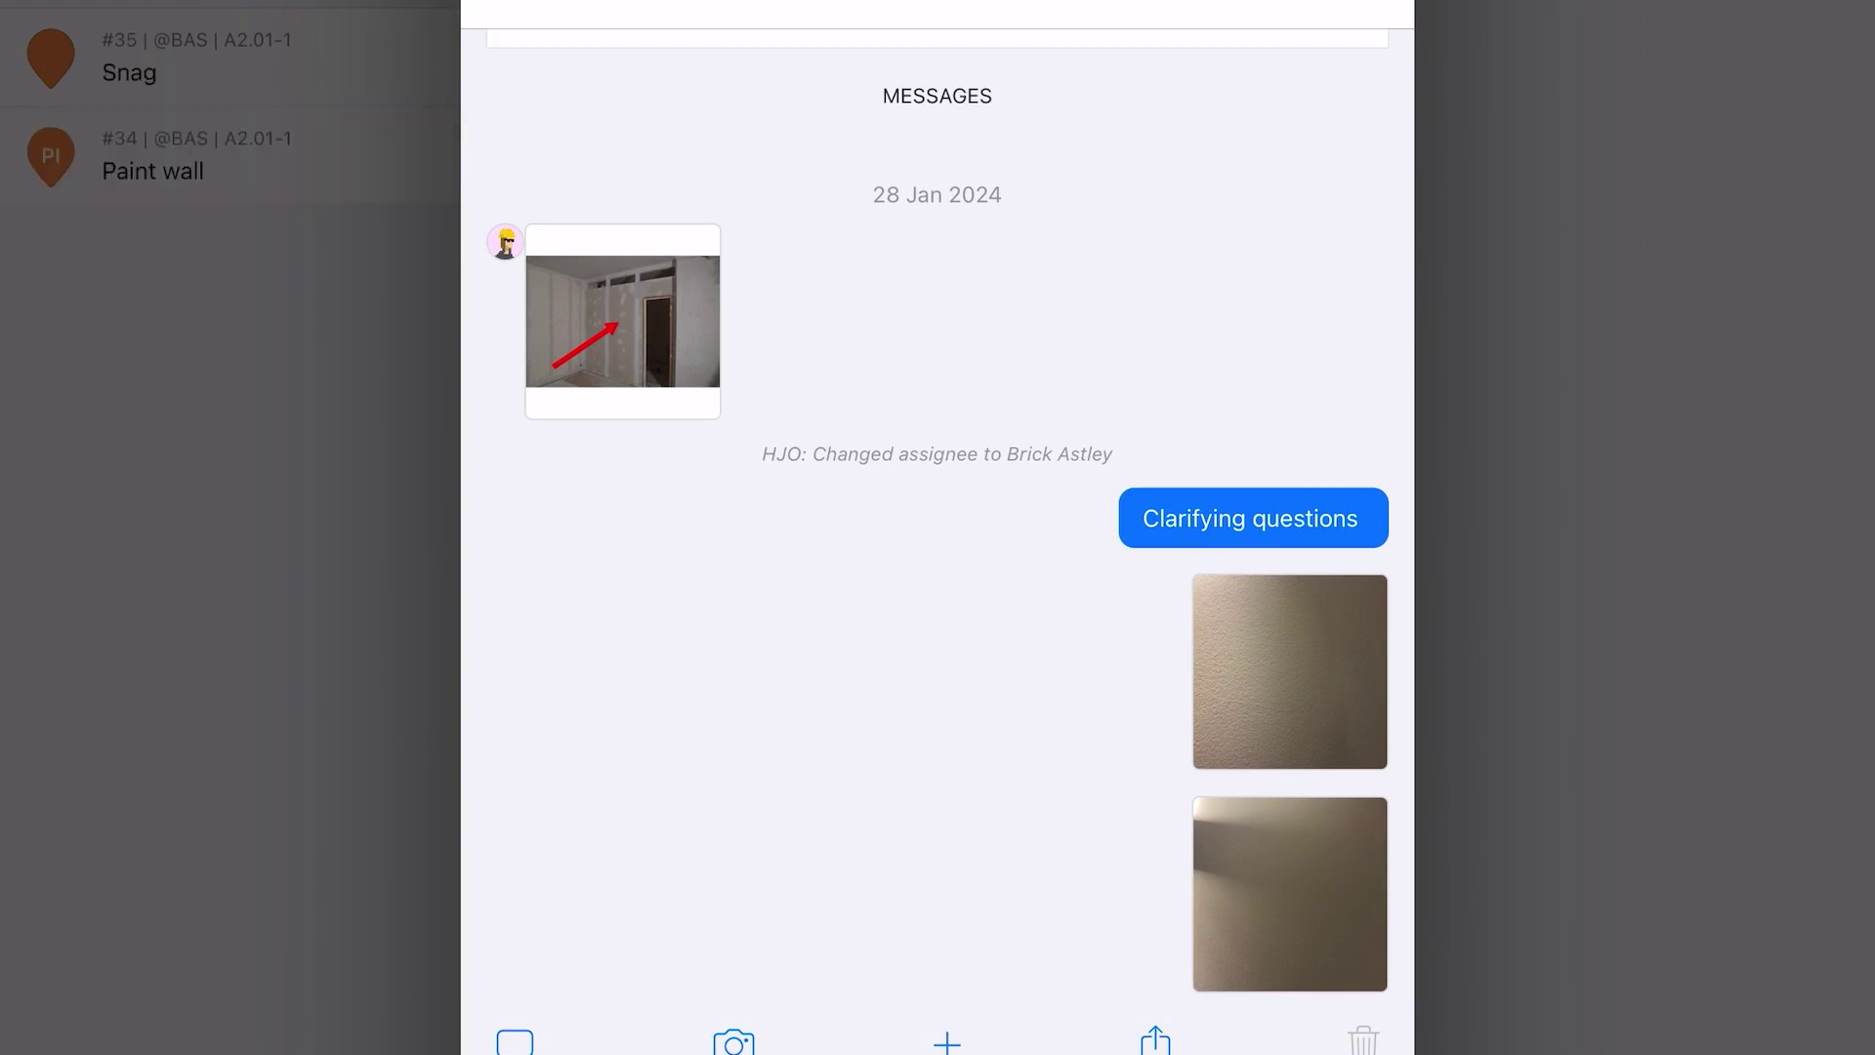
scroll(938, 528, up, 3)
scroll(938, 527, down, 5)
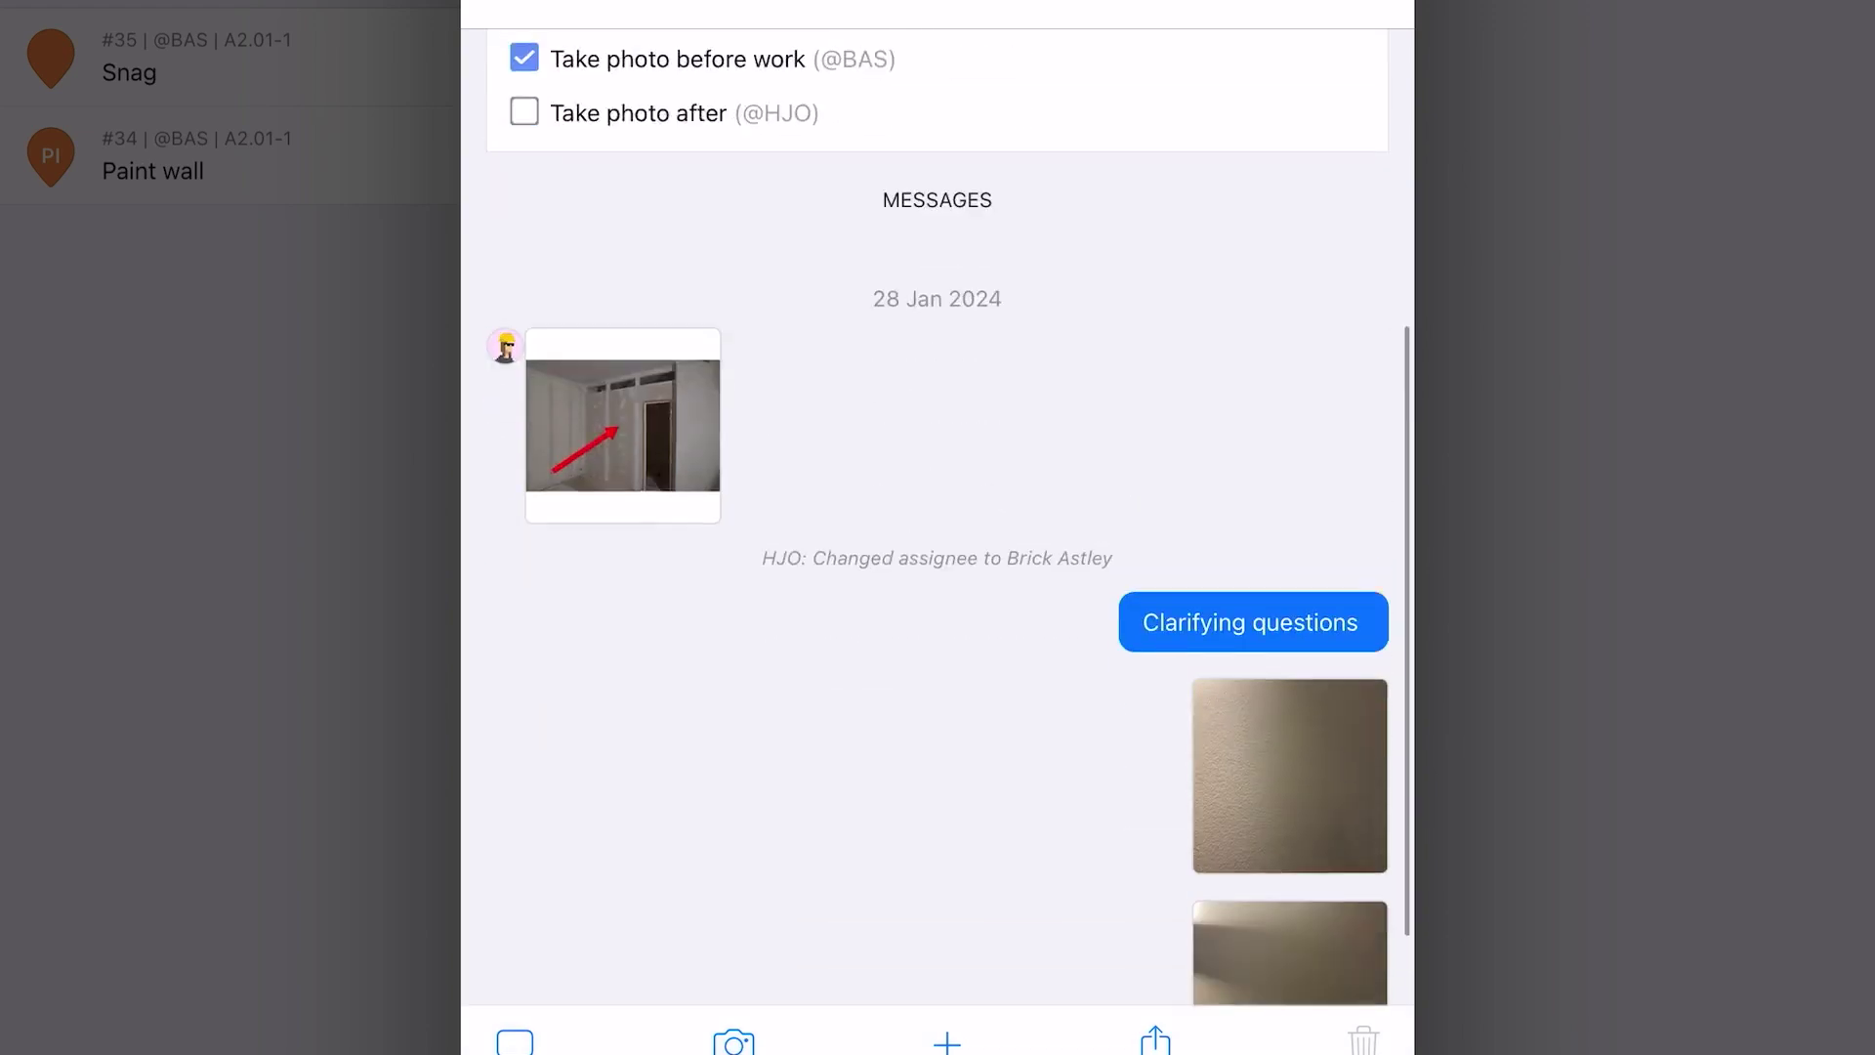
scroll(938, 527, up, 5)
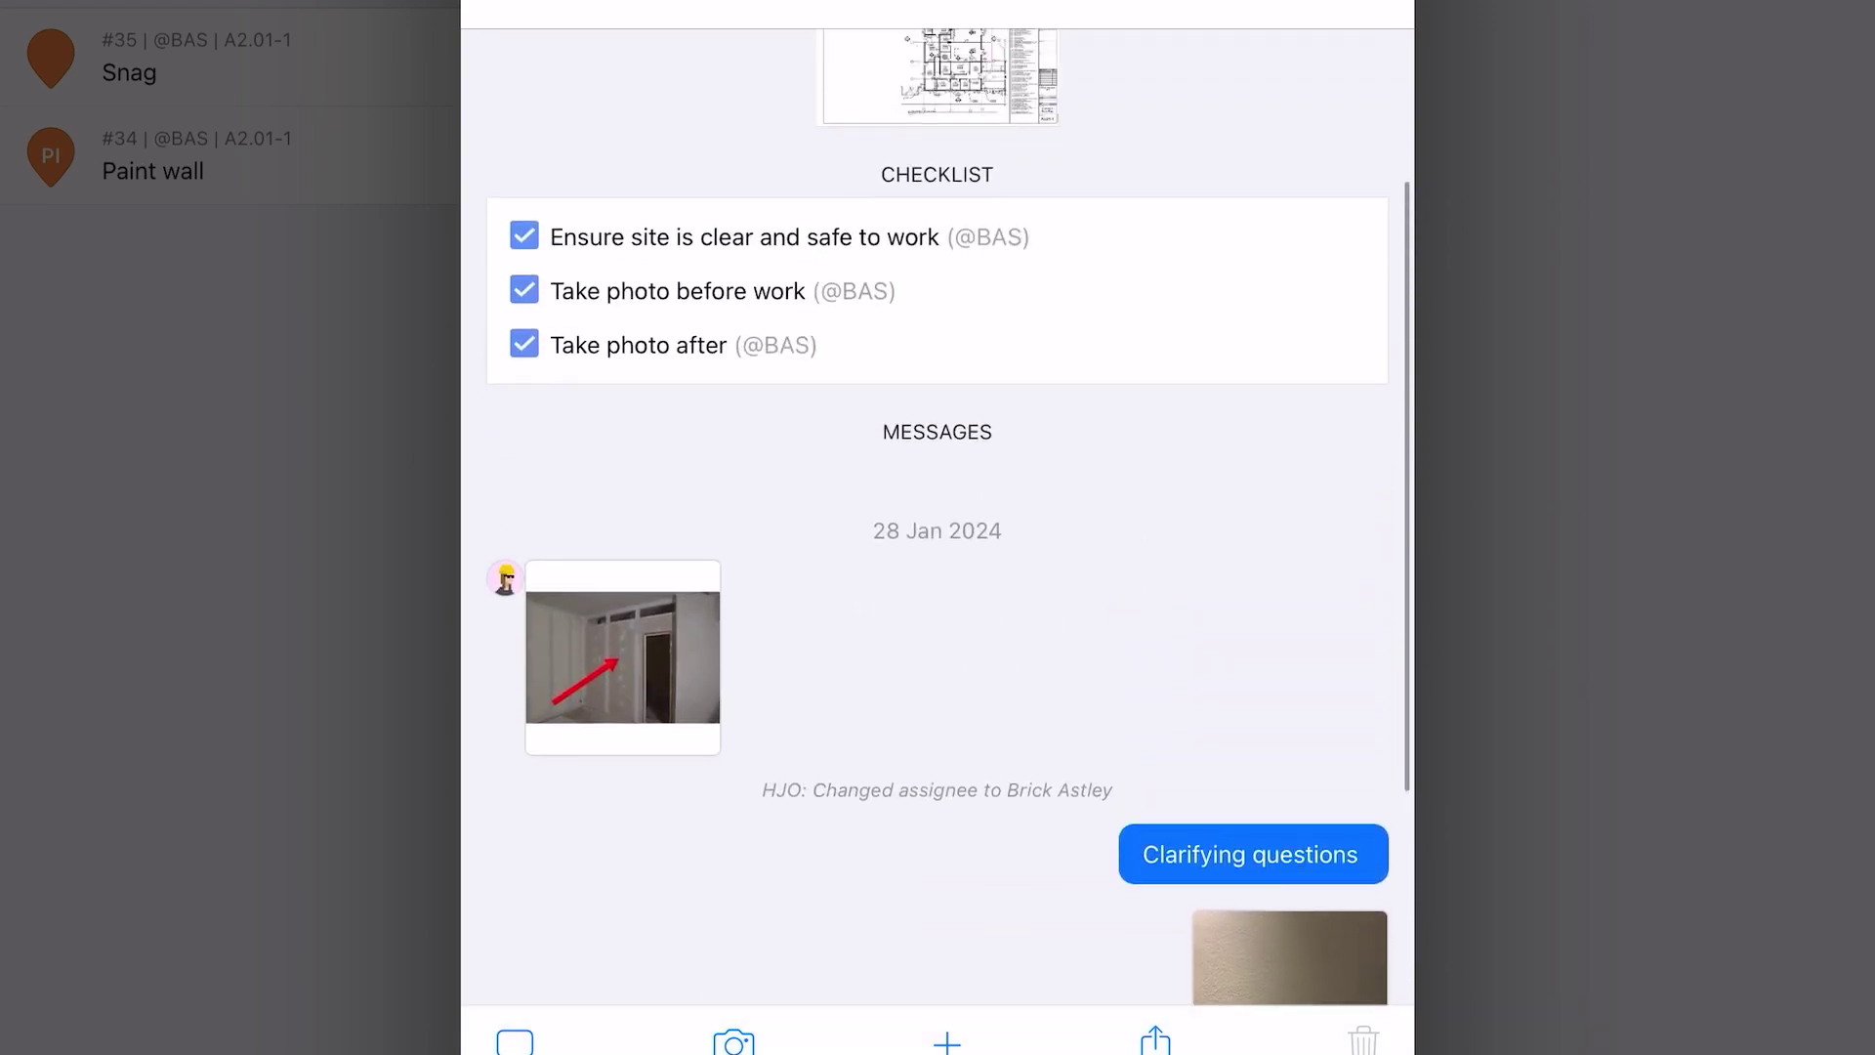
scroll(938, 528, down, 4)
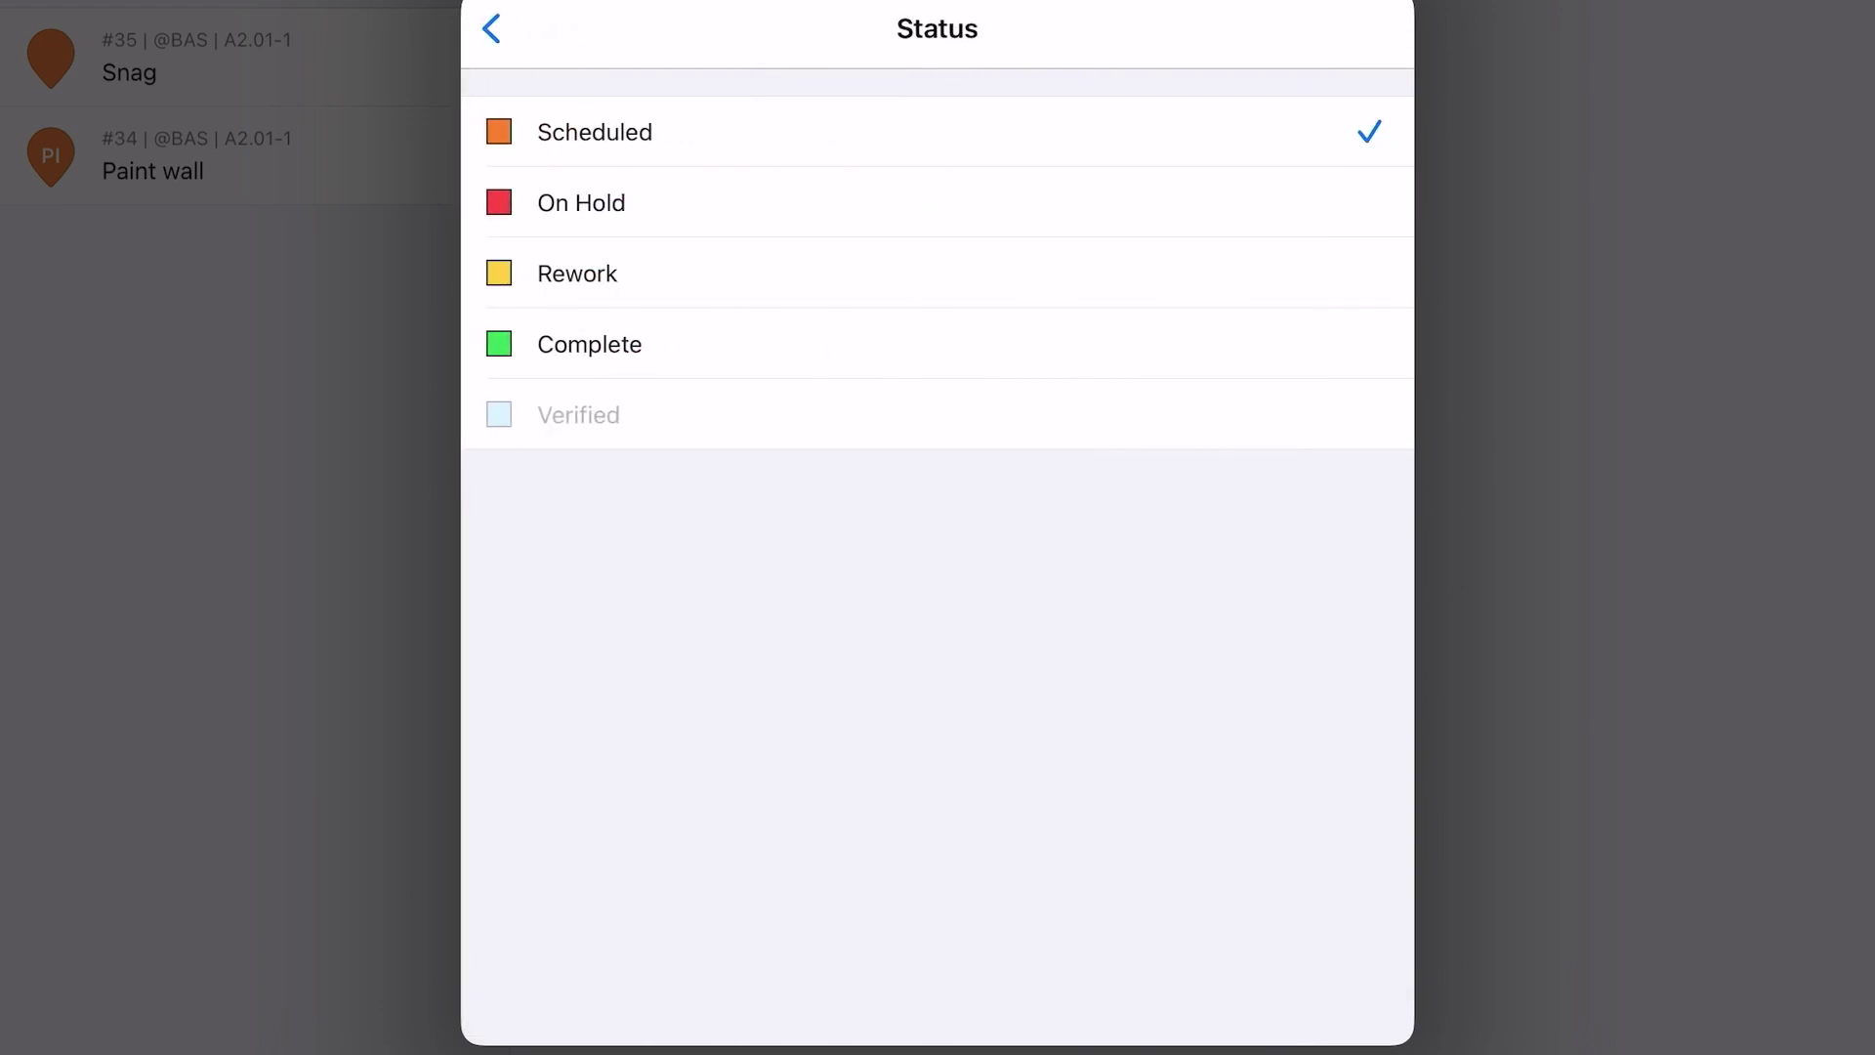
Set the Paint wall task's status to Complete and return to its details.
click(589, 344)
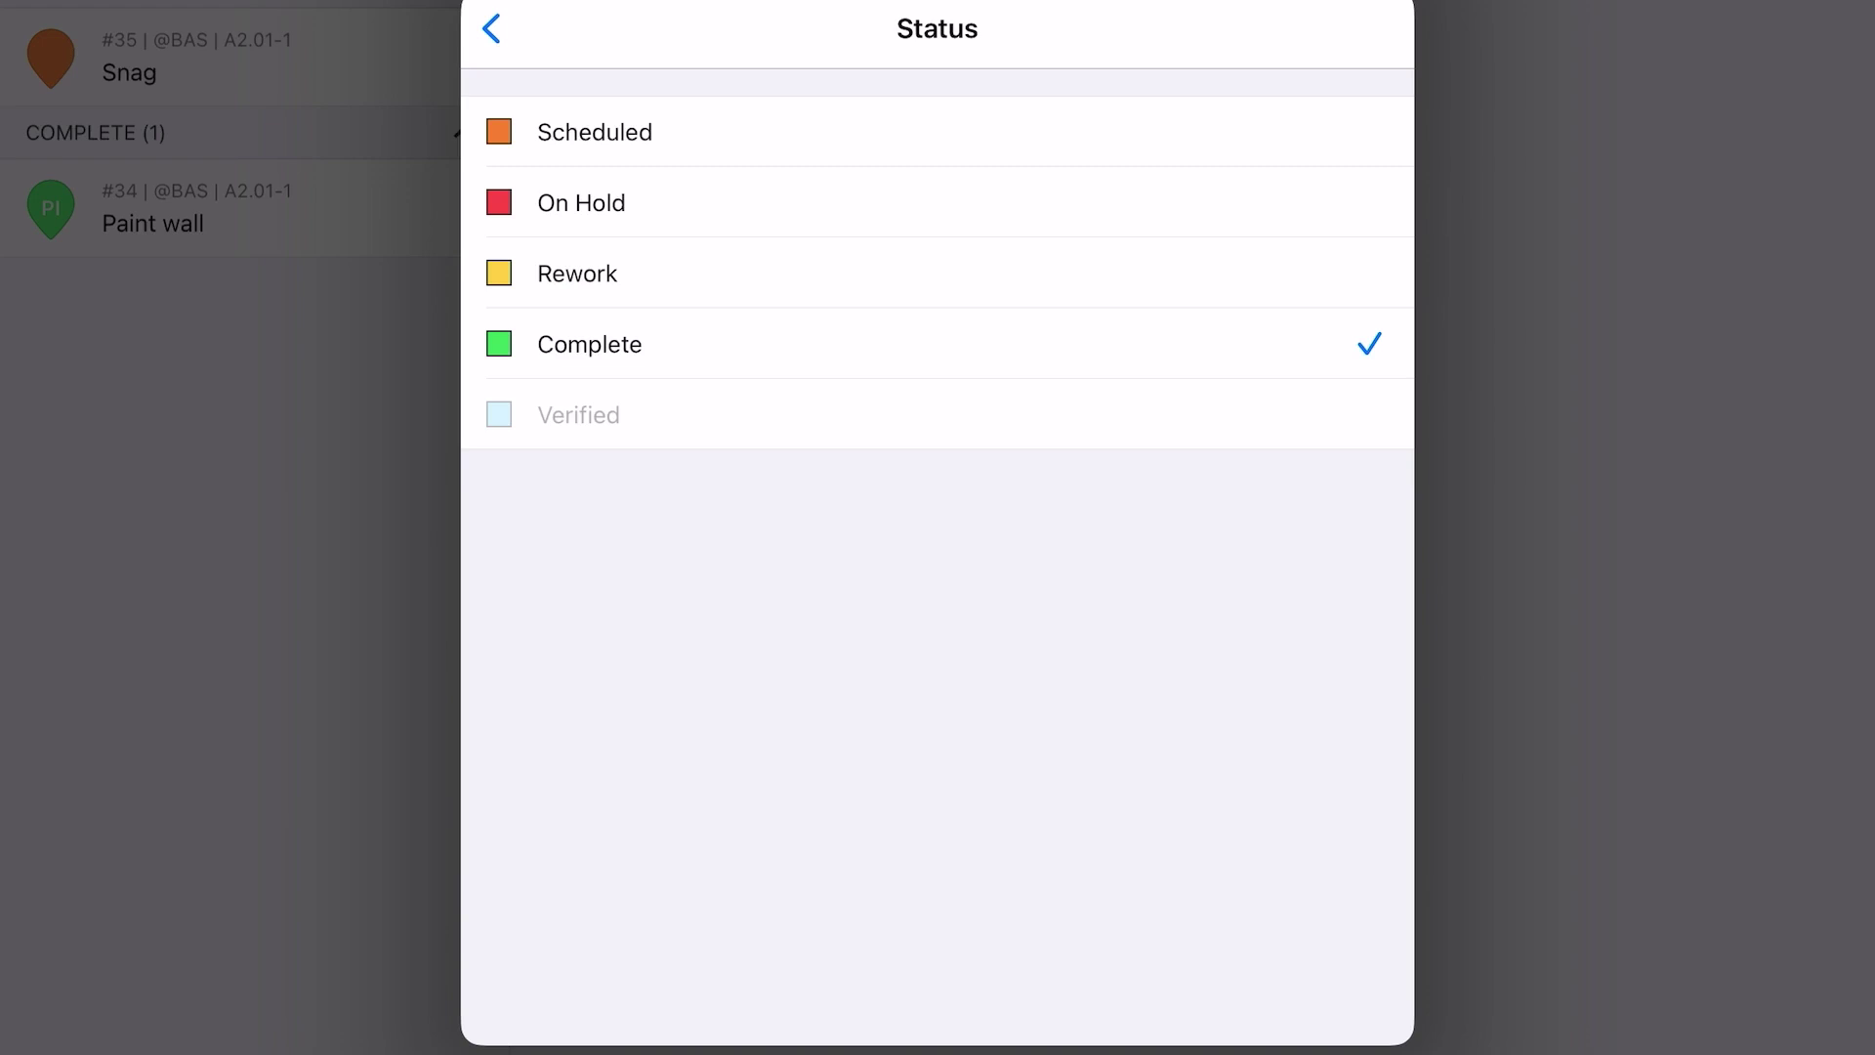
click(594, 132)
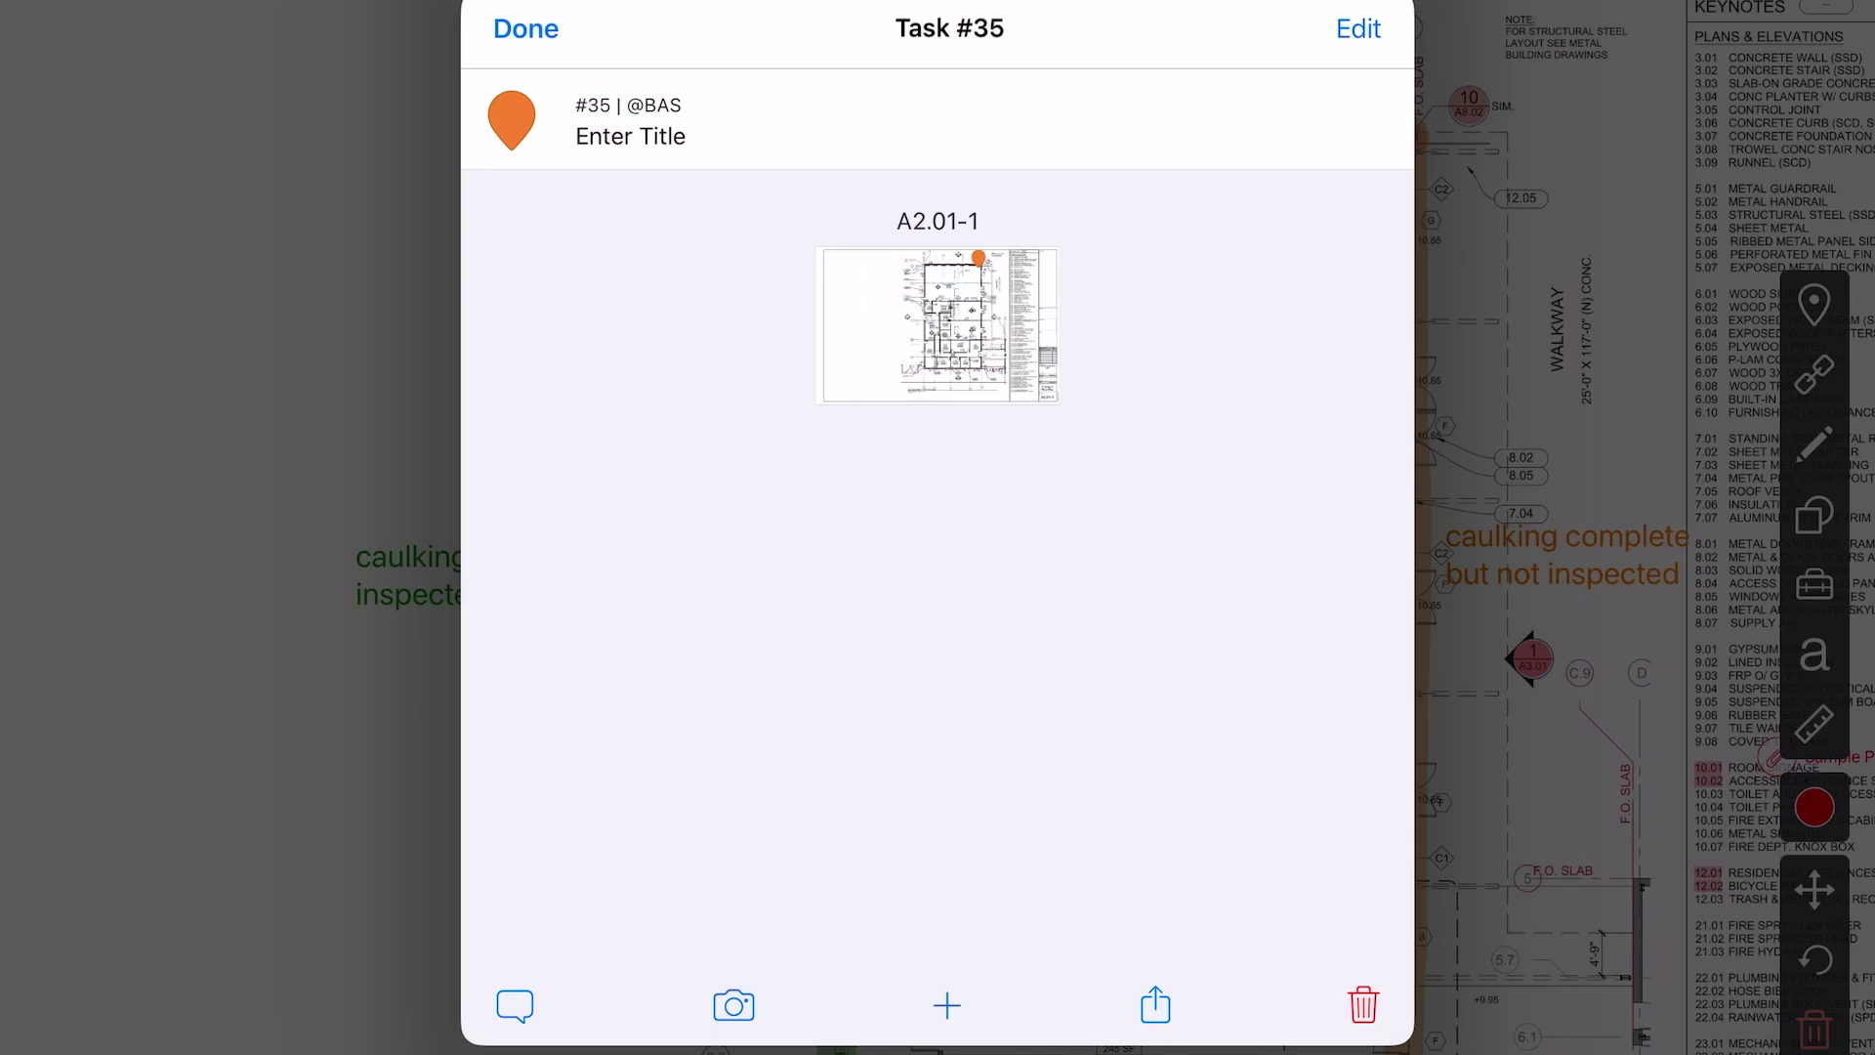
Title the new task #35 'Snag'.
click(630, 135)
text(Sn)
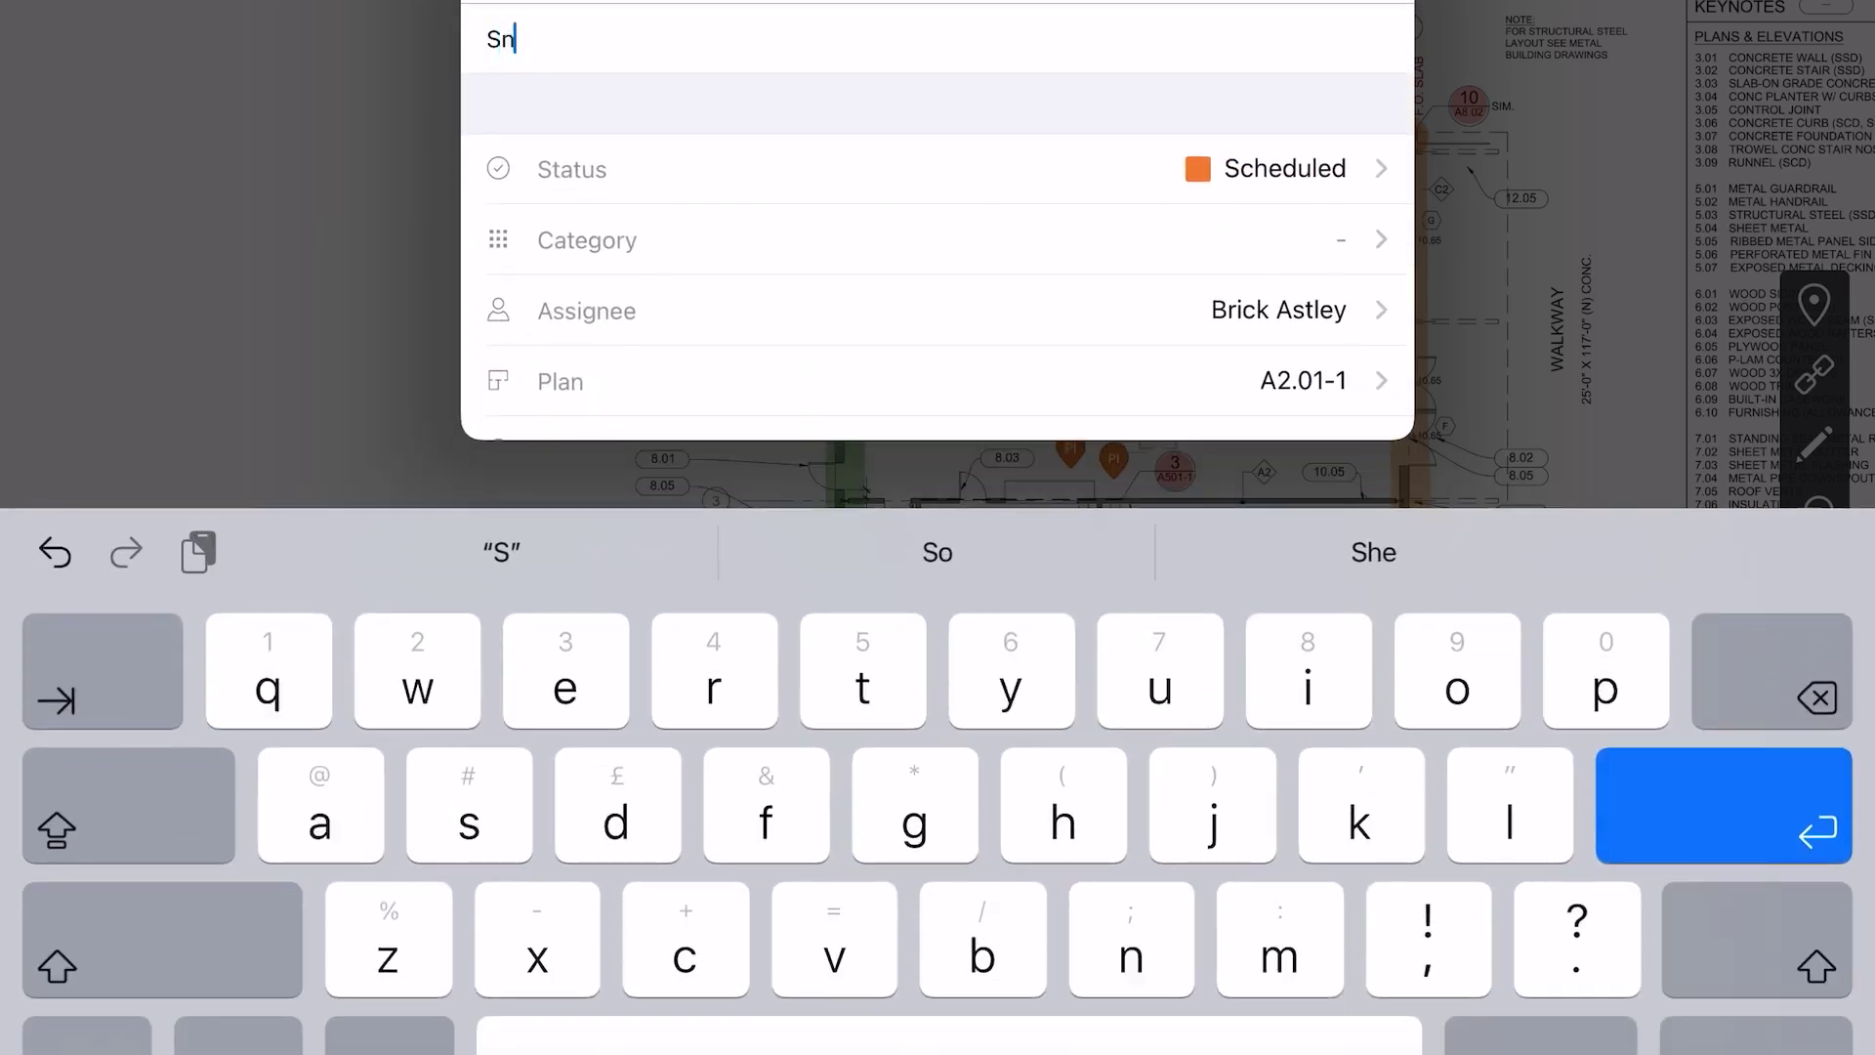
text(ag)
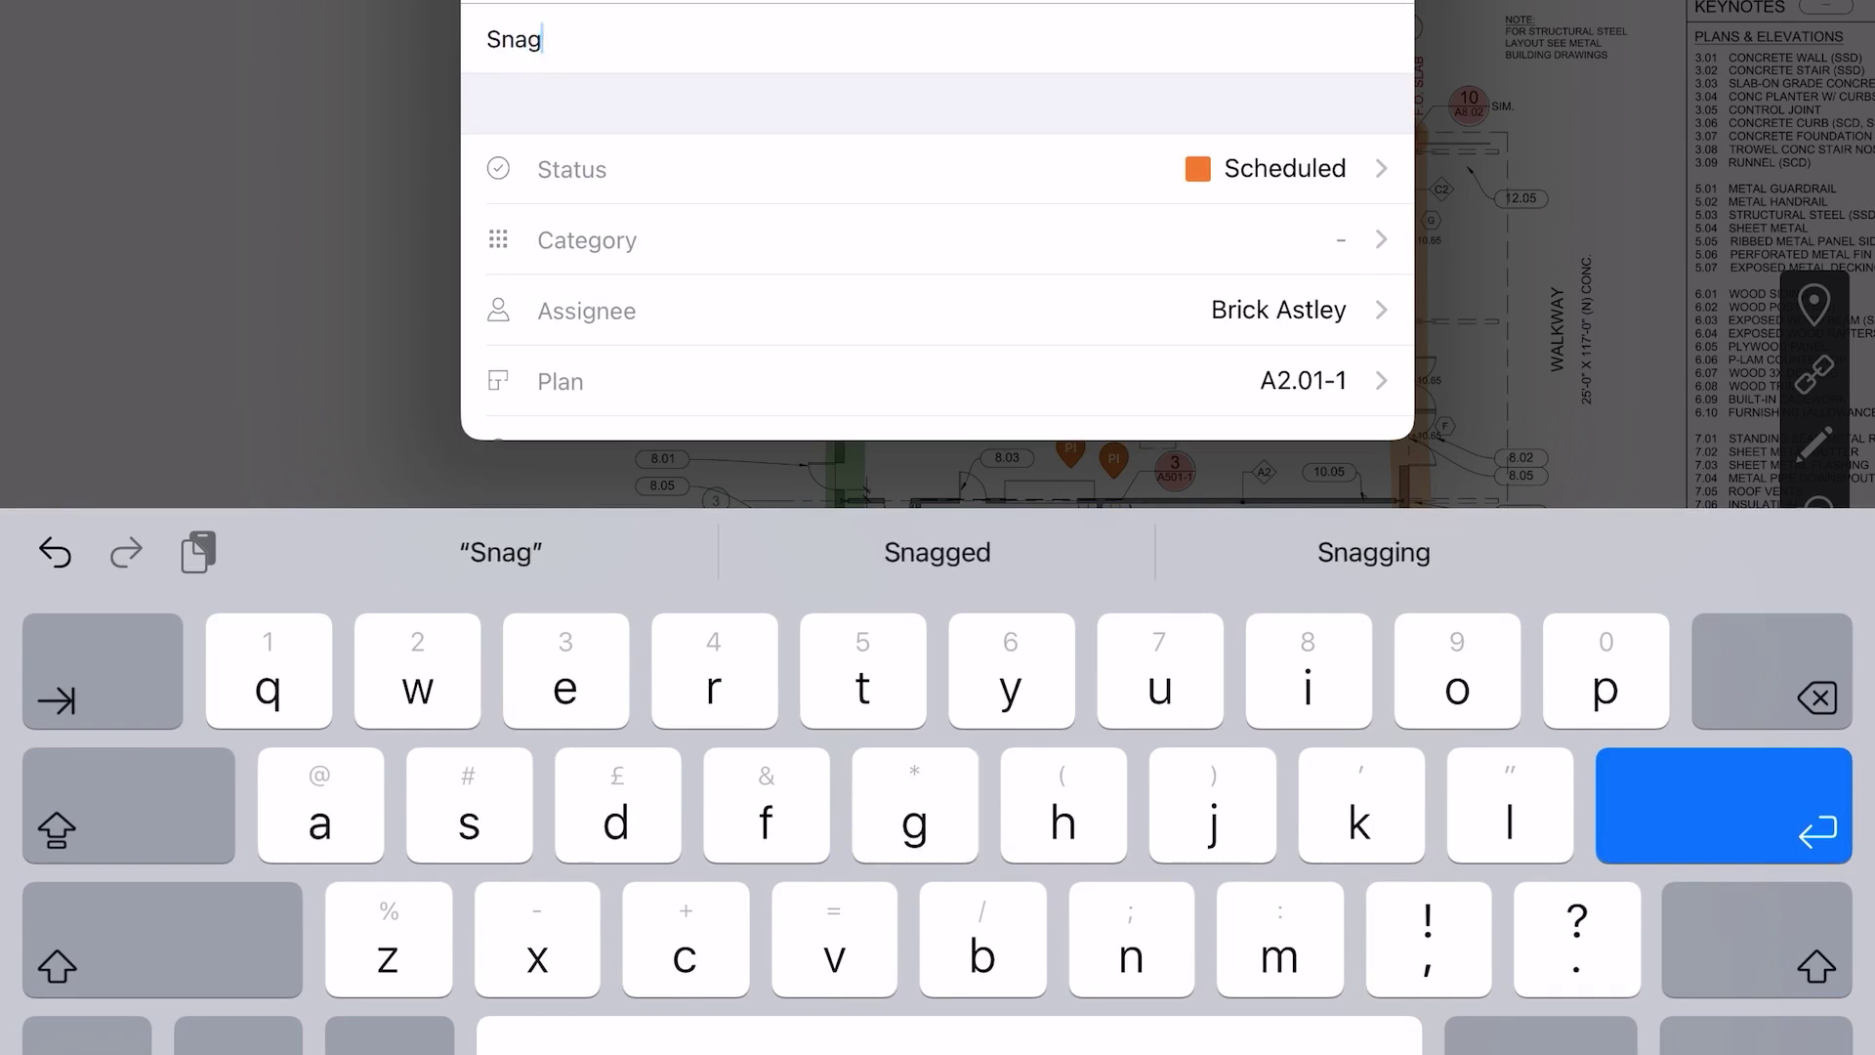
key(Return)
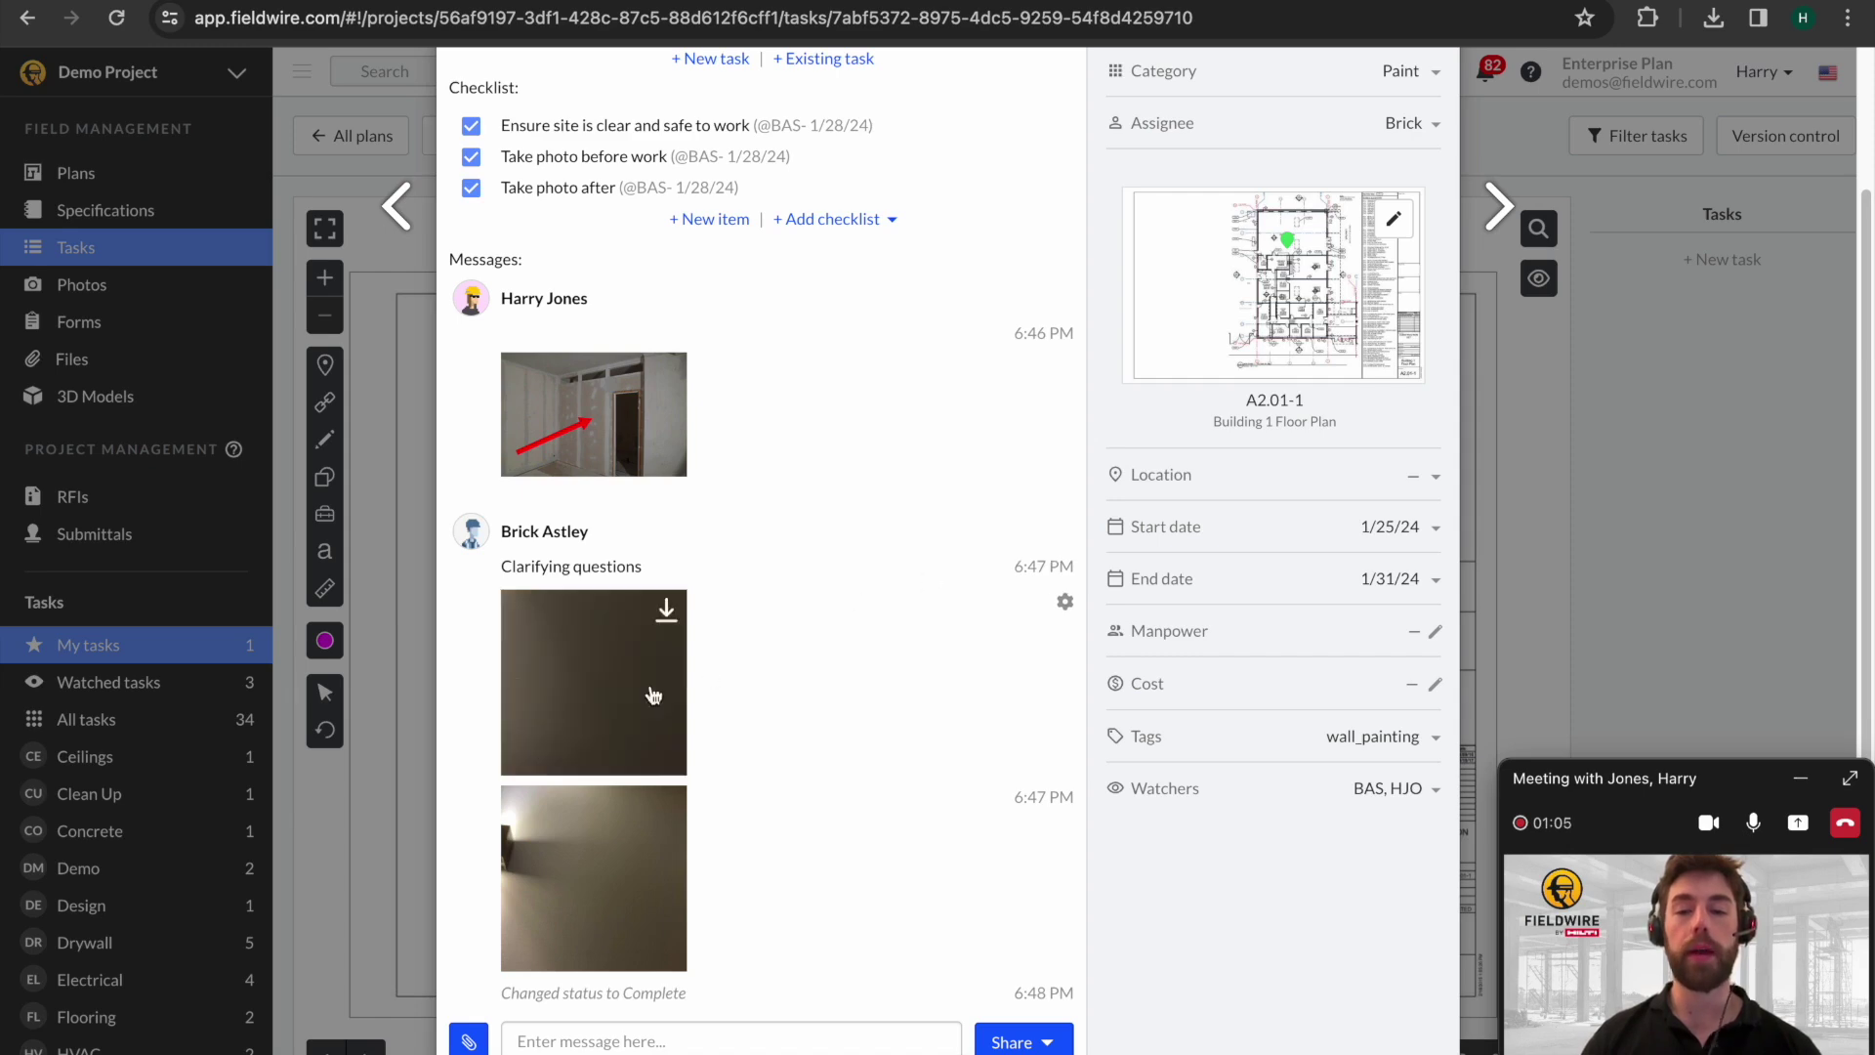
View Brick's second photo at full size, then close the viewer.
click(615, 710)
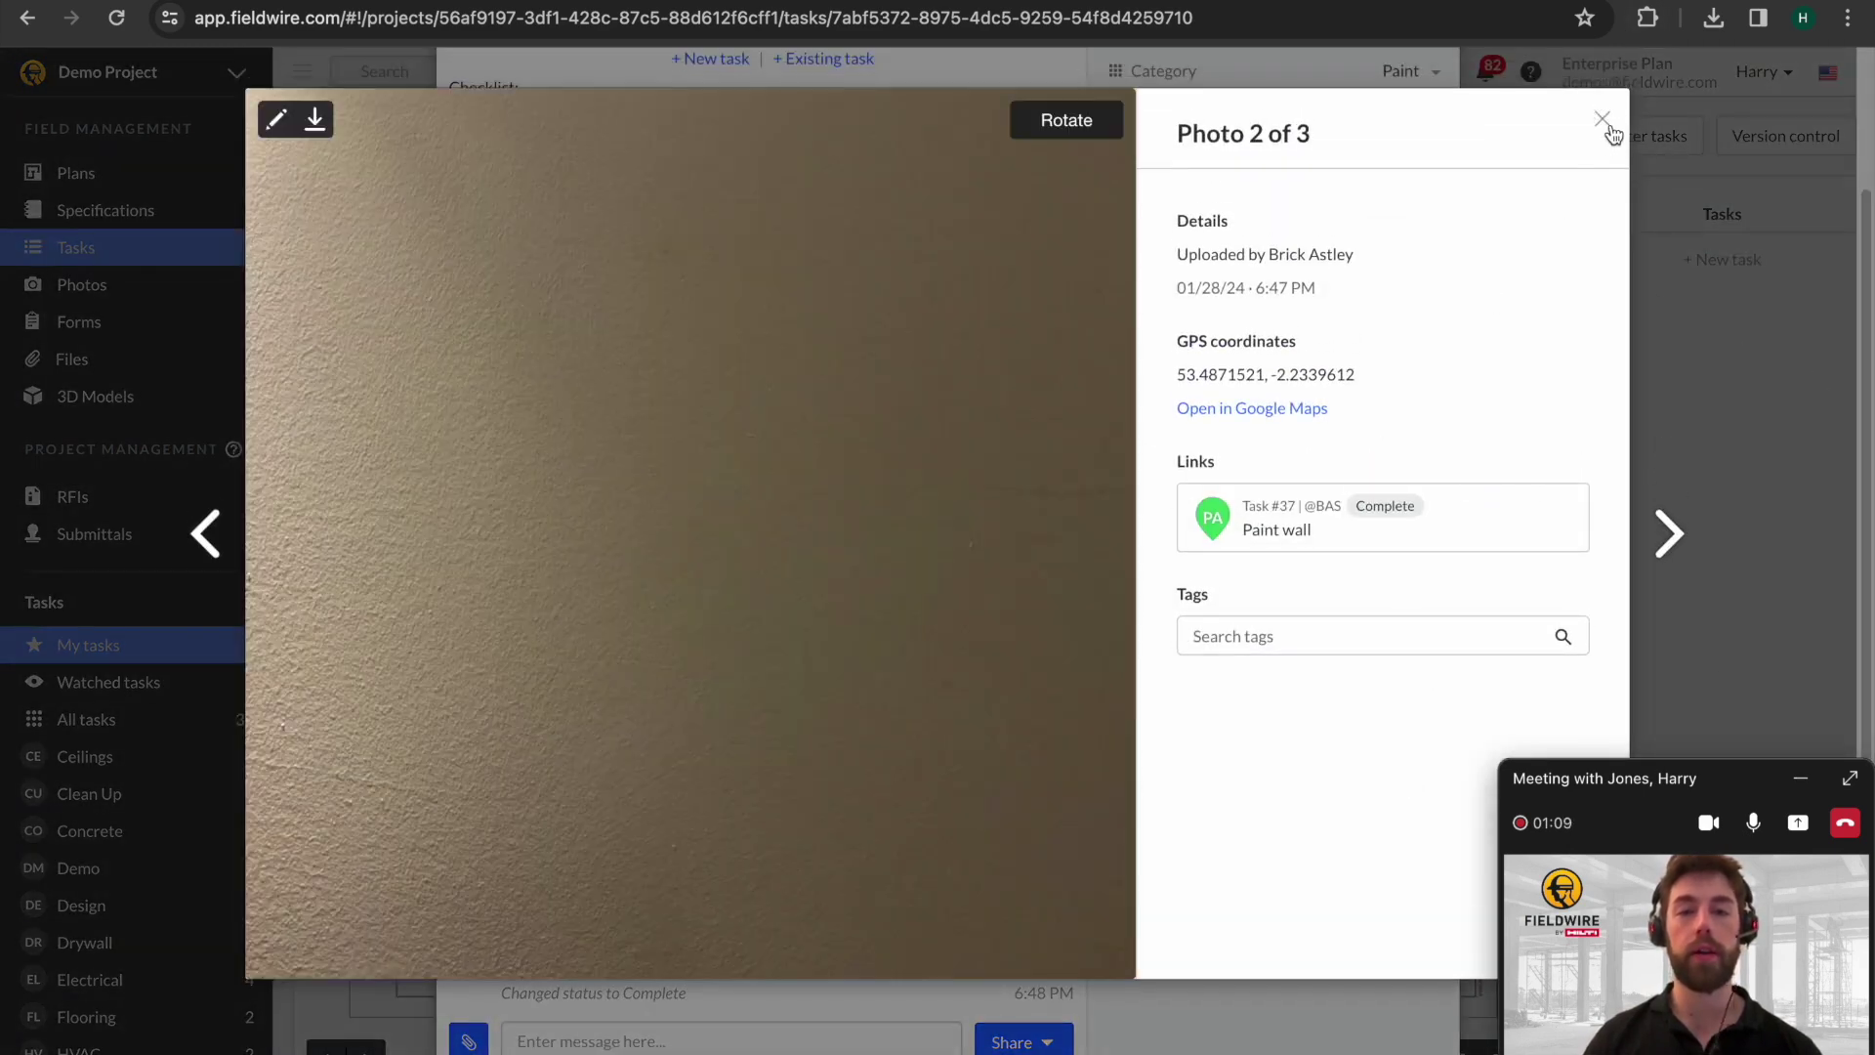
click(1607, 125)
scroll(890, 650, up, 3)
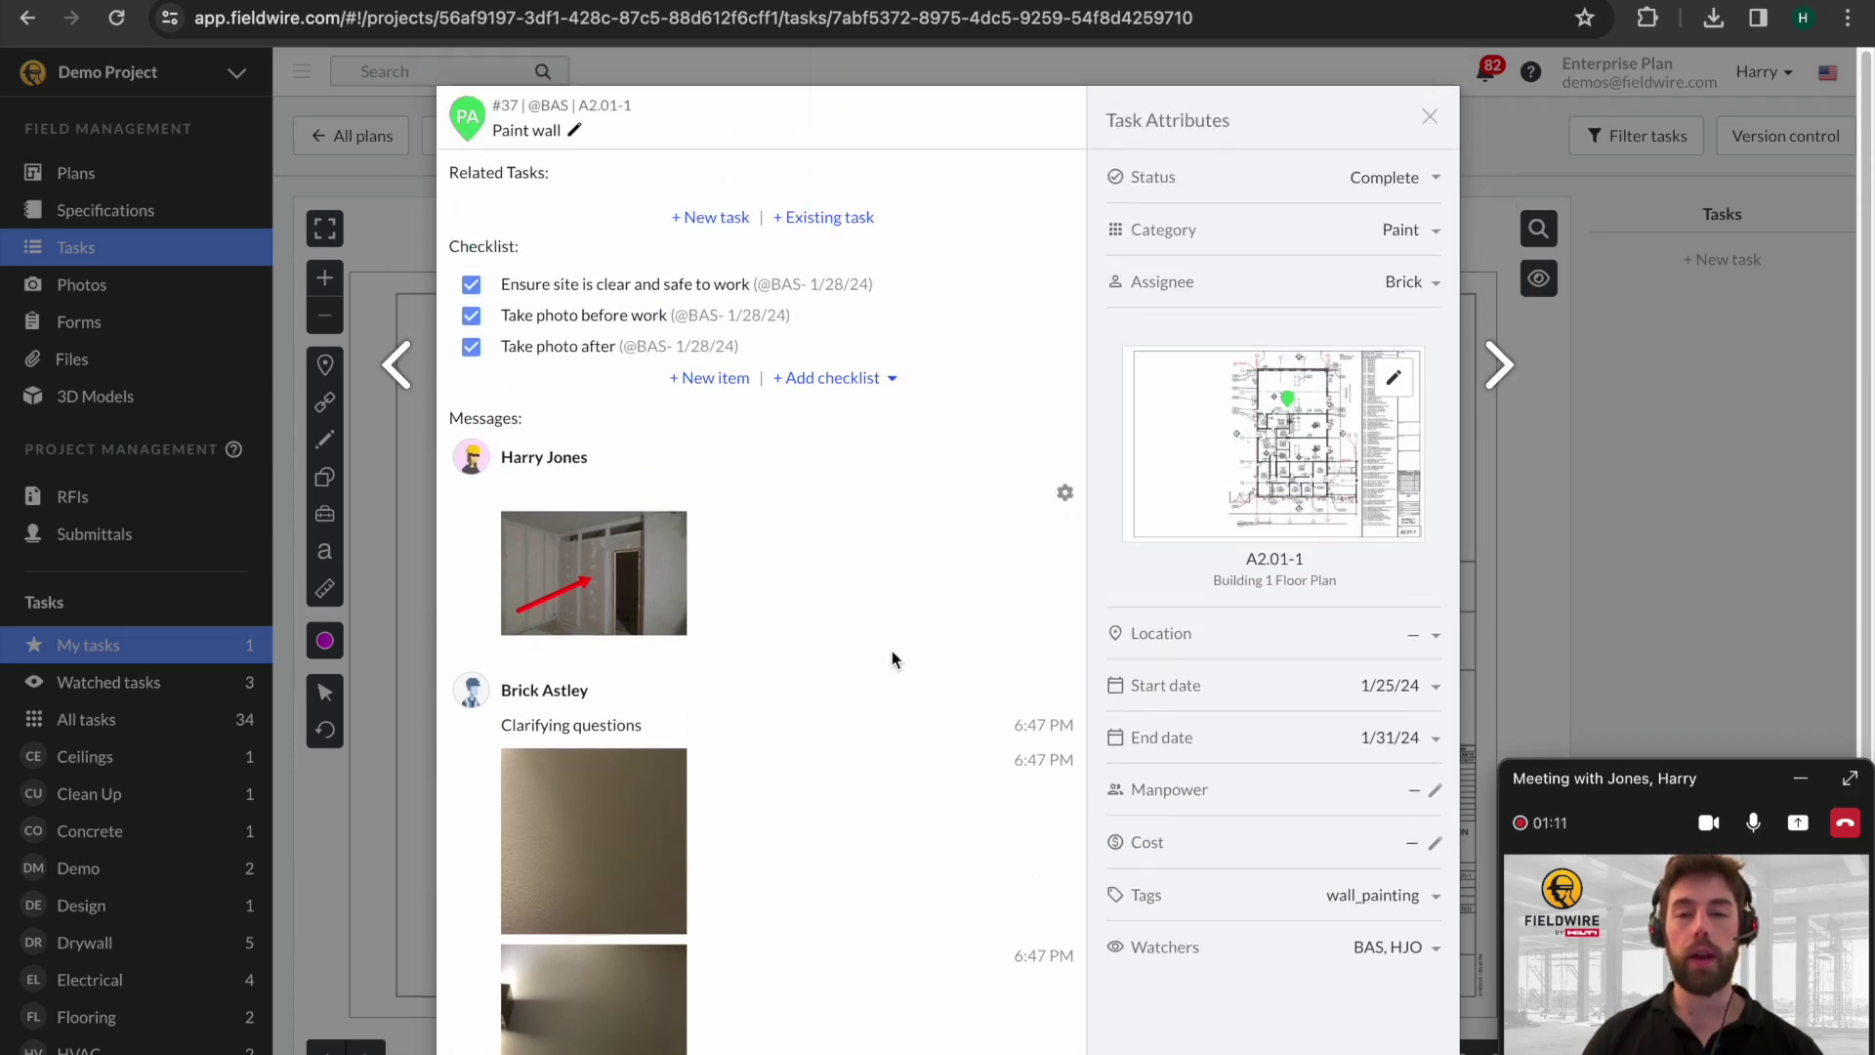
scroll(904, 636, down, 1)
scroll(1071, 332, up, 1)
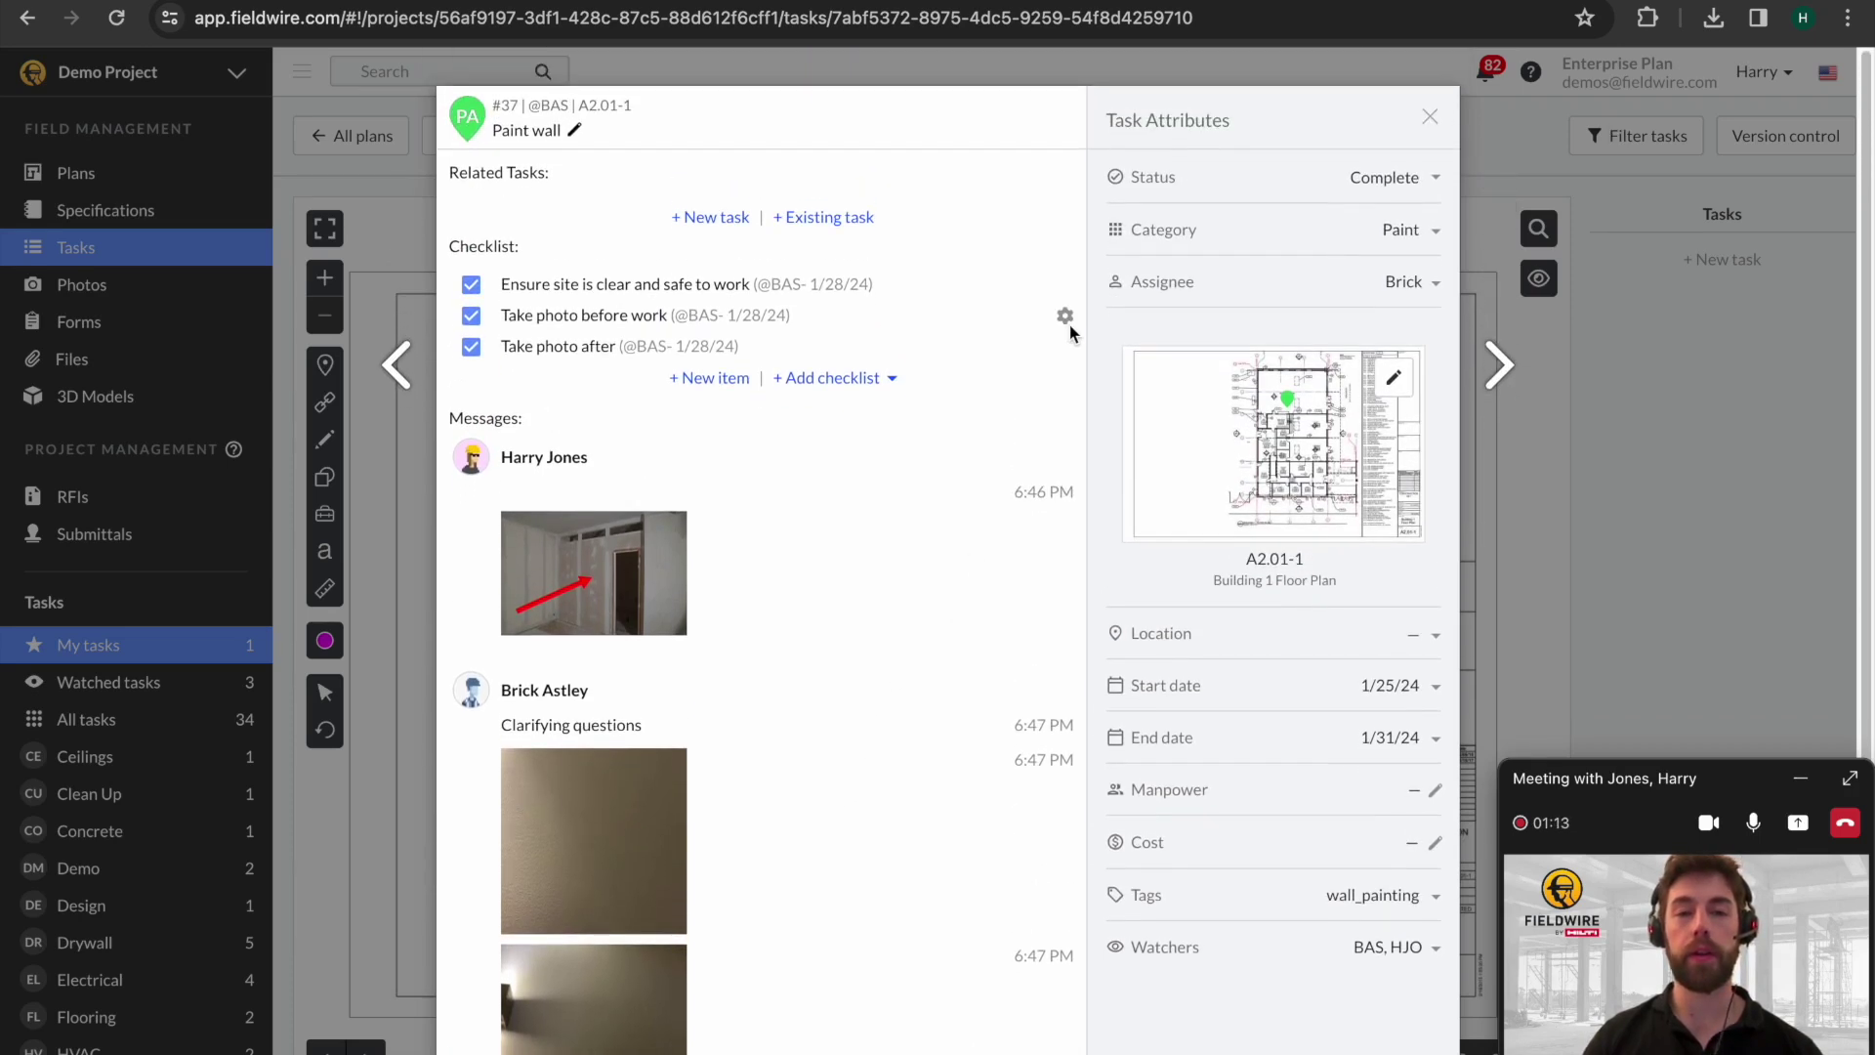
Check the Paint wall task's status list, then close the task.
click(1308, 171)
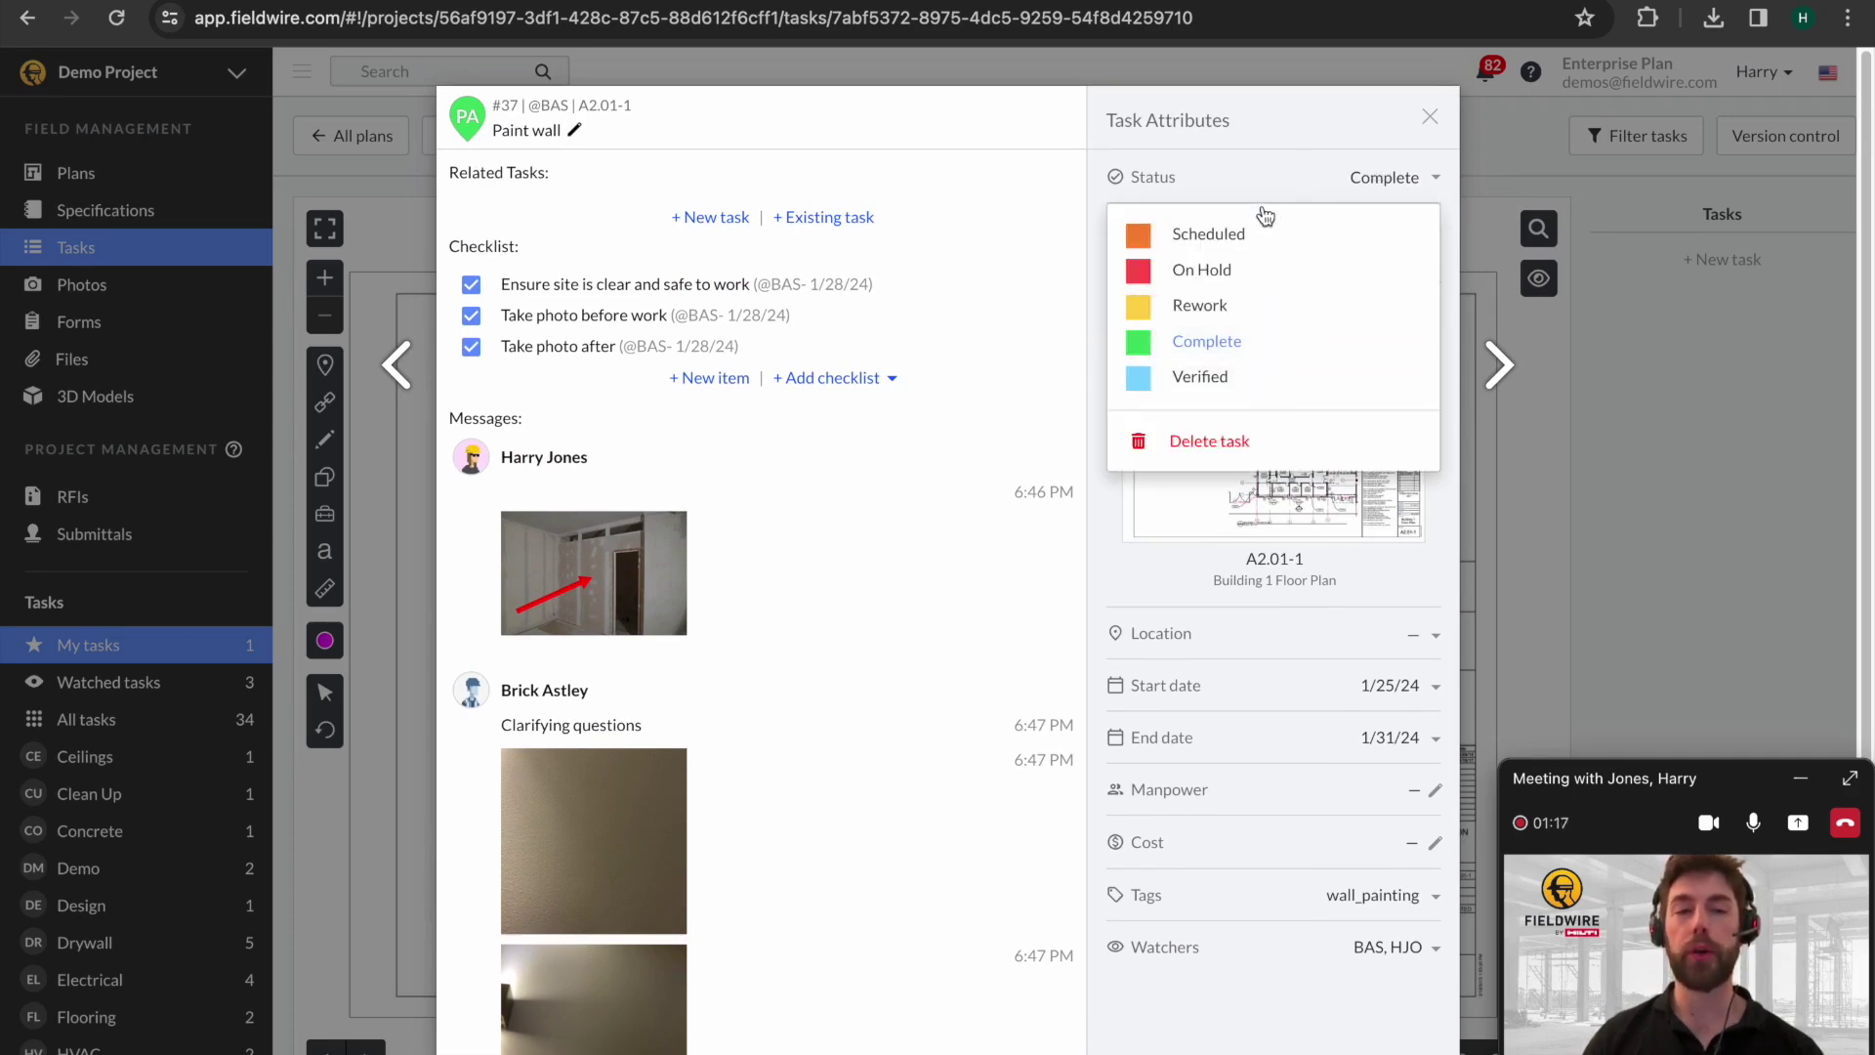
right_click(1382, 115)
click(1321, 97)
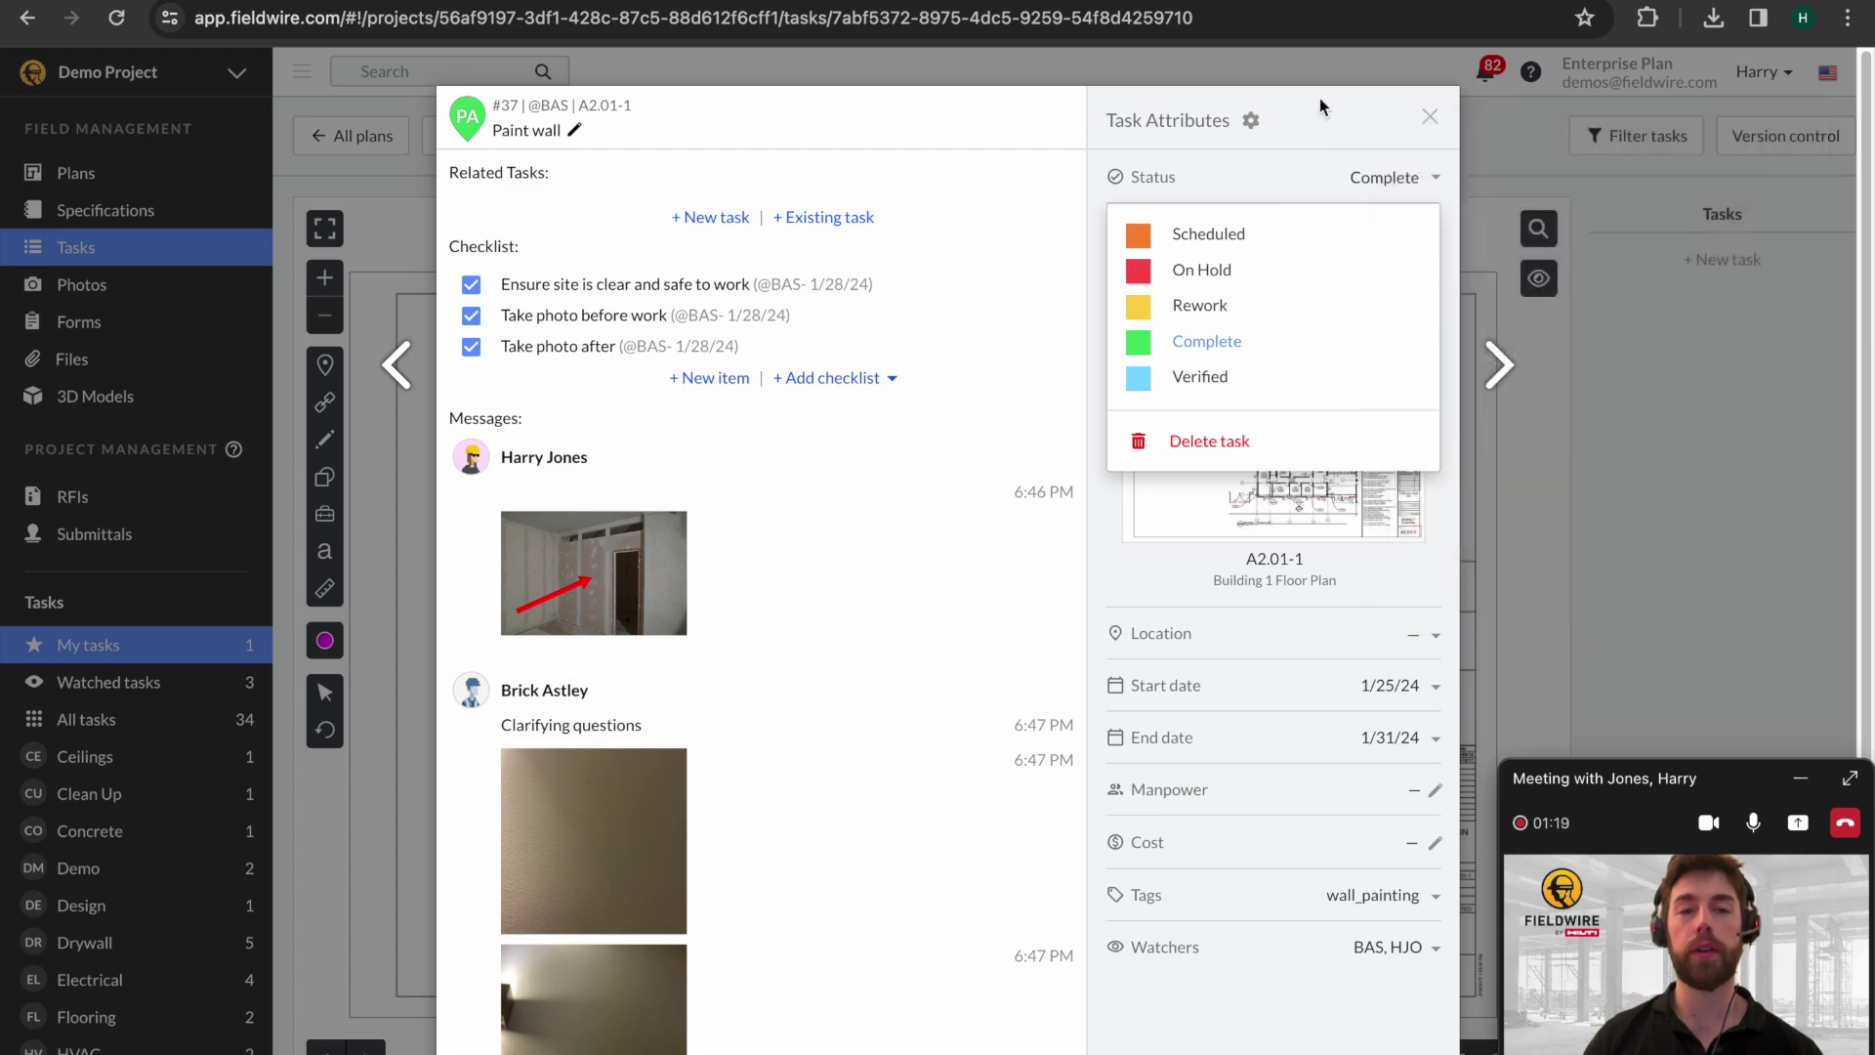
click(1429, 116)
Switch to the All tasks board, inspect task #8, then open Paint wall task #37.
click(154, 250)
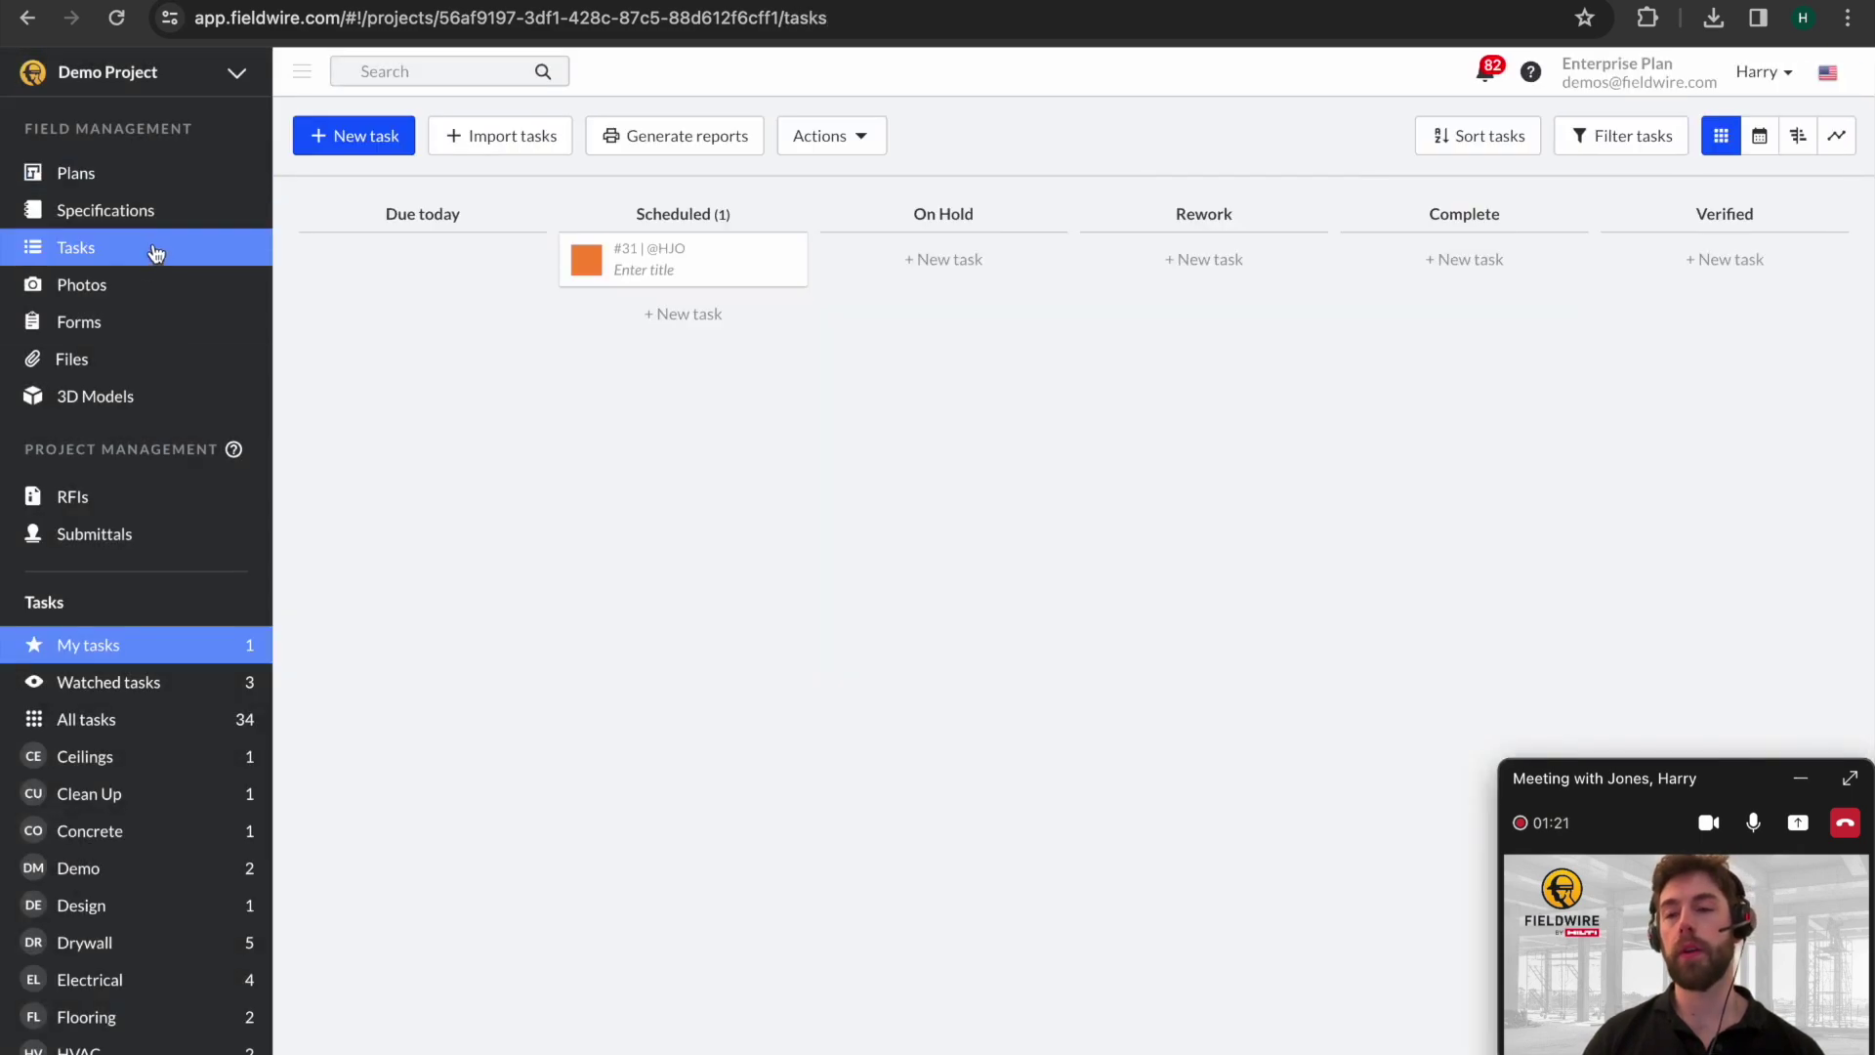
click(150, 740)
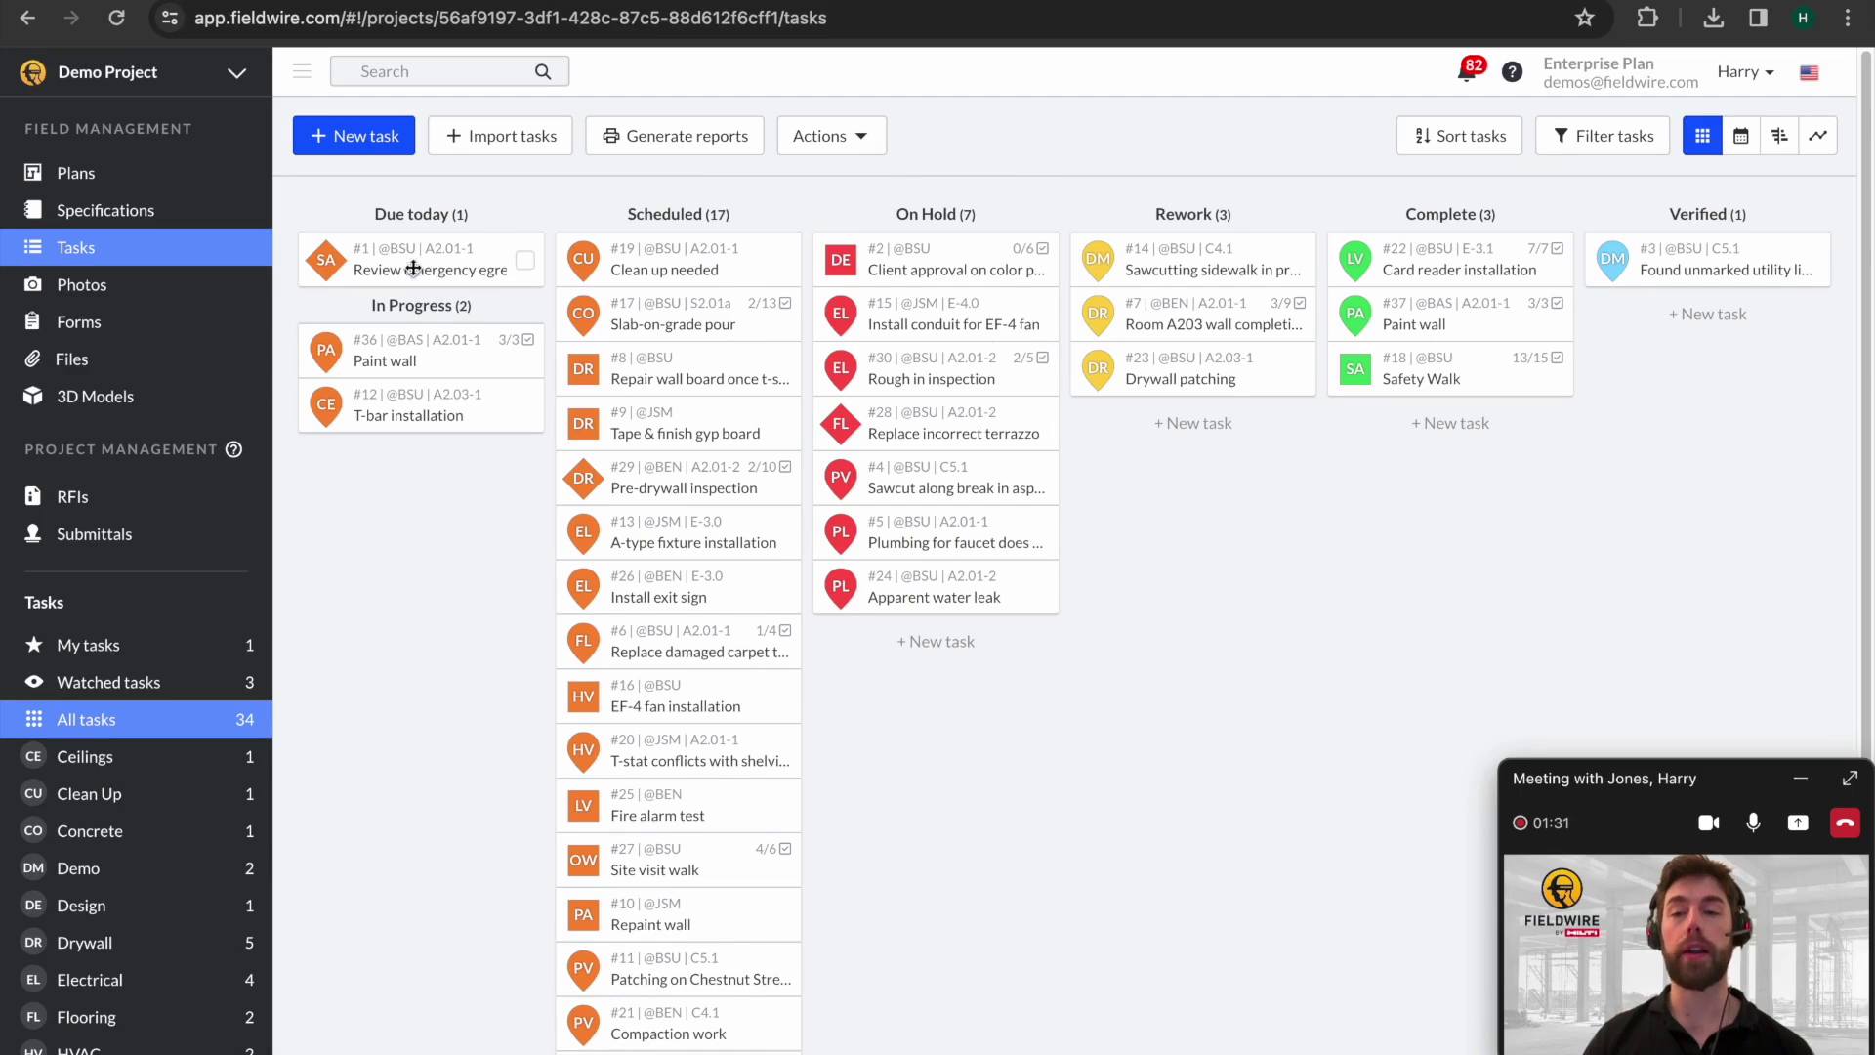
click(738, 389)
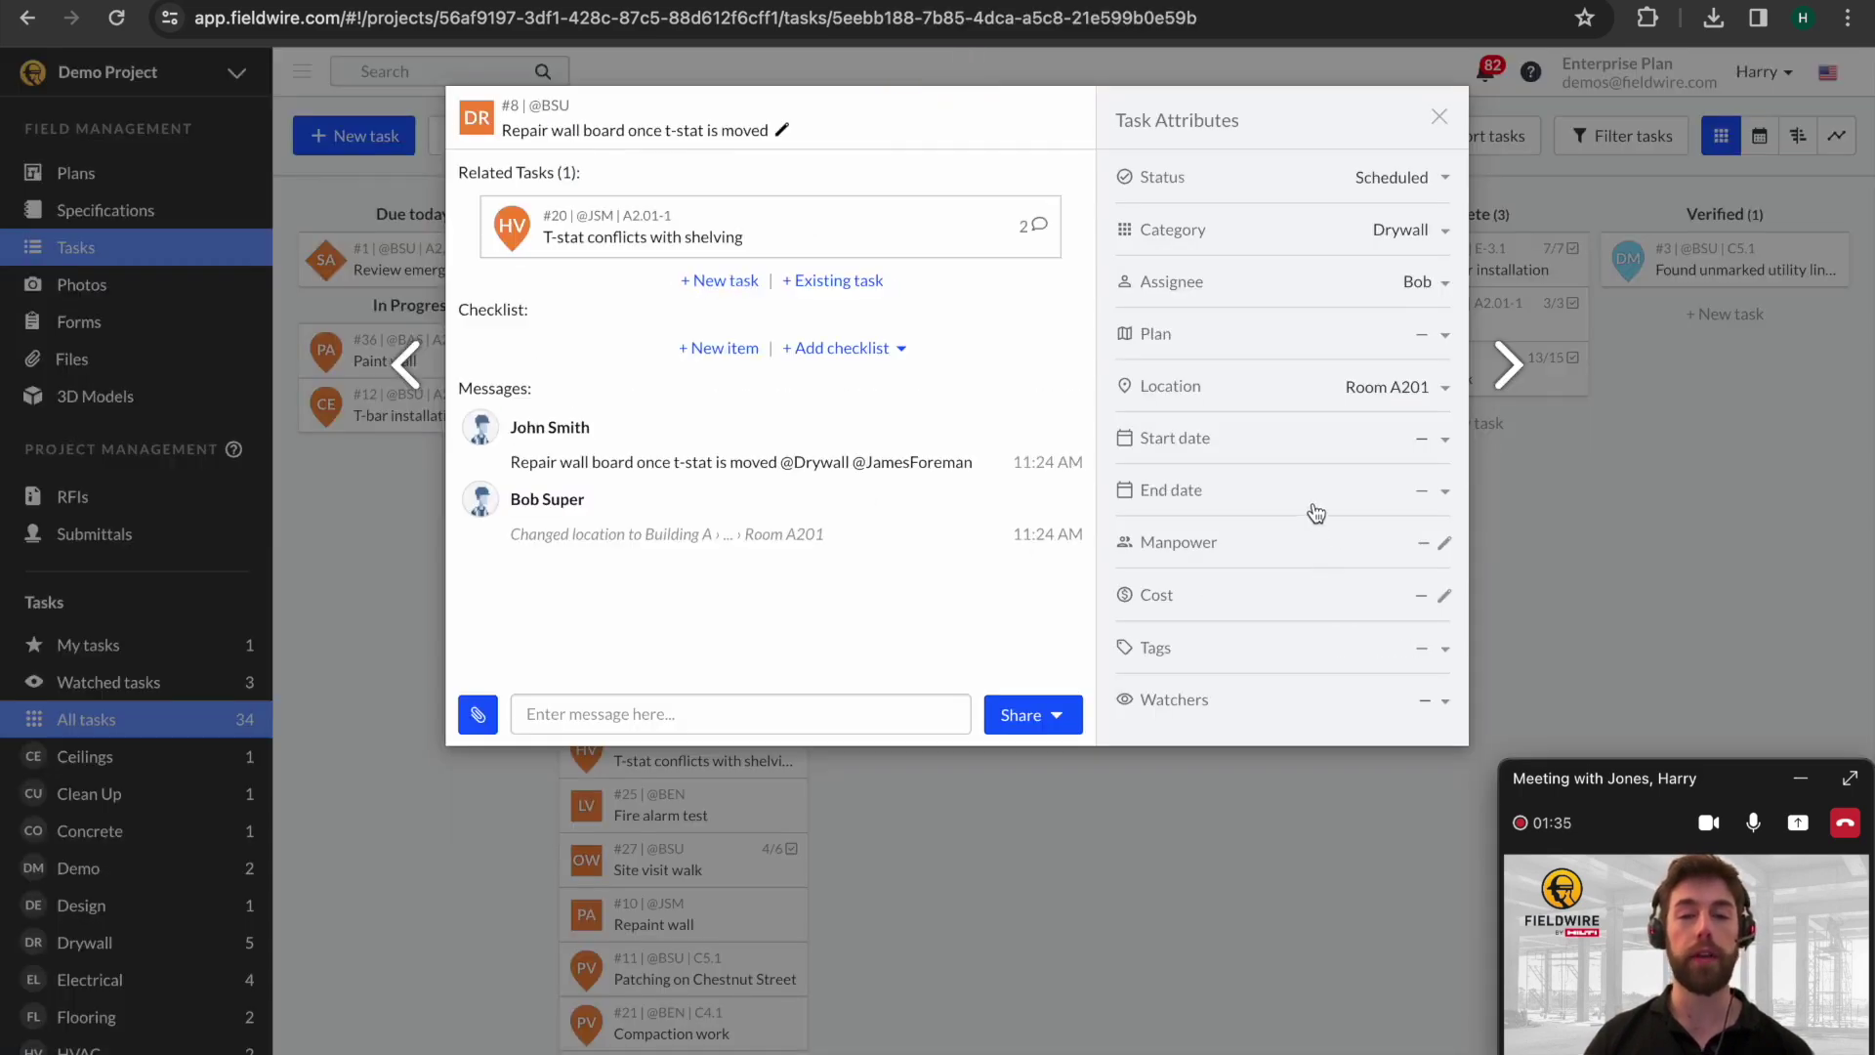
click(1528, 525)
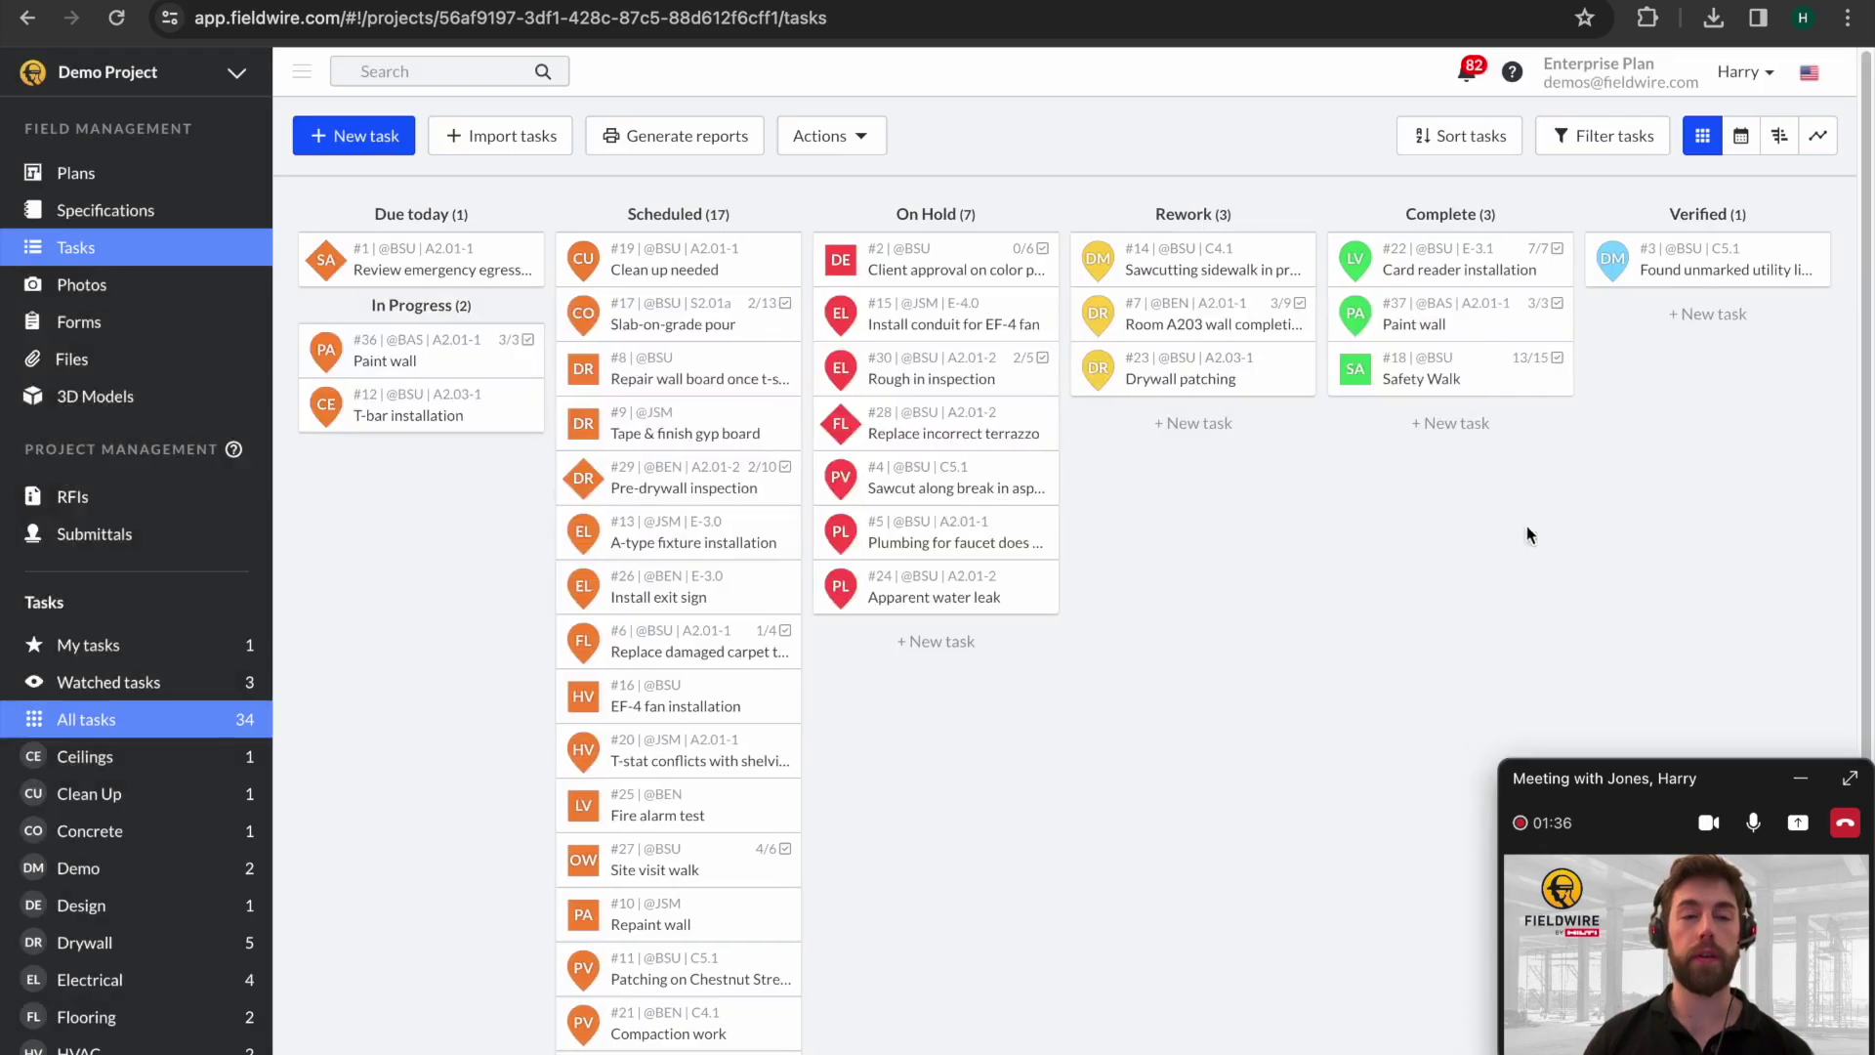
click(1406, 330)
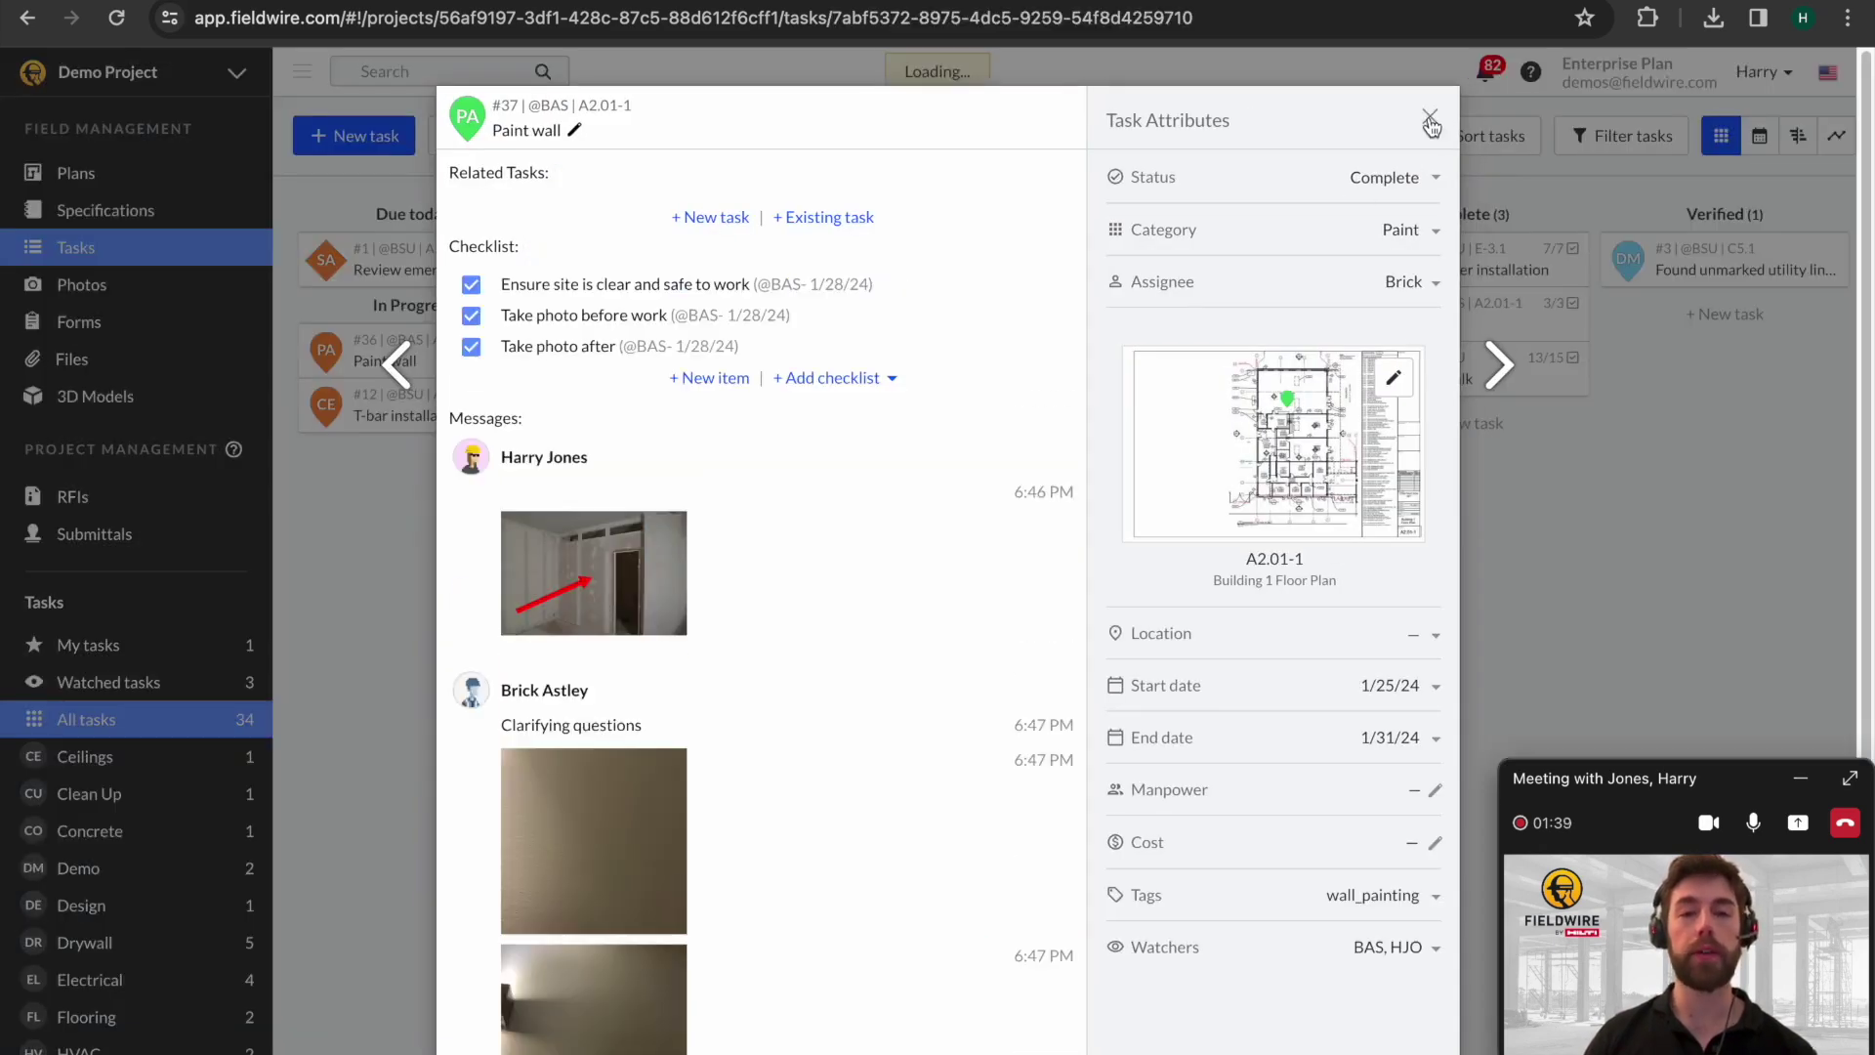
Move Paint wall #37 and On Hold tasks #2 through #5 into the Verified column.
click(1429, 123)
drag(1418, 312, 1650, 306)
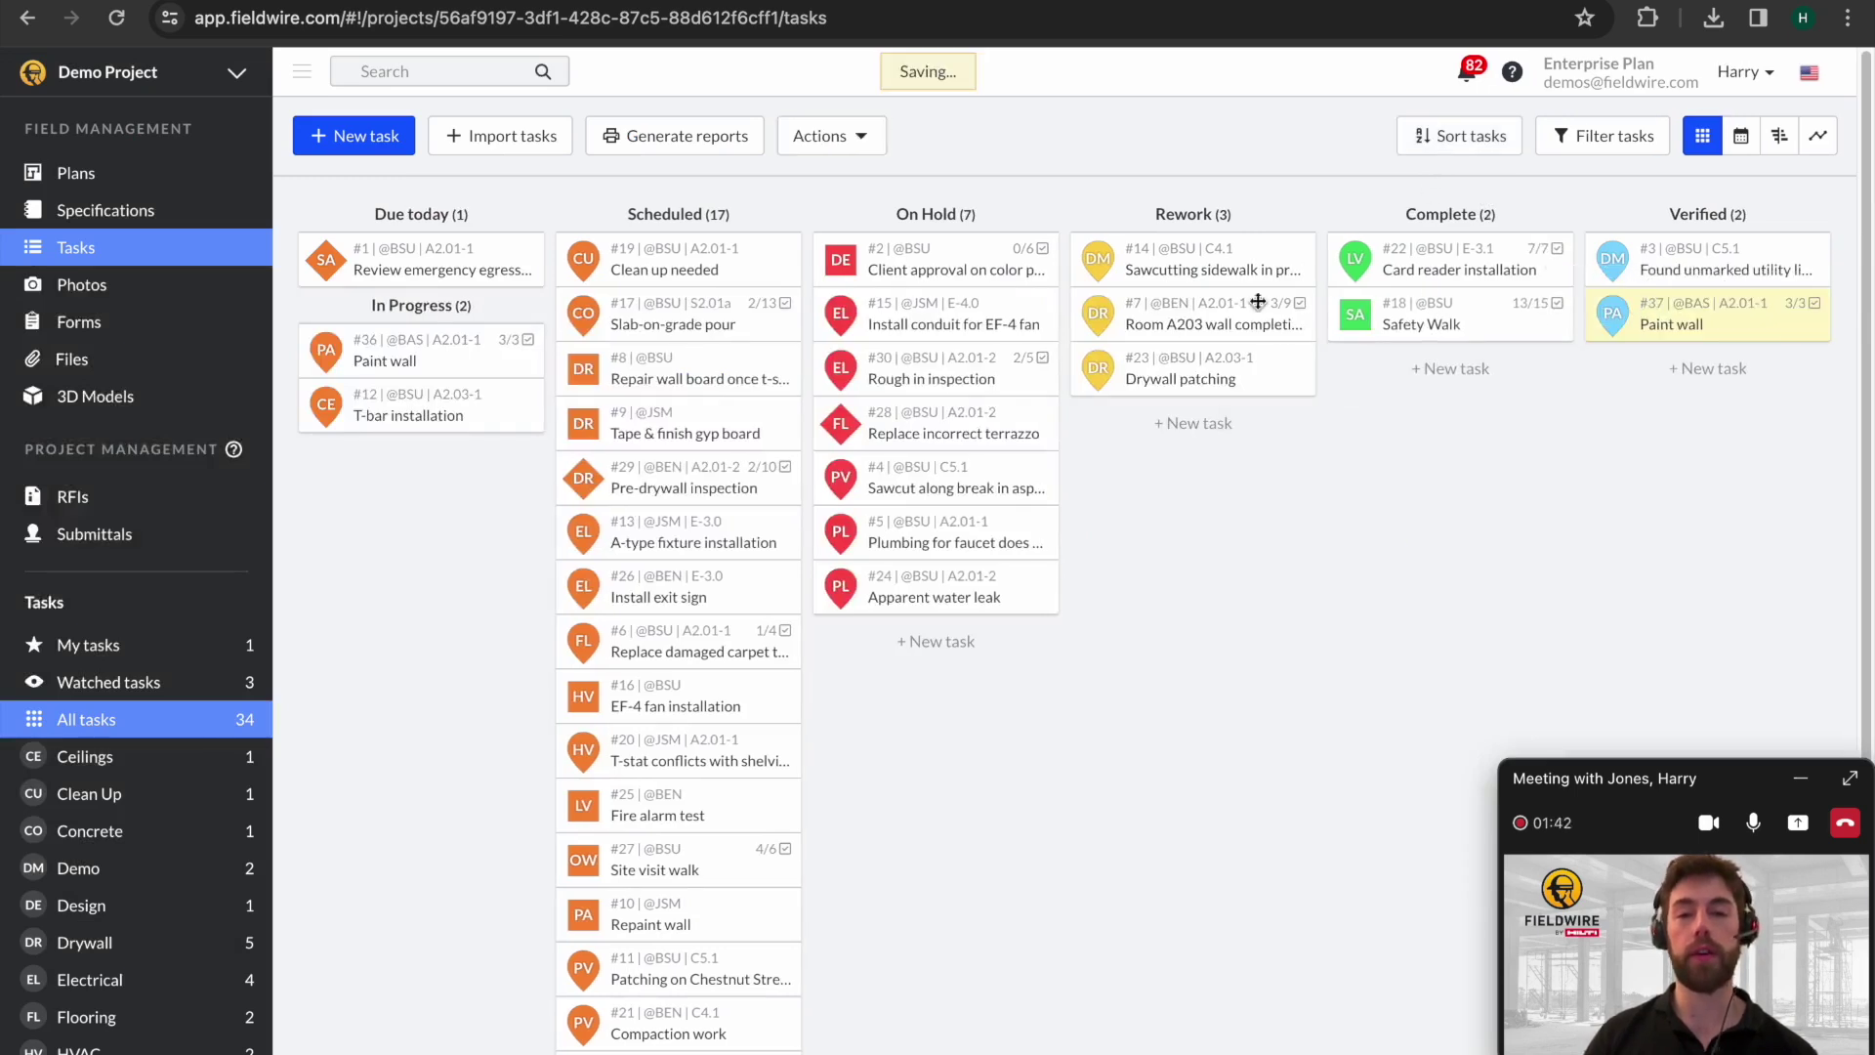
click(1039, 261)
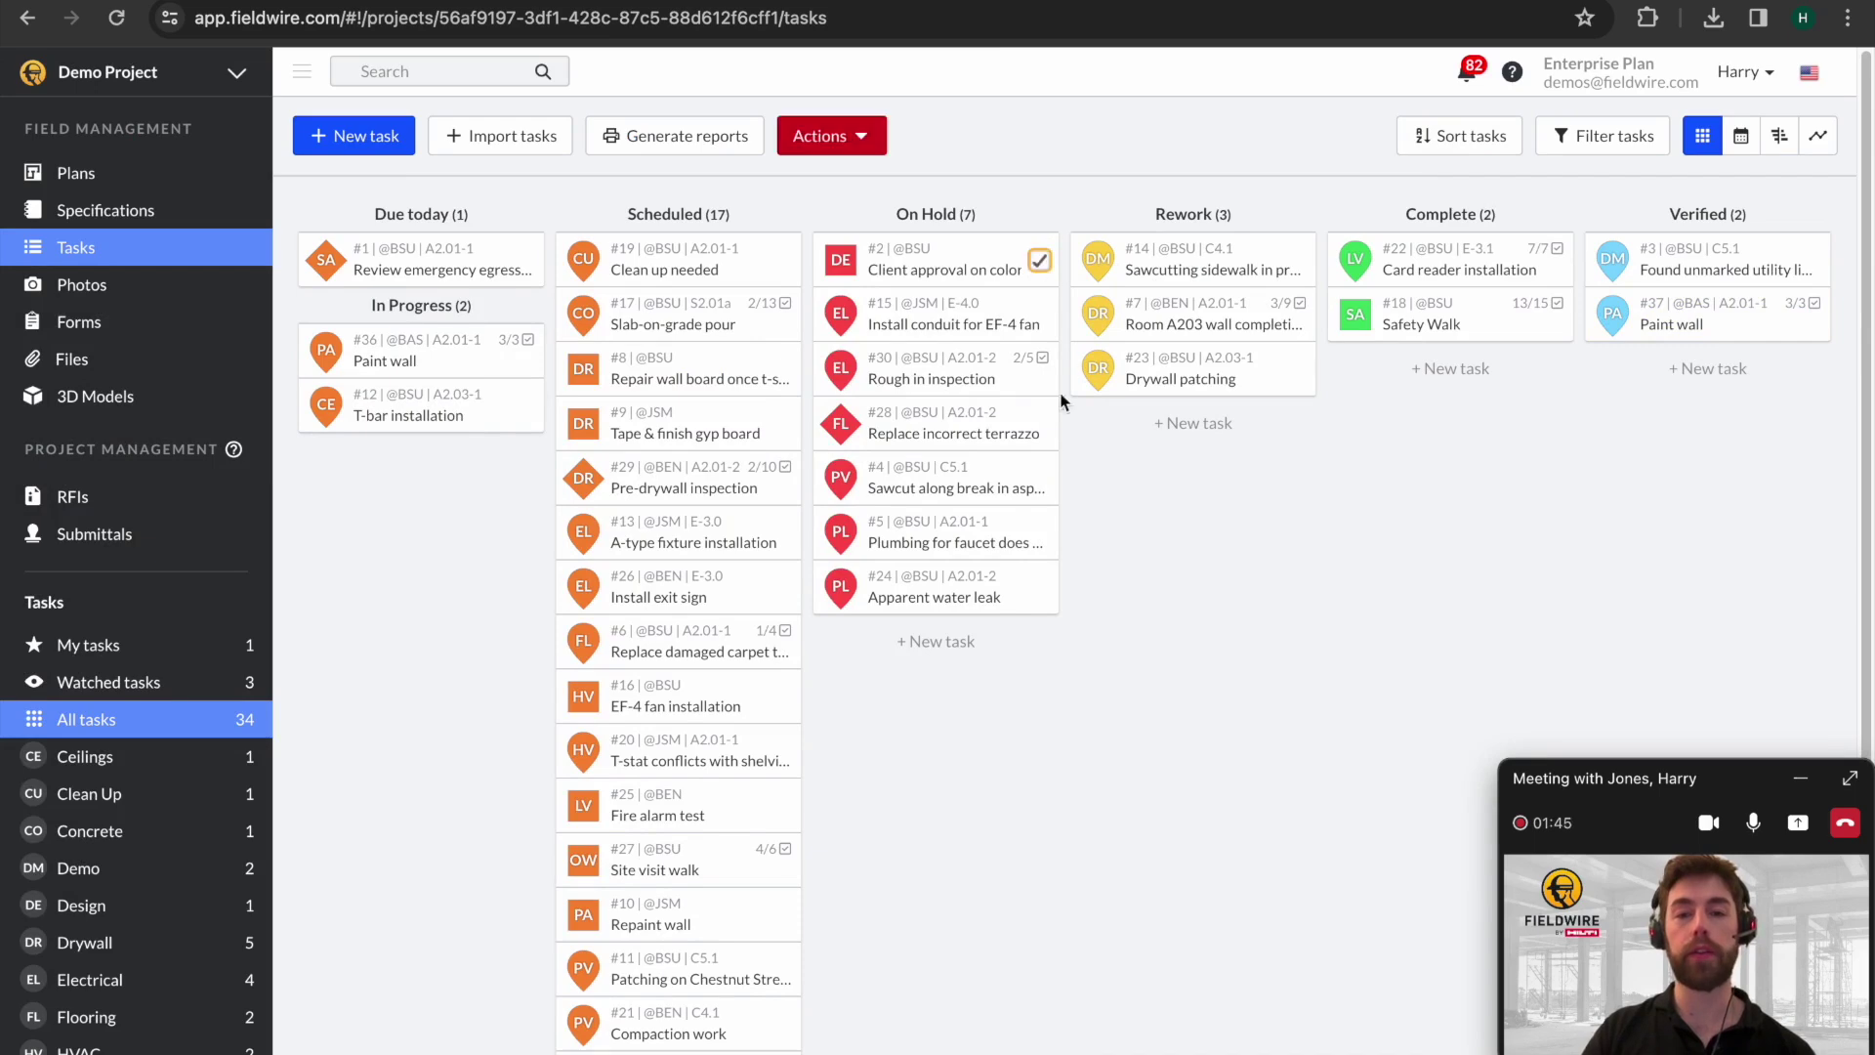
shift+click(1038, 534)
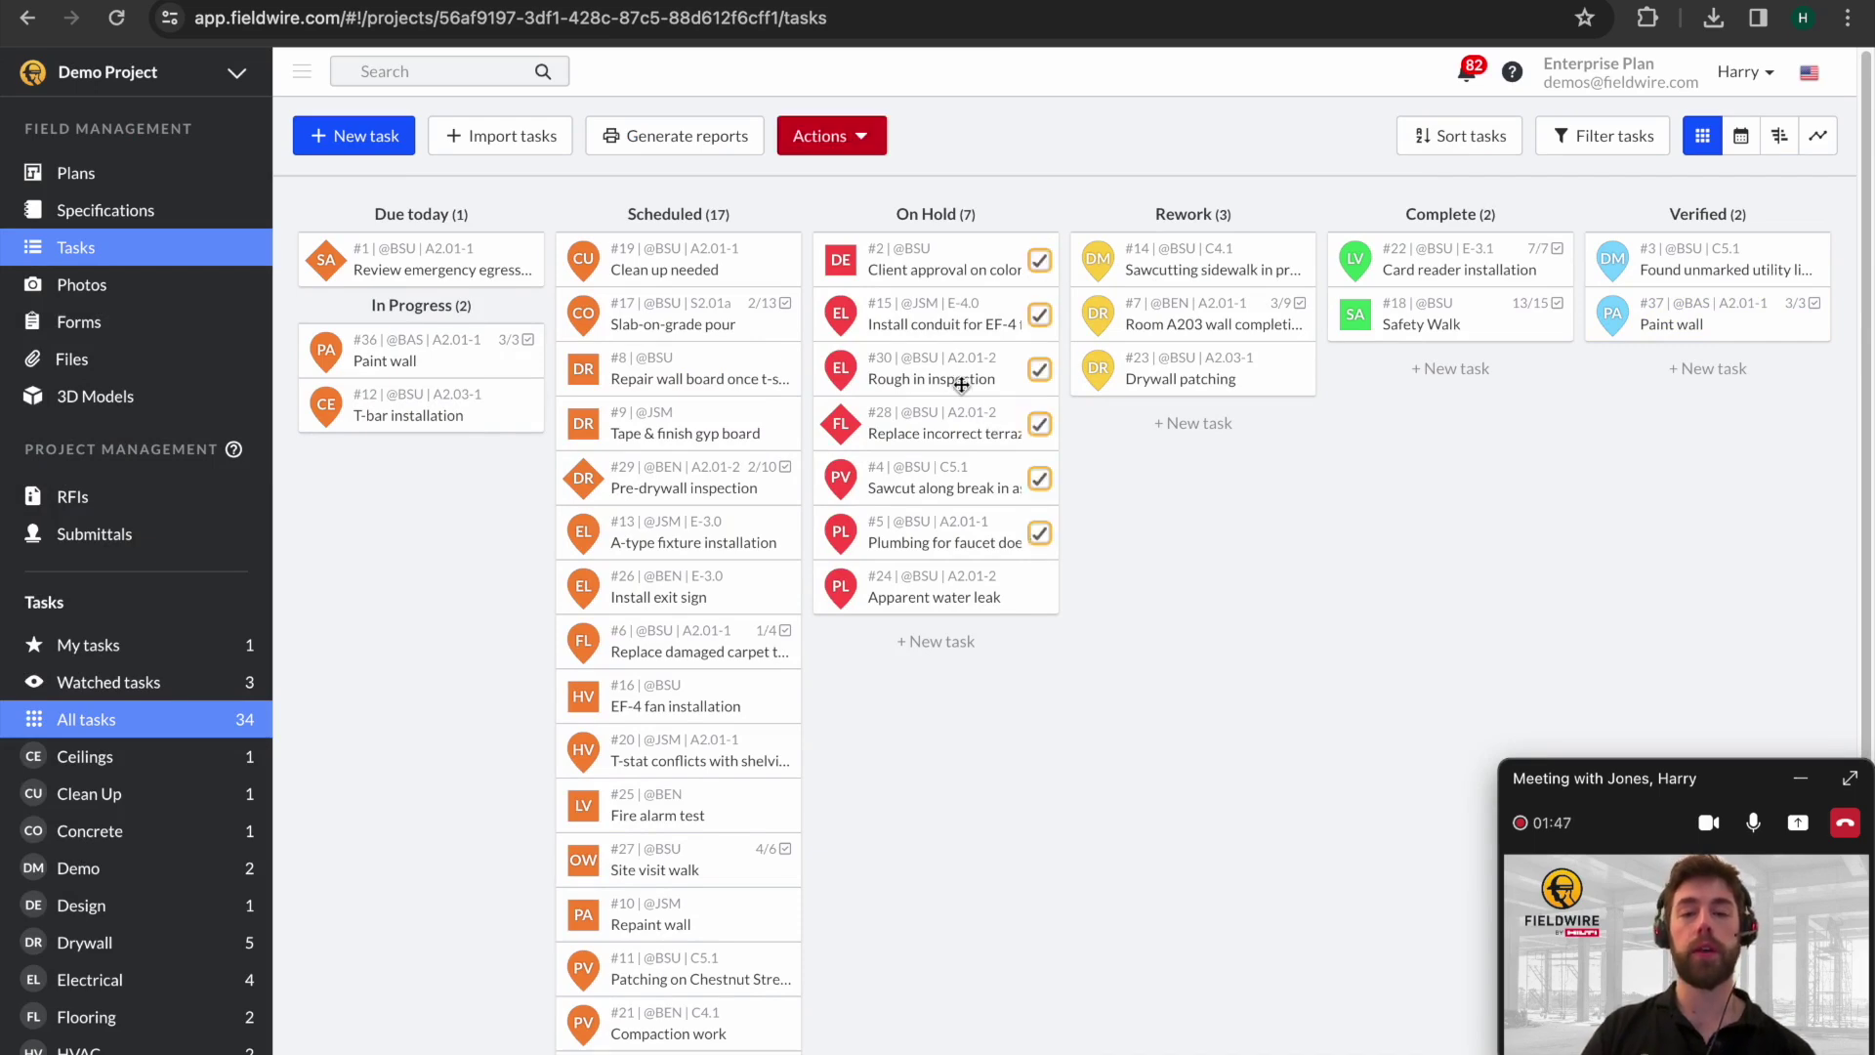
drag(956, 371, 1652, 383)
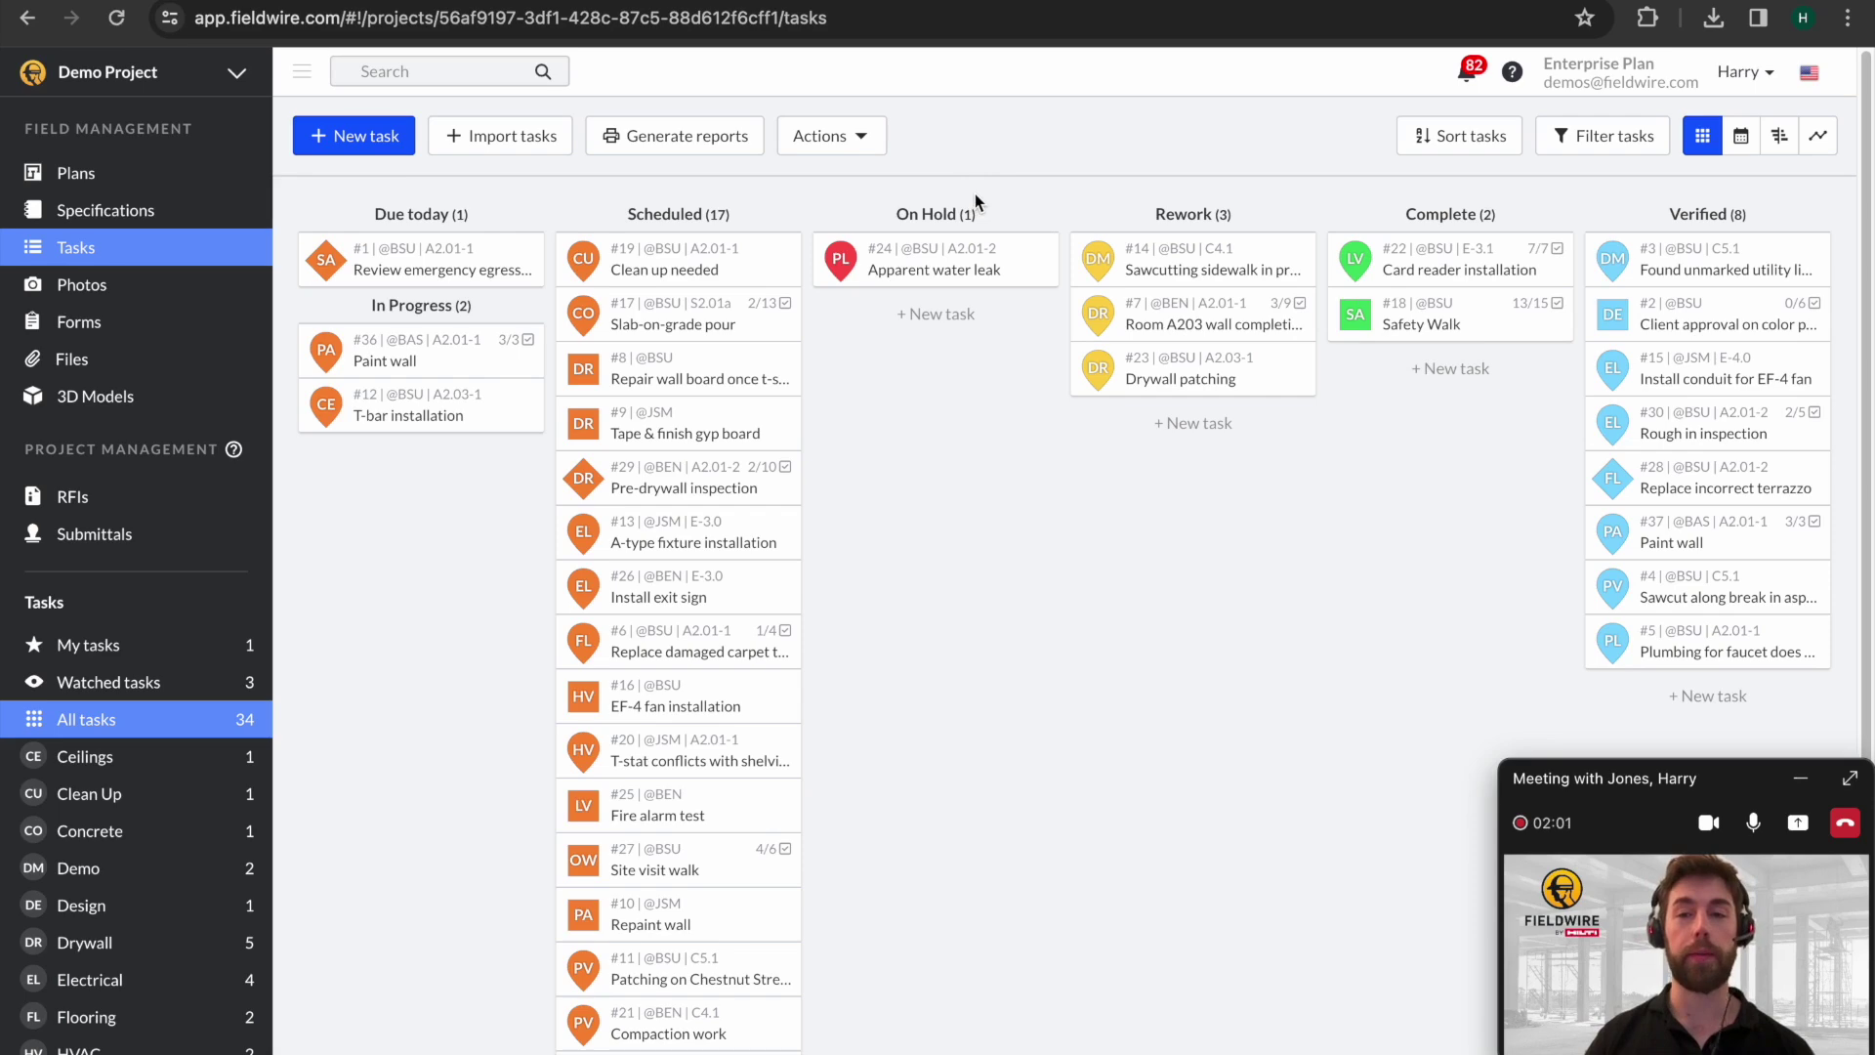
click(735, 137)
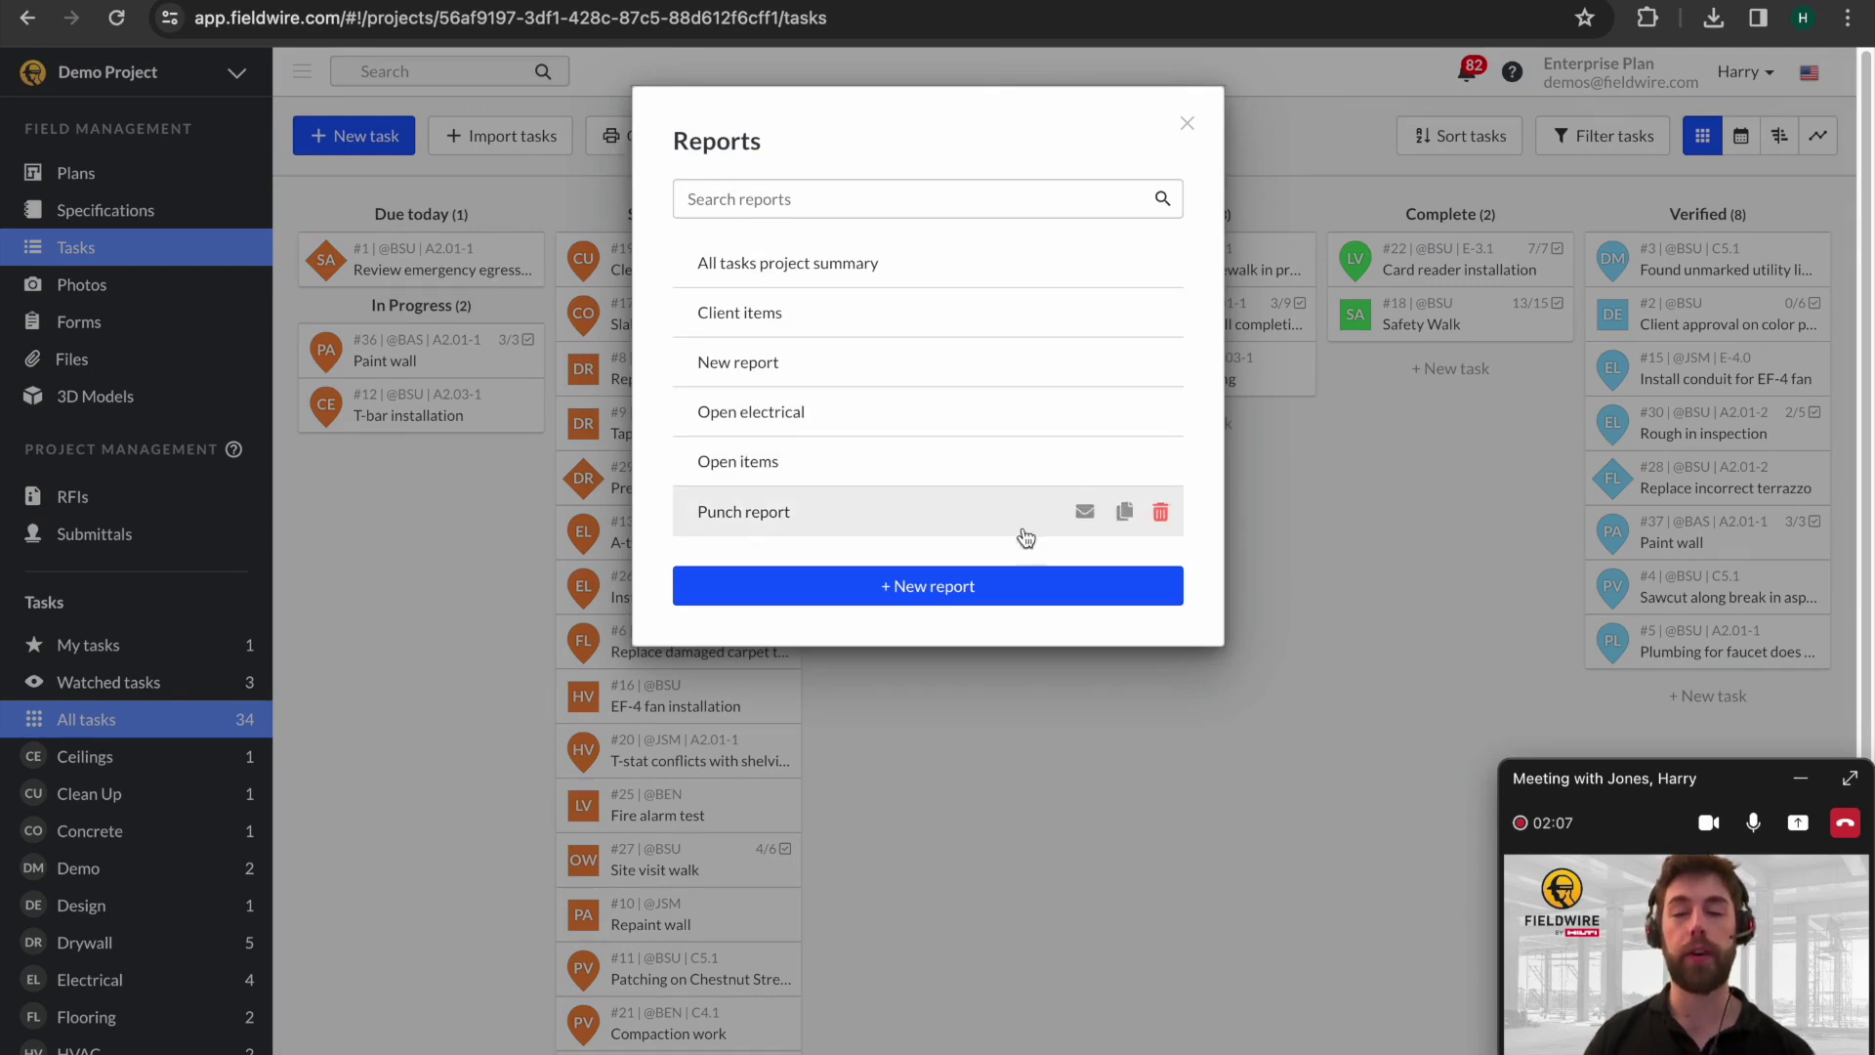
Start a new task report and review its category and status filters.
click(954, 587)
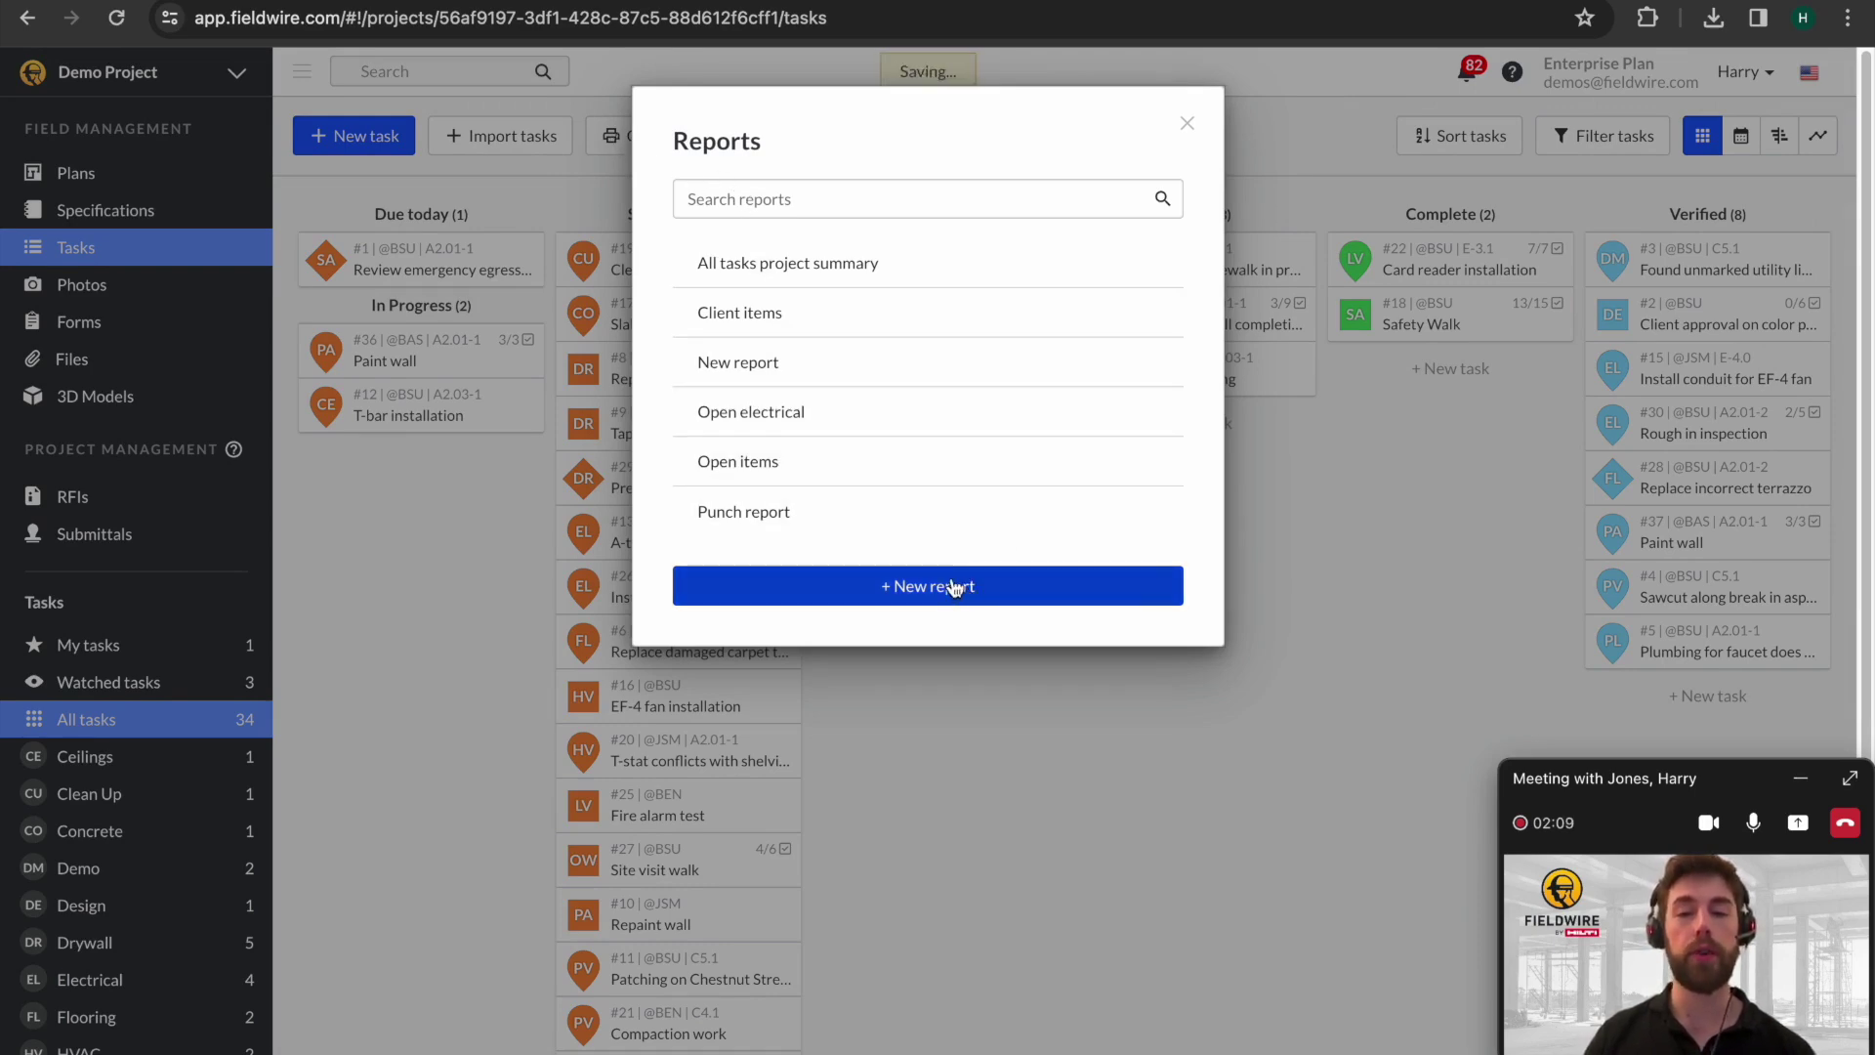
scroll(840, 418, down, 2)
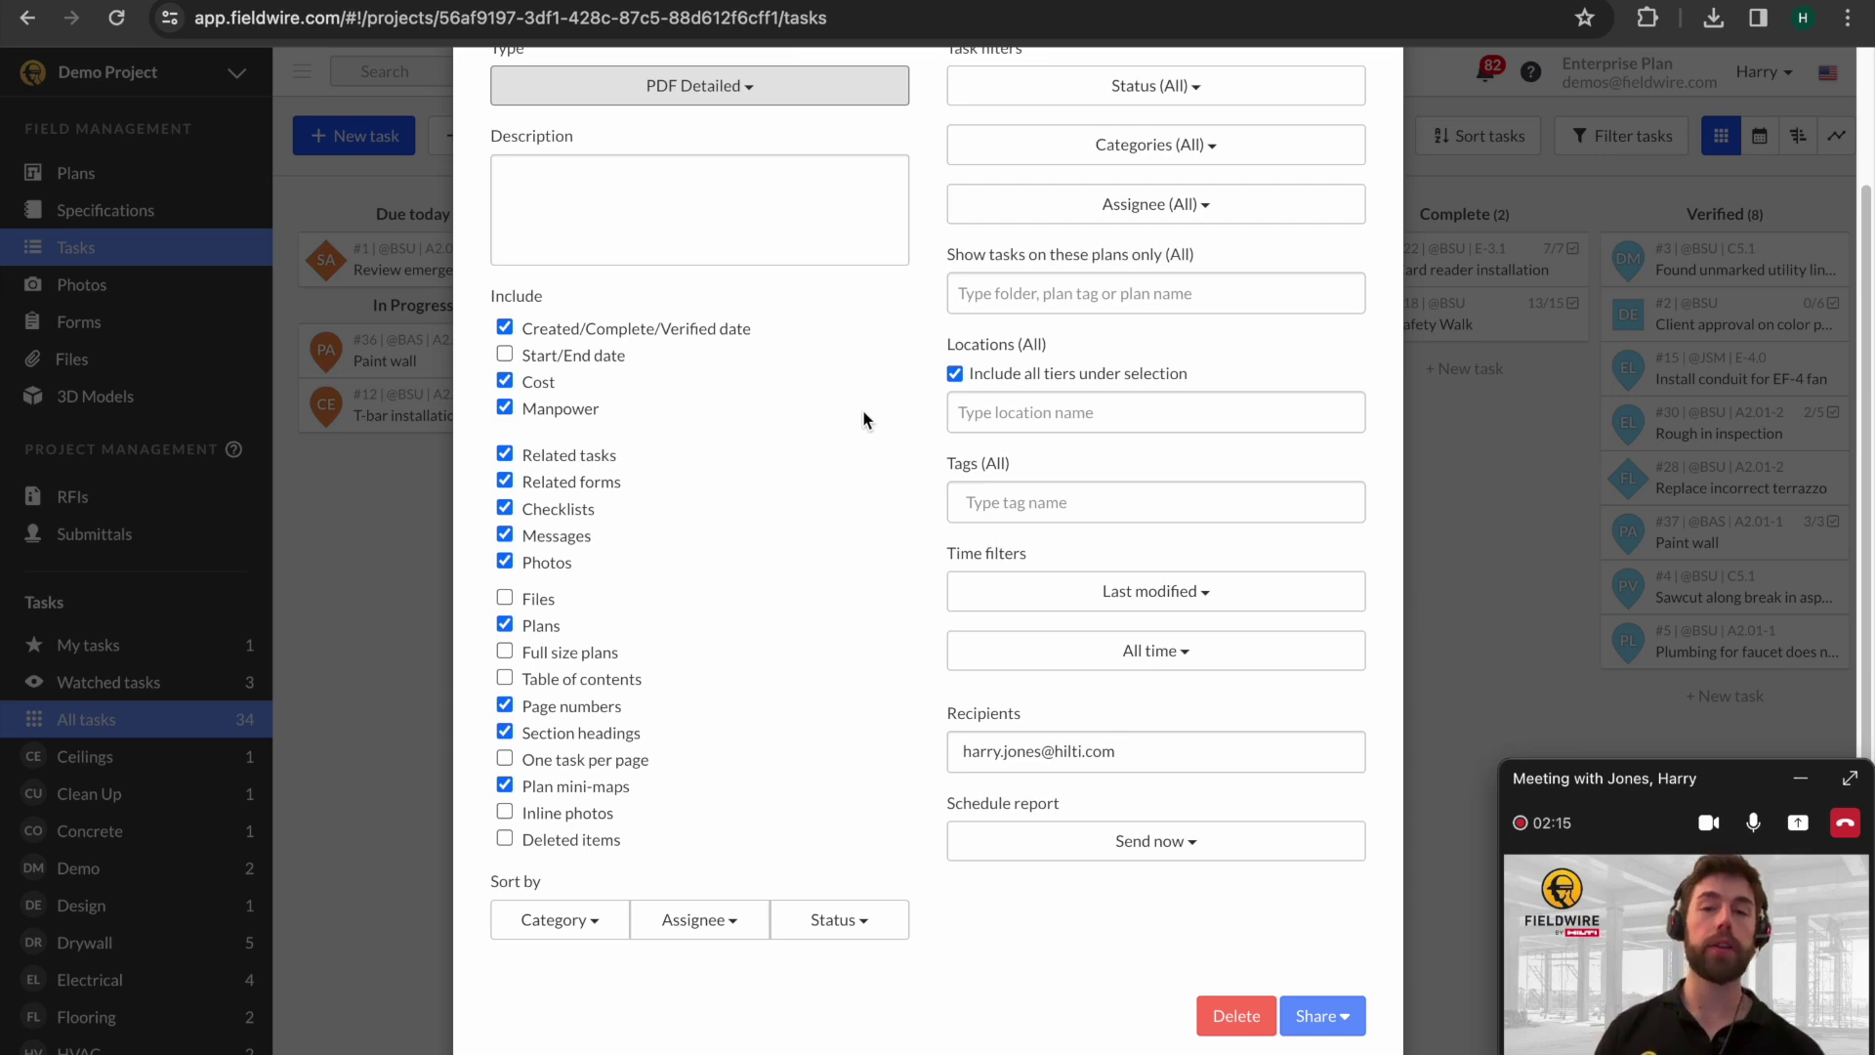
click(1098, 154)
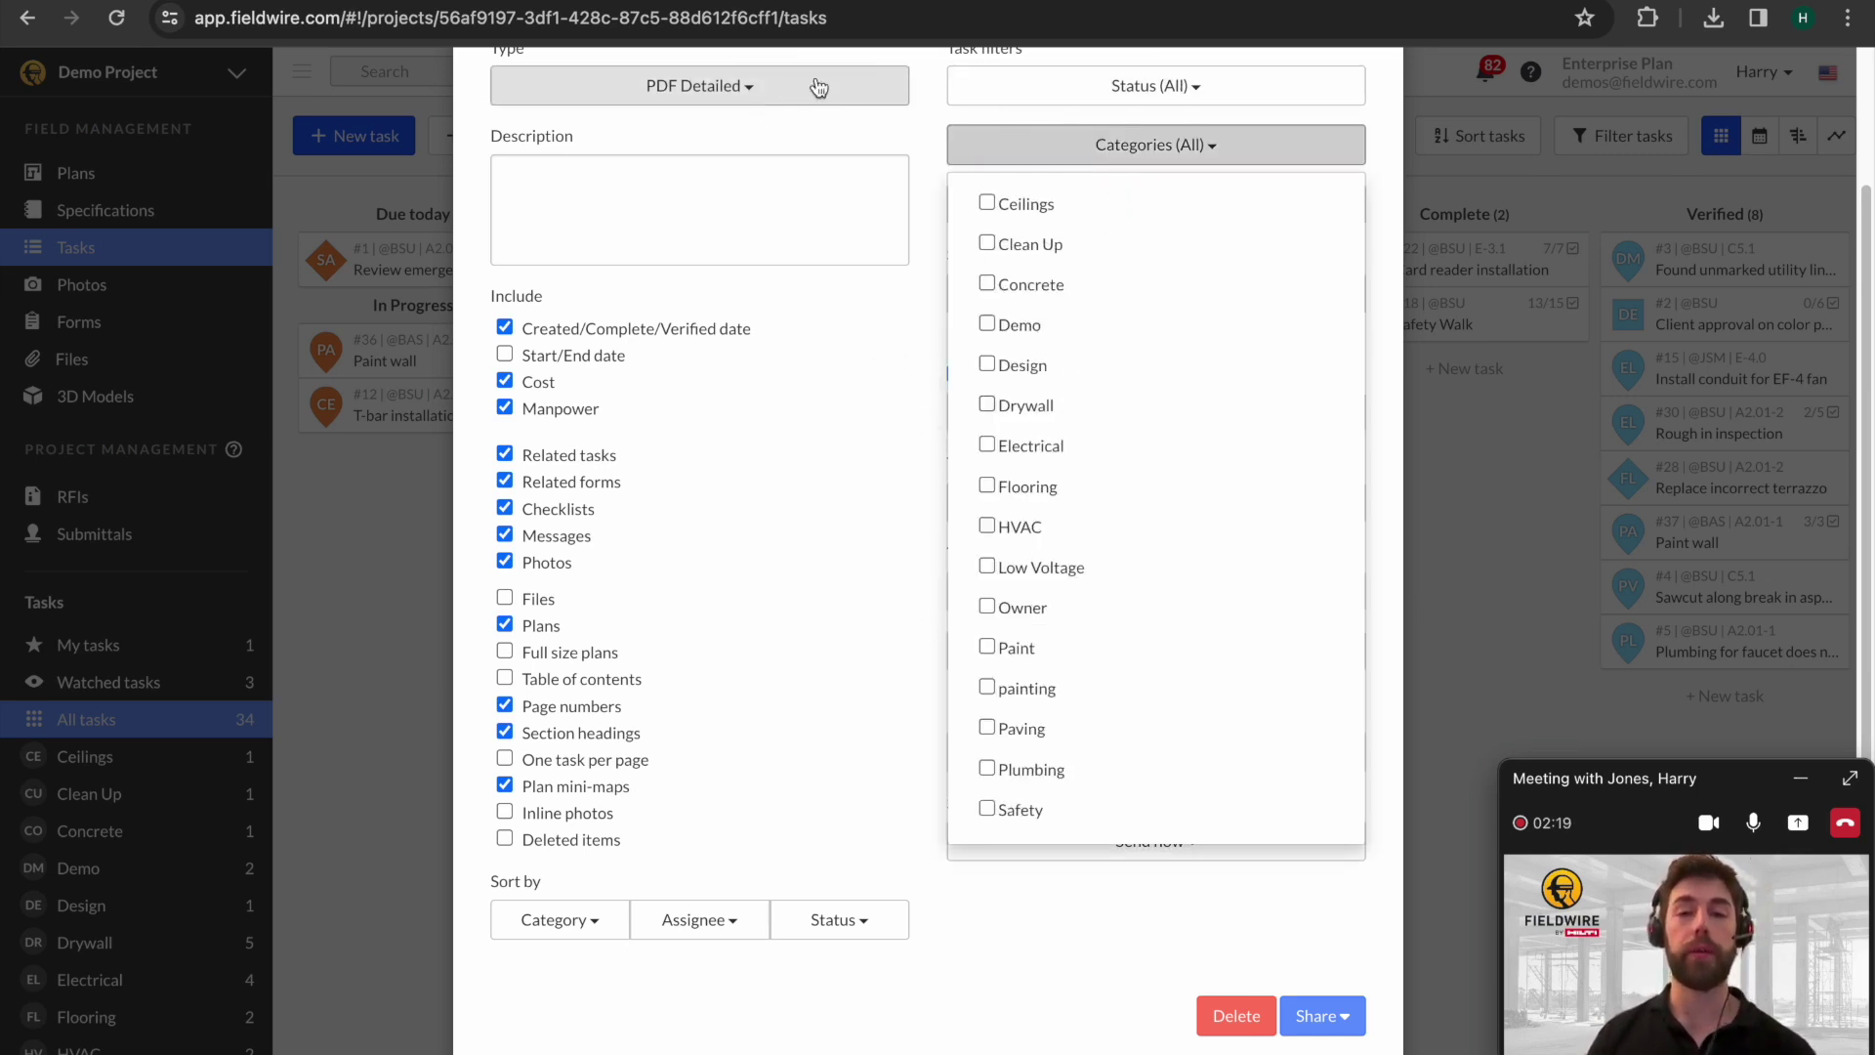
click(993, 95)
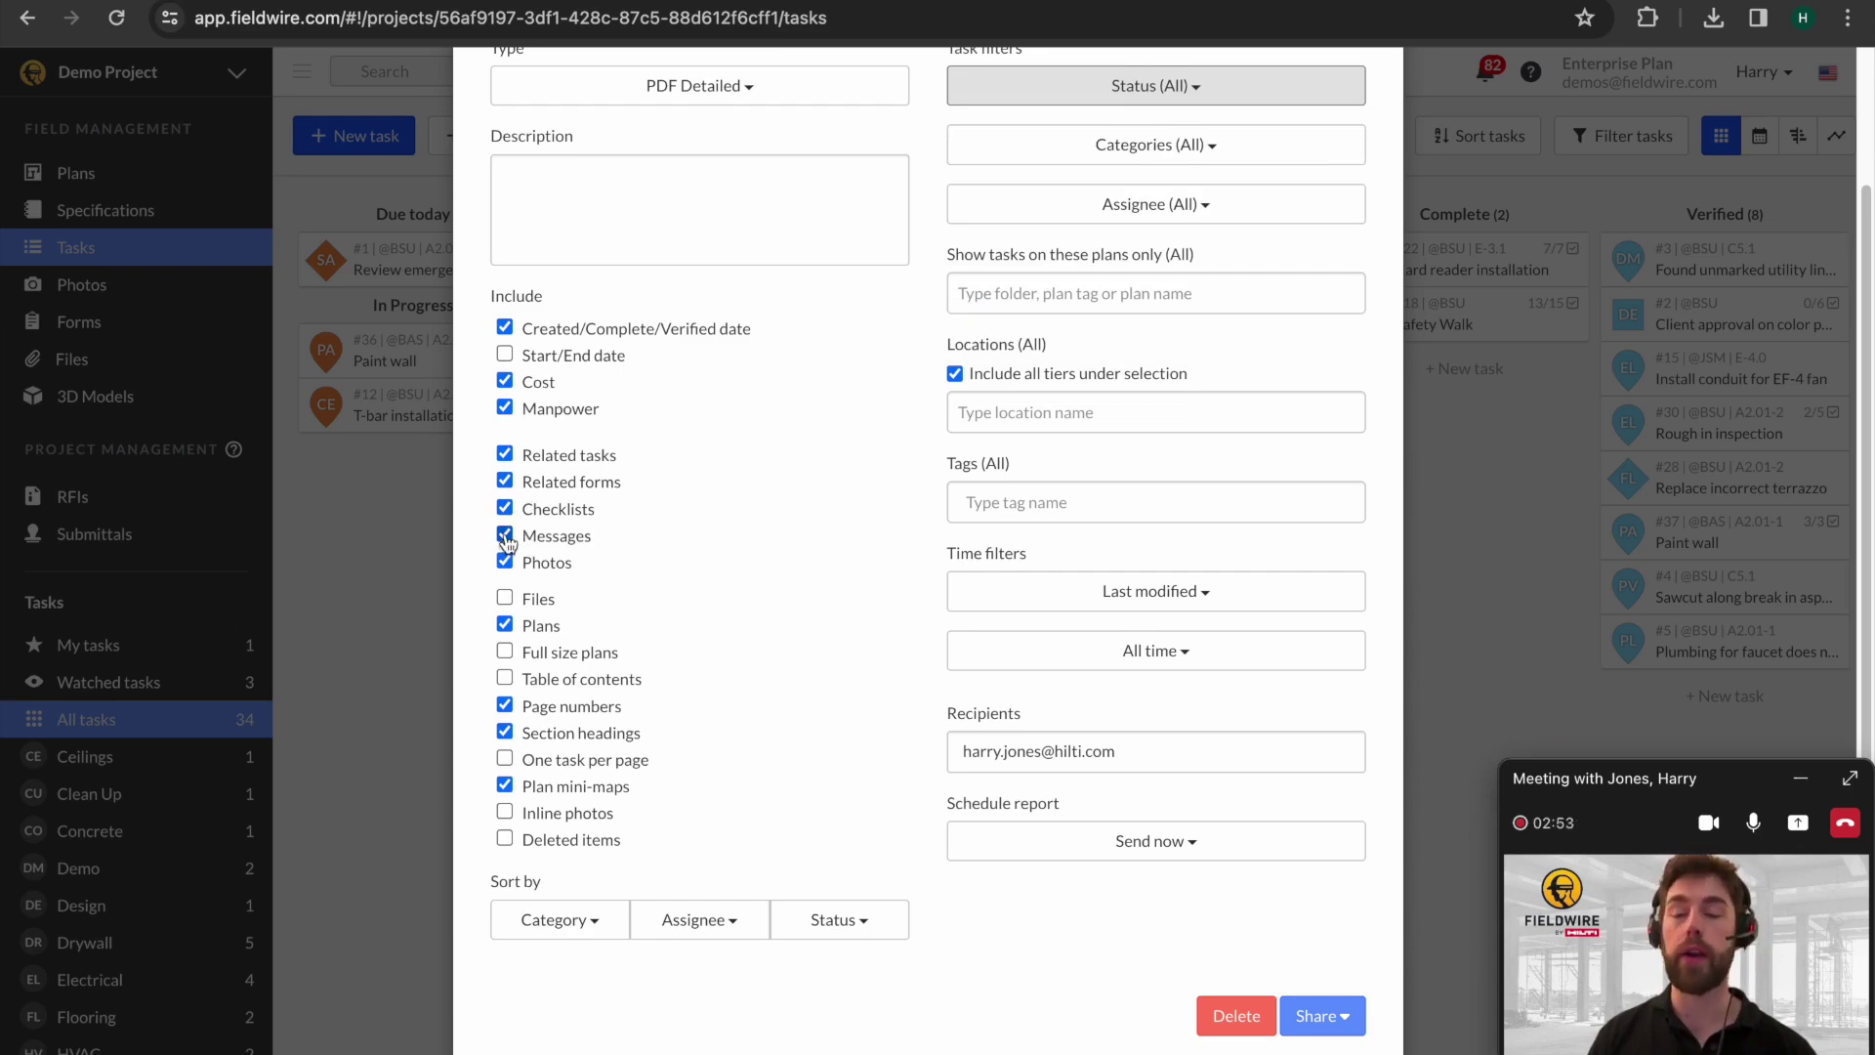
Exclude messages, add a table of contents, and schedule the report weekly on Wednesday.
click(505, 535)
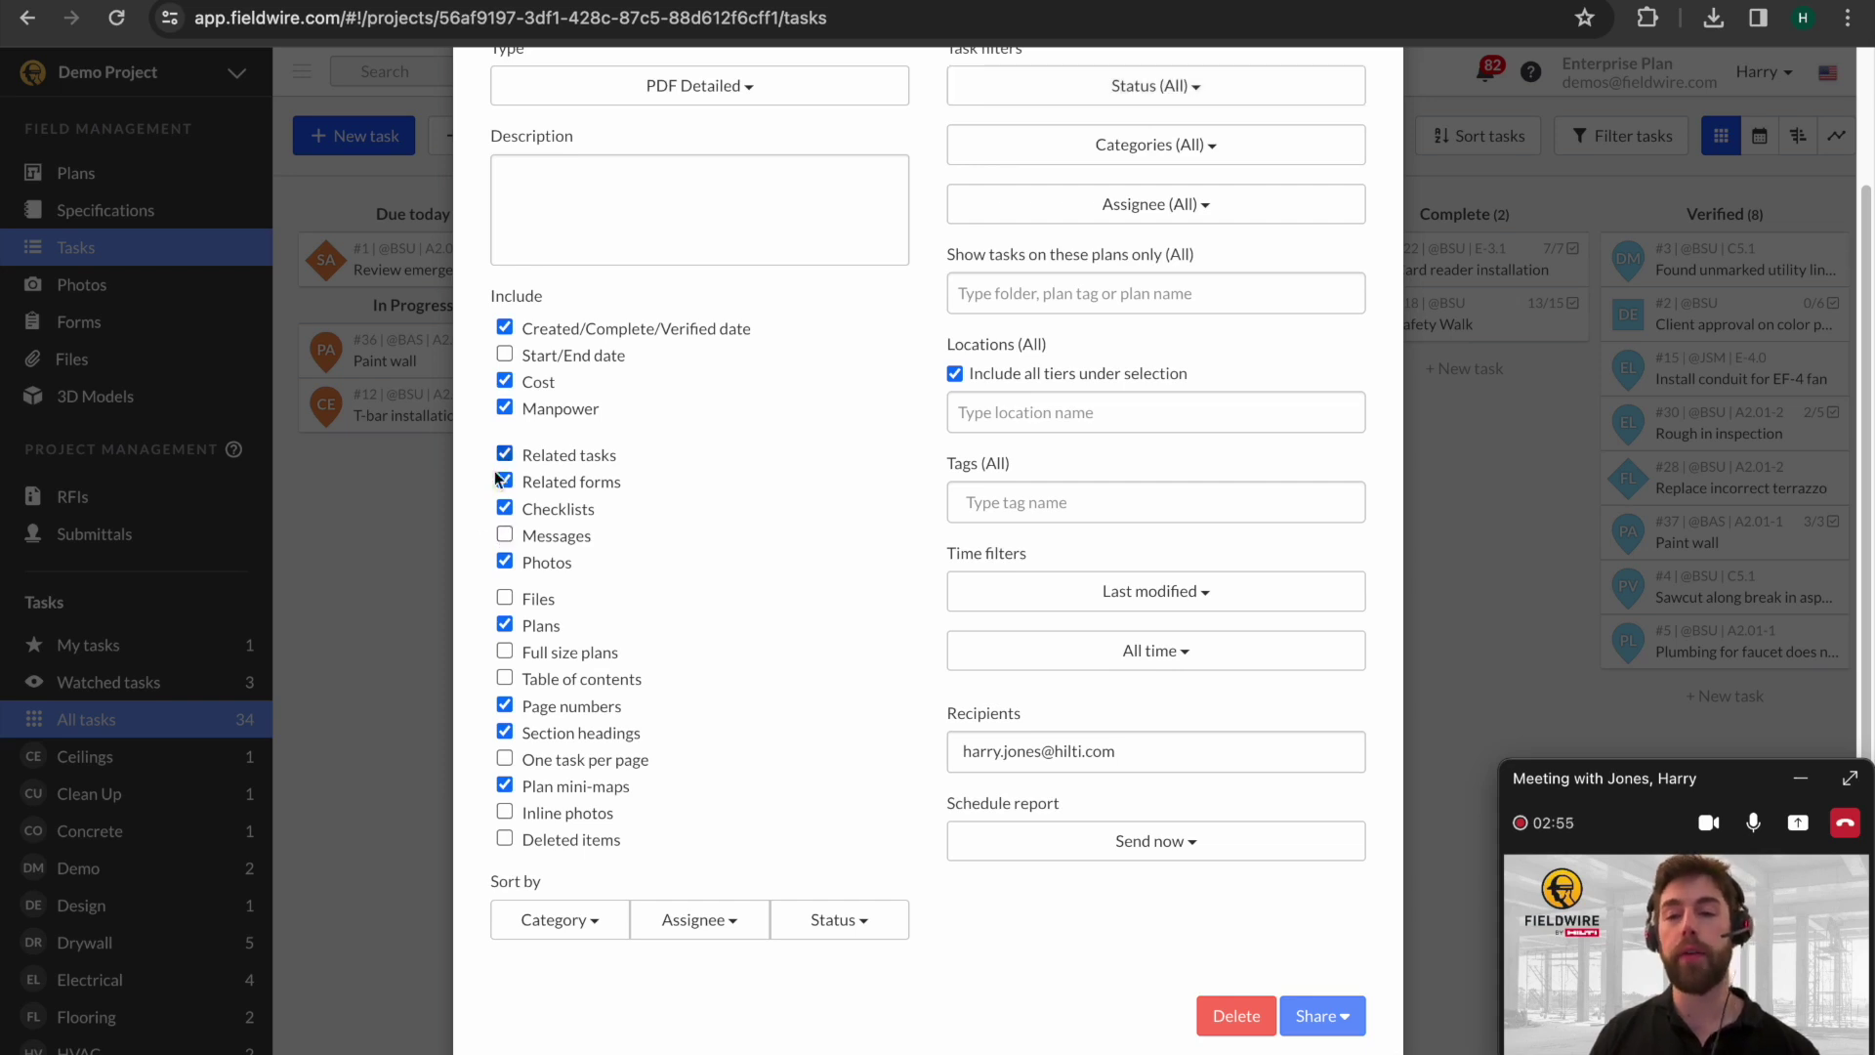
click(505, 681)
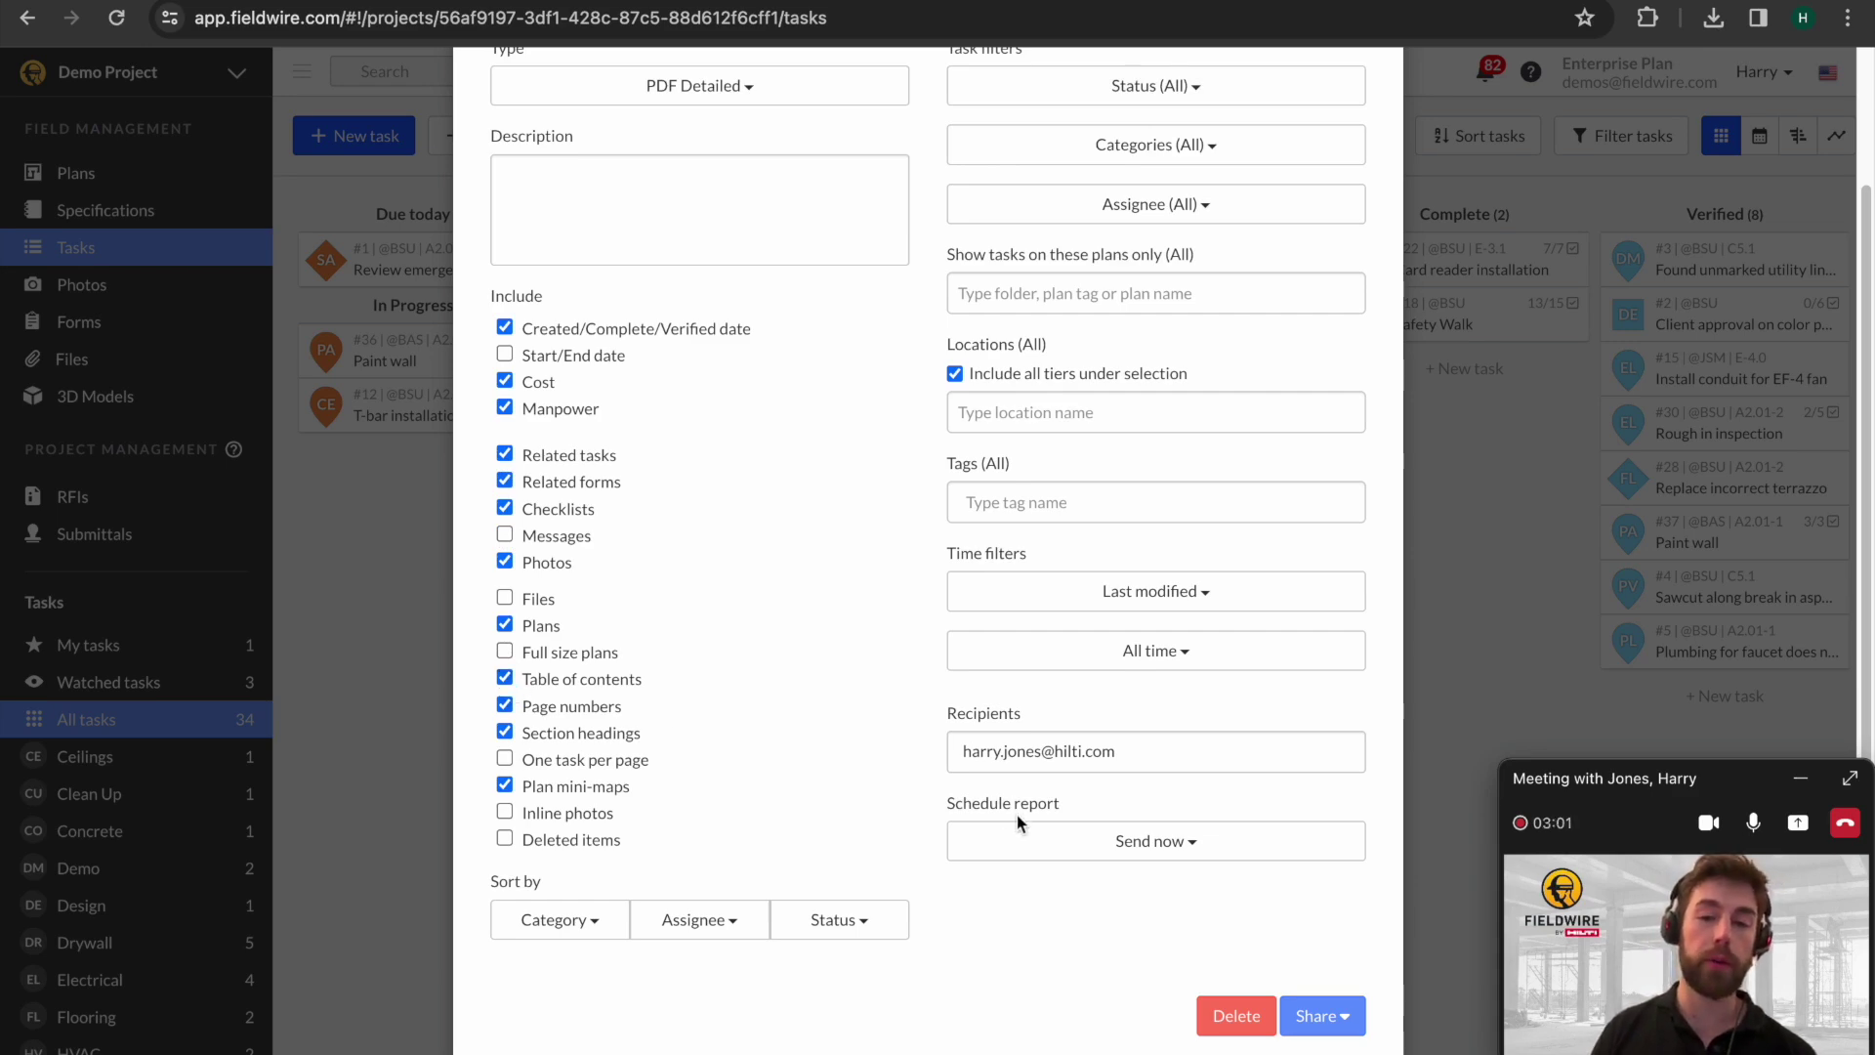
click(1026, 841)
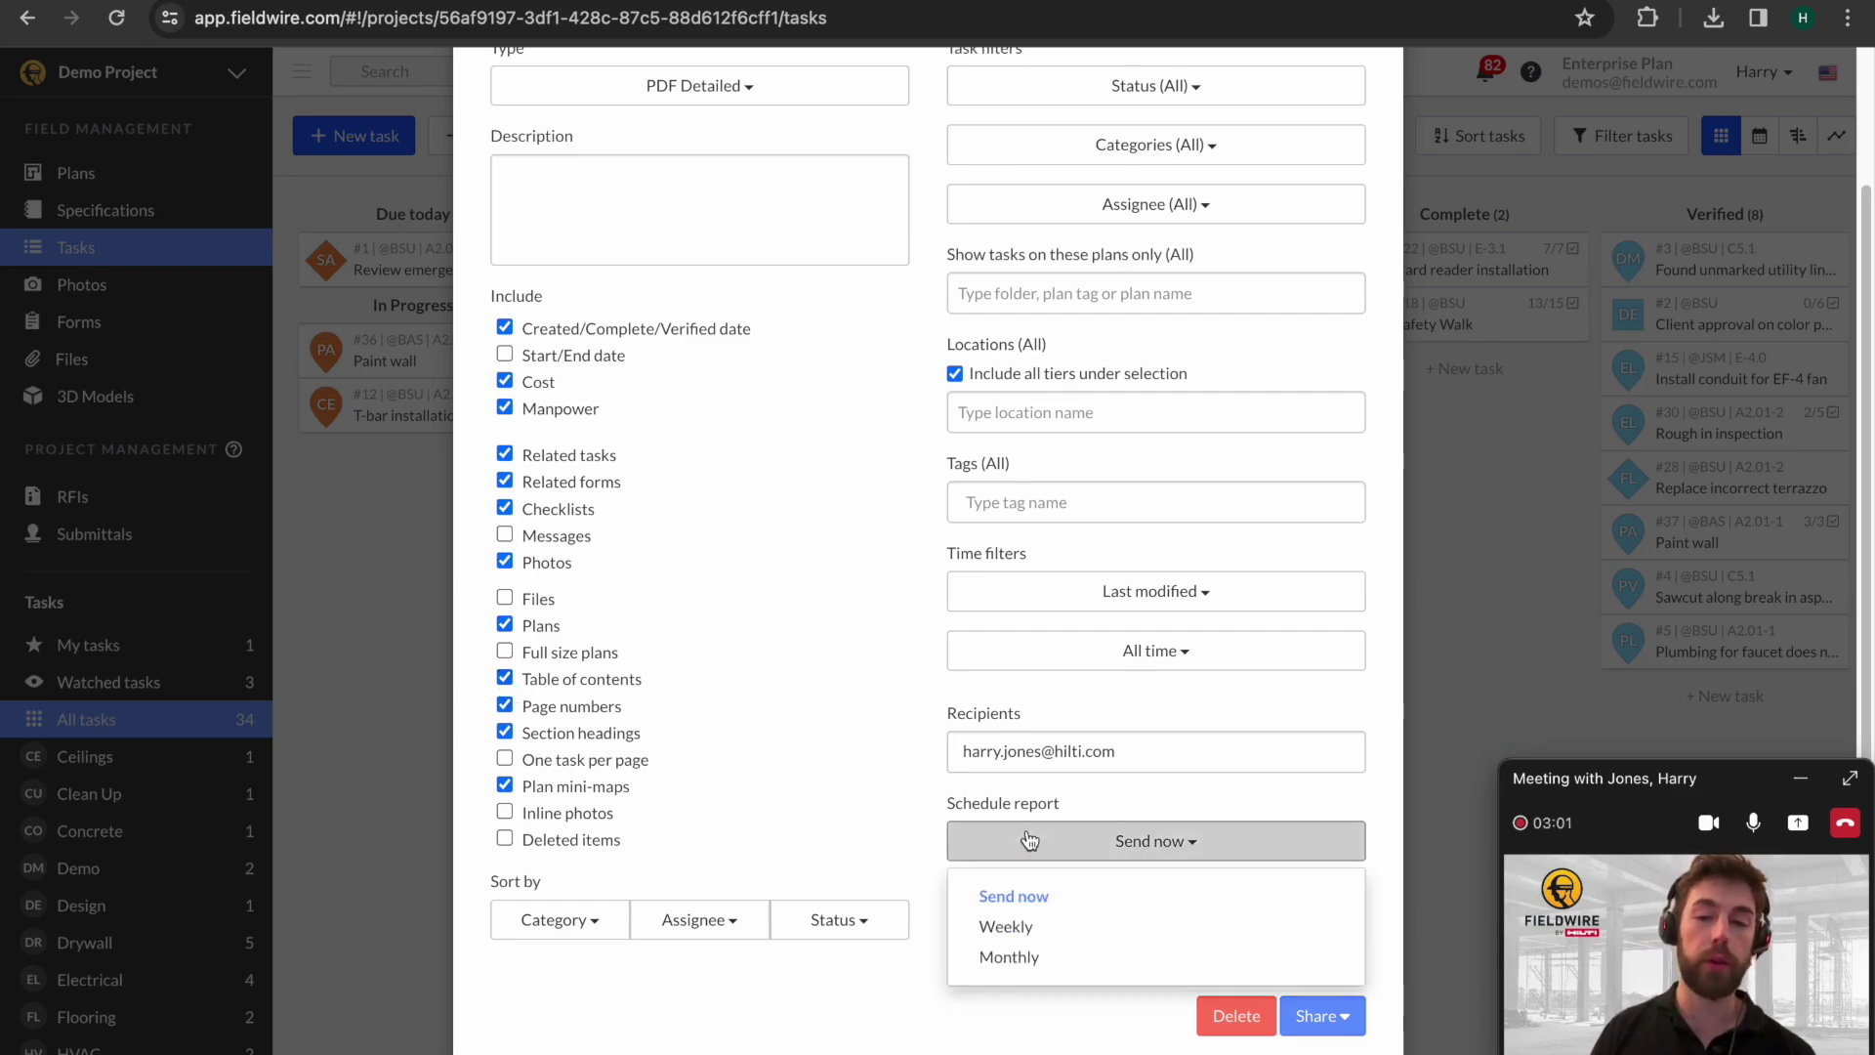
click(1013, 932)
scroll(984, 942, down, 2)
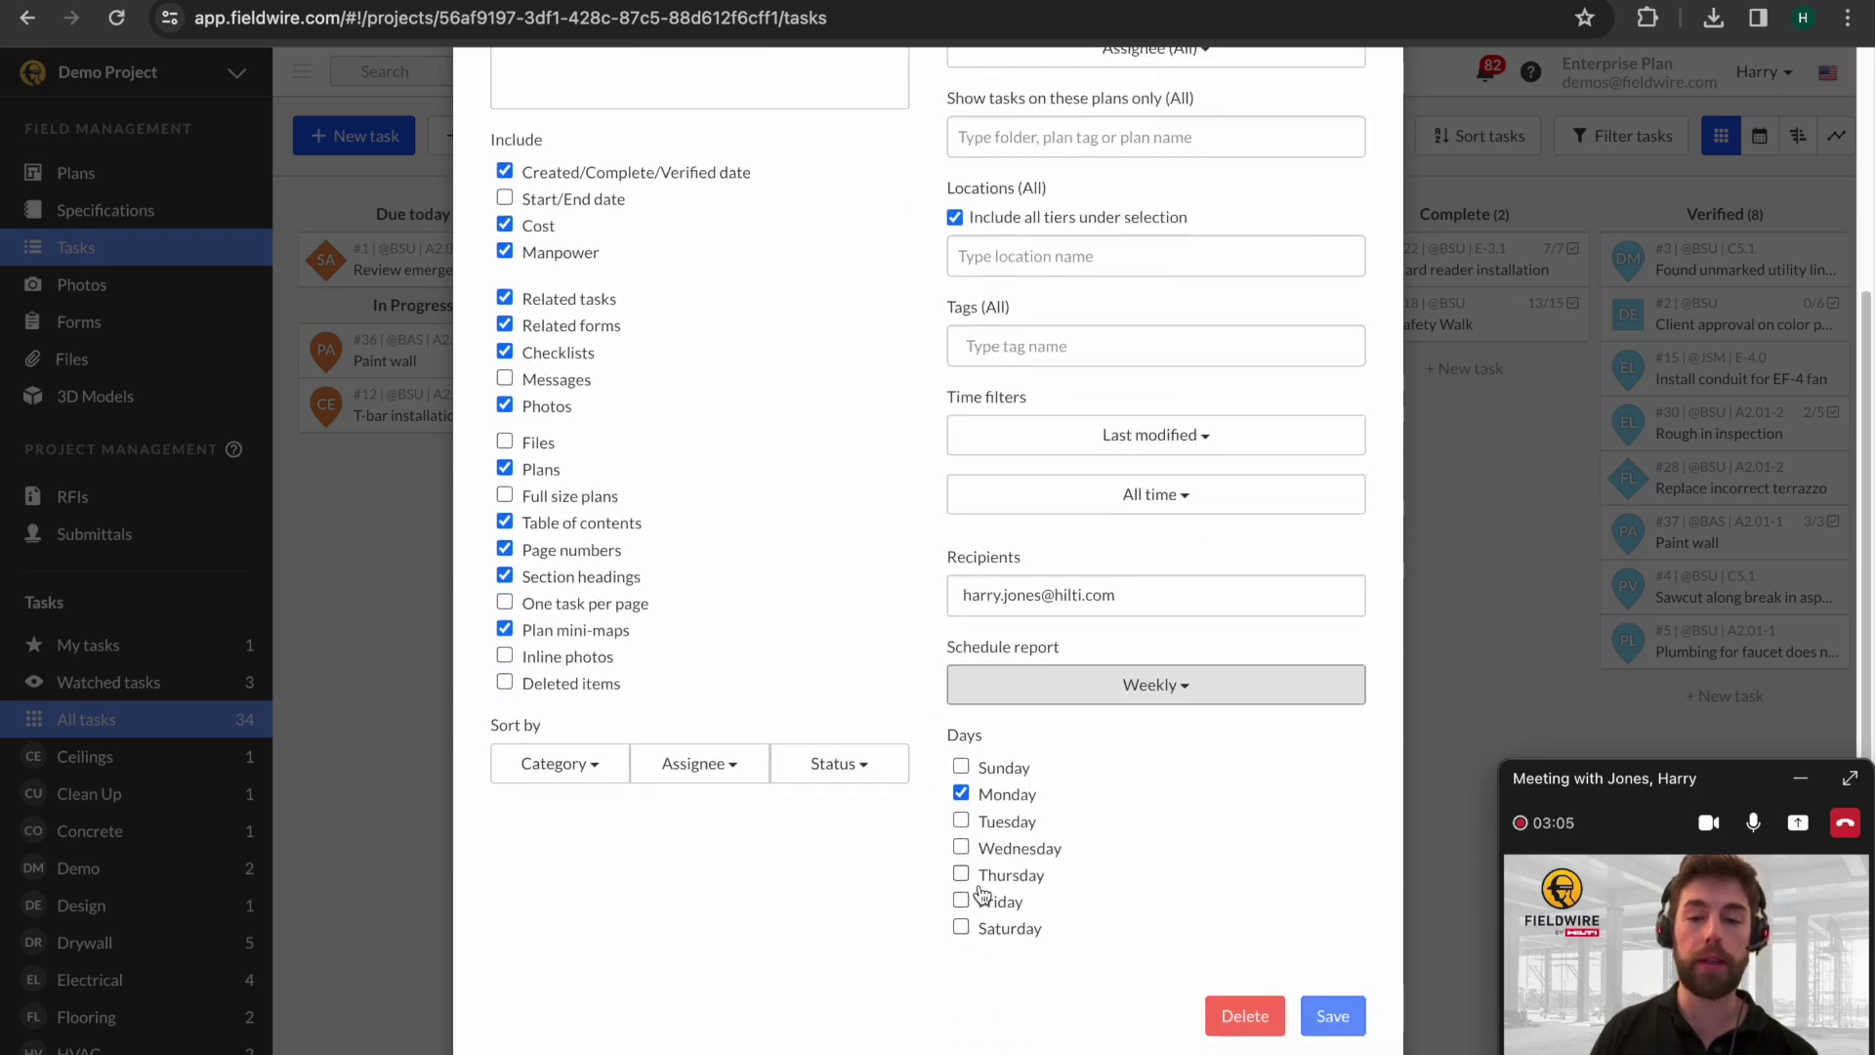
click(963, 849)
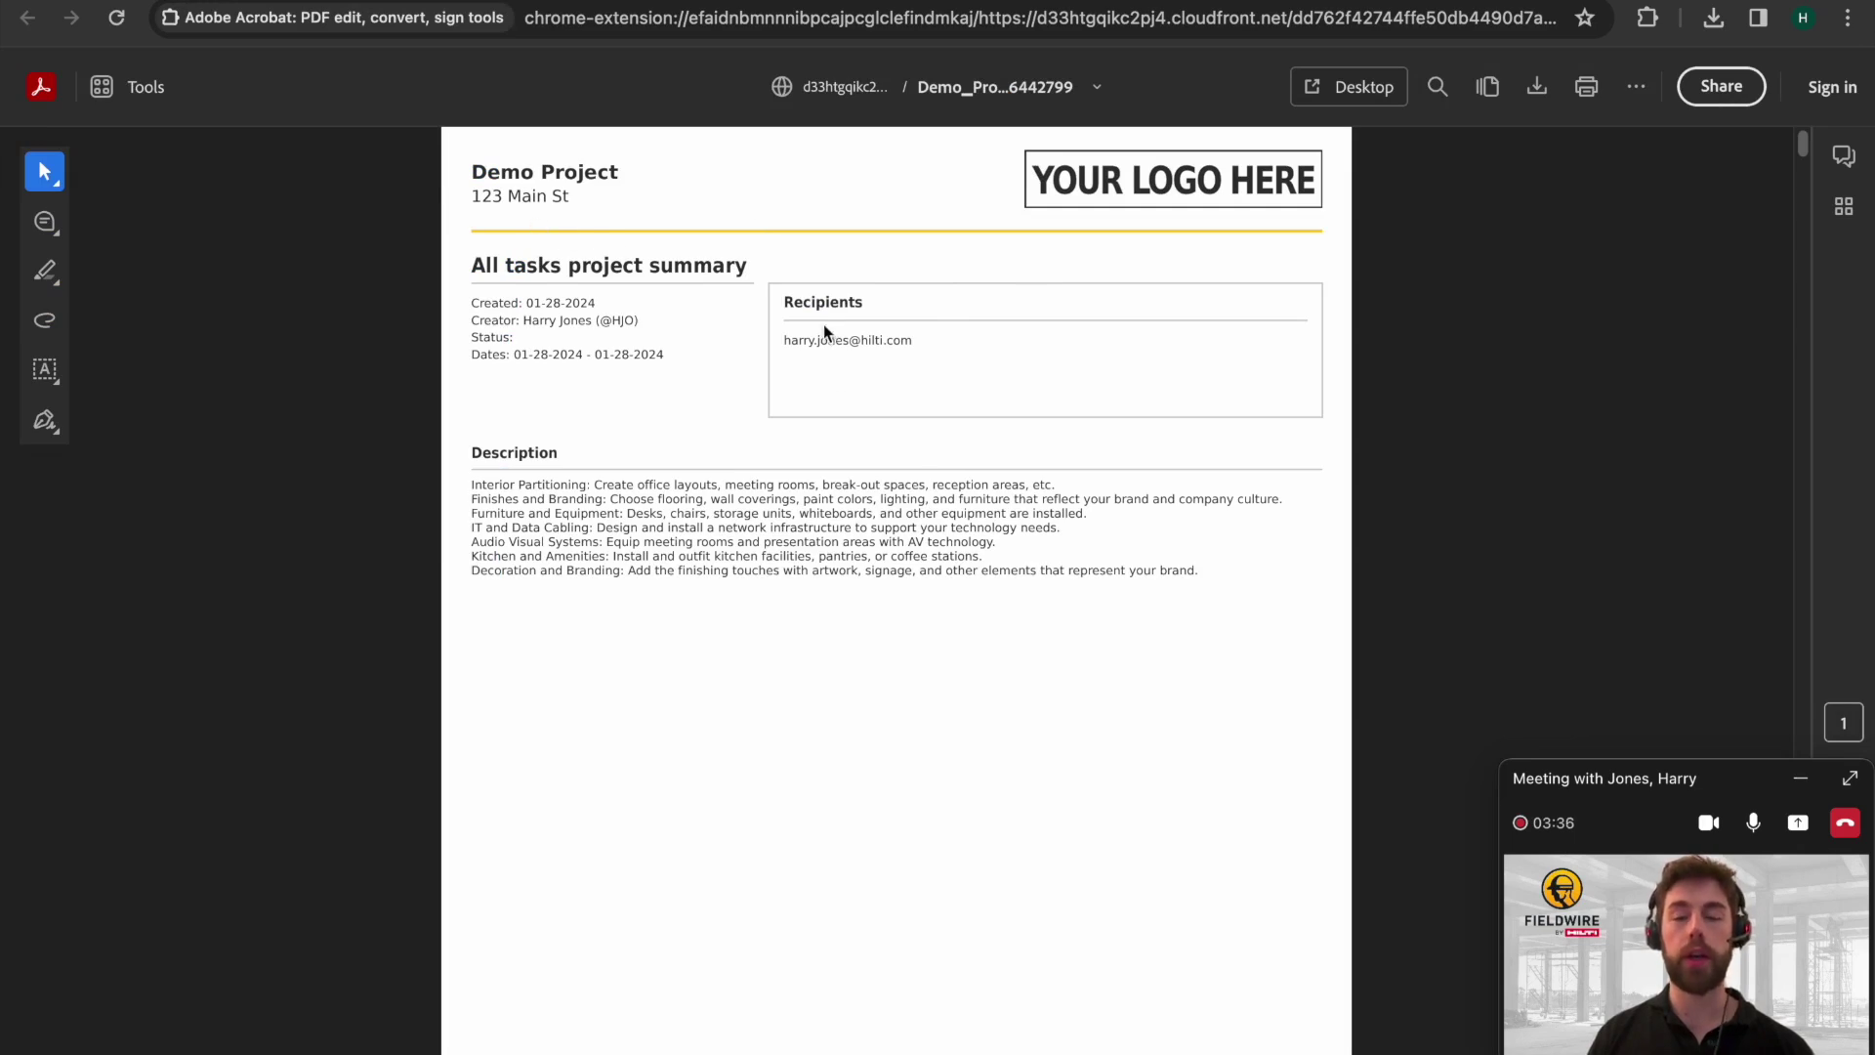
Scroll through the All tasks project summary PDF from task #1 onward.
scroll(857, 619, down, 10)
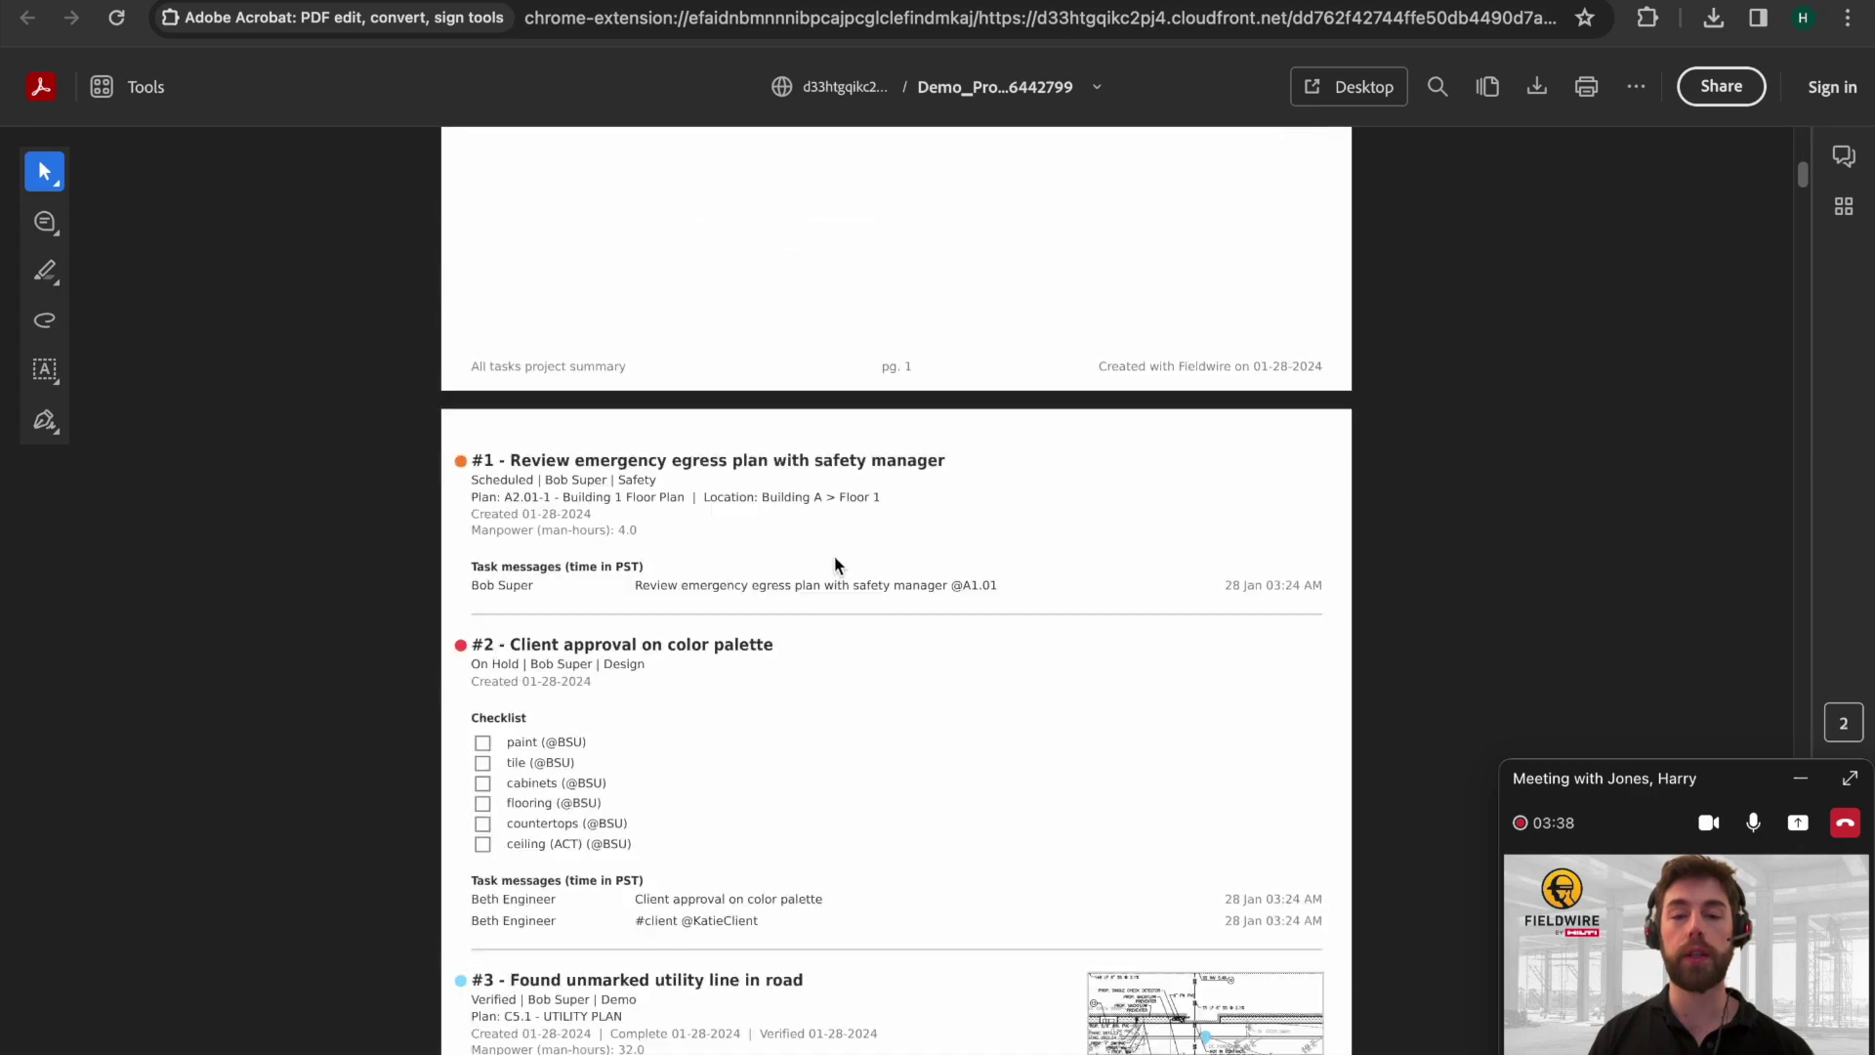
scroll(835, 564, down, 15)
scroll(676, 415, up, 16)
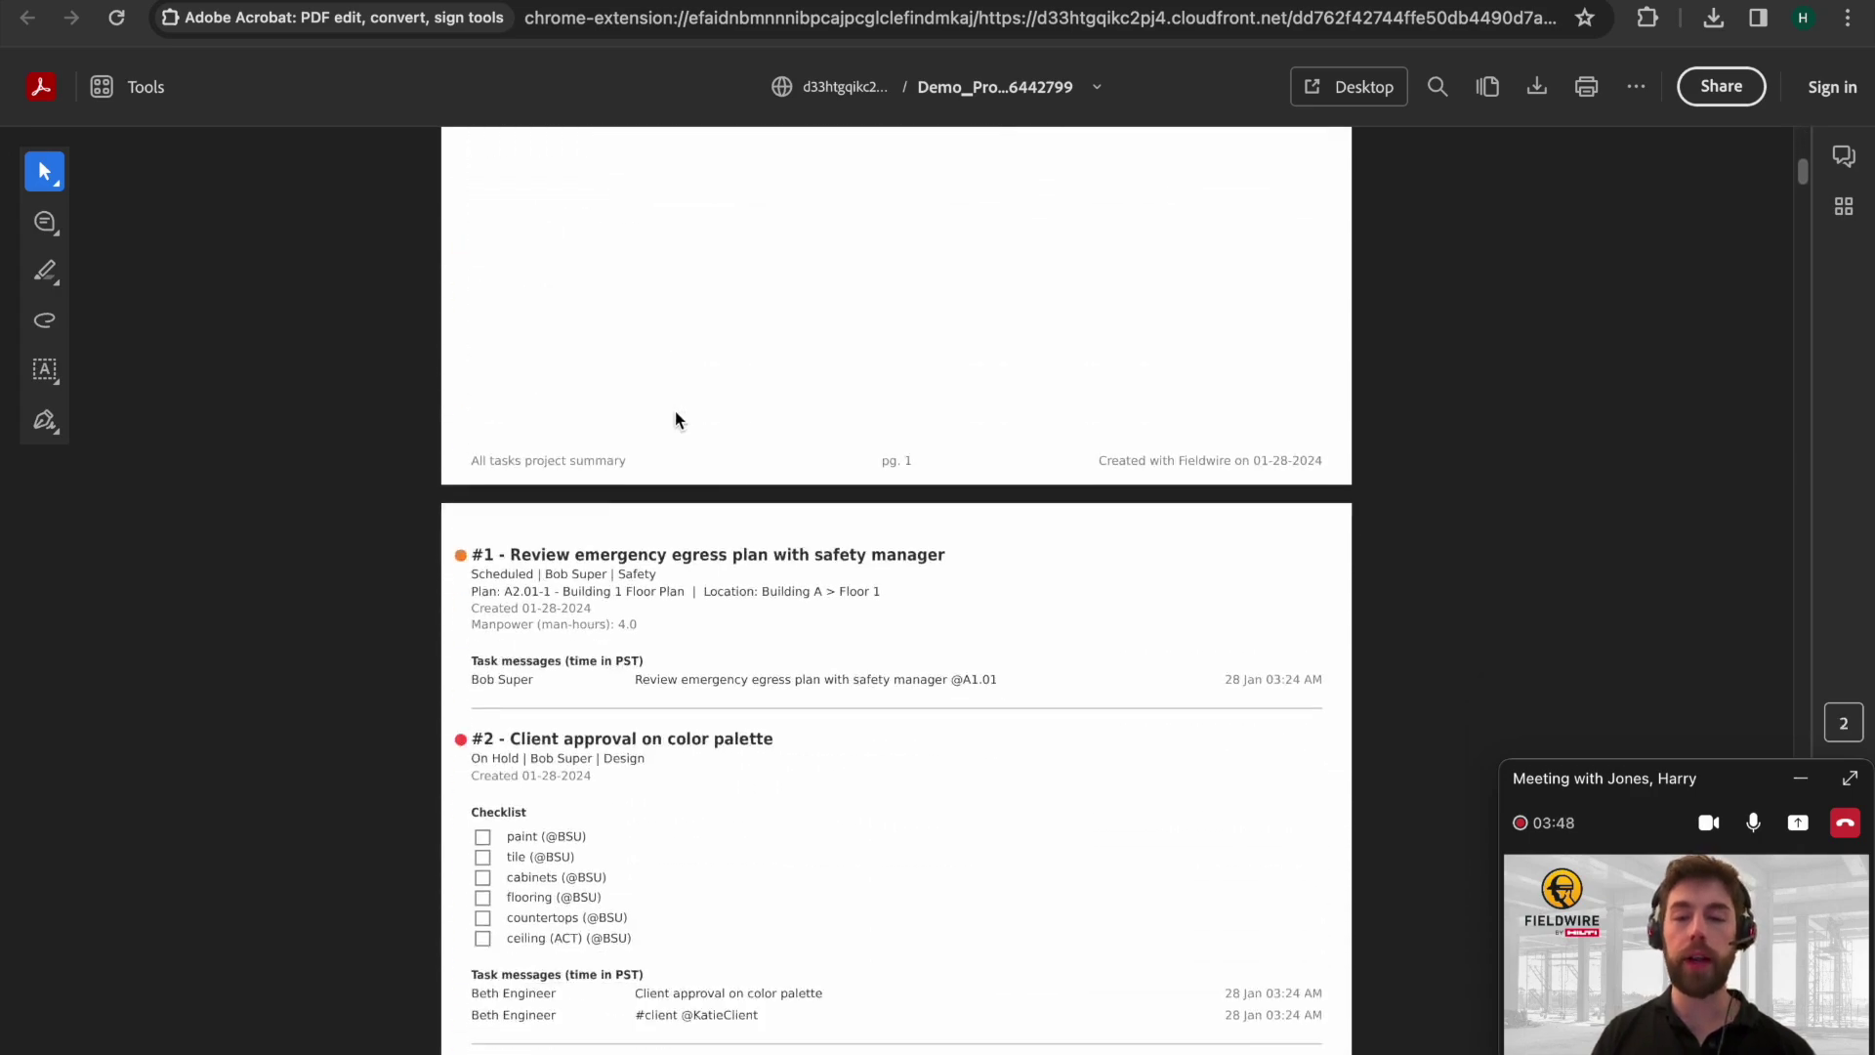
scroll(674, 418, down, 18)
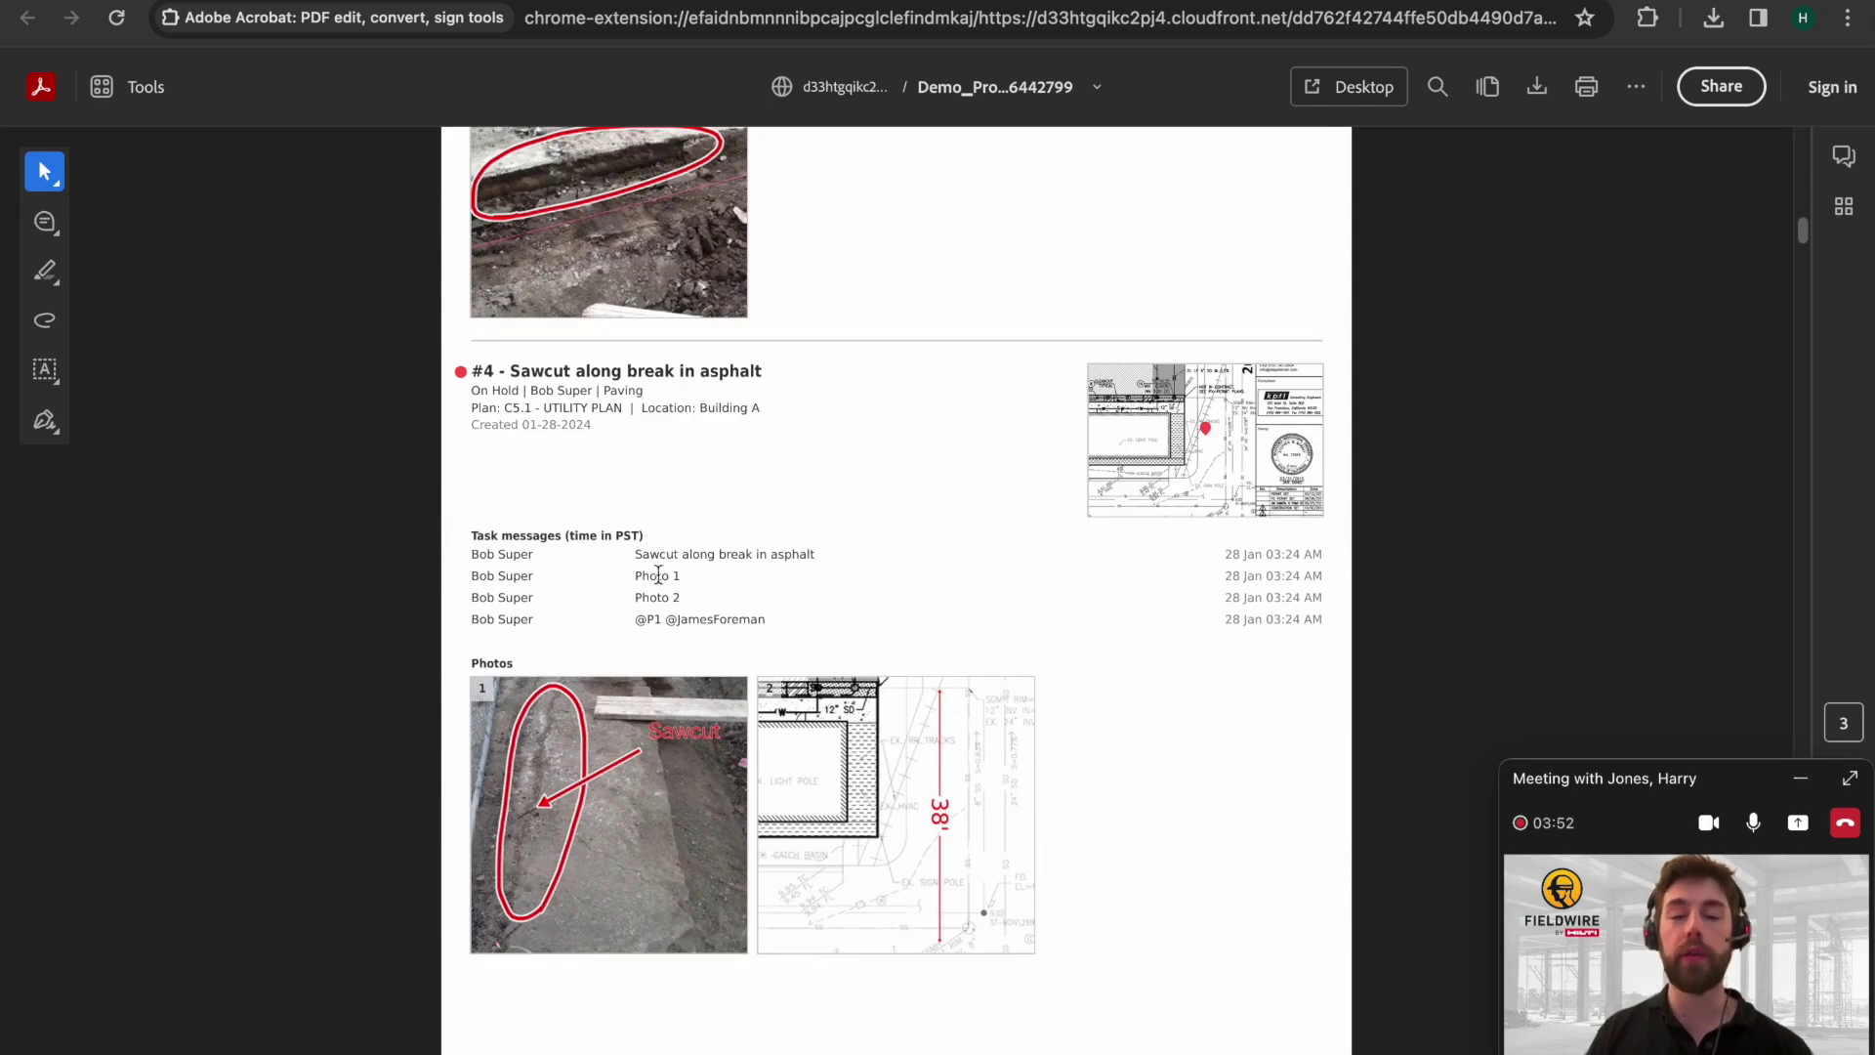
scroll(1238, 615, down, 1)
scroll(1039, 634, down, 5)
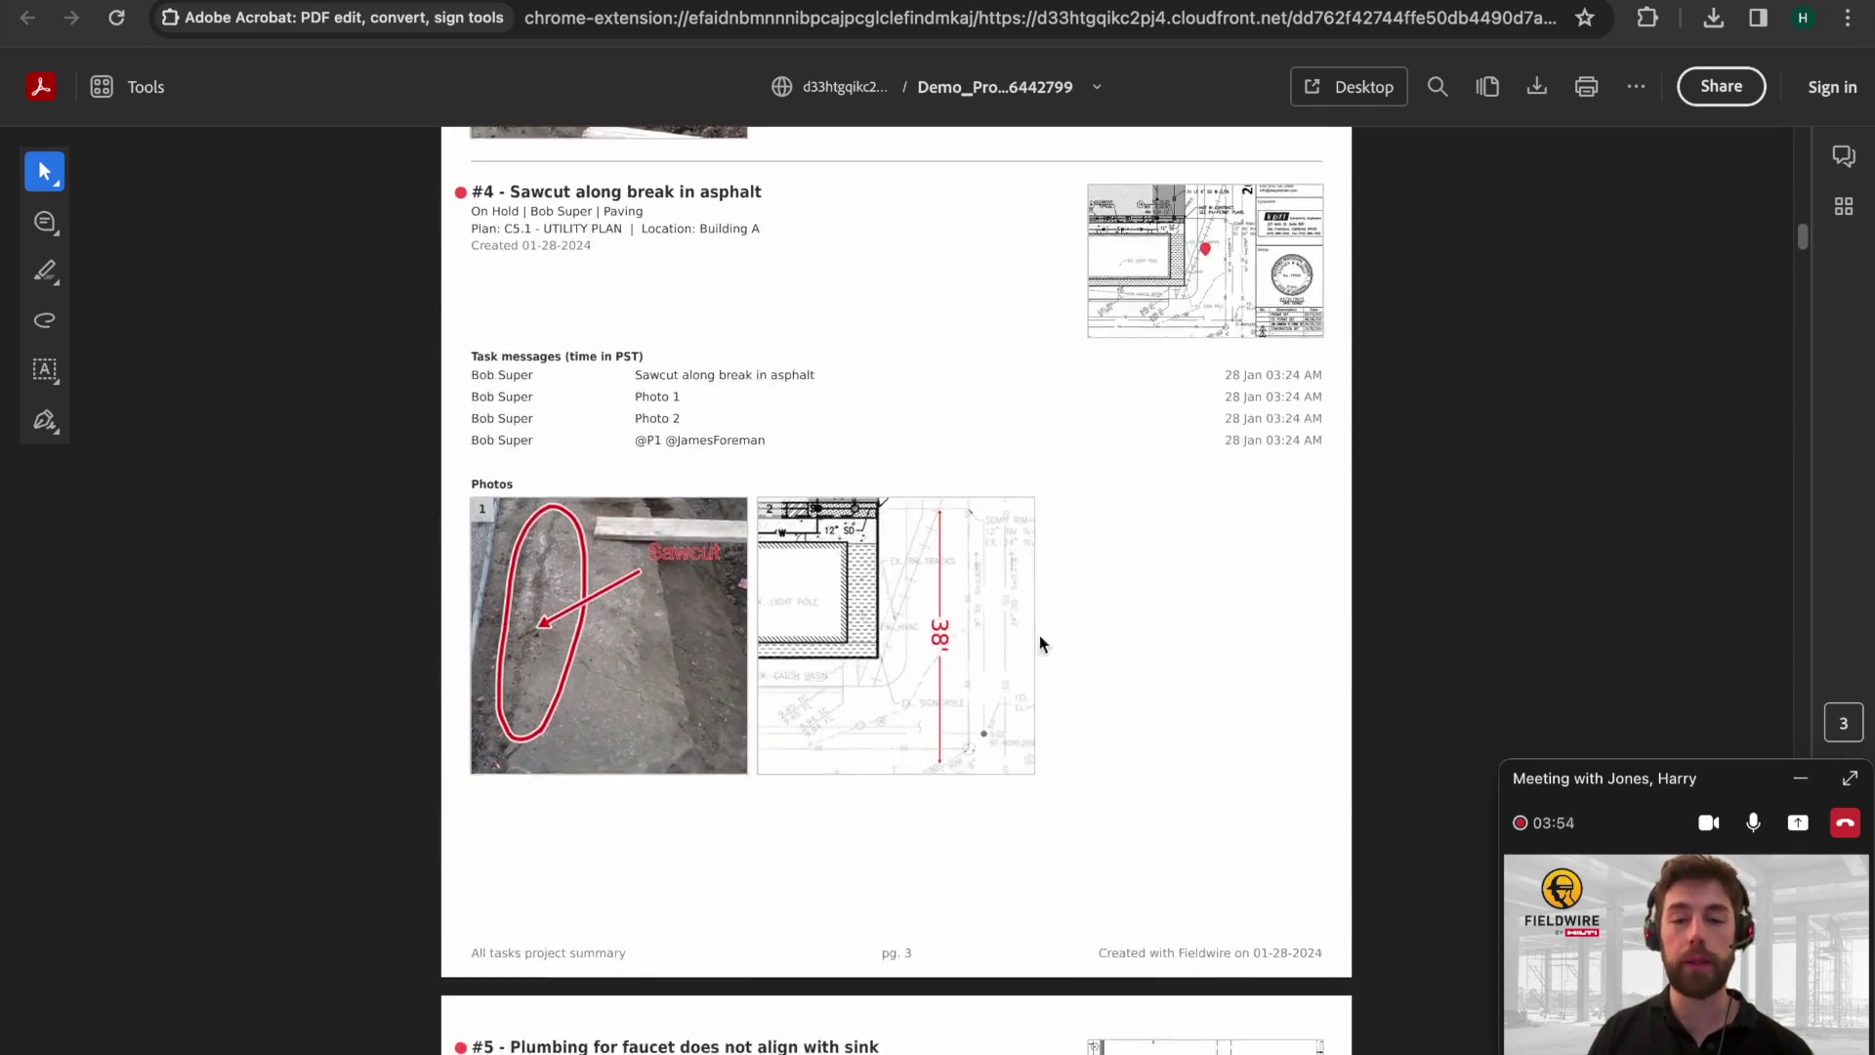
scroll(735, 370, down, 4)
scroll(772, 400, down, 14)
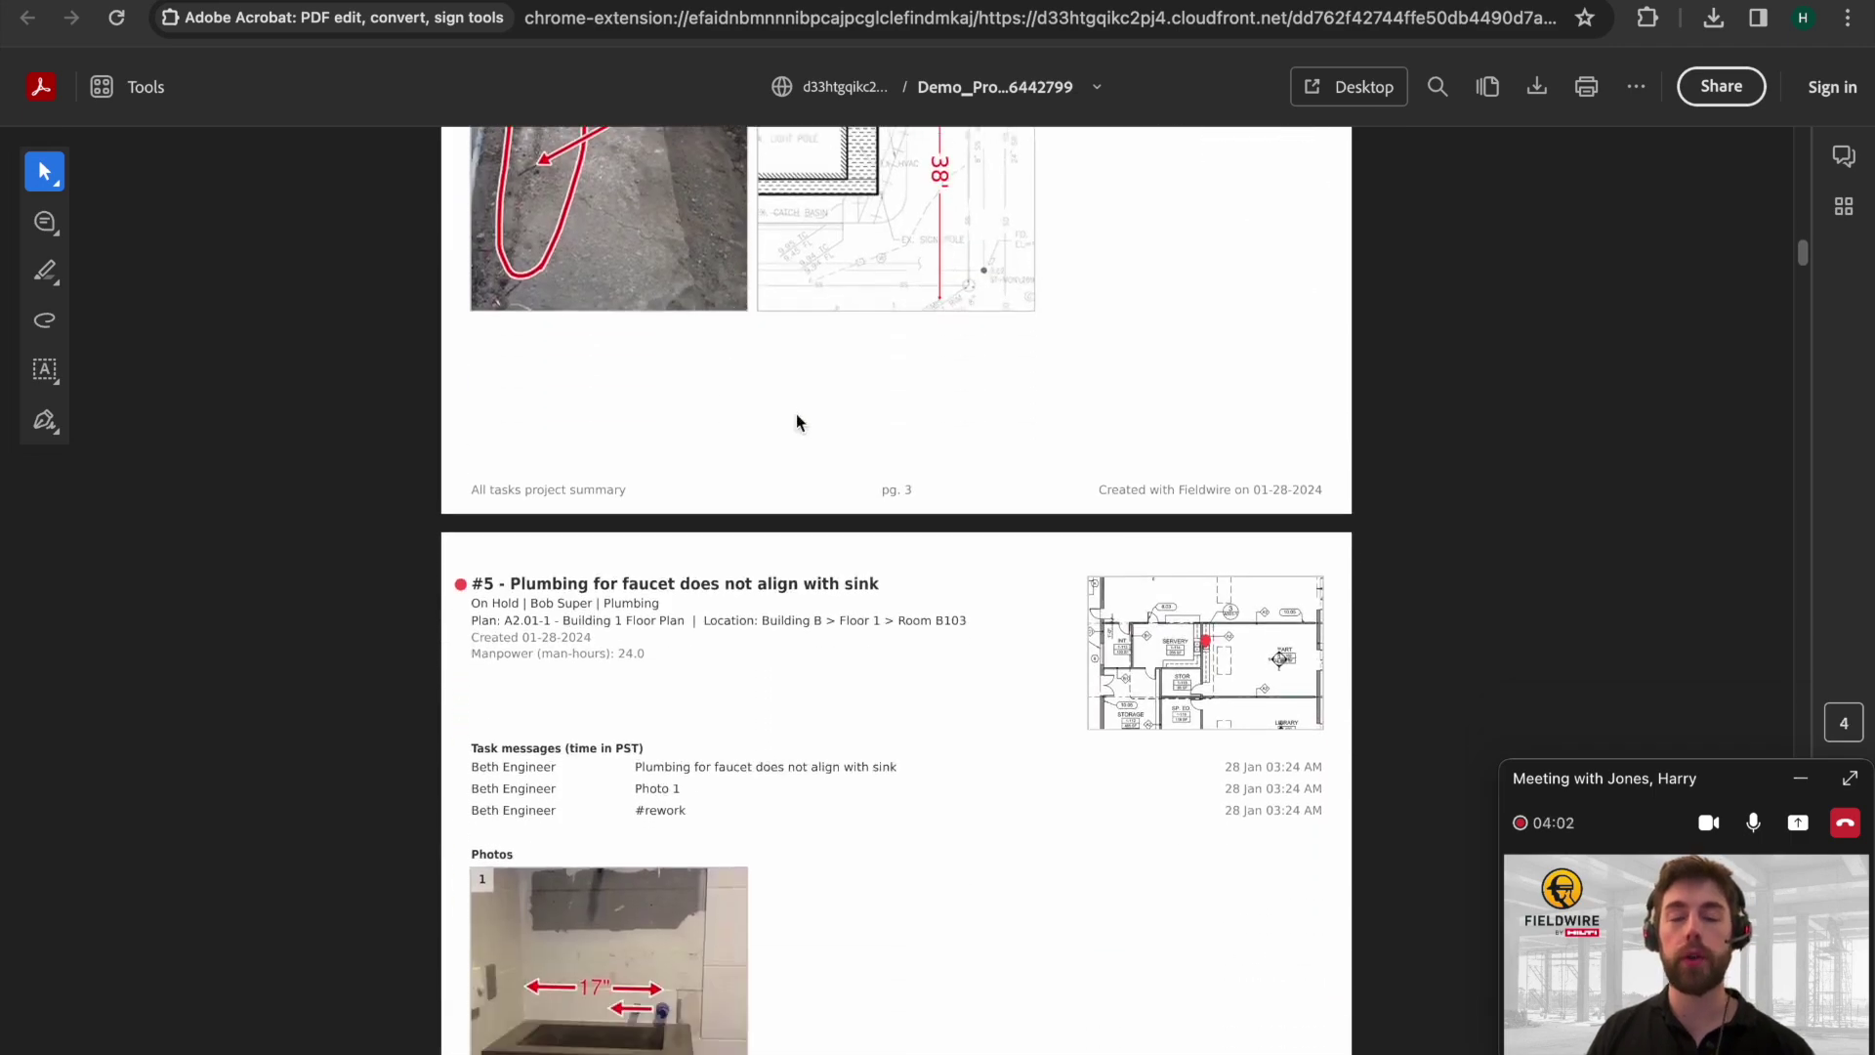
scroll(846, 437, down, 14)
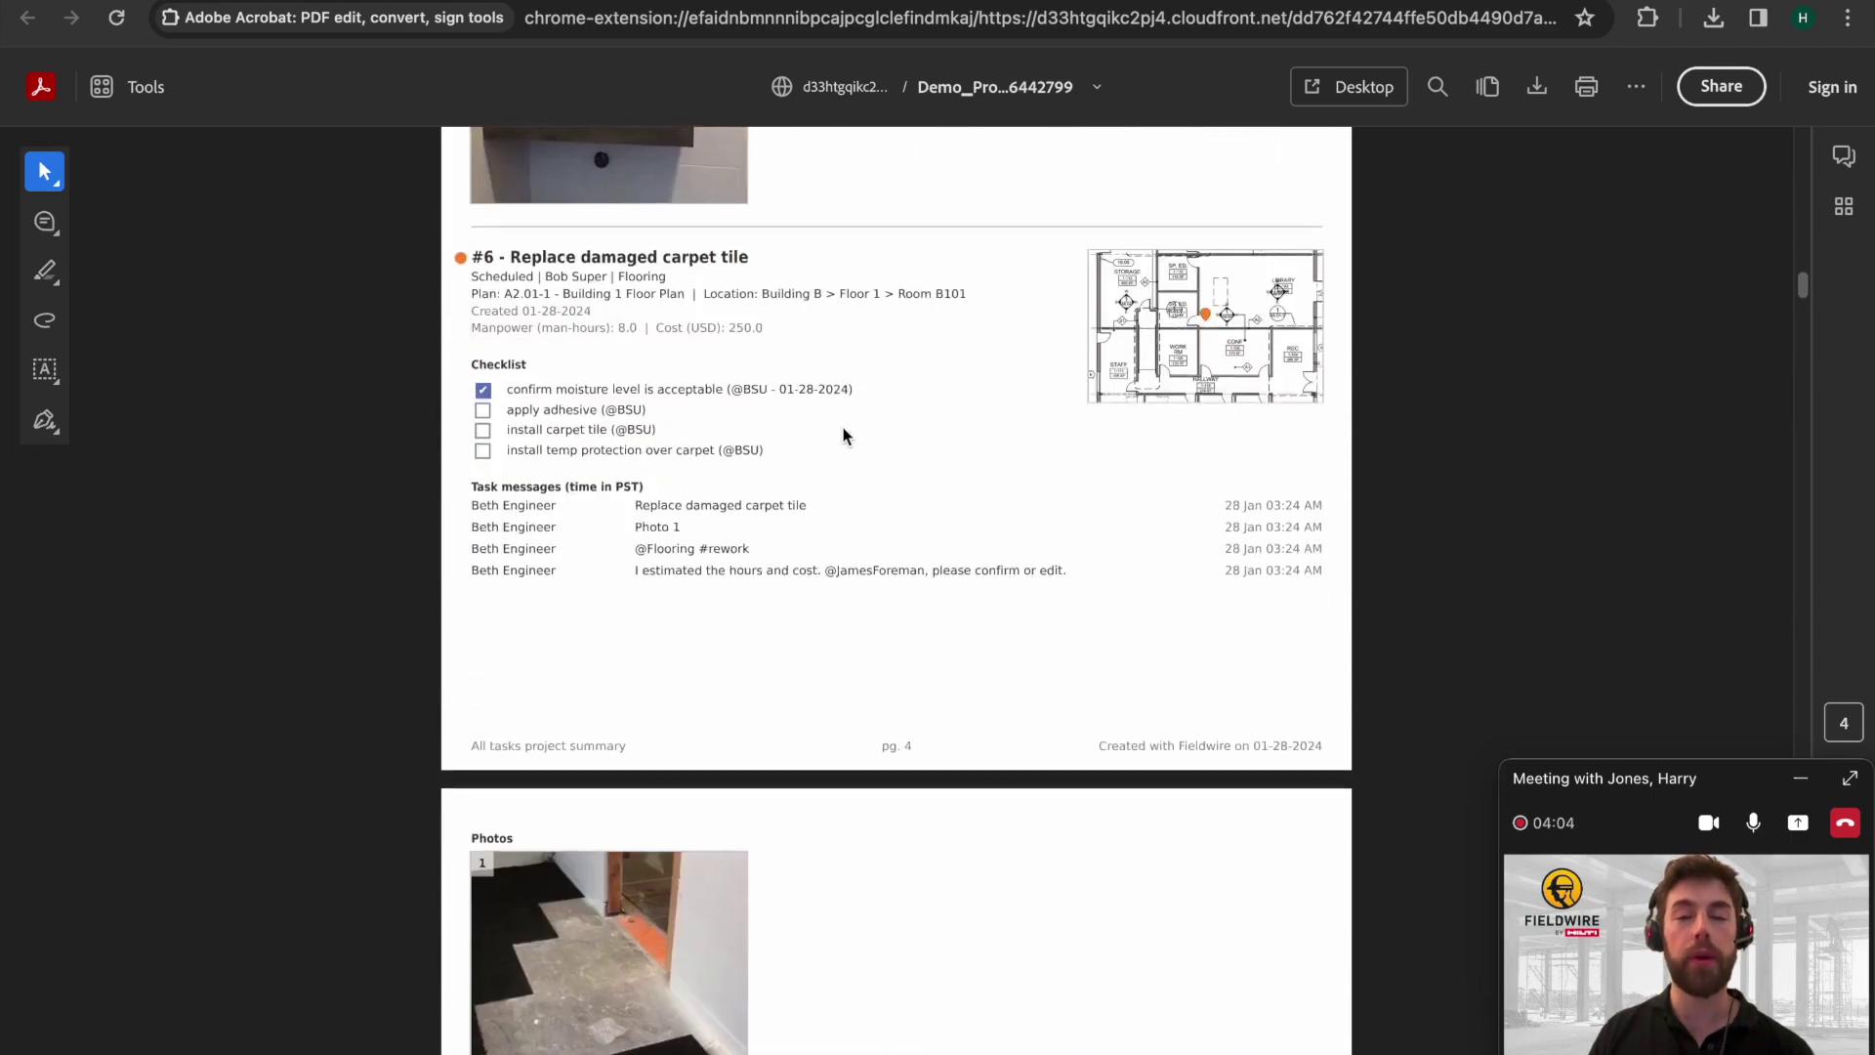
scroll(841, 434, down, 20)
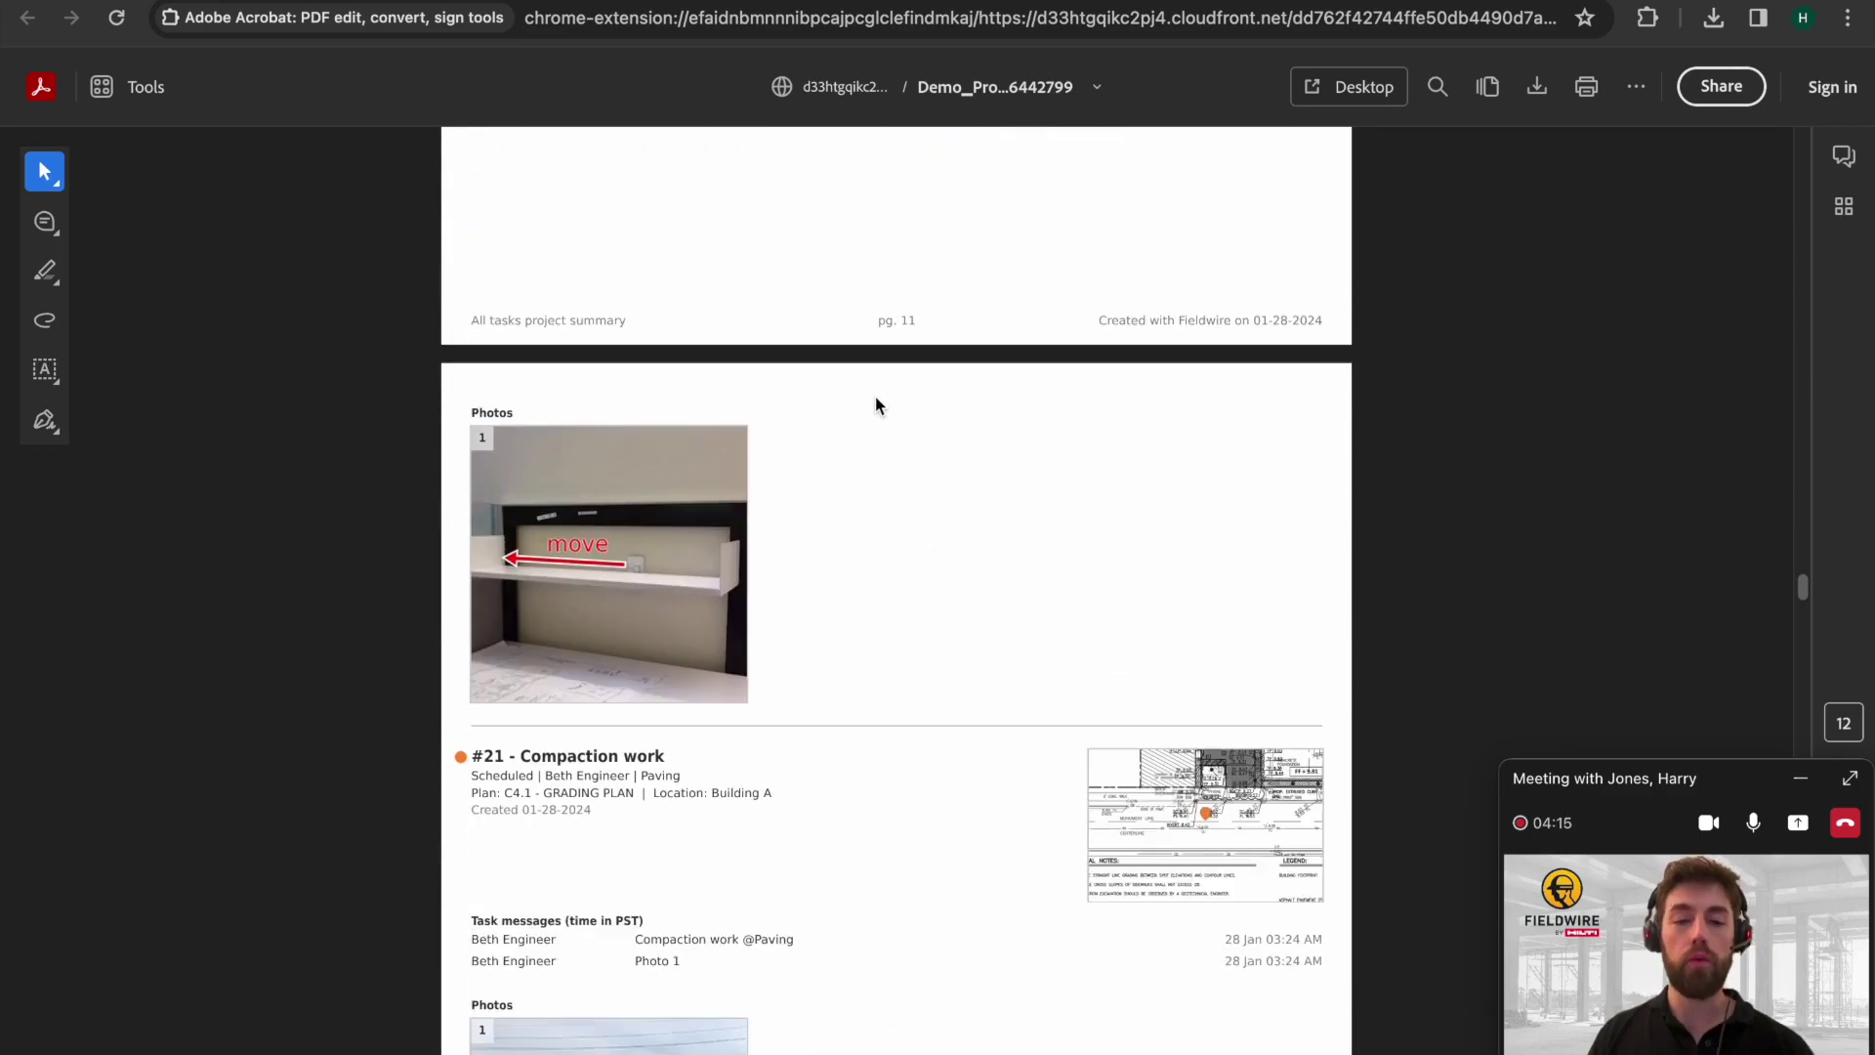
scroll(876, 402, down, 10)
scroll(875, 406, down, 20)
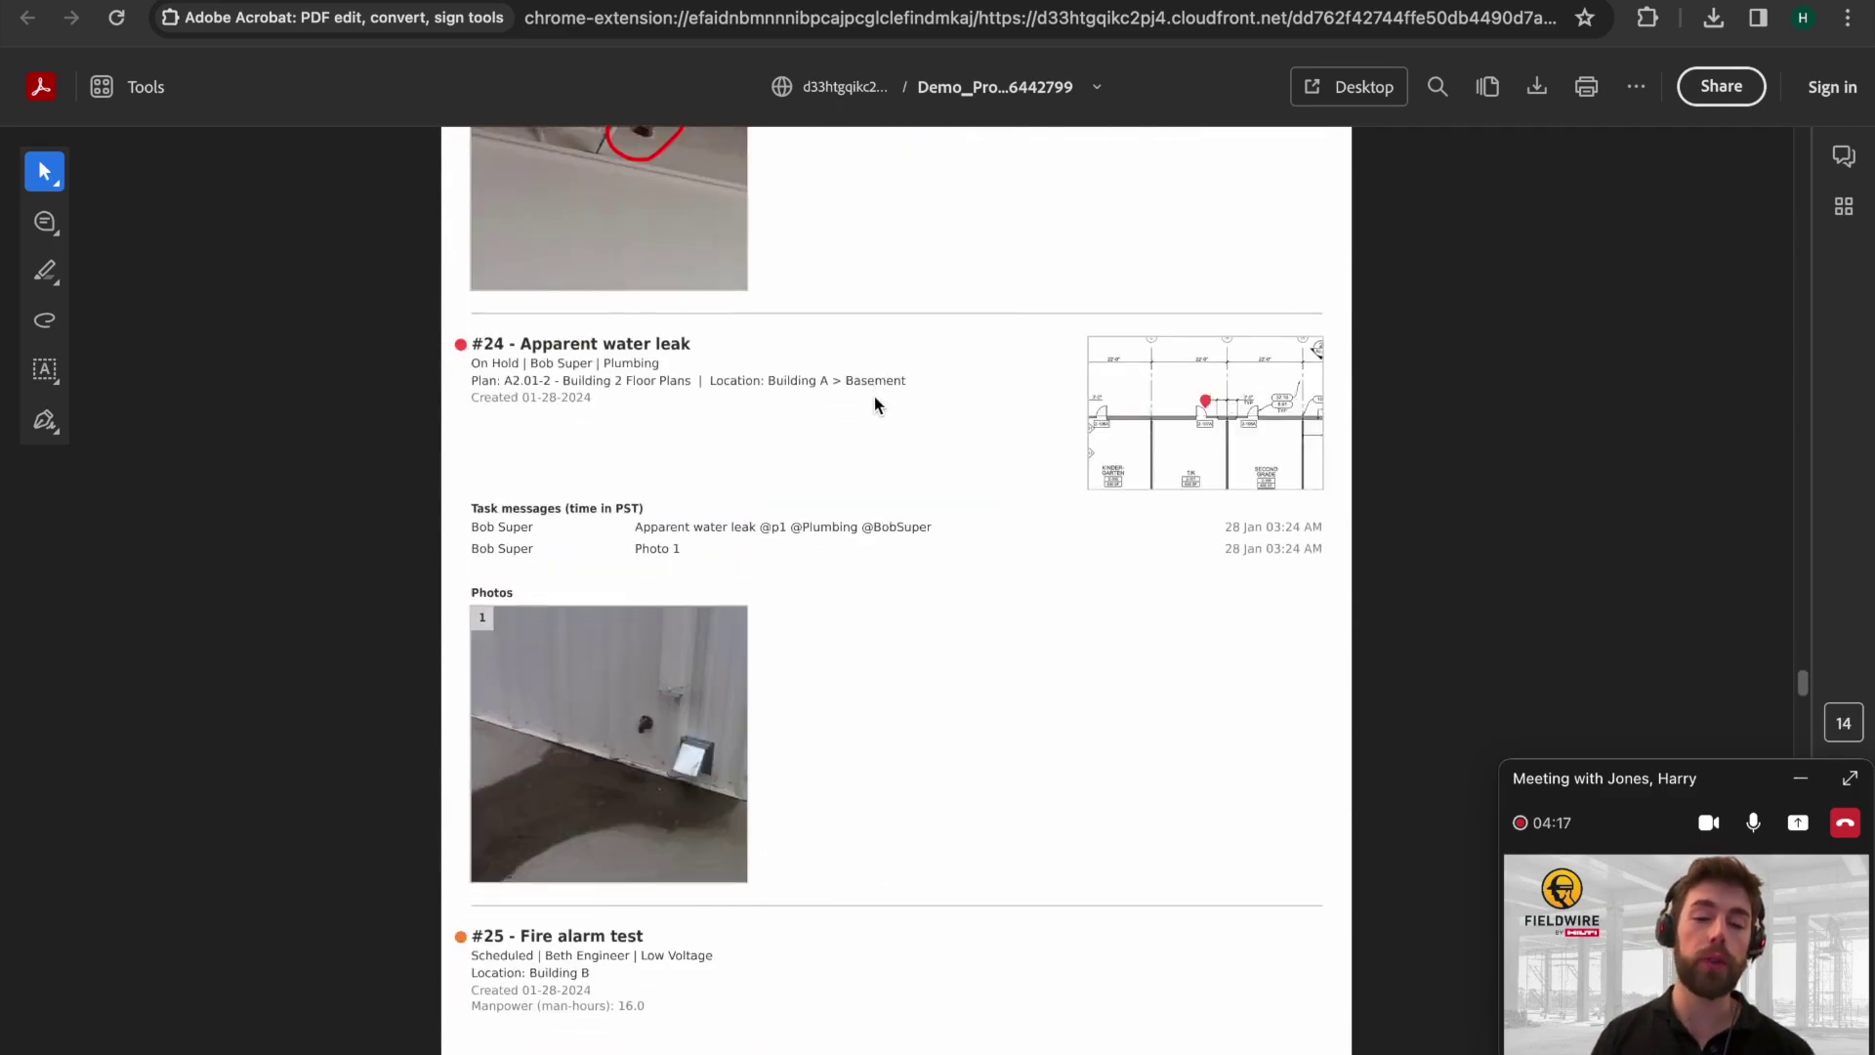
scroll(874, 408, down, 20)
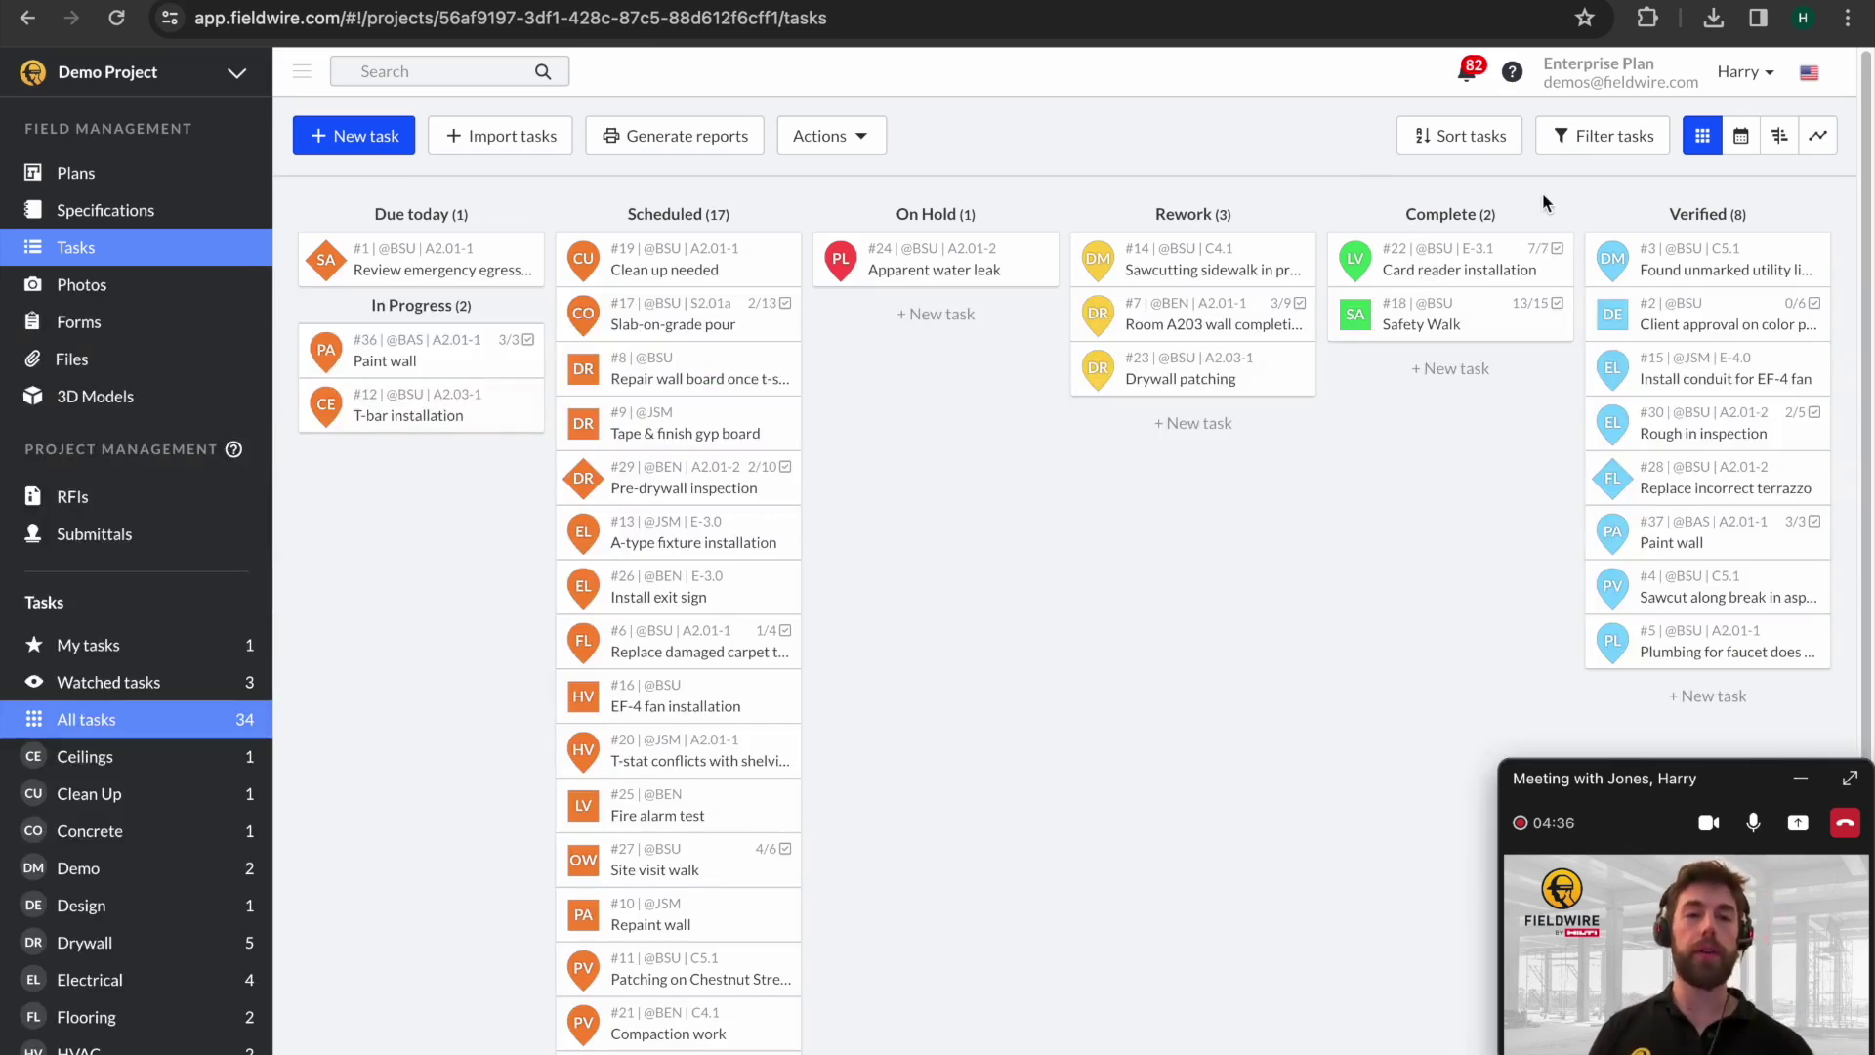
click(1742, 139)
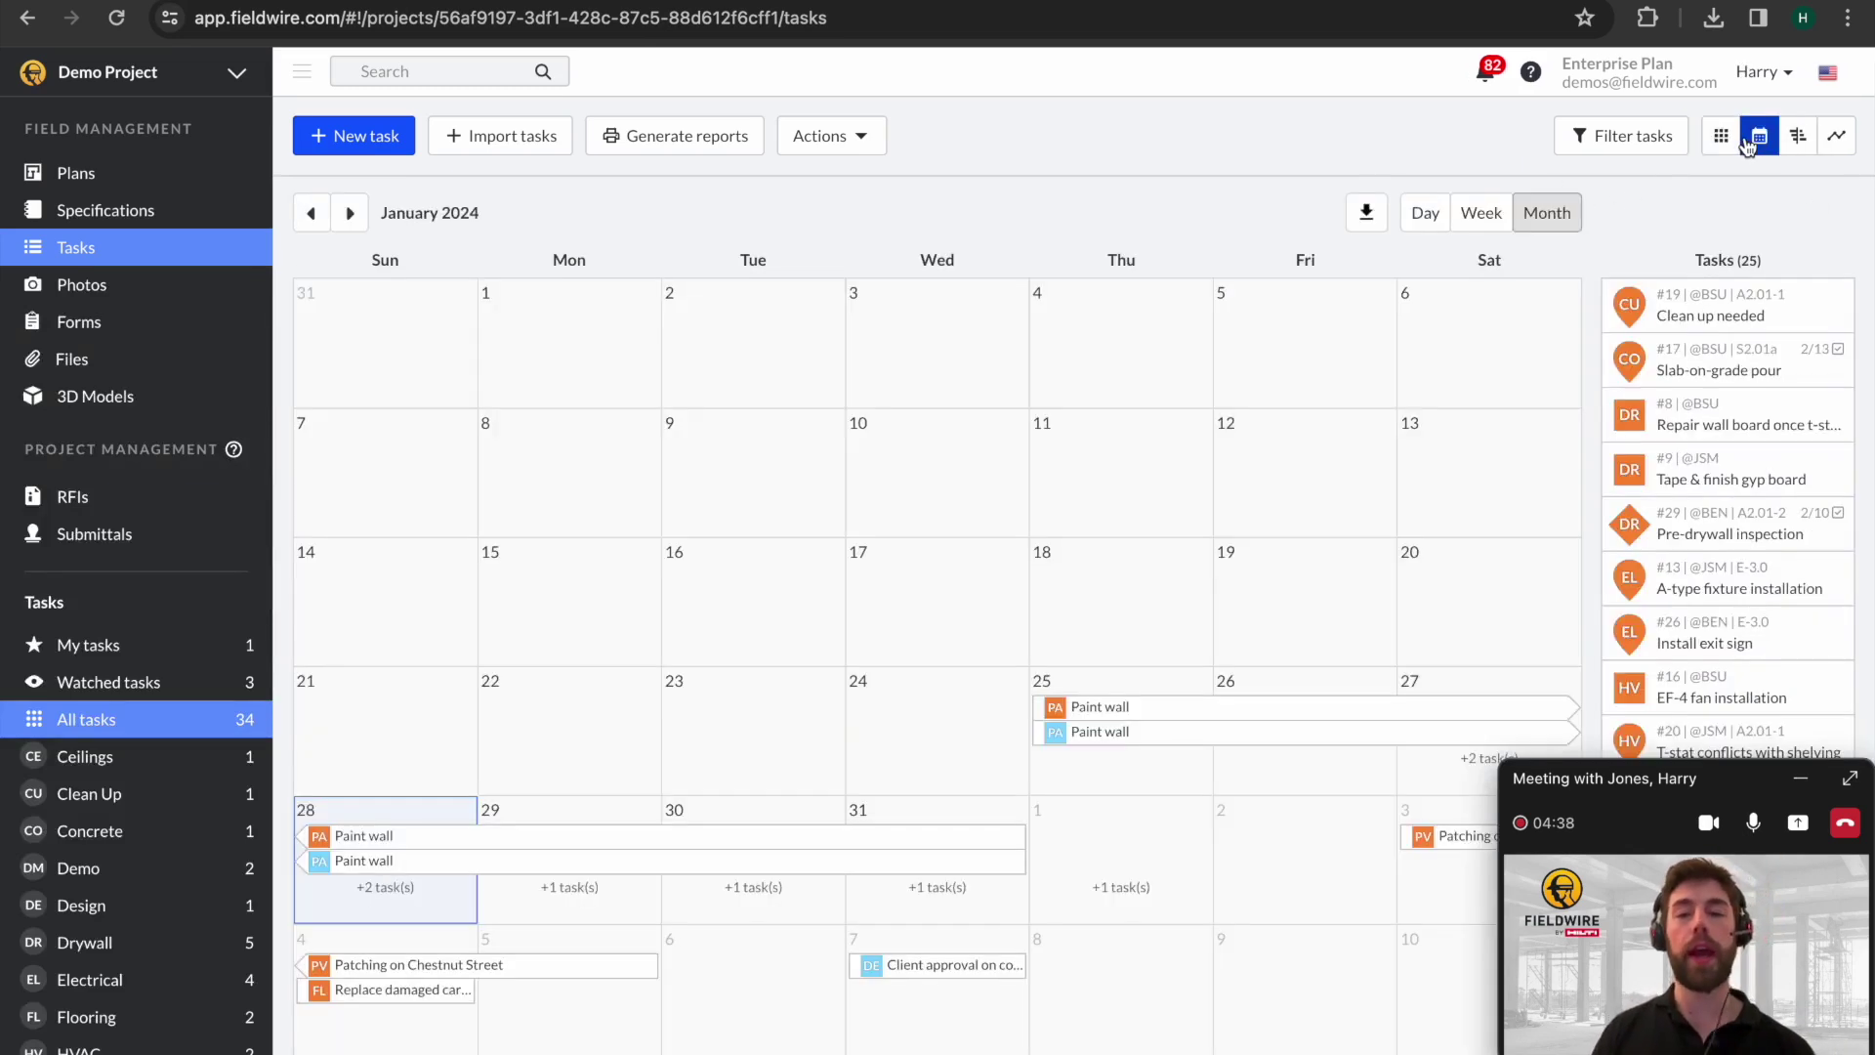
click(1795, 141)
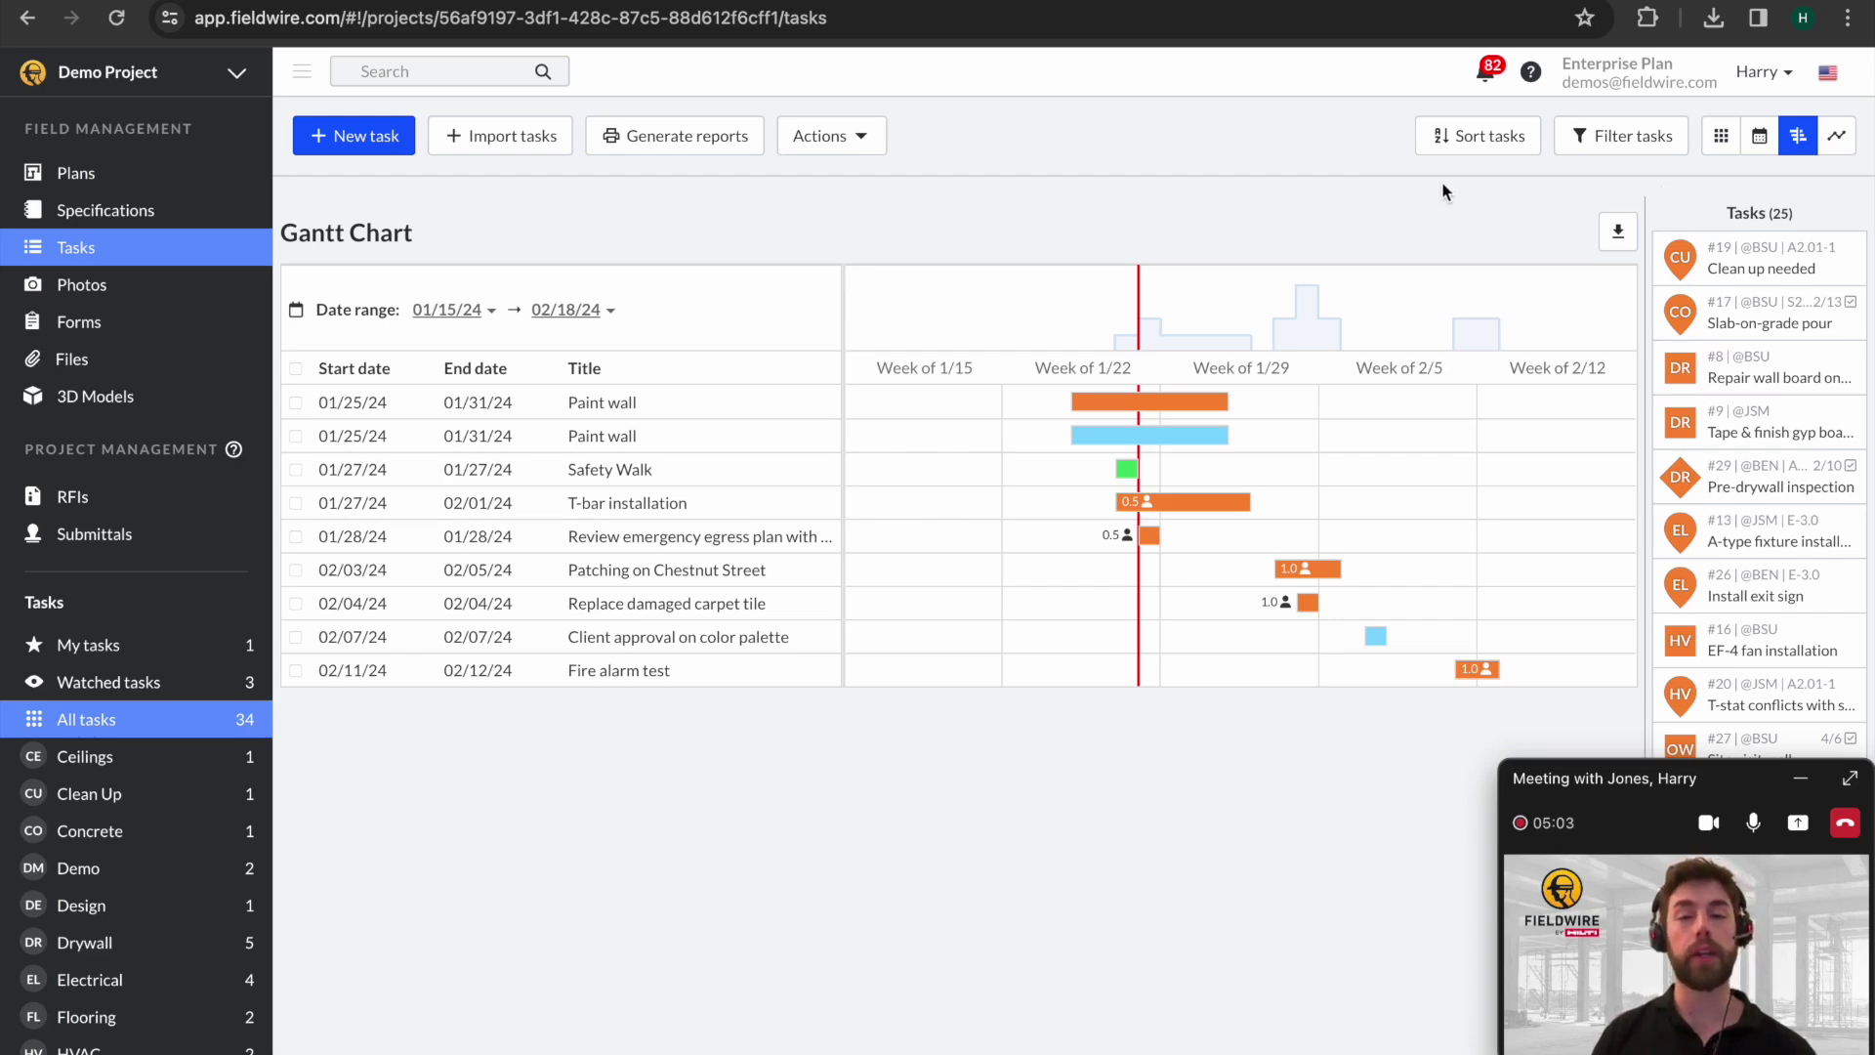
click(1721, 136)
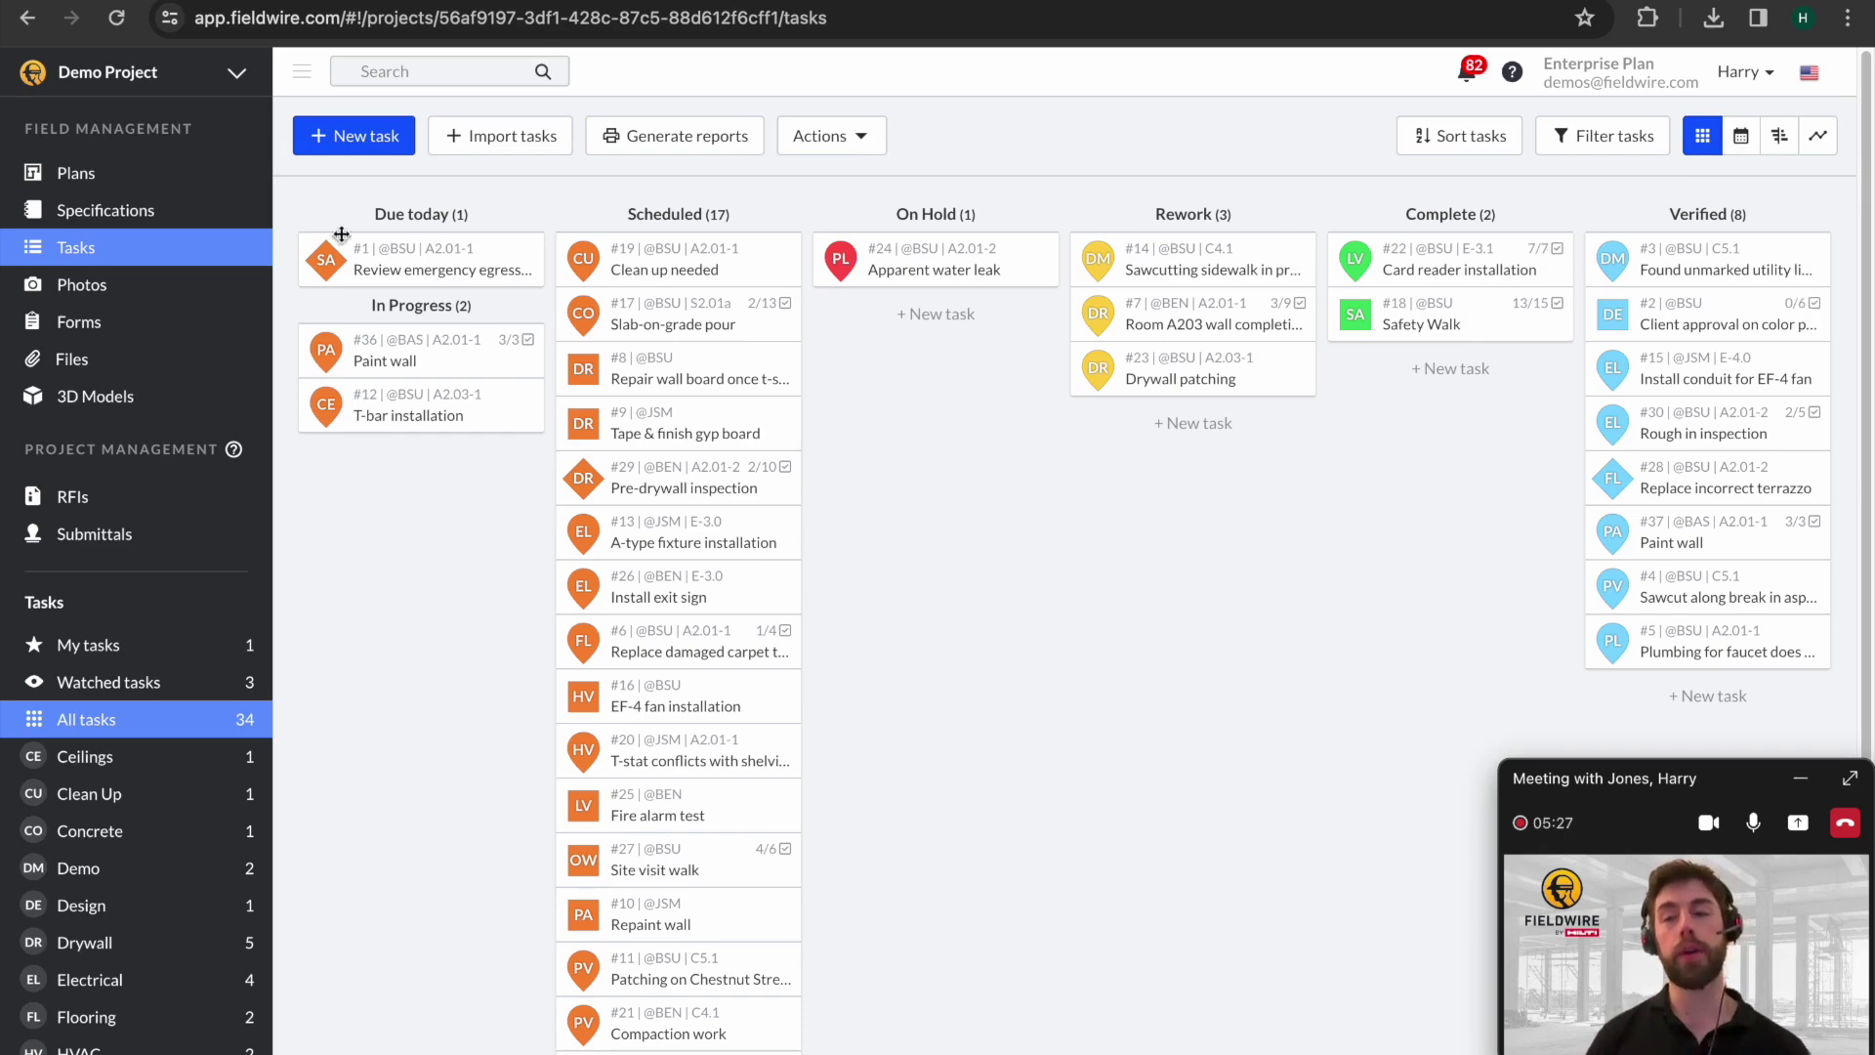
click(114, 332)
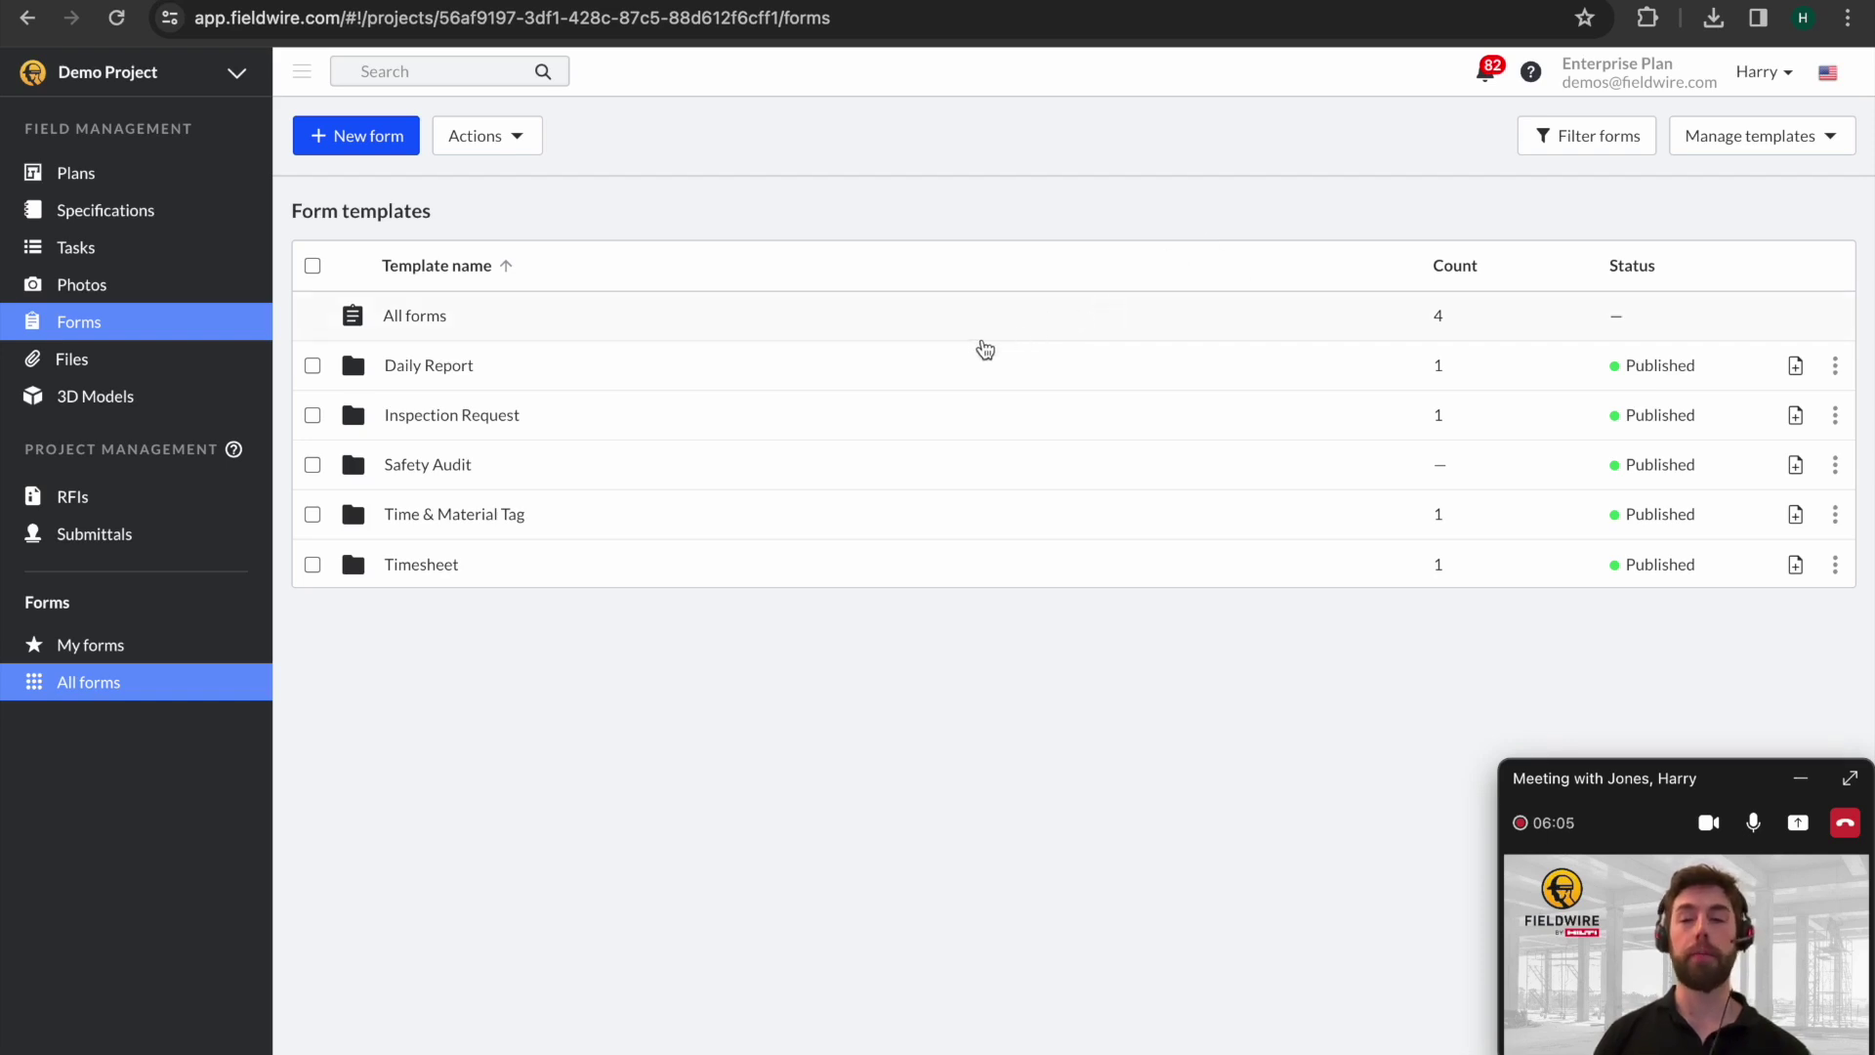
Bring up the options menu for the Daily Report form template.
click(1436, 268)
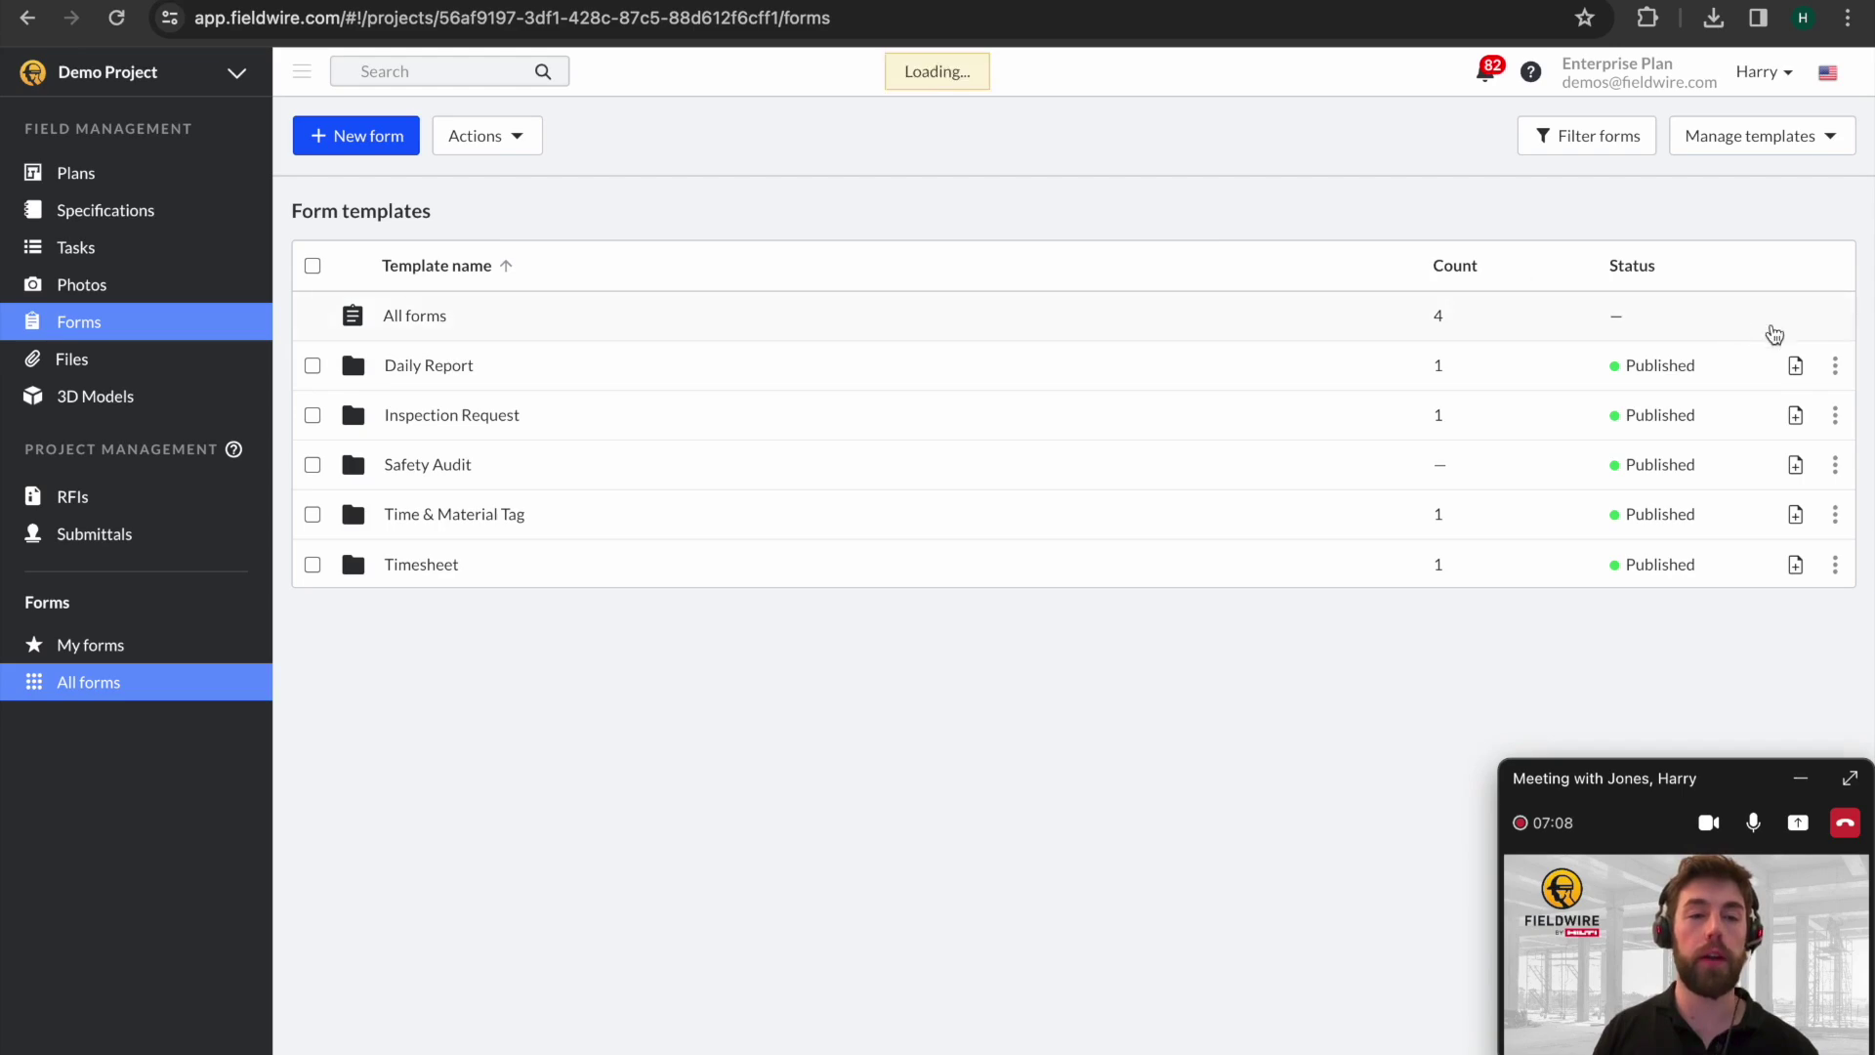
click(1835, 364)
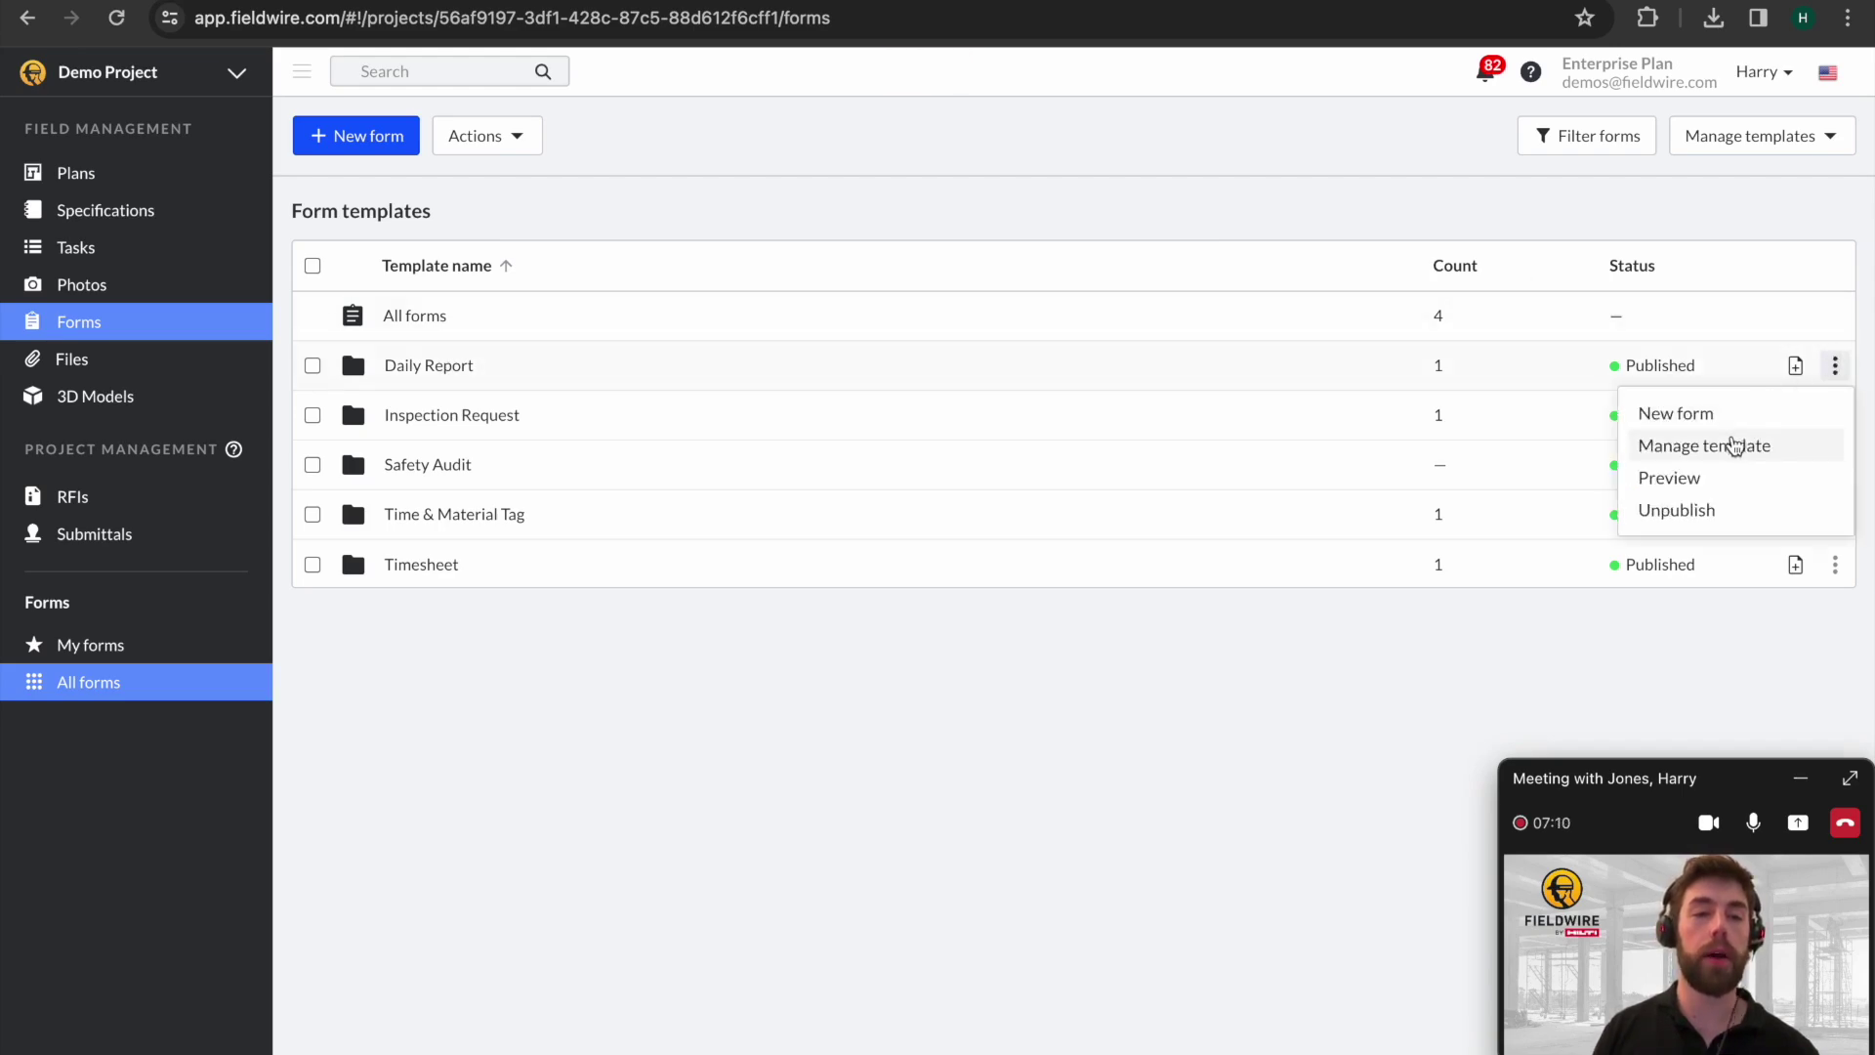
Open the Daily Report template for managing and preview the form.
click(1732, 447)
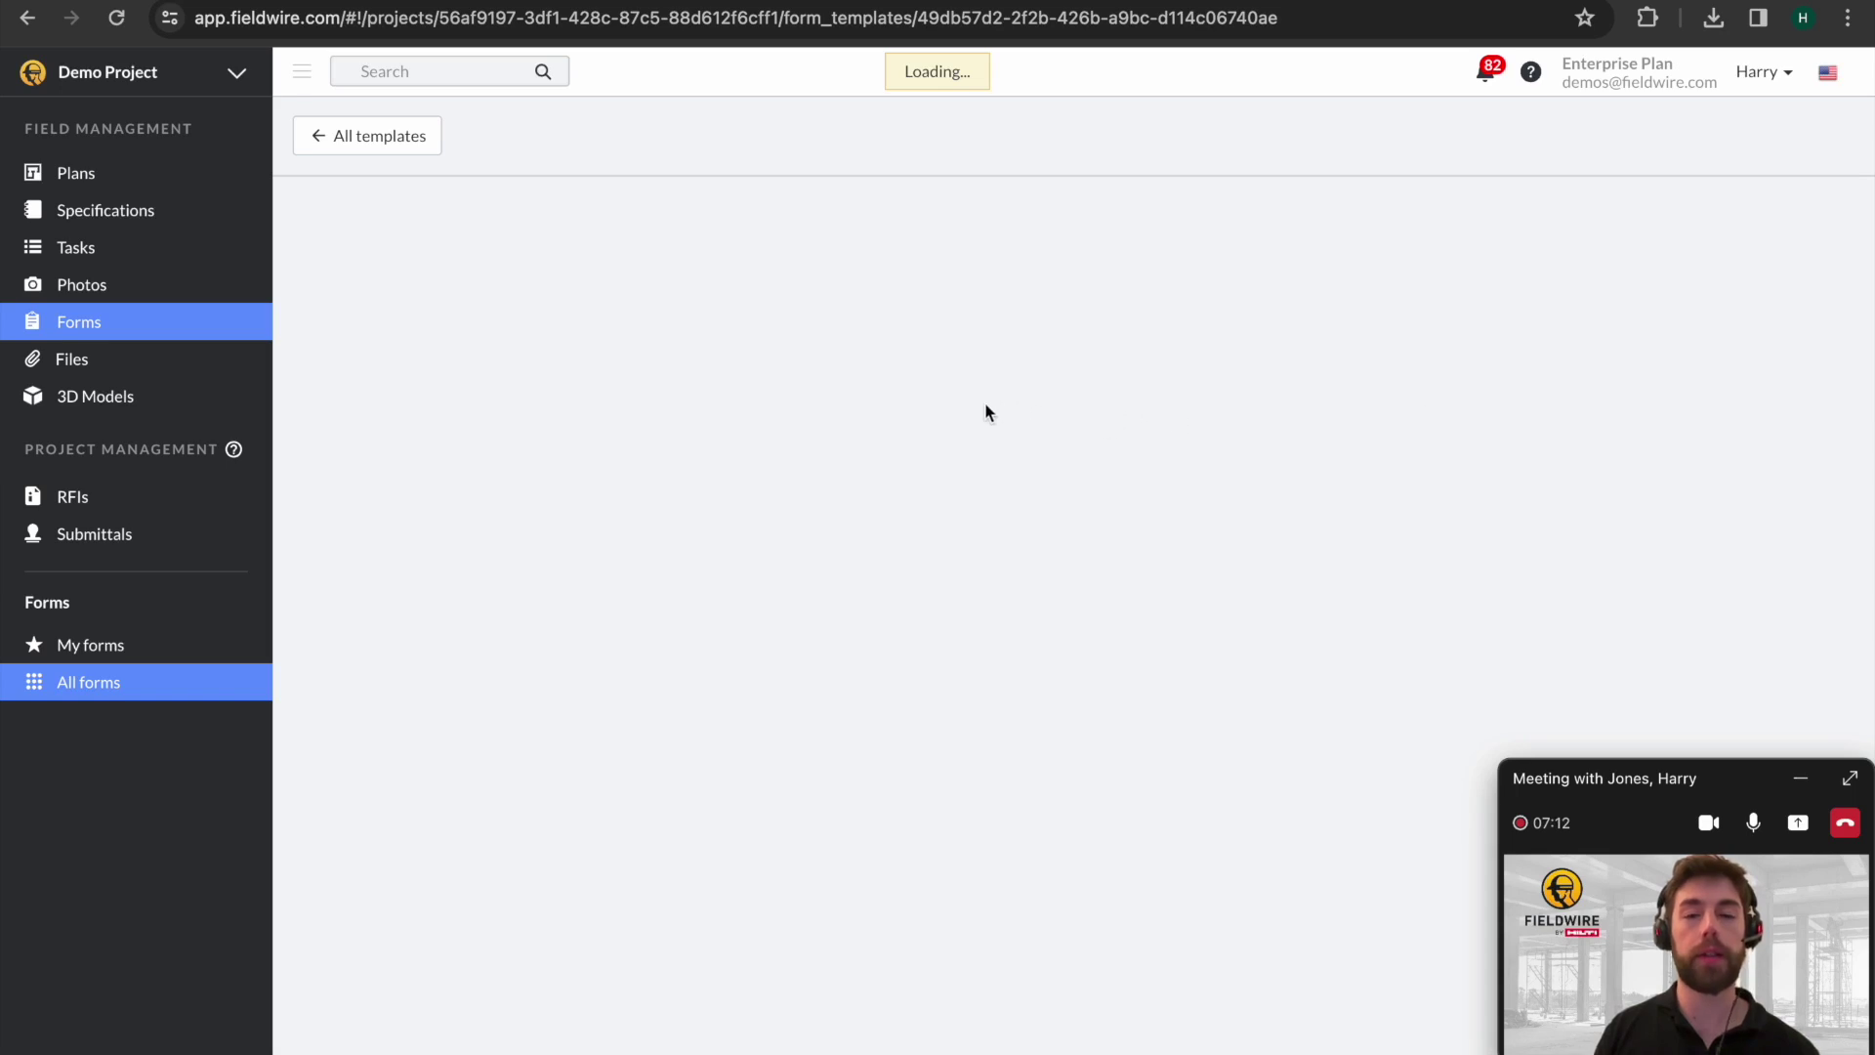
scroll(1116, 429, down, 2)
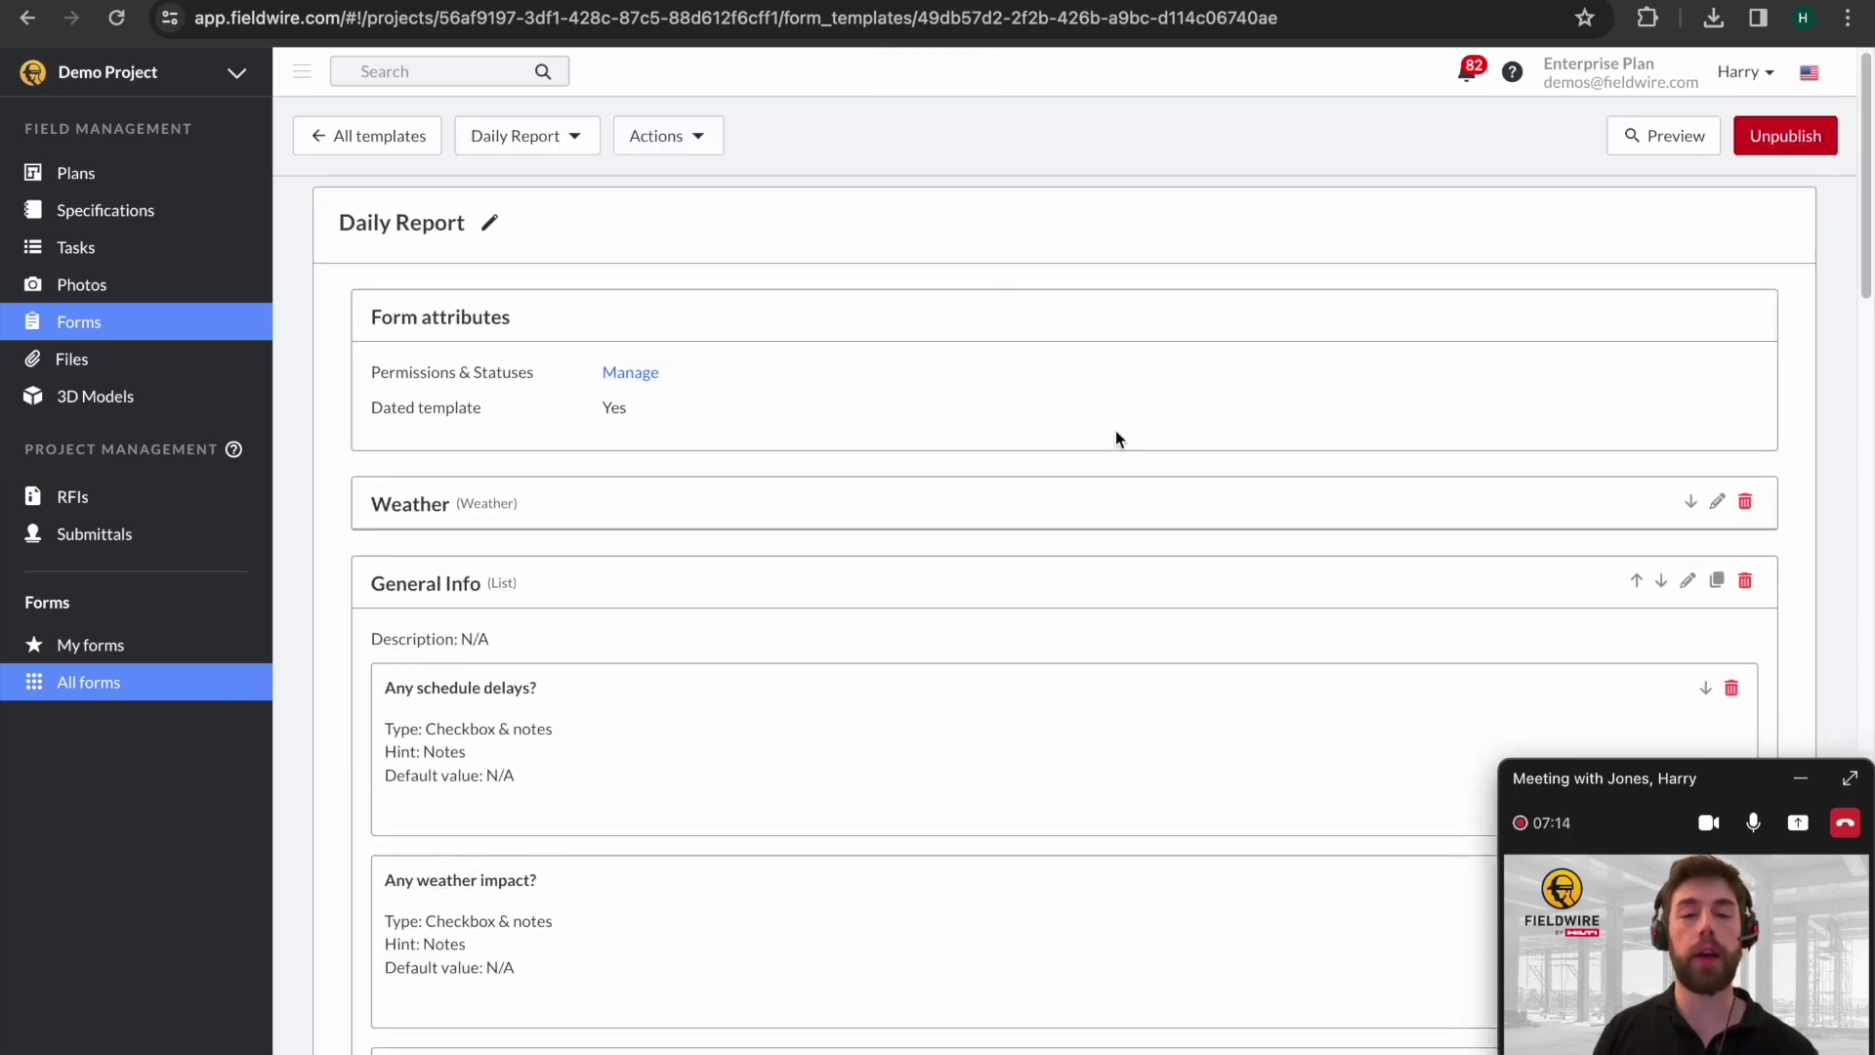
scroll(1129, 432, down, 6)
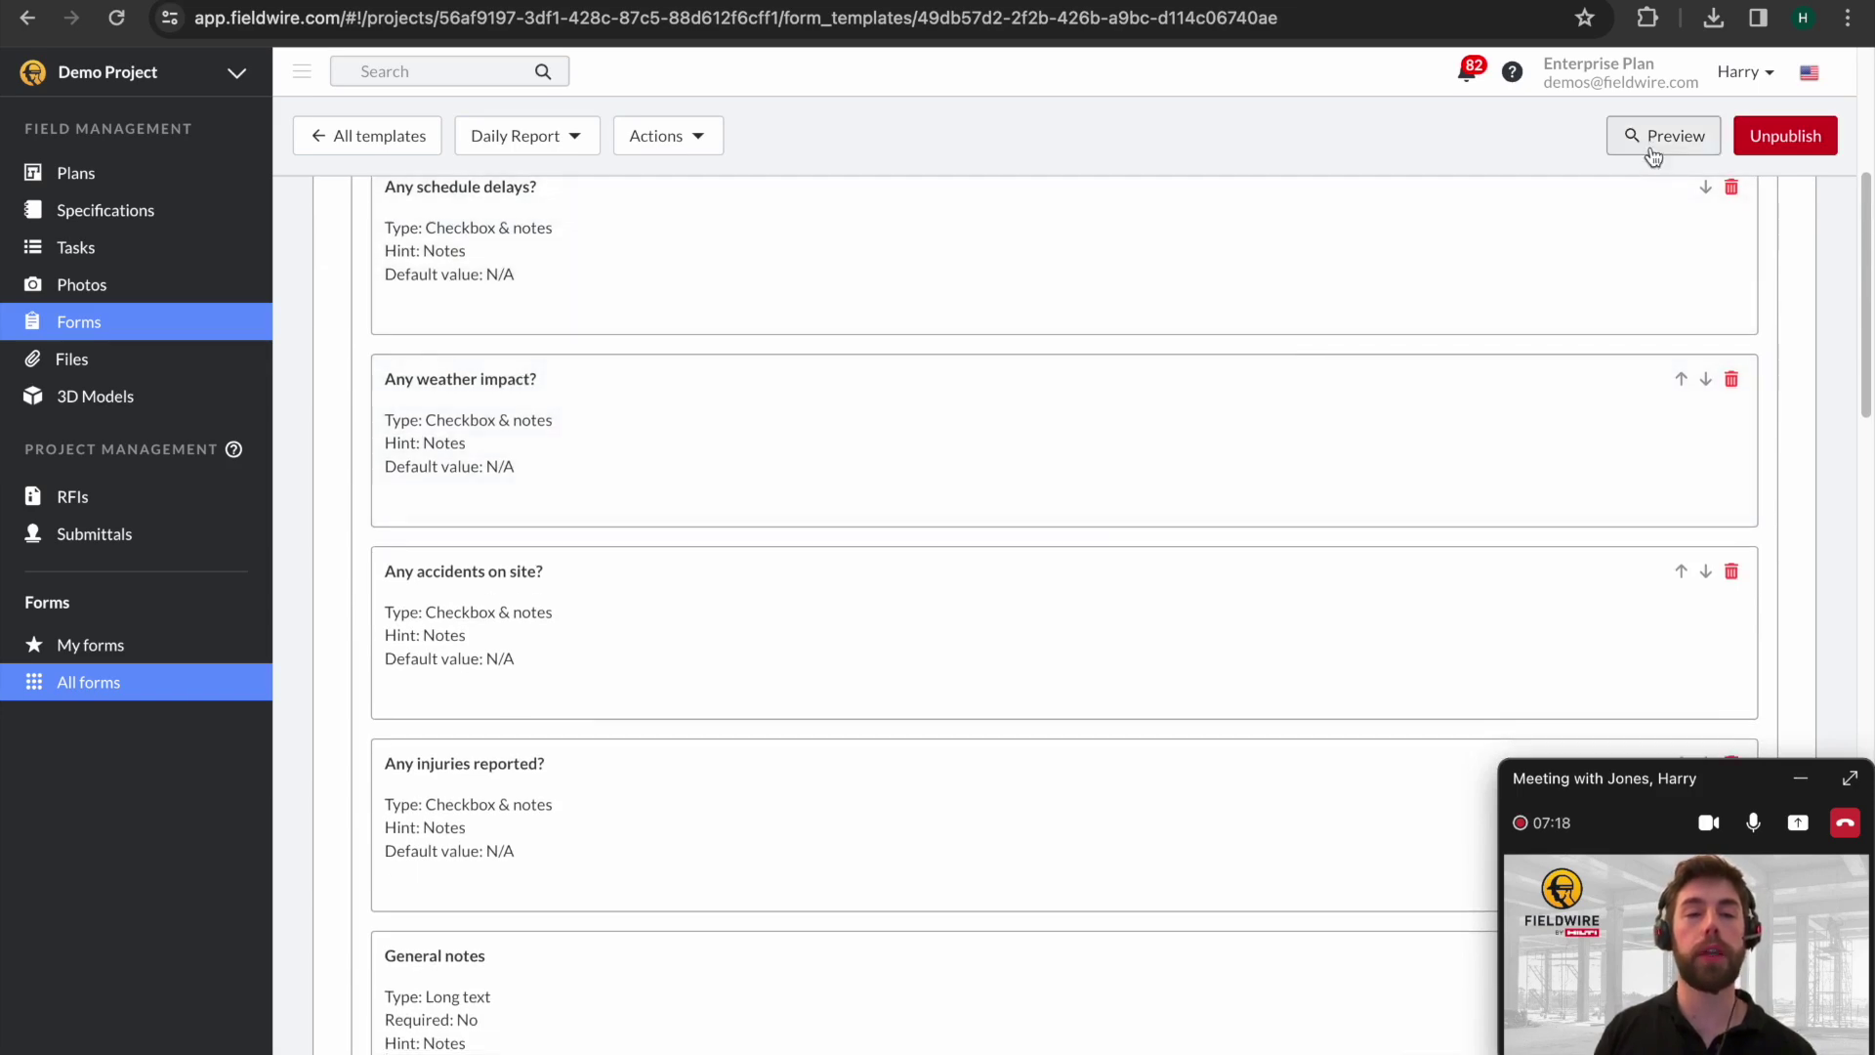
click(1650, 137)
Tick the Any schedule delays?, Any weather impact? and Any accidents on site? questions.
scroll(580, 761, down, 5)
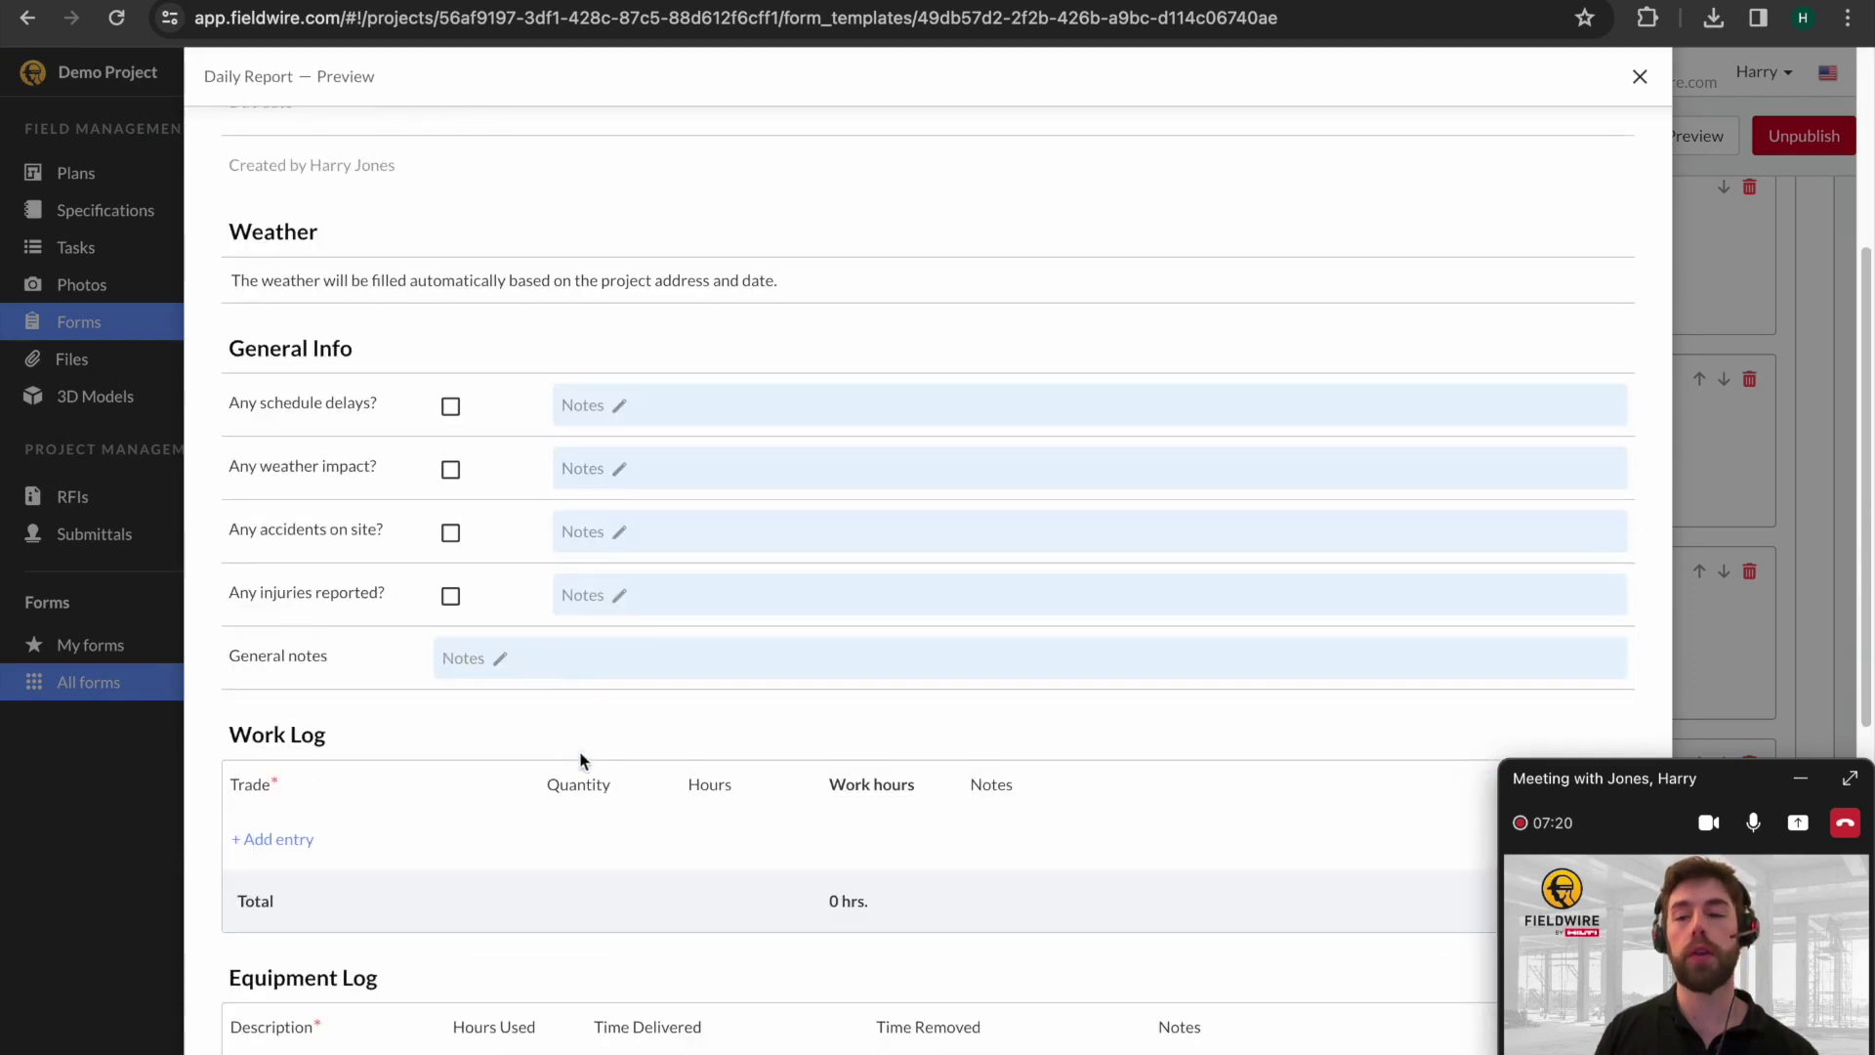
click(450, 406)
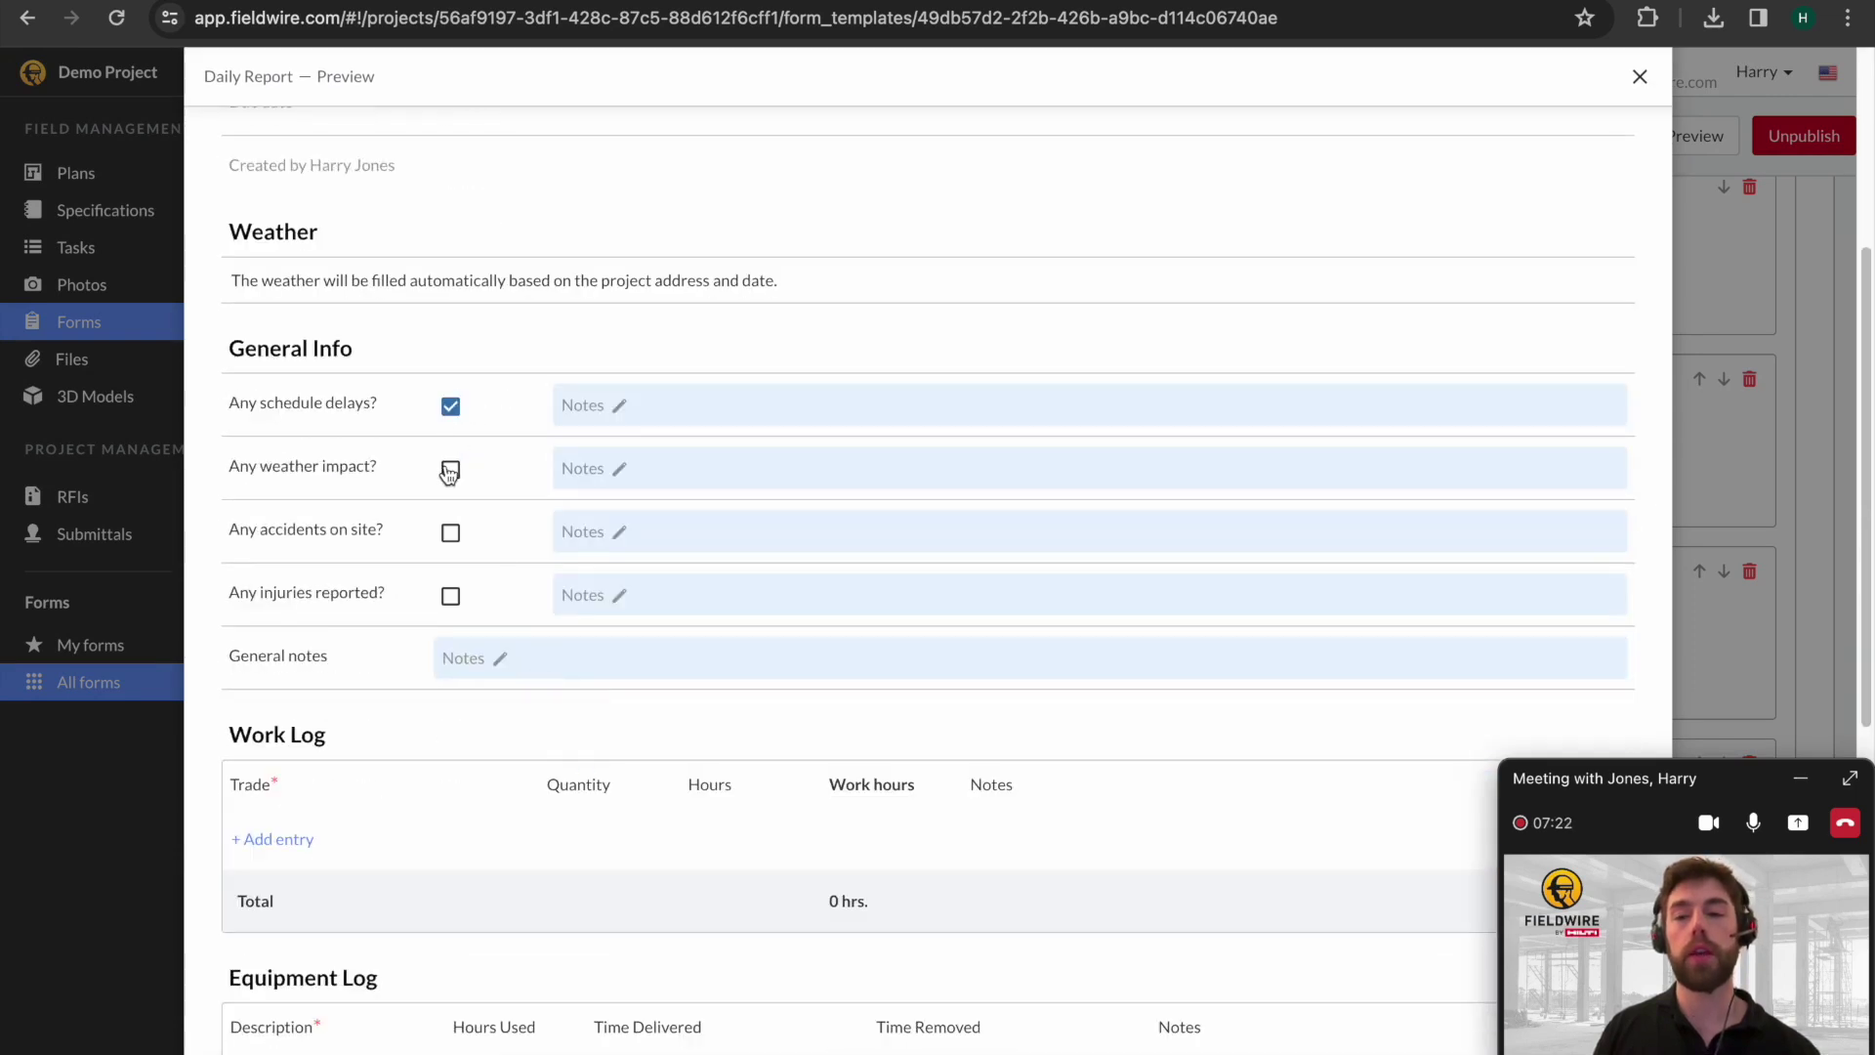
click(450, 470)
click(450, 533)
scroll(478, 539, down, 2)
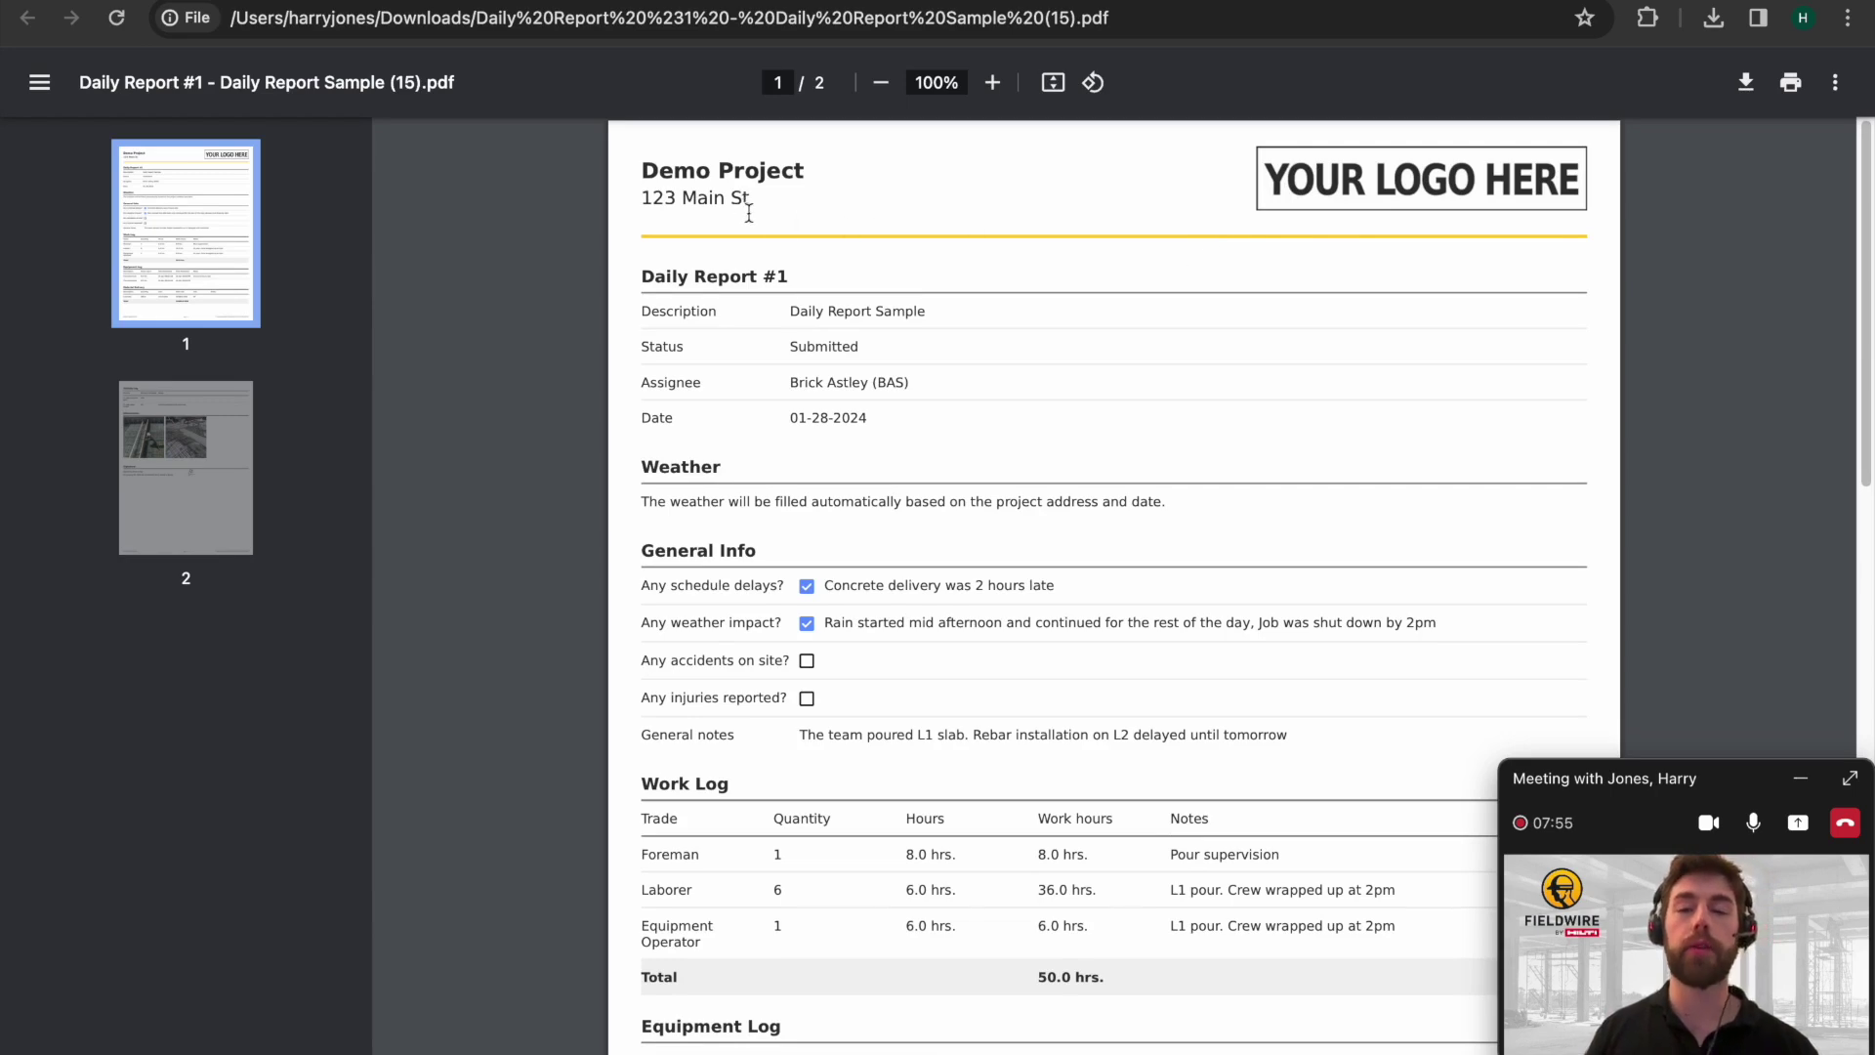
Read through both pages of the Daily Report #1 PDF and select the signature's date and device text.
scroll(967, 365, down, 3)
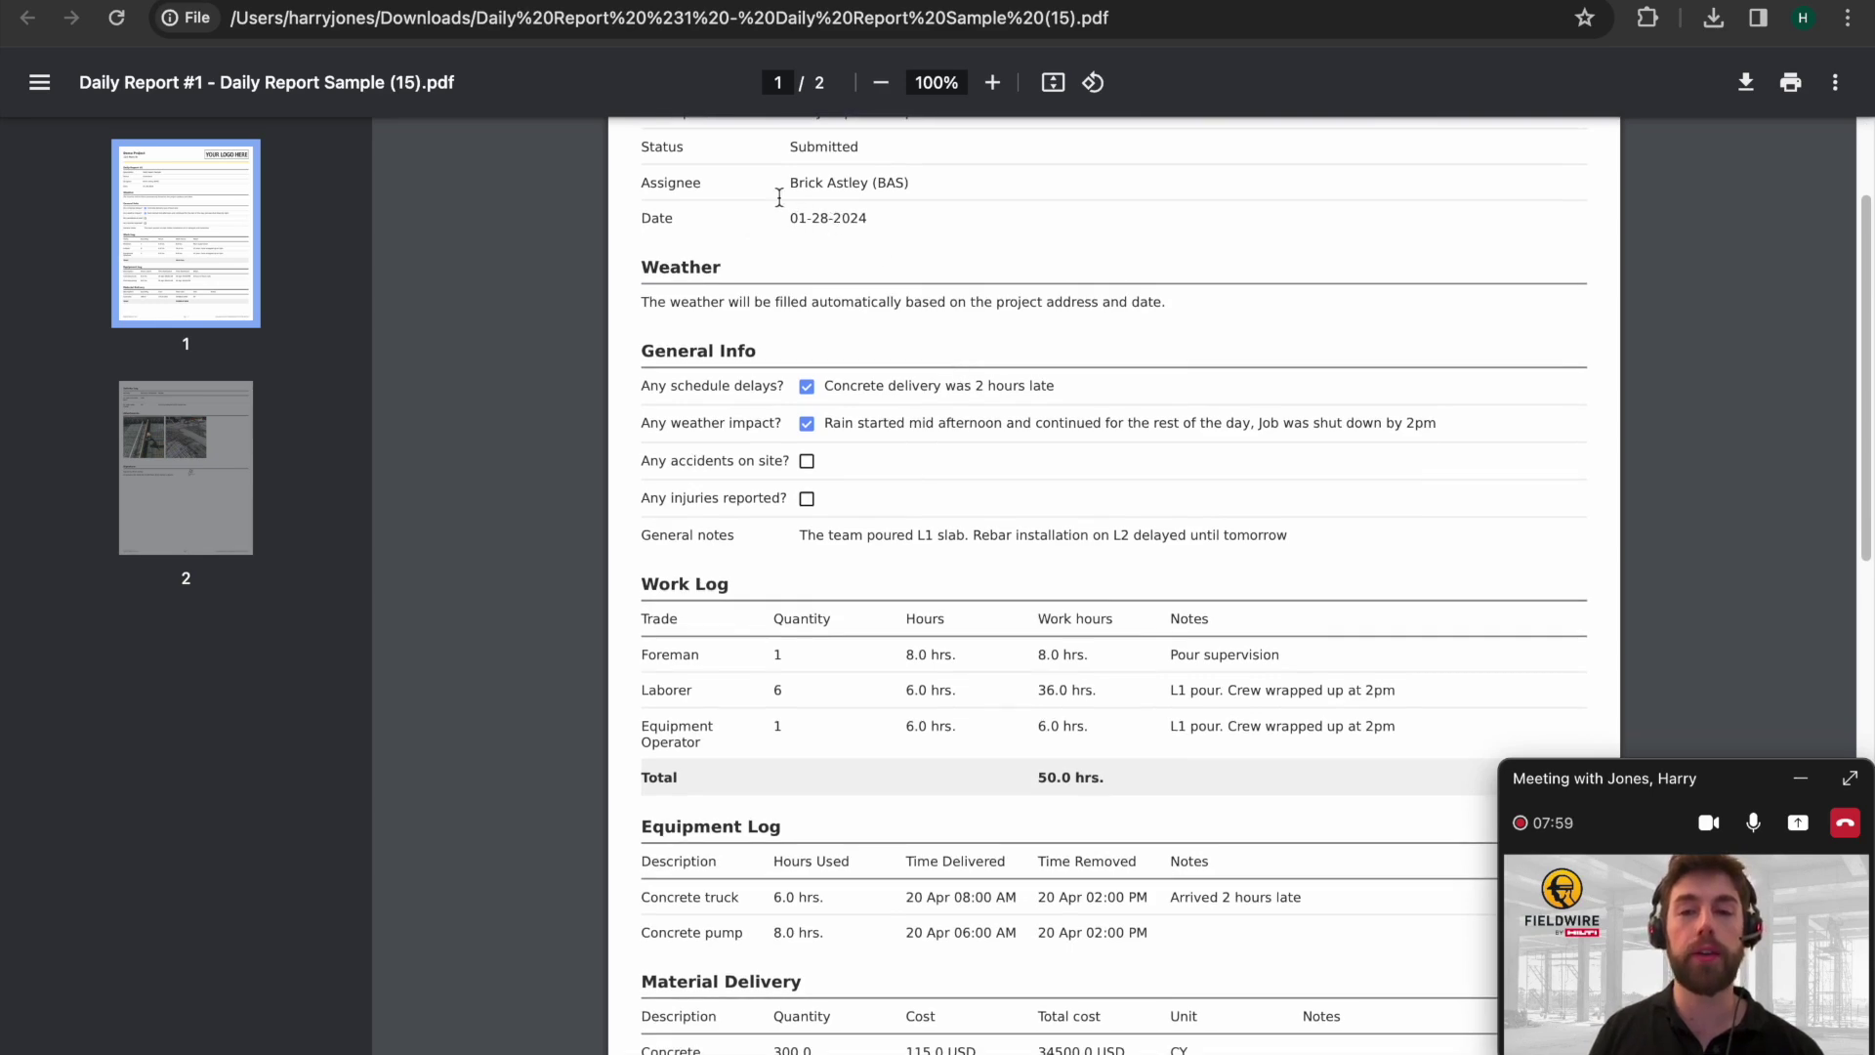
scroll(840, 235, down, 5)
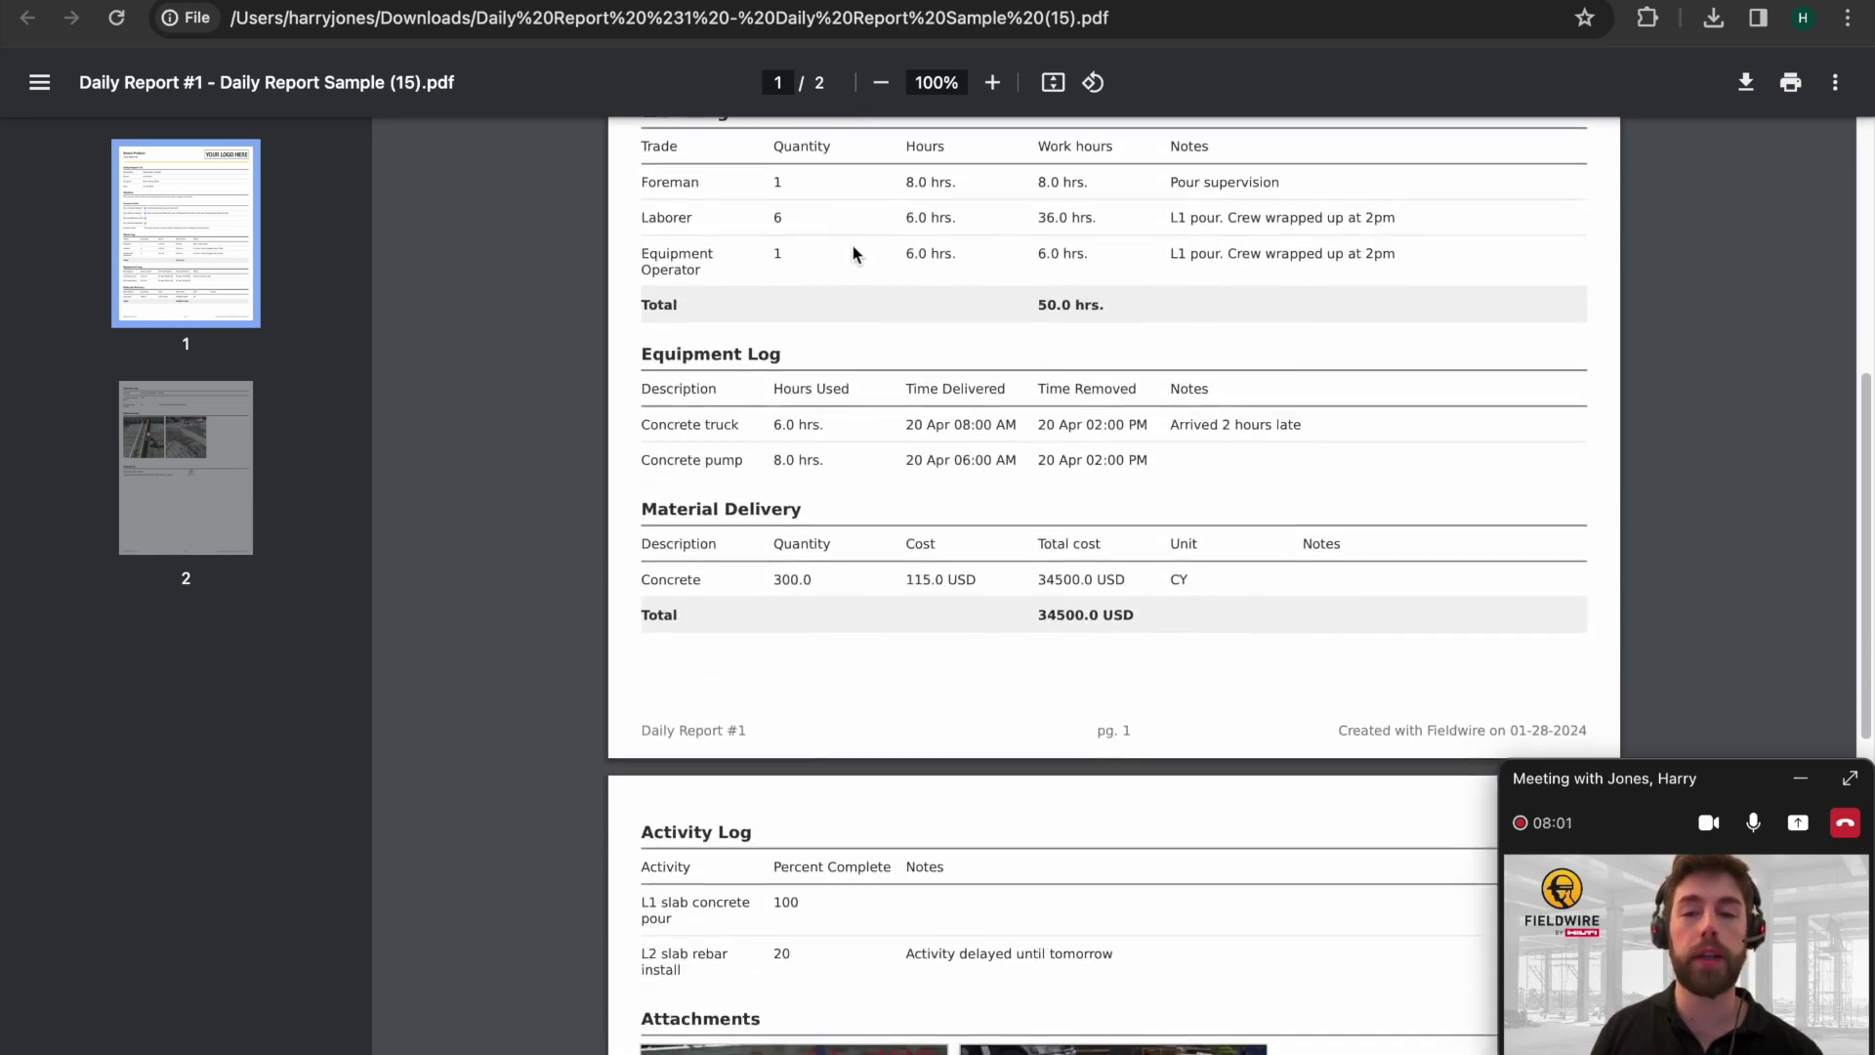
scroll(852, 244, down, 6)
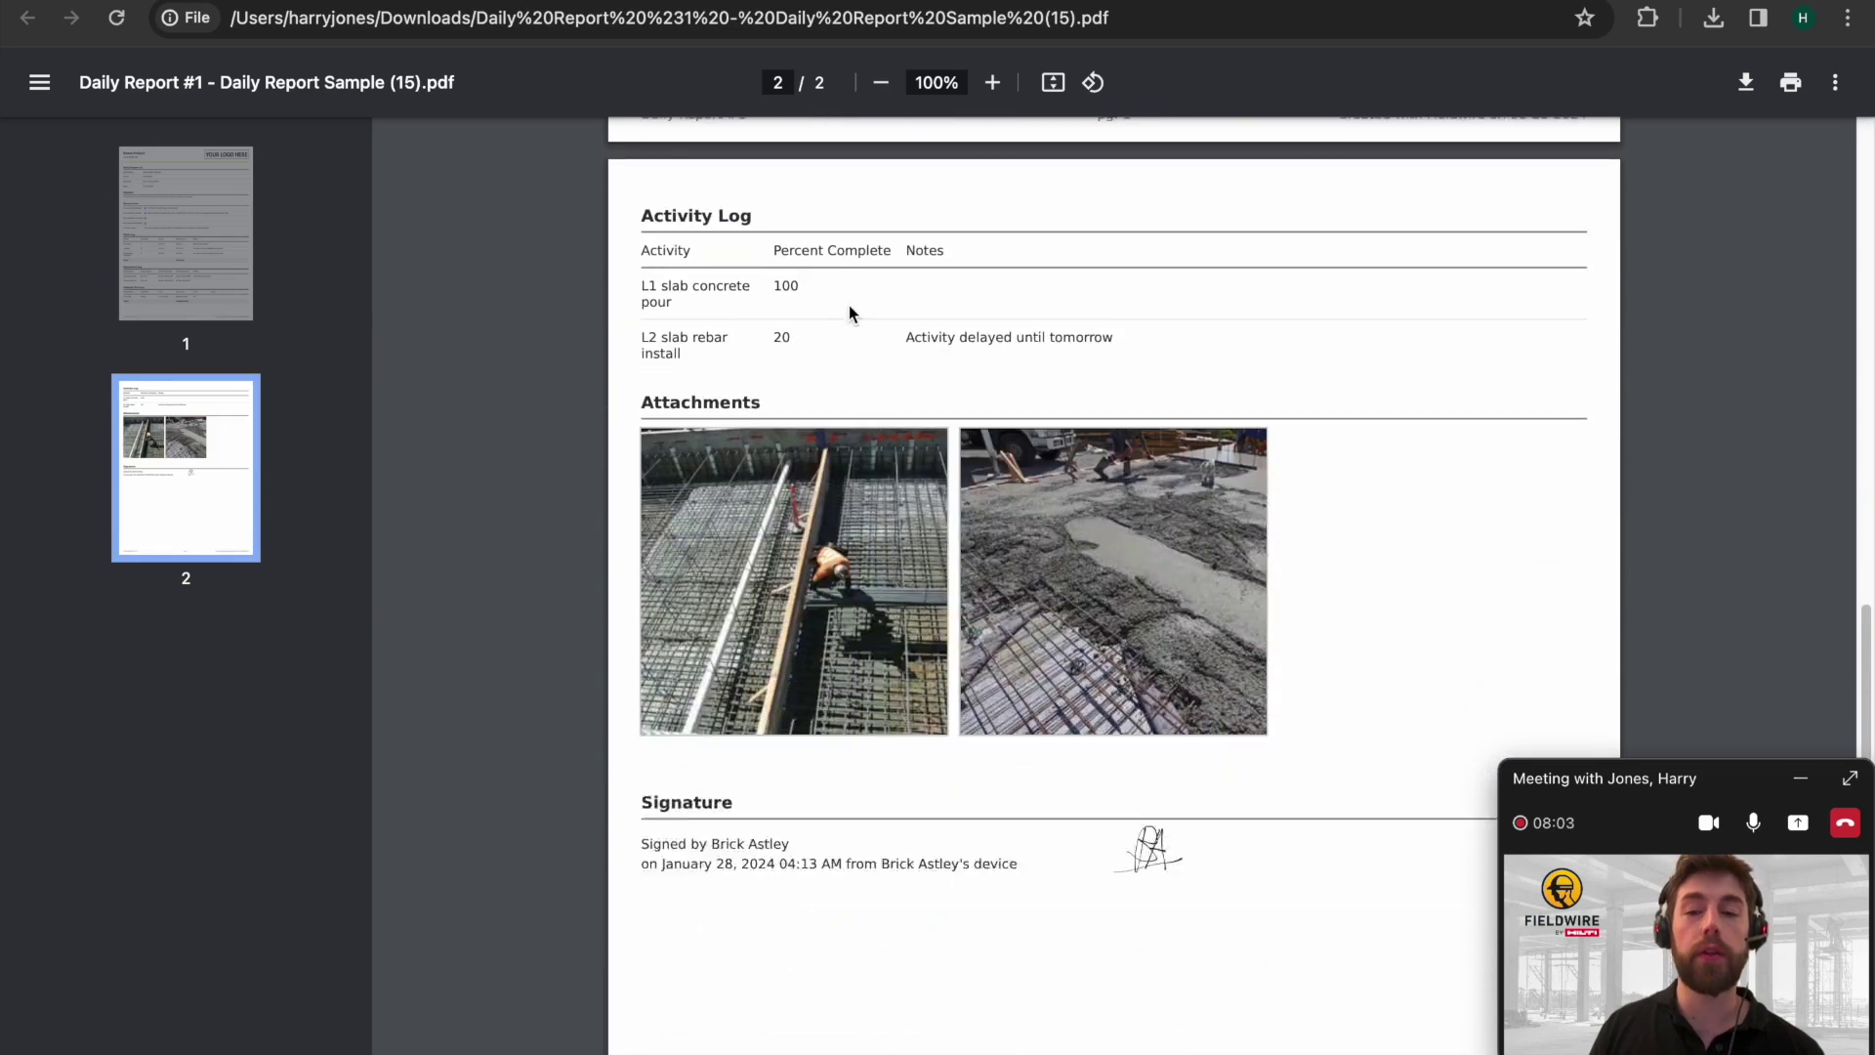
scroll(849, 308, down, 1)
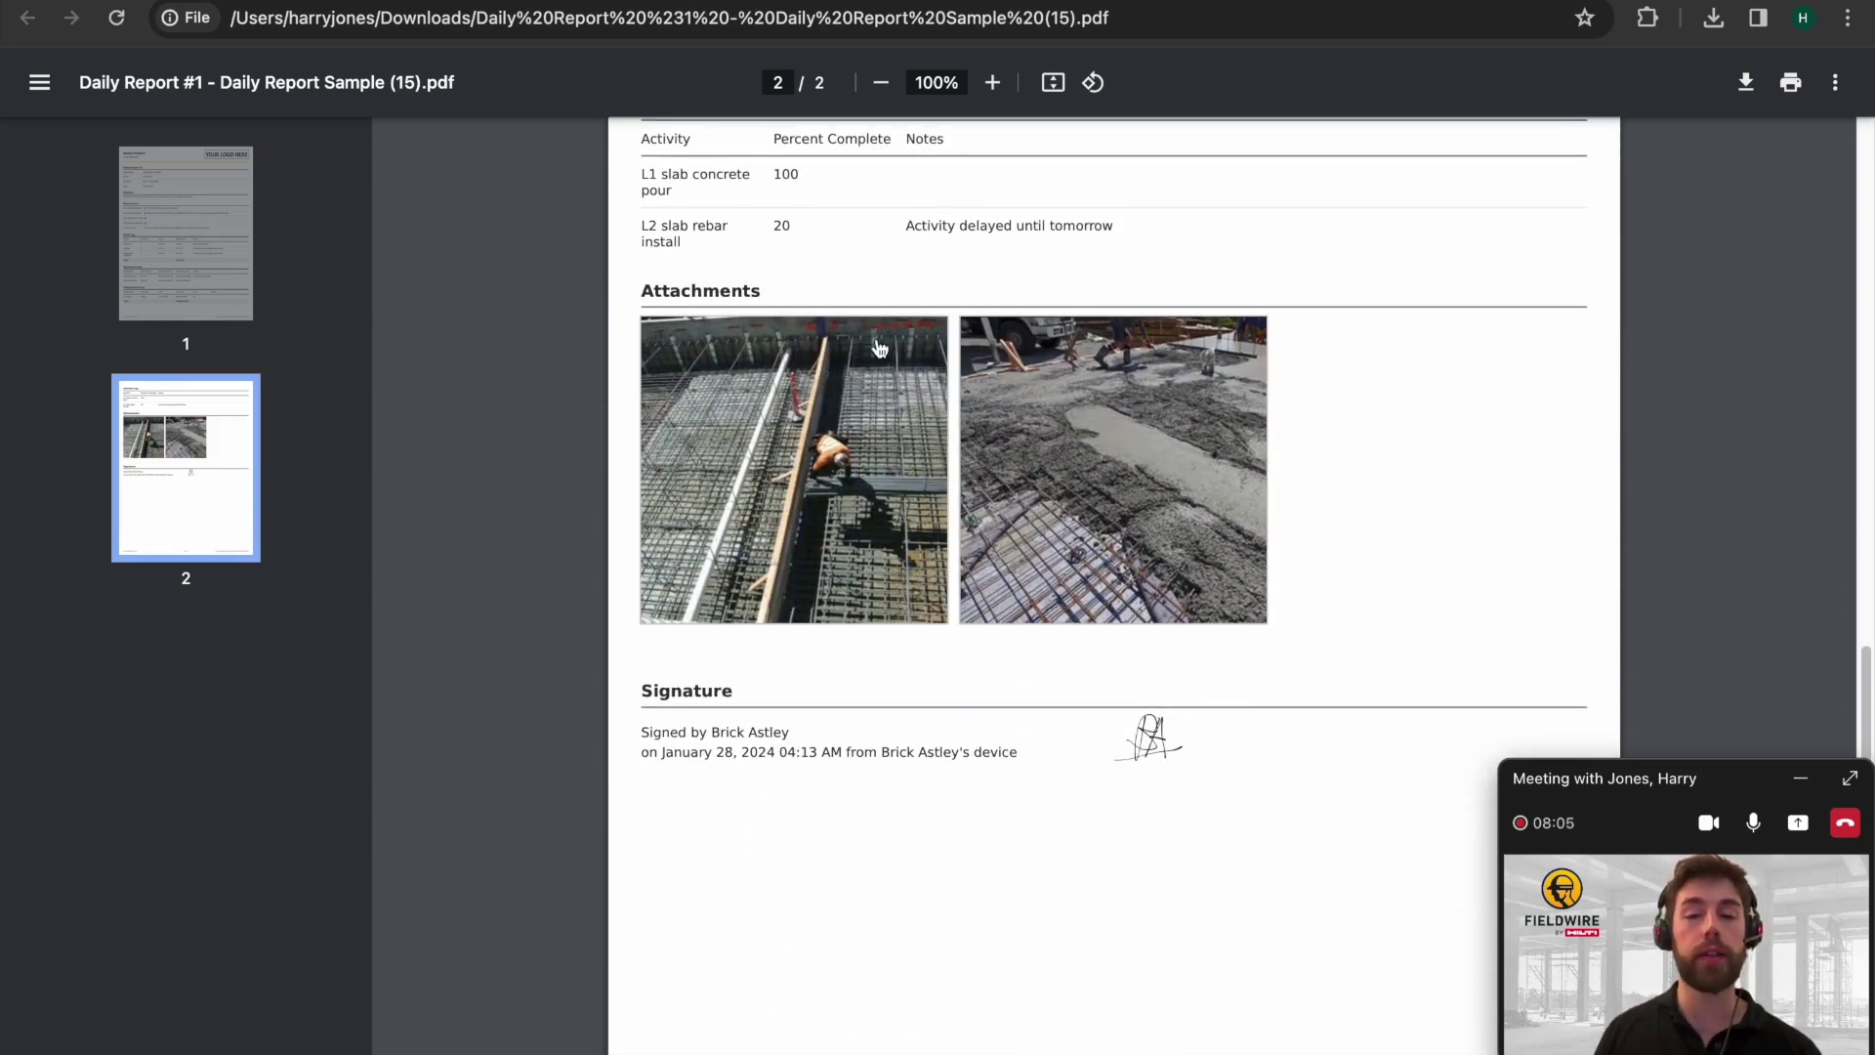
drag(653, 752, 1016, 740)
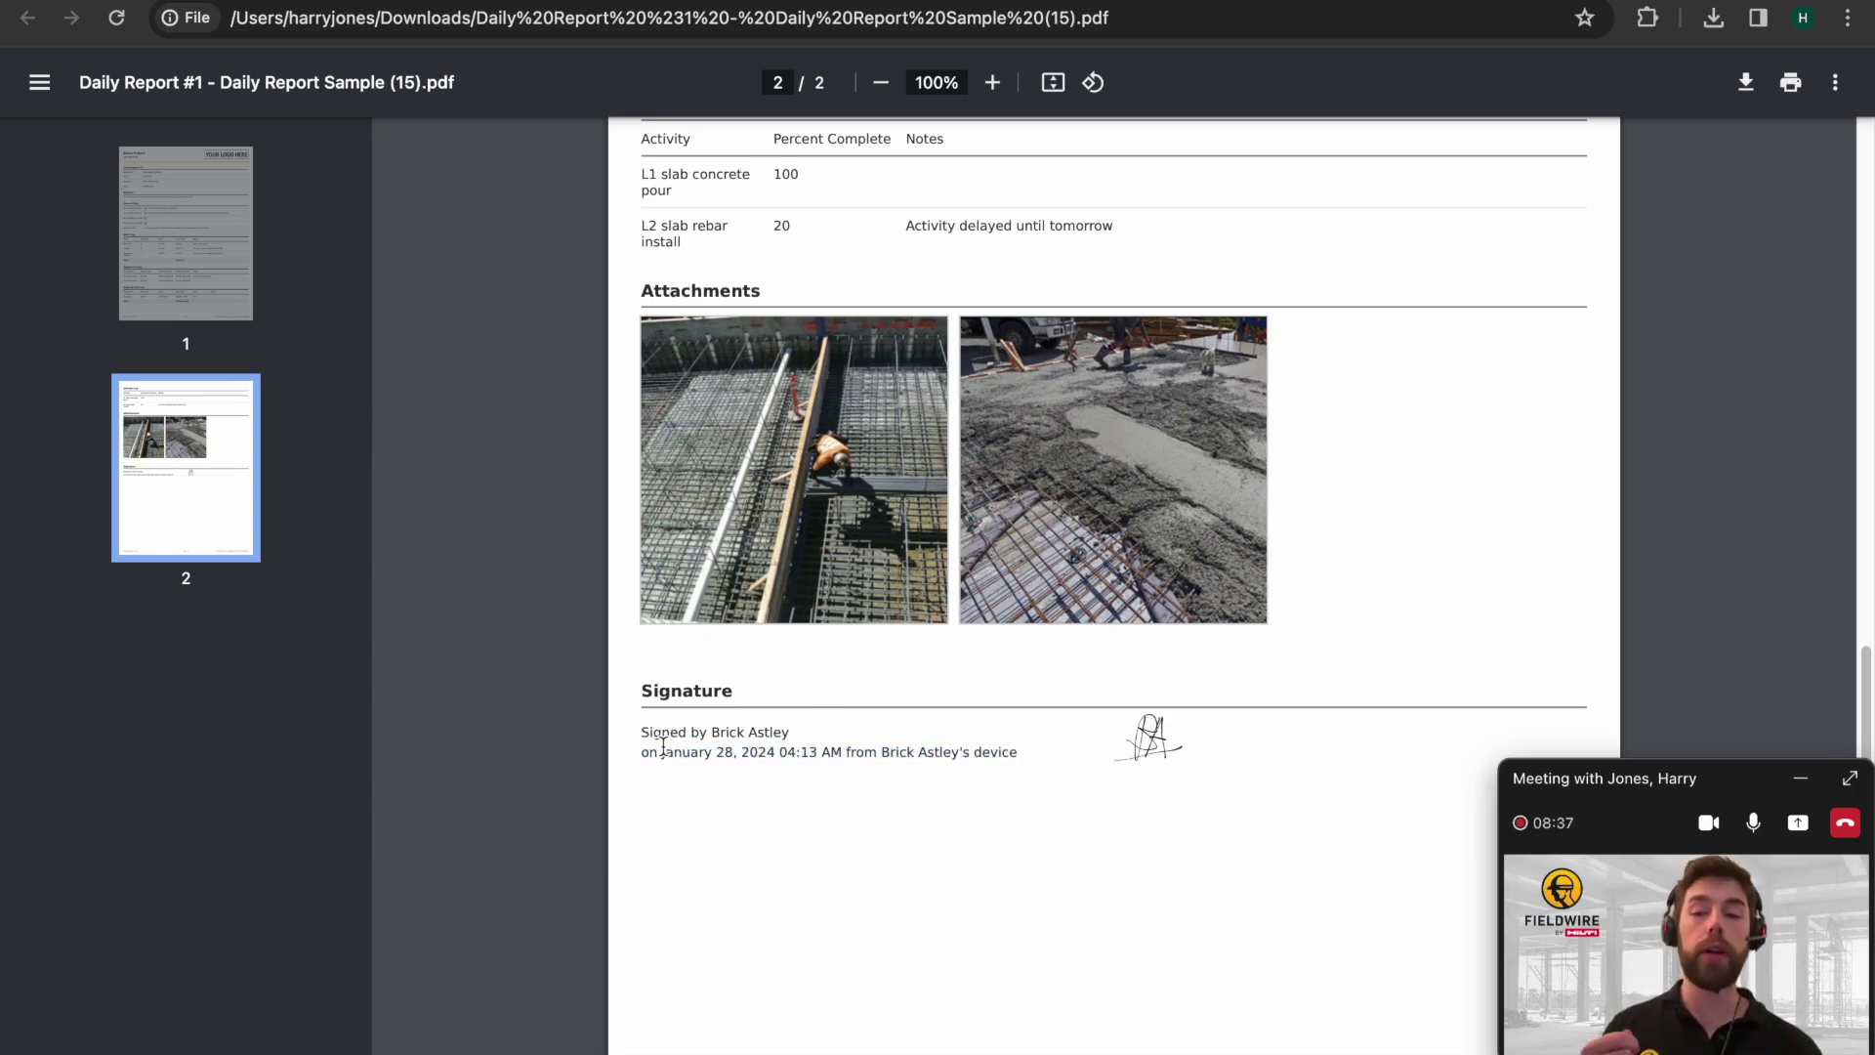
drag(662, 752, 1045, 762)
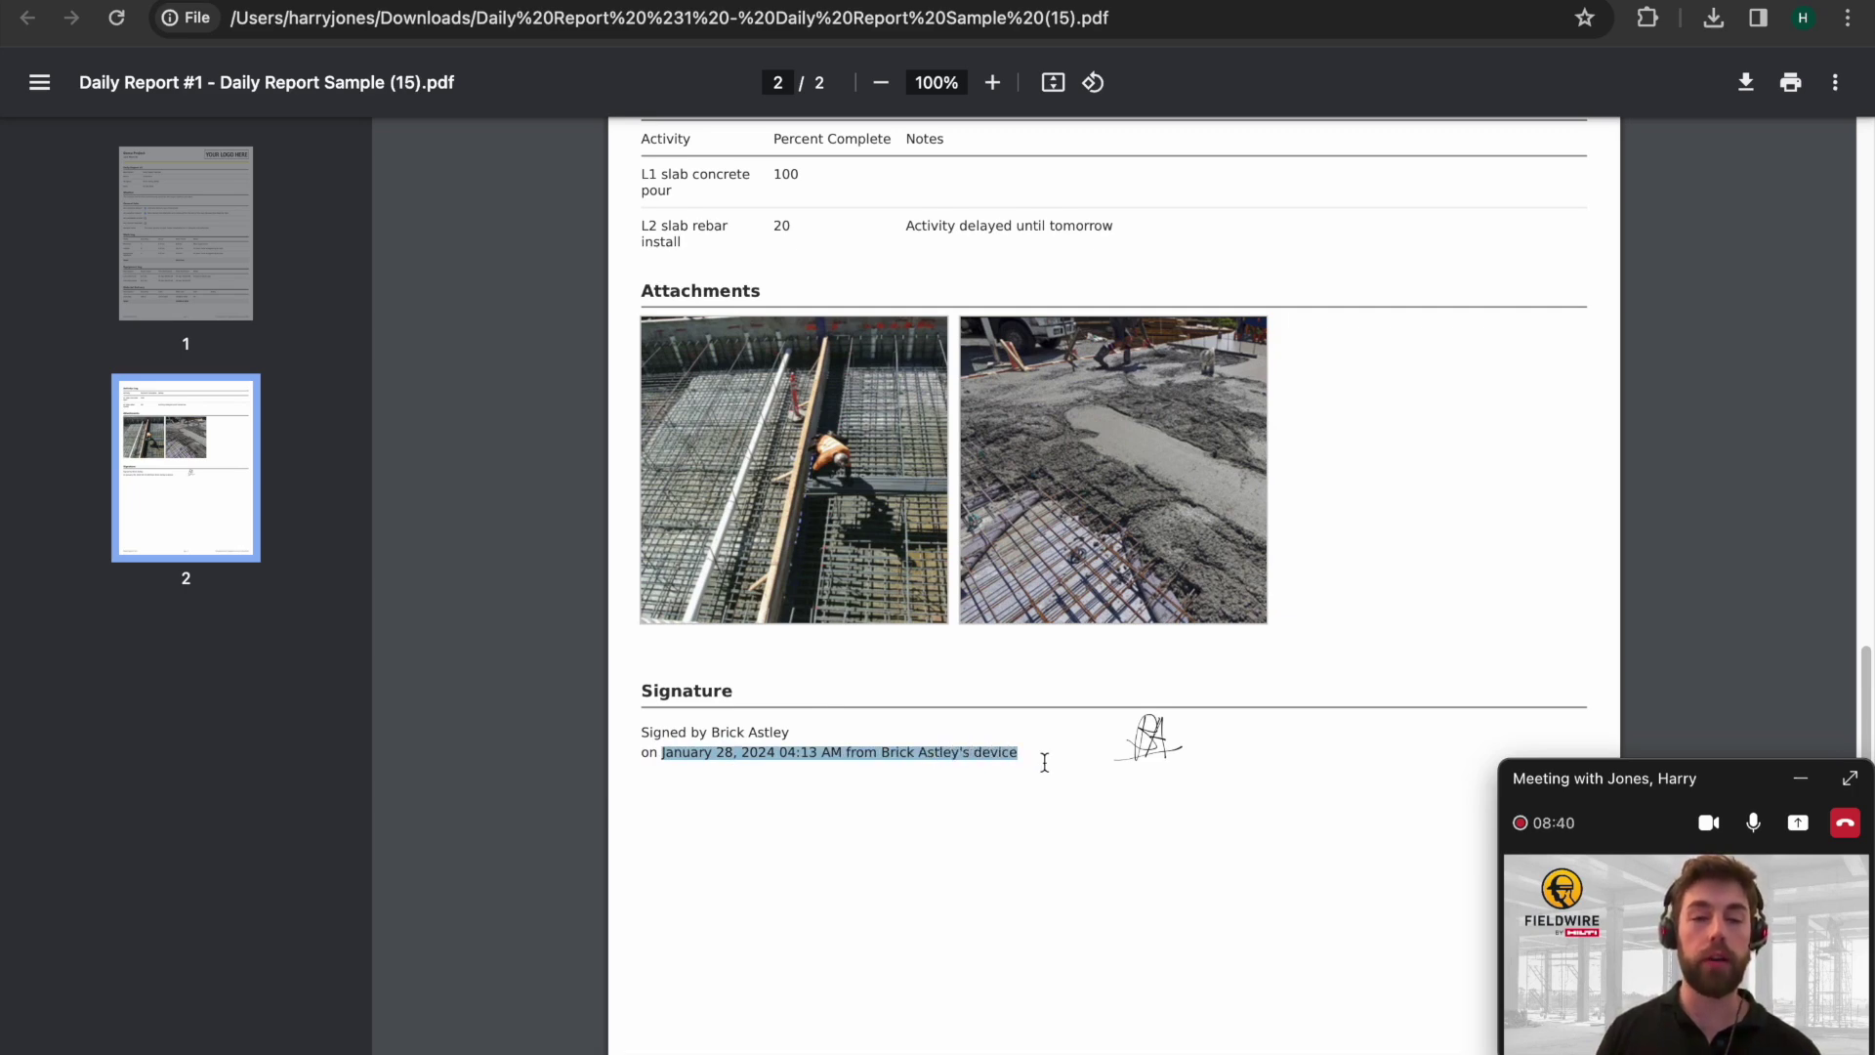